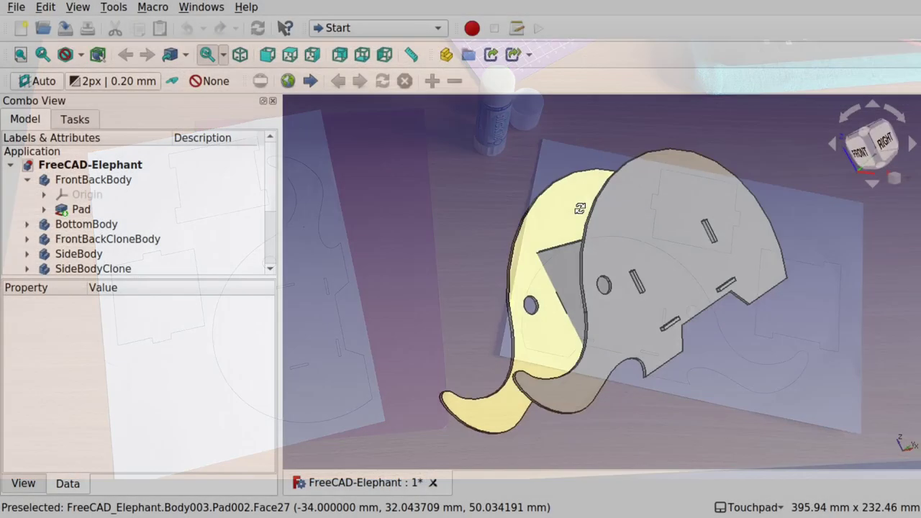
- Orbit the assembled elephant and its flat pieces to inspect them end-on and from above
left_click_drag(647, 215, 725, 228)
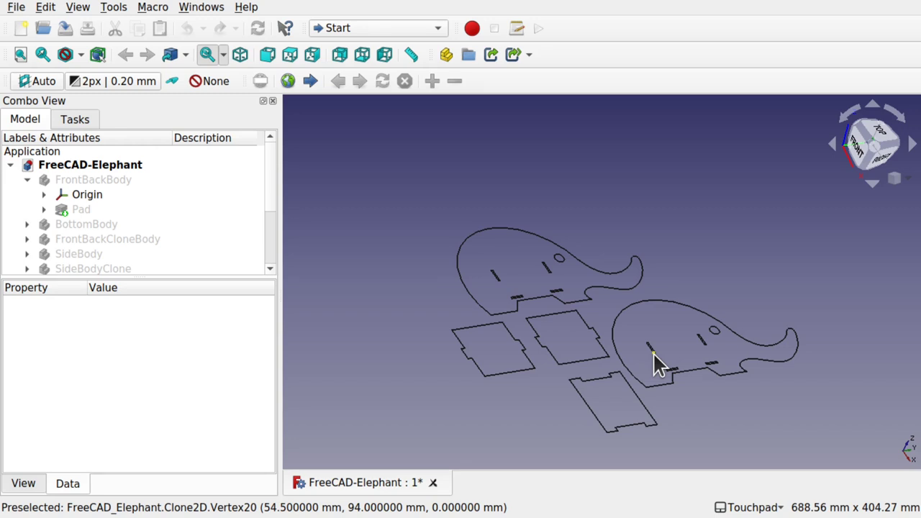
middle_click_drag(652, 352, 564, 358)
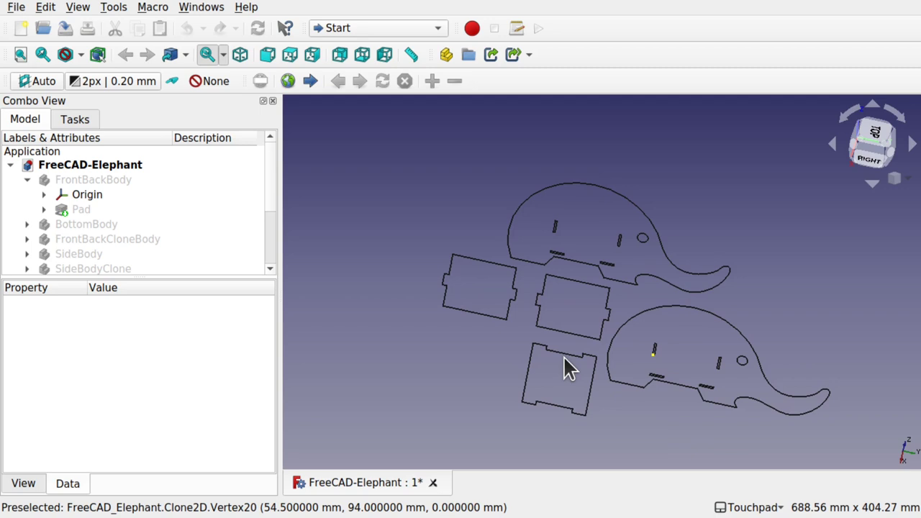
middle_click_drag(568, 369, 548, 351)
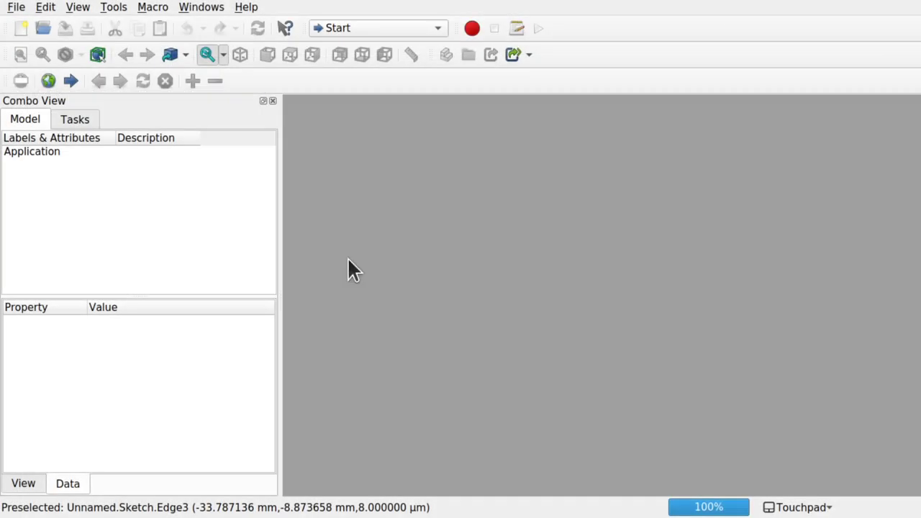
- Start a new document, switch to the Sketcher workbench and begin a new sketch
left_click(22, 31)
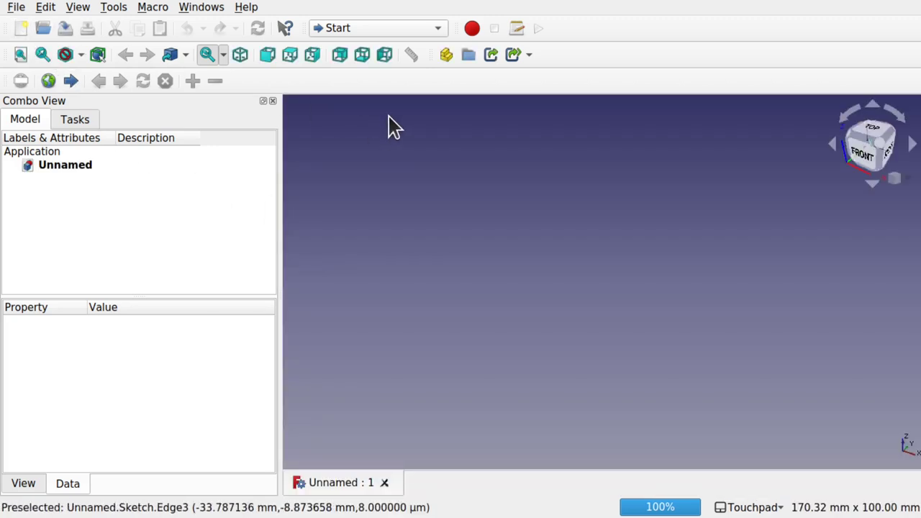
left_click(377, 28)
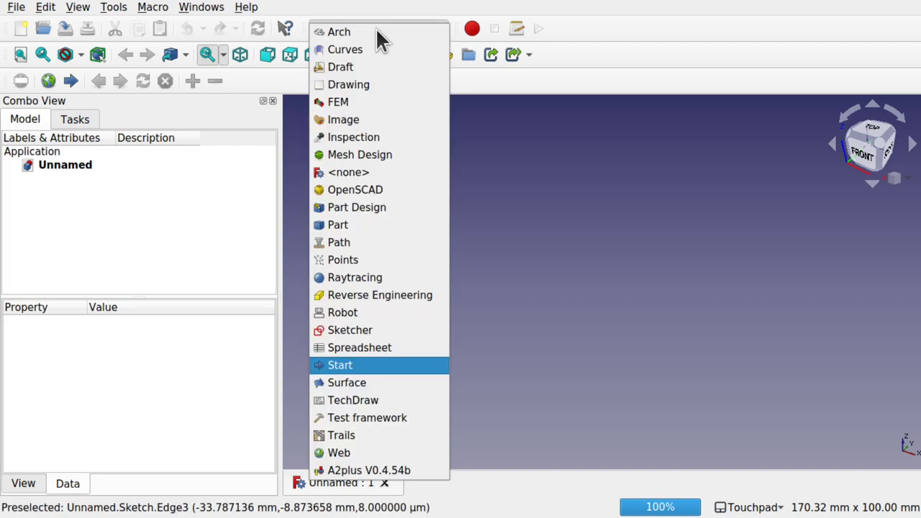
left_click(414, 332)
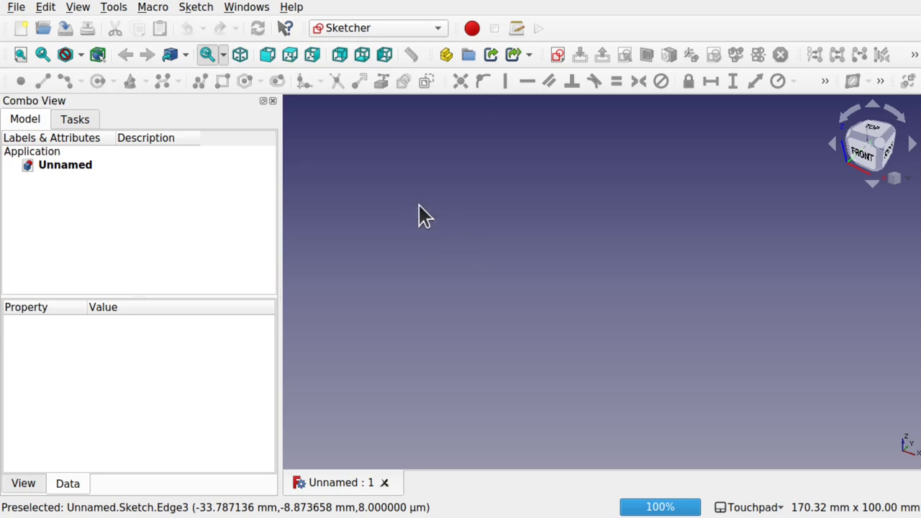
left_click(558, 56)
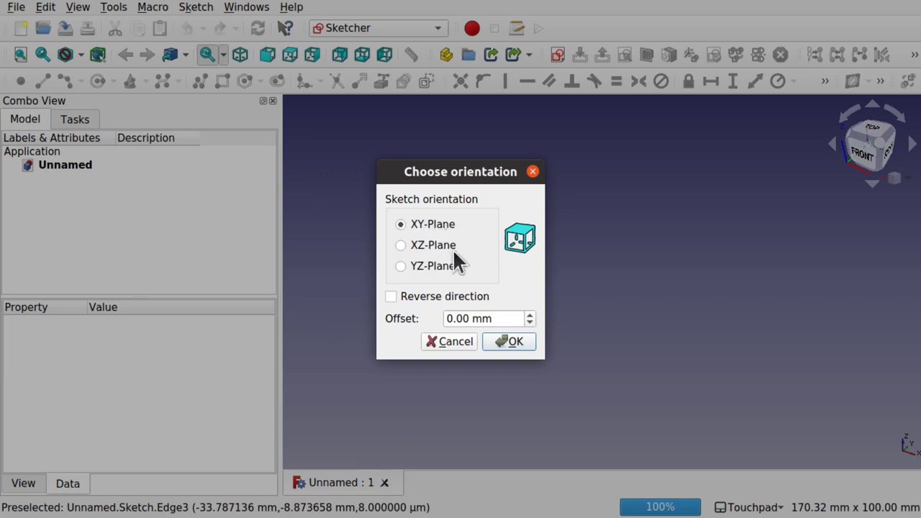
- Accept XY-Plane as the orientation for the new sketch
left_click(512, 341)
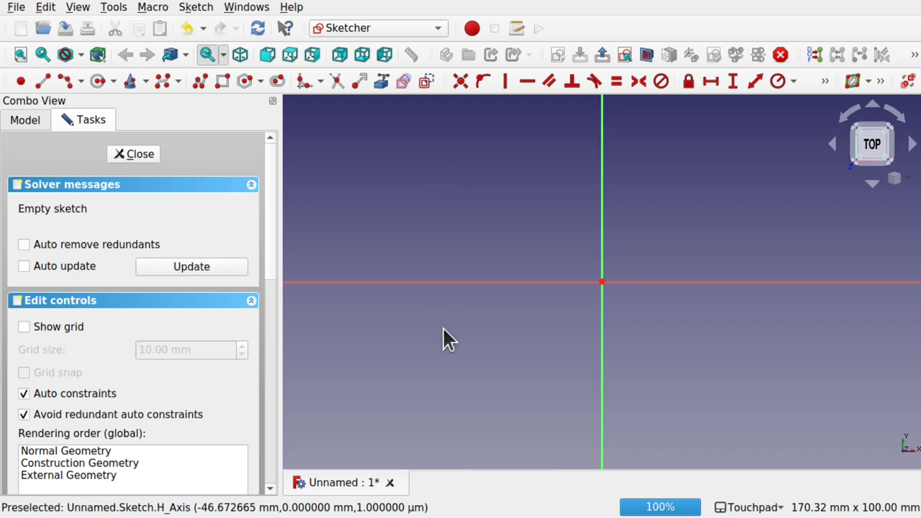
- Draw a polyline along the top edge and down the right side with an outward tab
left_click(199, 81)
left_click(449, 199)
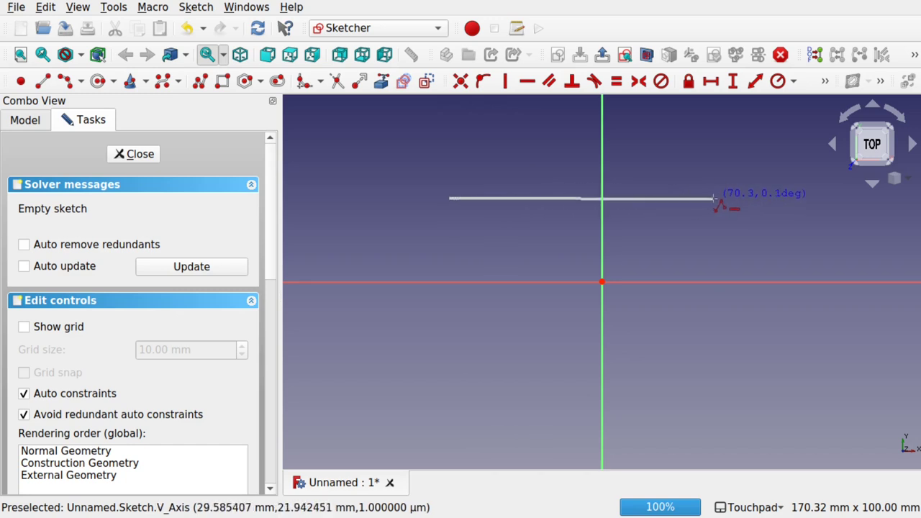
left_click(712, 198)
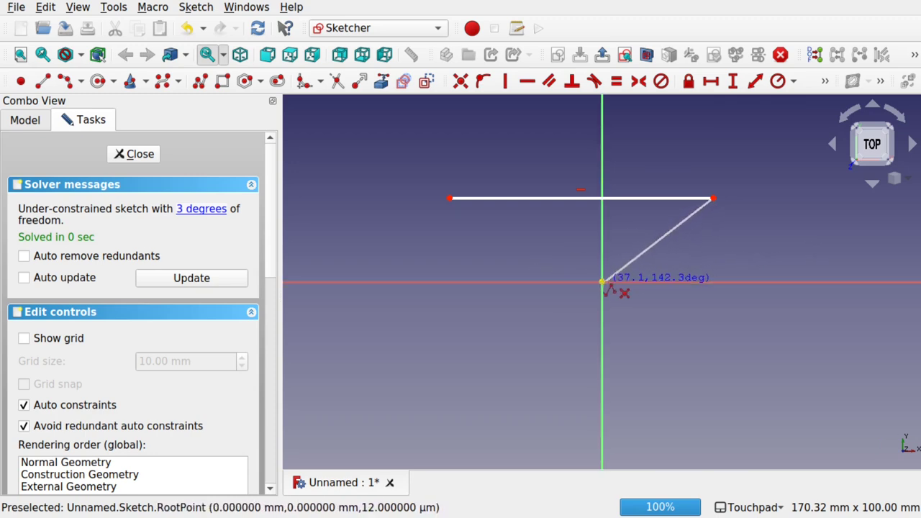
left_click(713, 265)
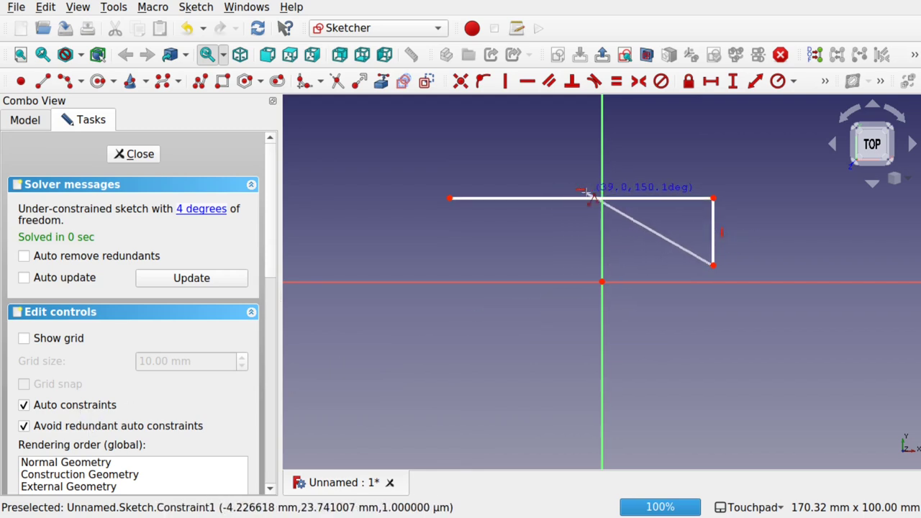
left_click(739, 264)
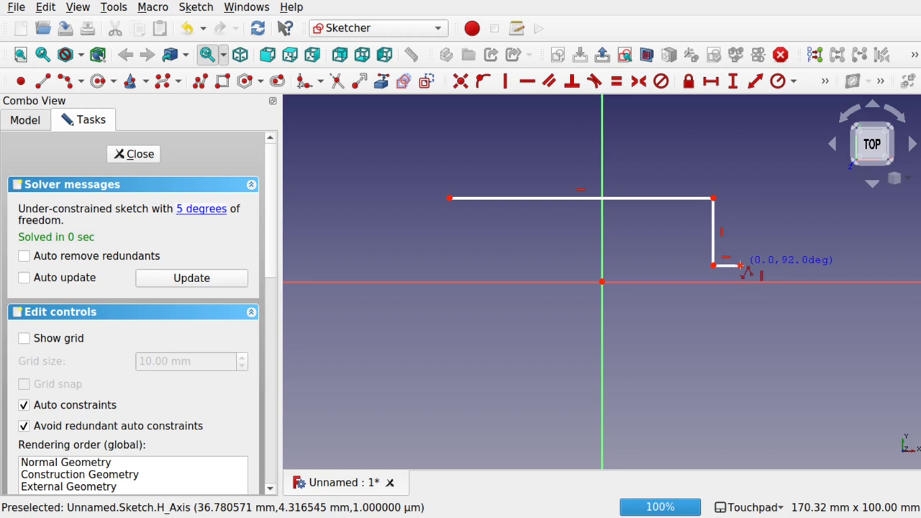
left_click(739, 303)
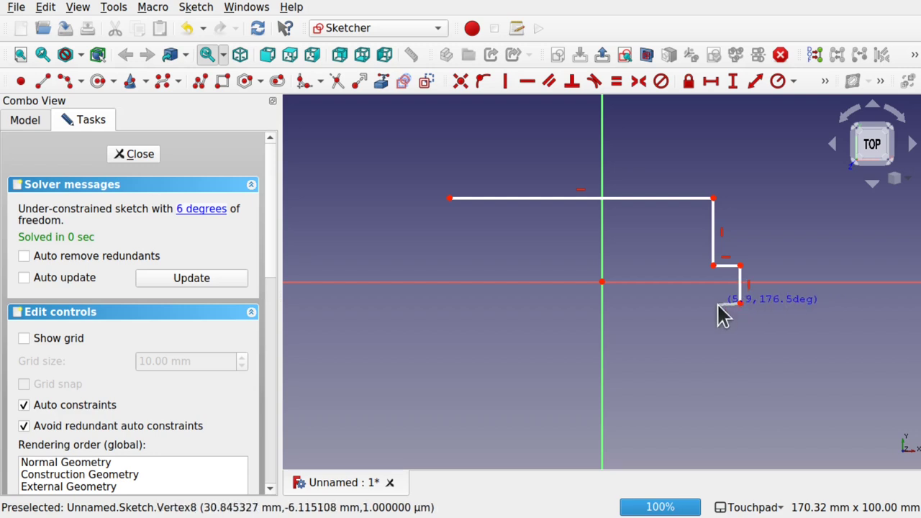
left_click(717, 305)
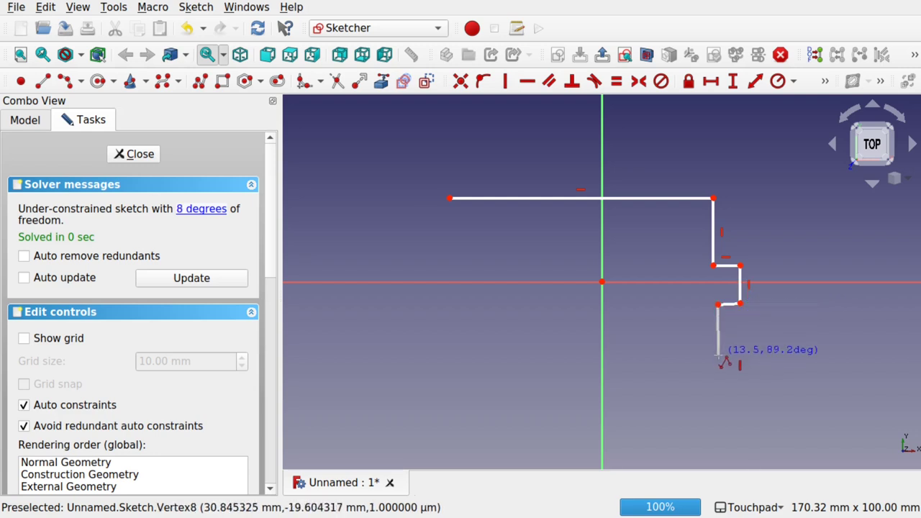
left_click(718, 355)
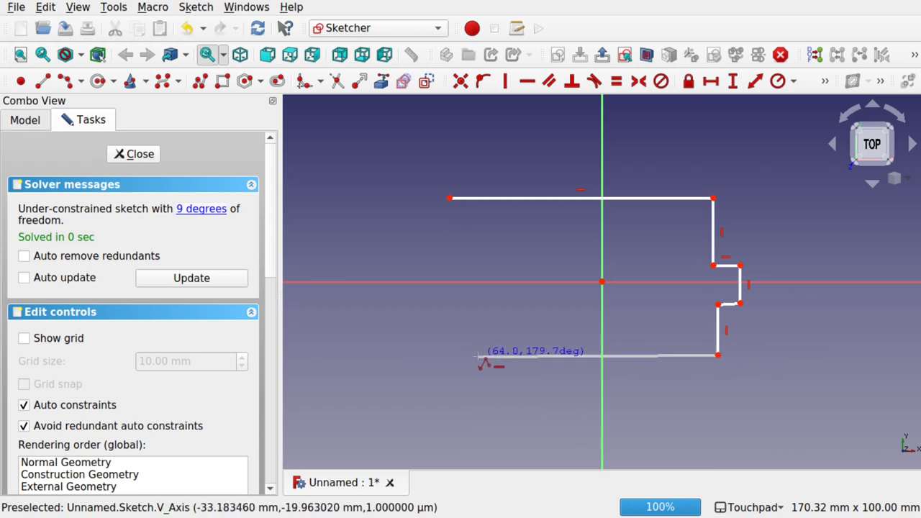
- Continue the polyline across the bottom and up the left tab, closing it at the start corner
left_click(477, 356)
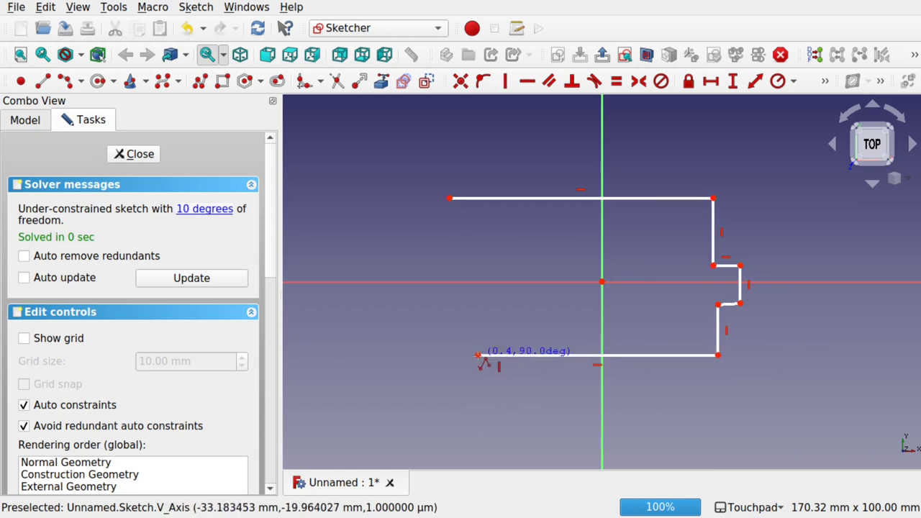
left_click(477, 305)
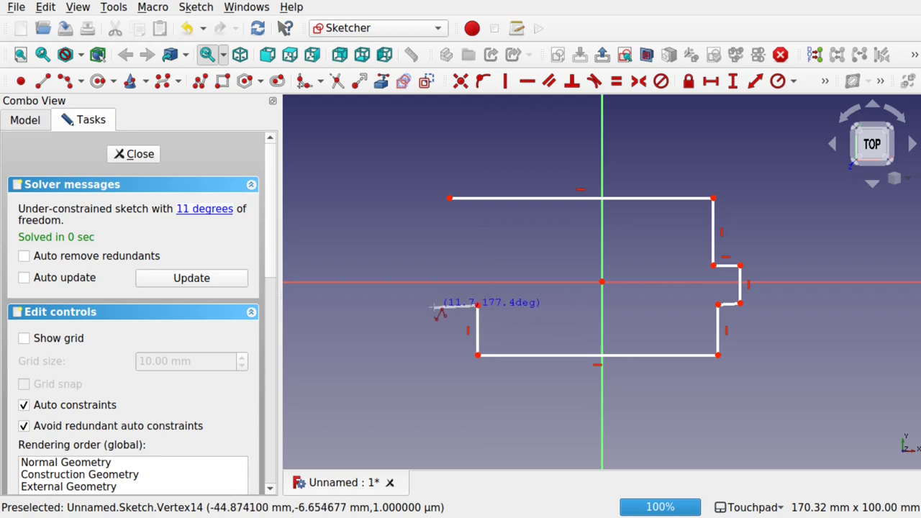
left_click(439, 313)
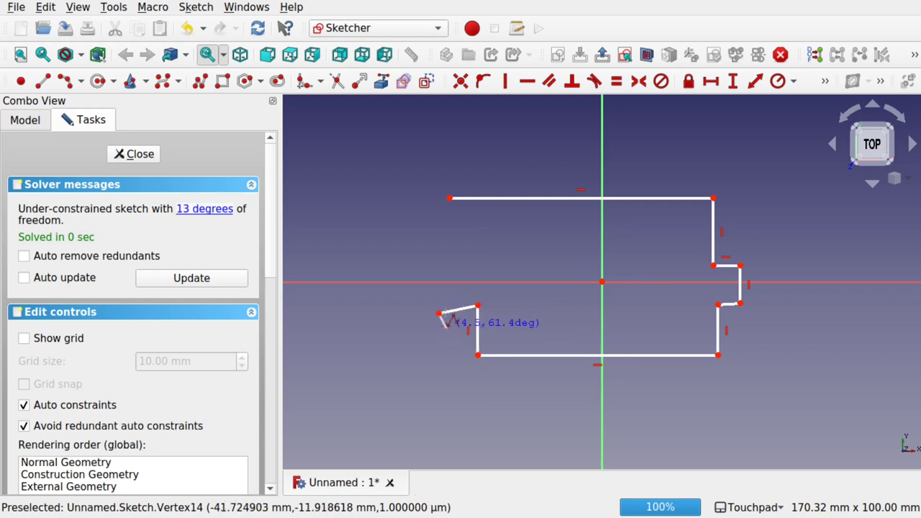
left_click(438, 256)
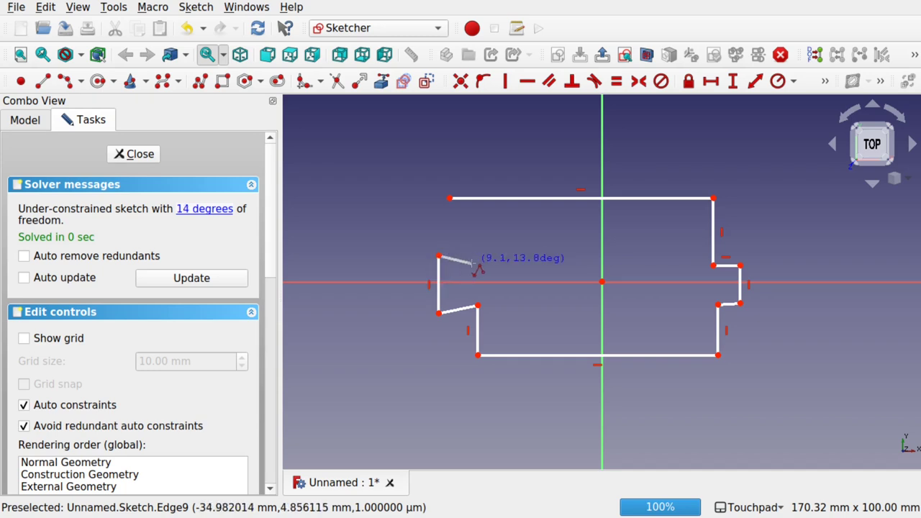
left_click(473, 262)
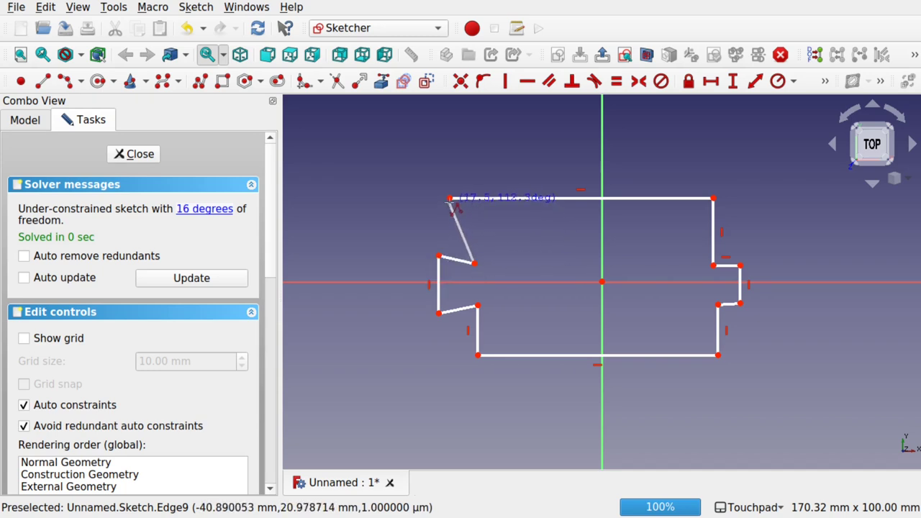
left_click(448, 200)
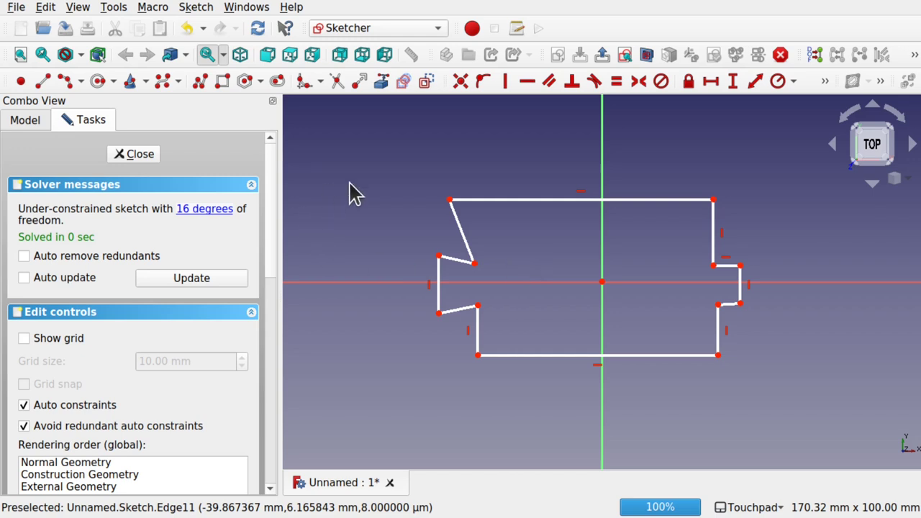
- Make the slanted upper-left edge vertical and both left tab edges horizontal
left_click(466, 246)
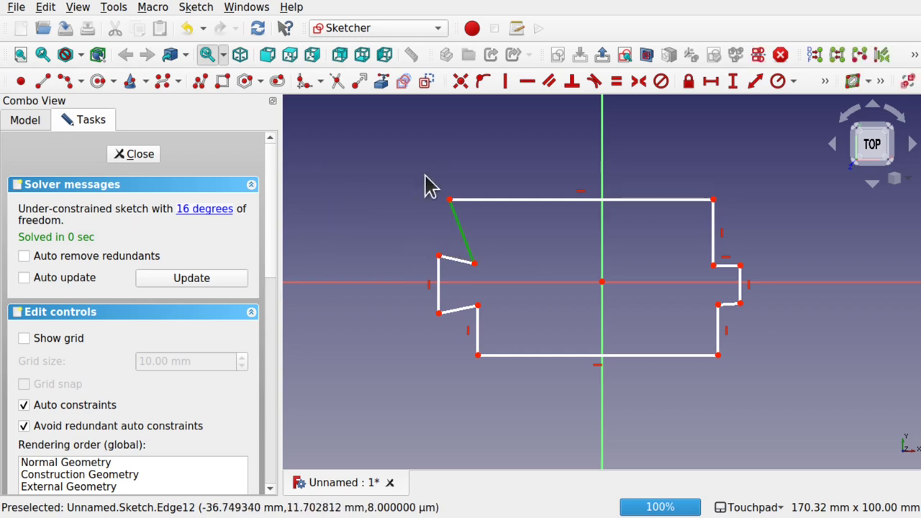
left_click(506, 81)
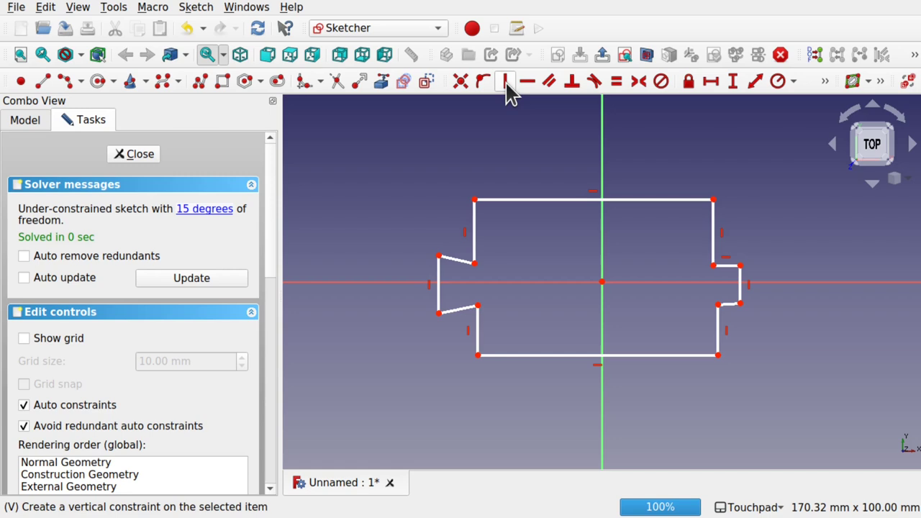
left_click(461, 264)
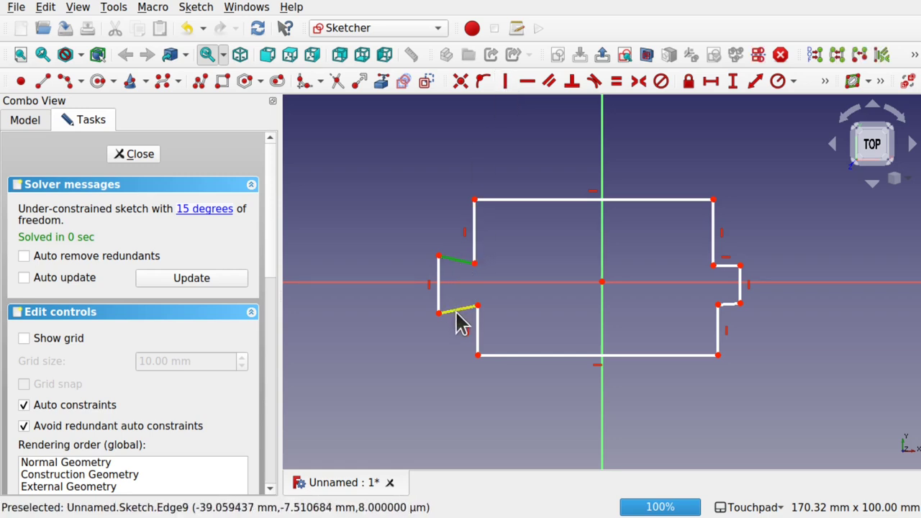
left_click(459, 310)
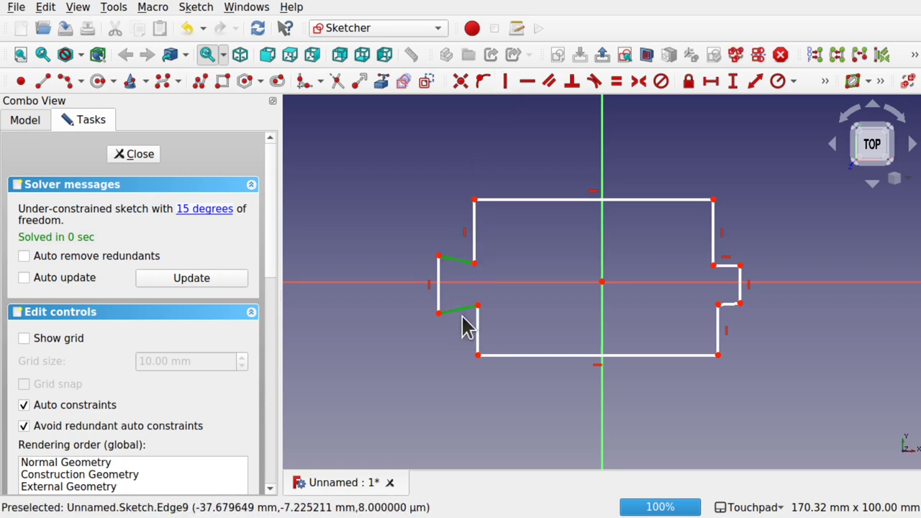
left_click(532, 82)
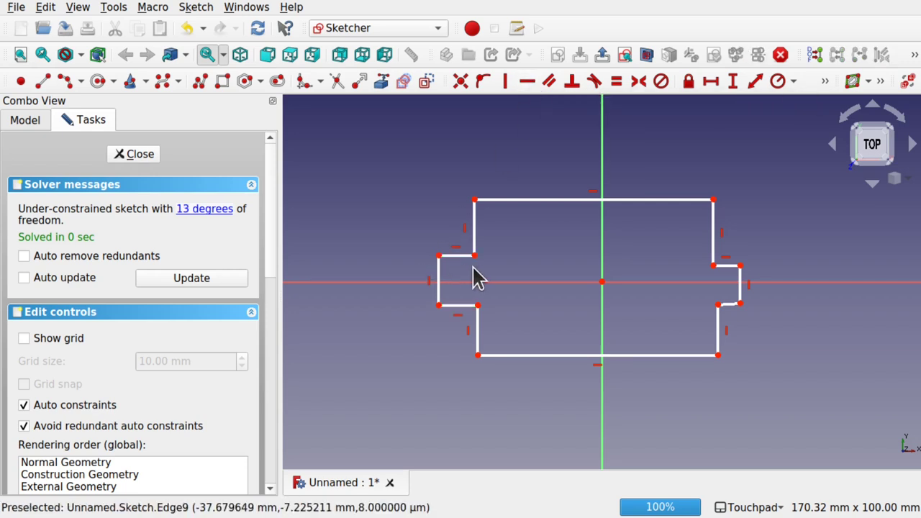
- Drag the bottom edge lower and stretch both side tabs downward
left_click_drag(543, 355, 534, 403)
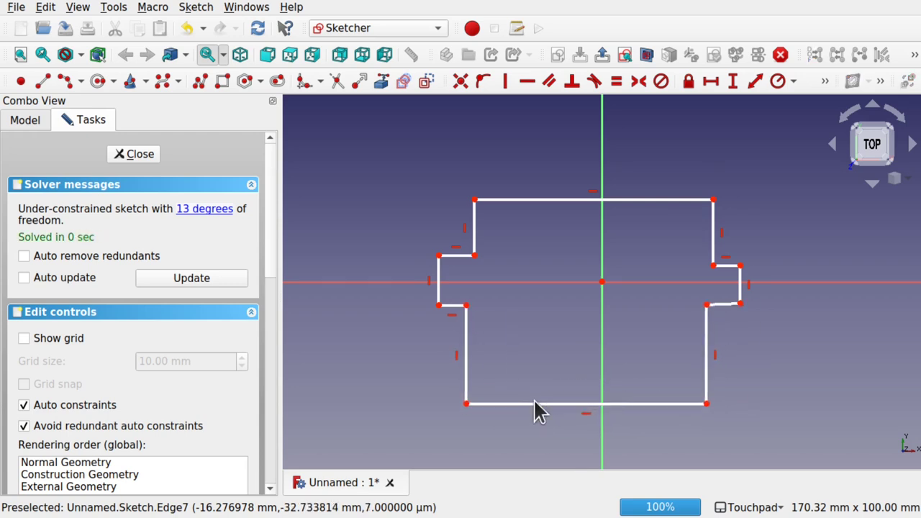
left_click(725, 306)
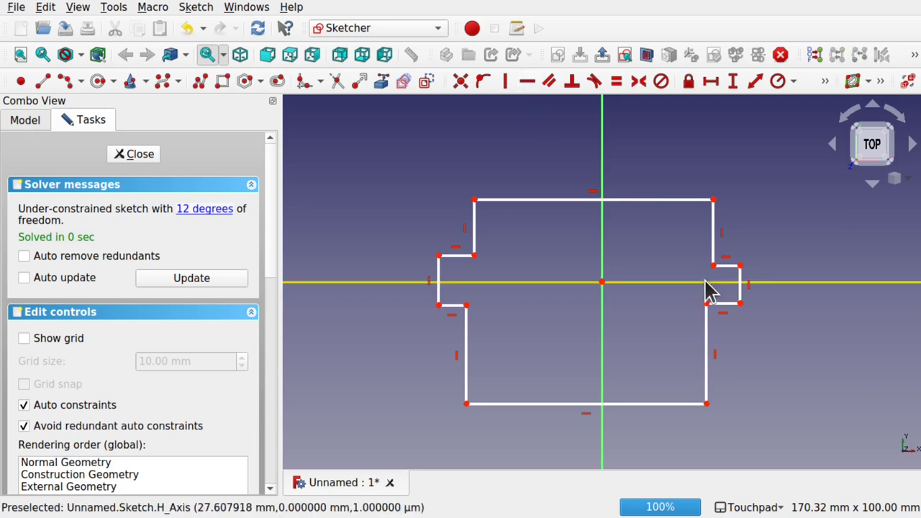
mouse_move(740, 303)
left_mouse_down()
mouse_move(749, 288)
mouse_move(746, 341)
left_mouse_up()
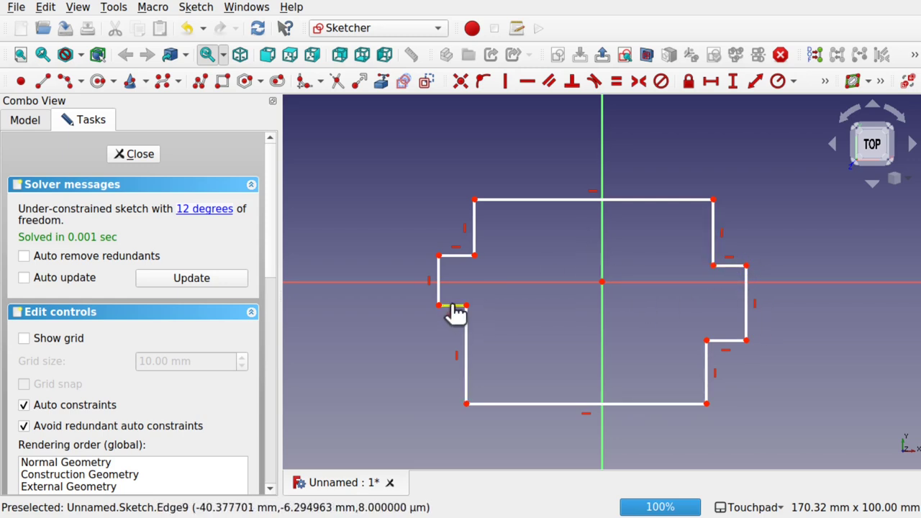
left_click_drag(456, 310, 460, 333)
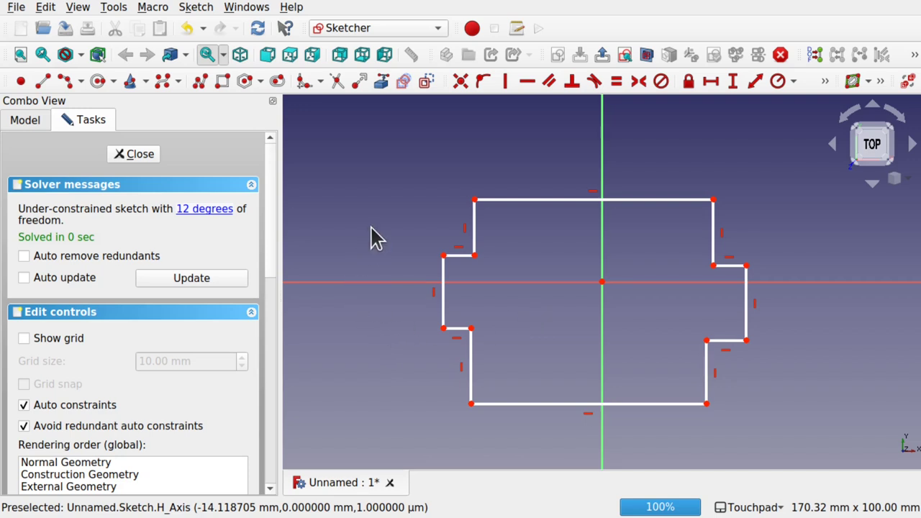
- Make the left tab symmetric about the horizontal axis and select the flagged redundant constraint 17
left_click(443, 256)
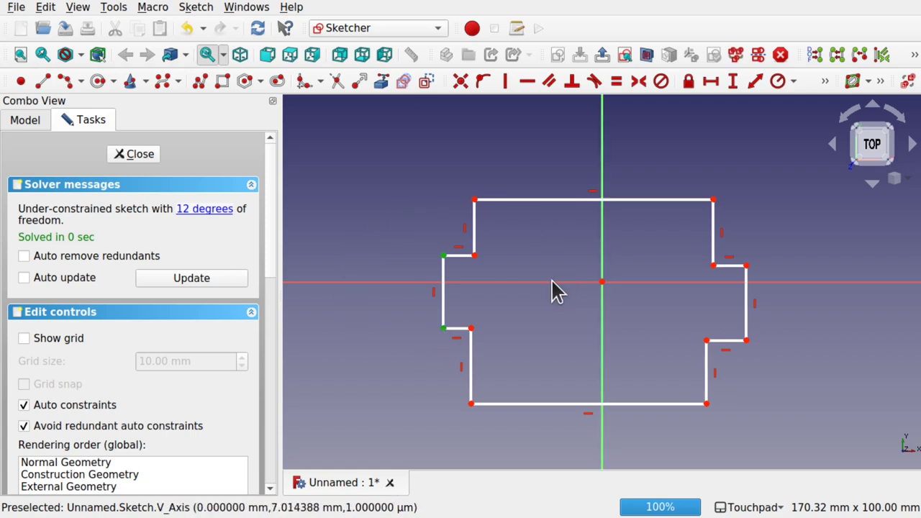
left_click(508, 281)
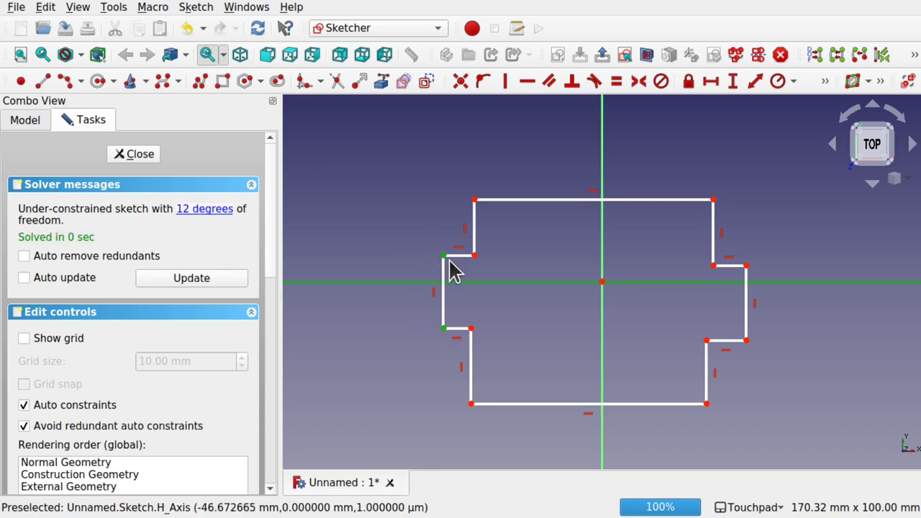
left_click(640, 83)
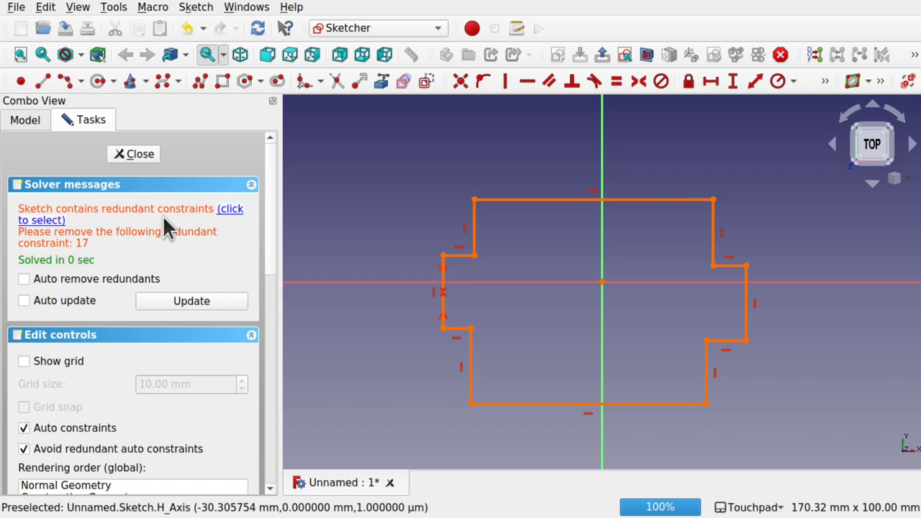
left_click(230, 212)
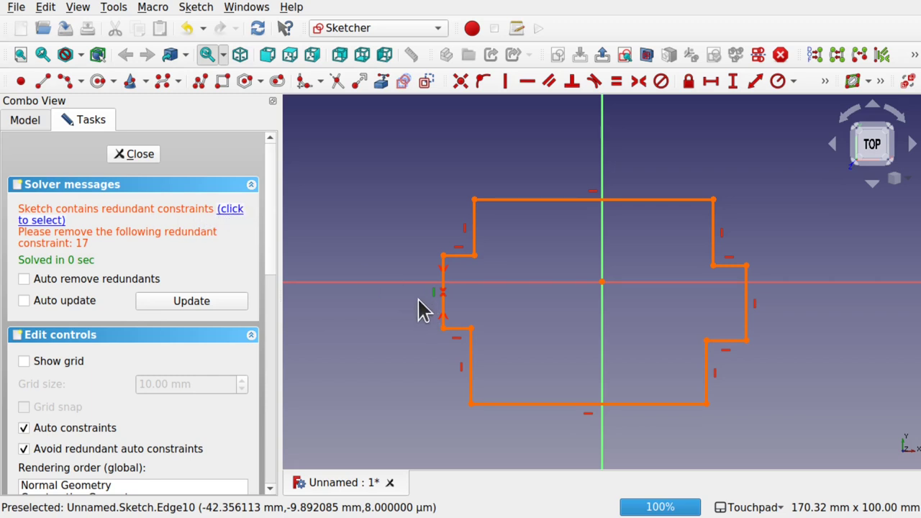
- Delete redundant constraints and make the right tab symmetric about the horizontal axis
key("Delete")
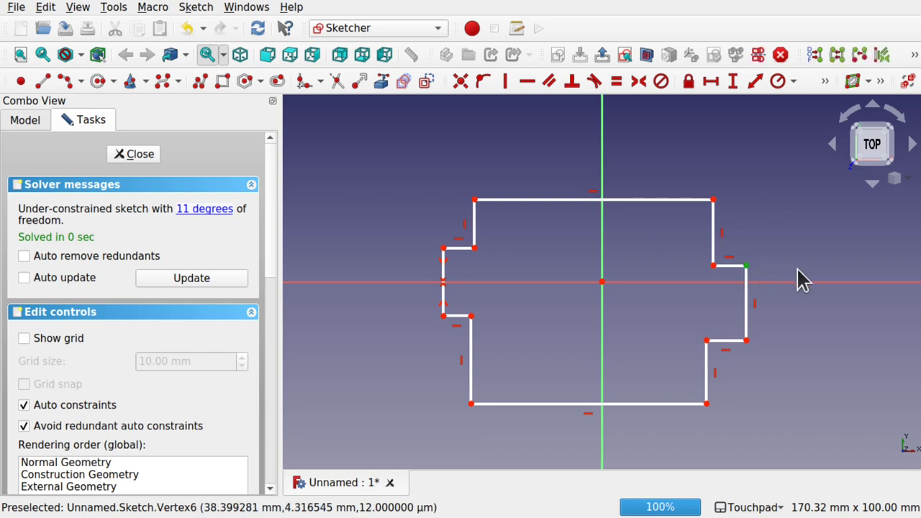
left_click(747, 341)
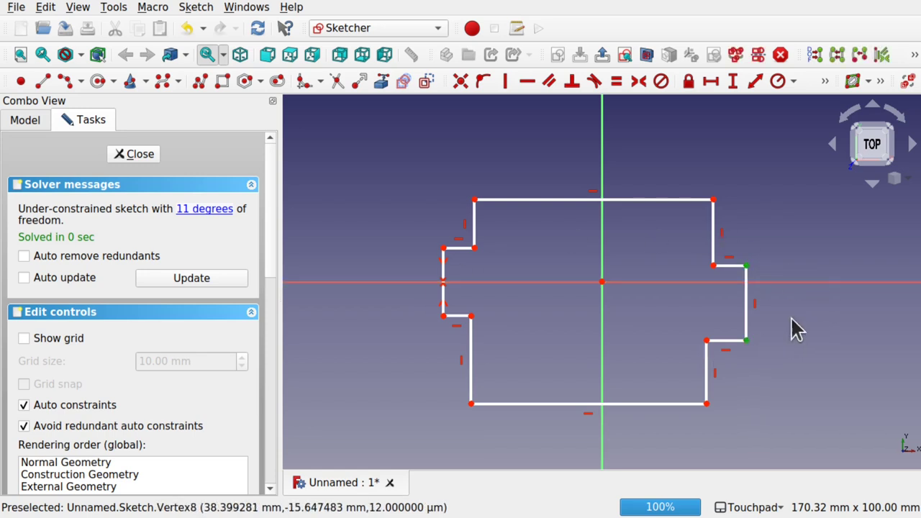
left_click(818, 282)
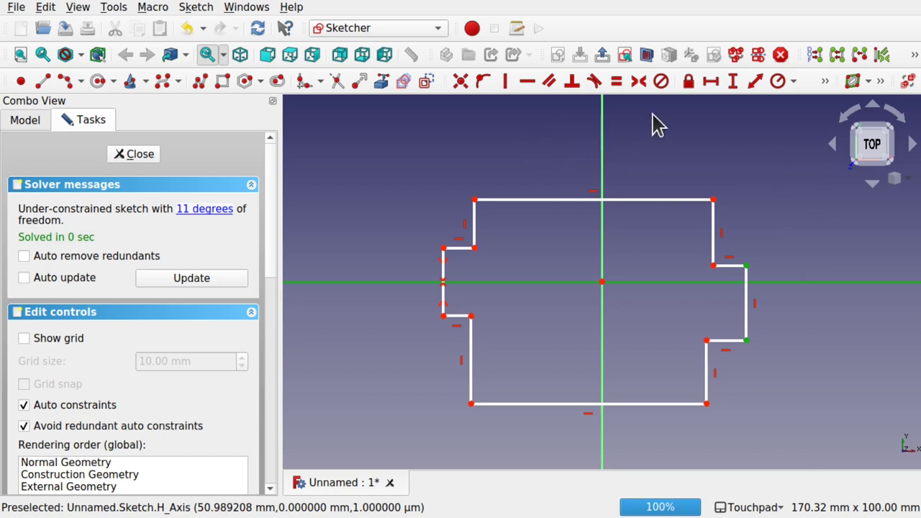
left_click(640, 82)
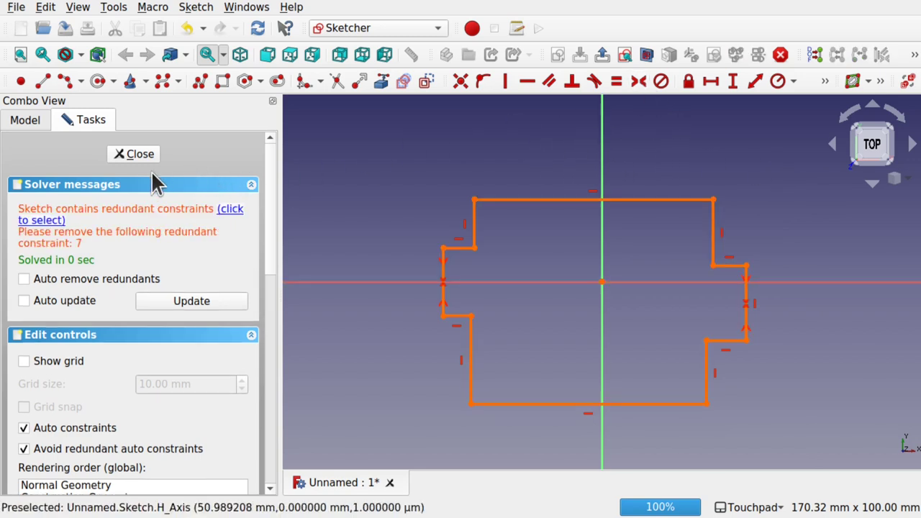
left_click(236, 211)
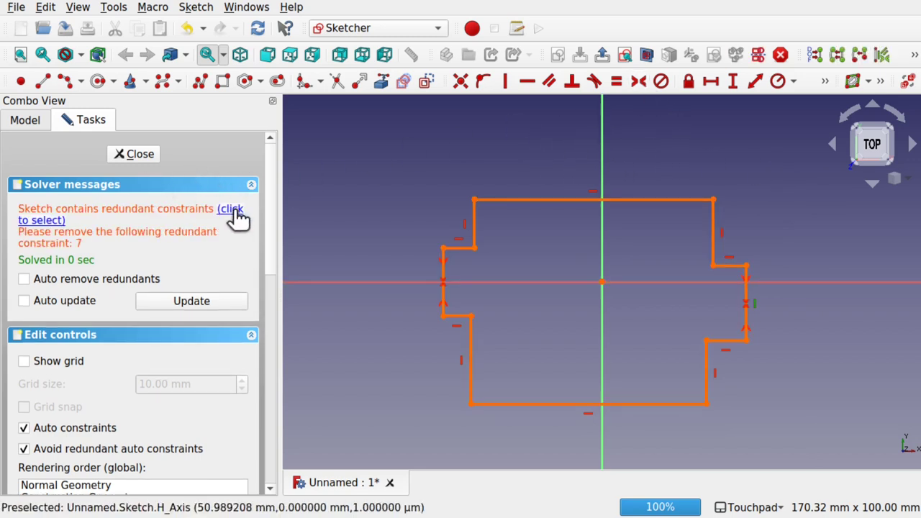
key("Delete")
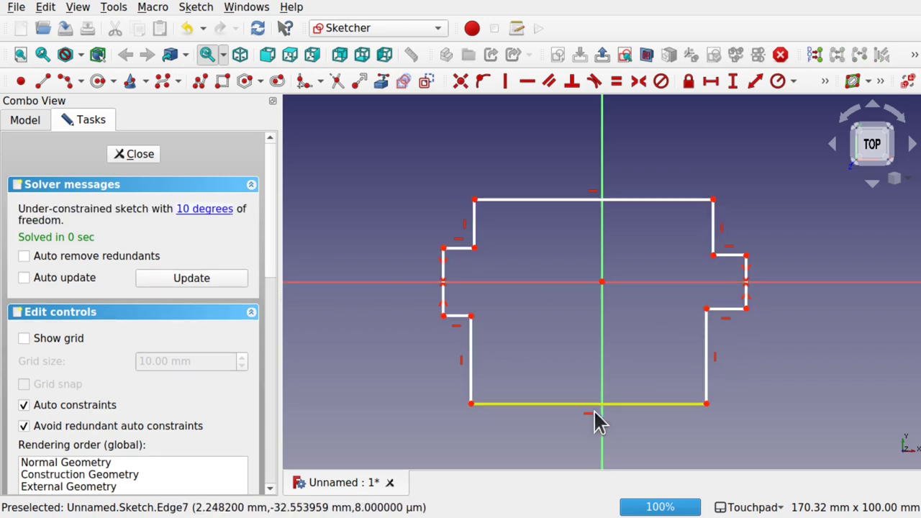
- Make the bottom-left and top-right corners symmetric about the origin, then drag the top-right corner
left_click(470, 405)
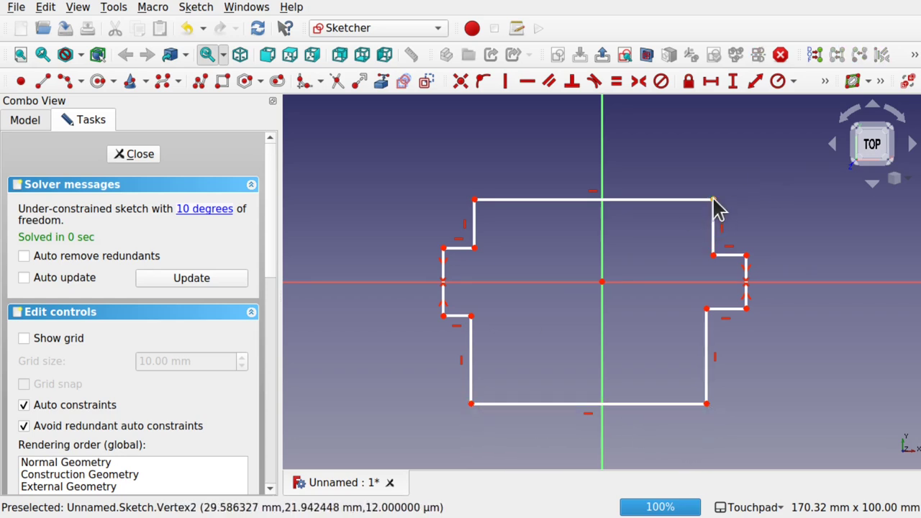
left_click(470, 404)
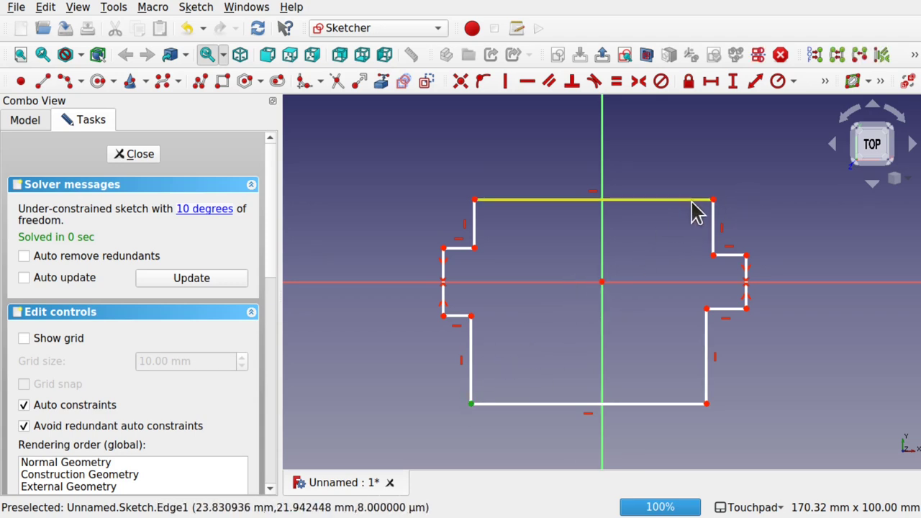
left_click(713, 200)
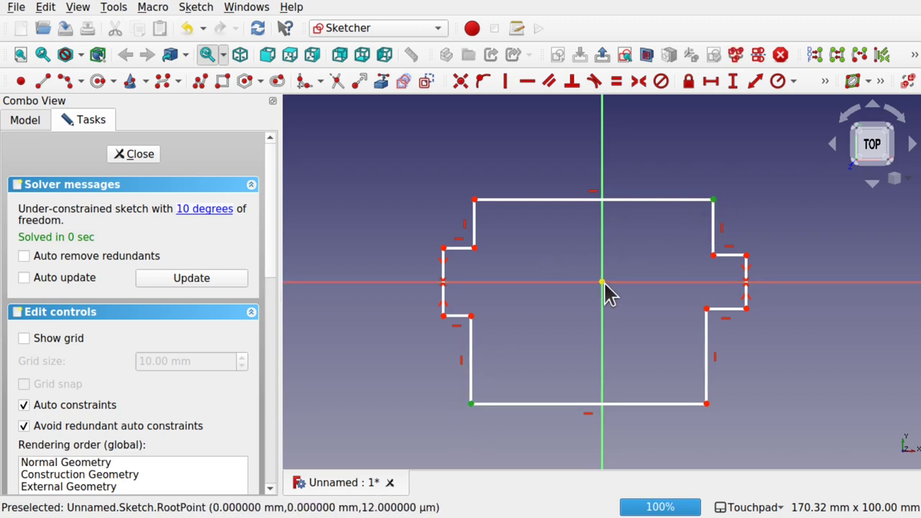
left_click(638, 81)
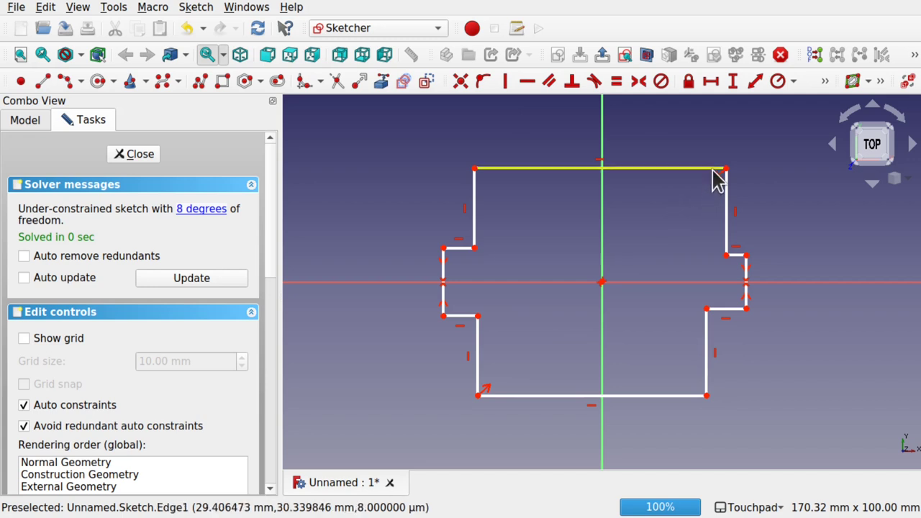
mouse_move(726, 169)
left_mouse_down()
mouse_move(658, 229)
mouse_move(777, 133)
mouse_move(718, 171)
left_mouse_up()
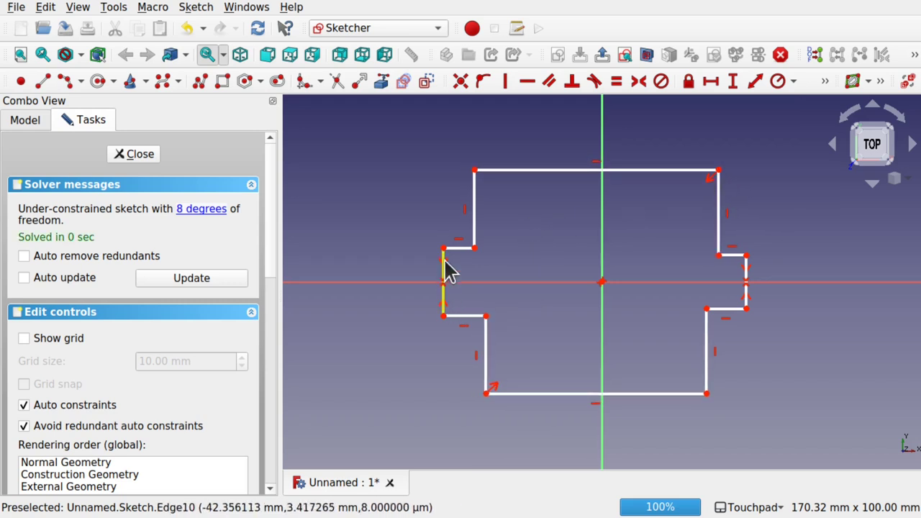
- Make the four short tab edges equal in length and test the left tab's resizing
left_click(465, 249)
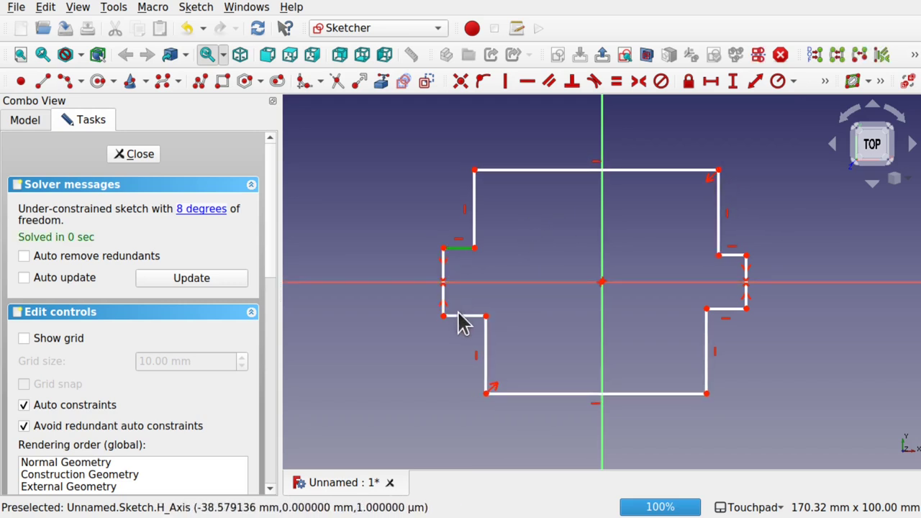
left_click(462, 323)
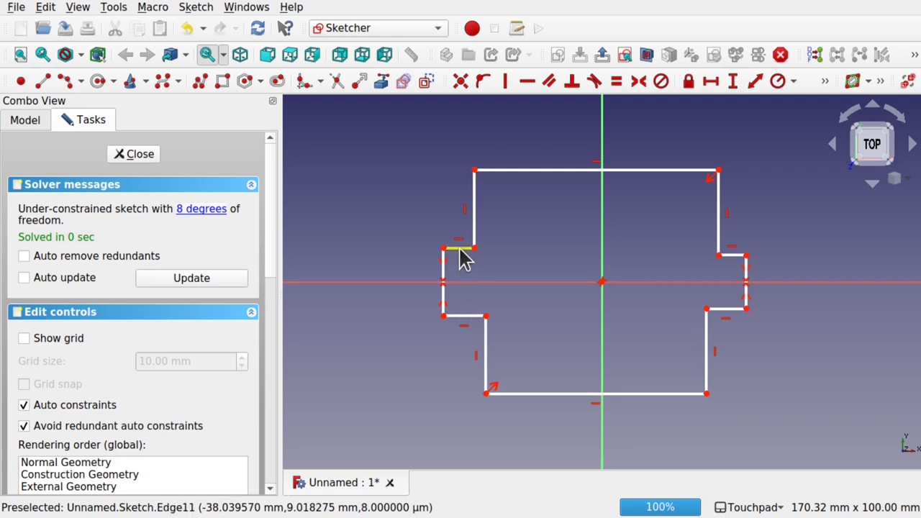
left_click(461, 253)
left_click(469, 323)
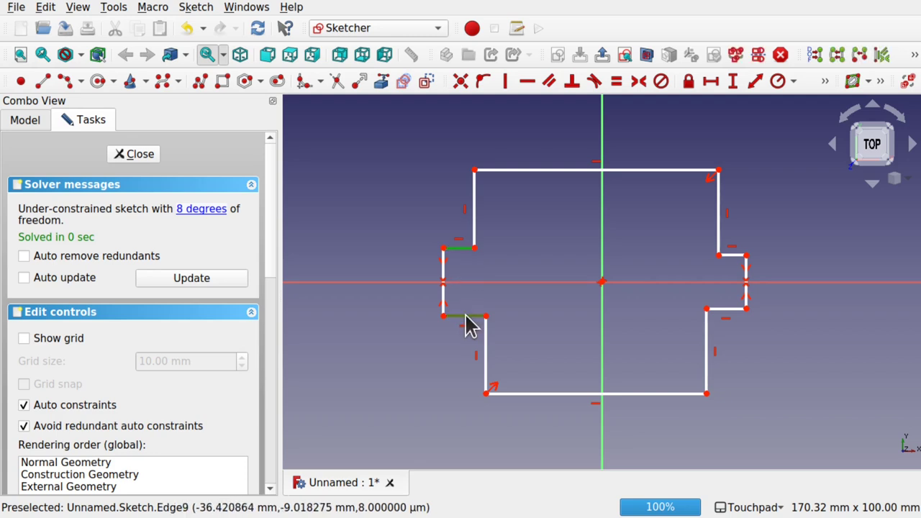
left_click(737, 258)
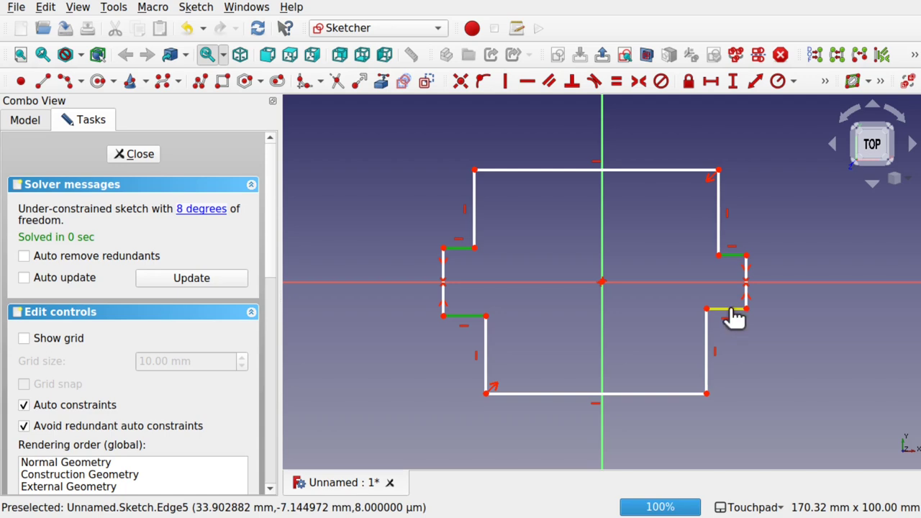
left_click(734, 317)
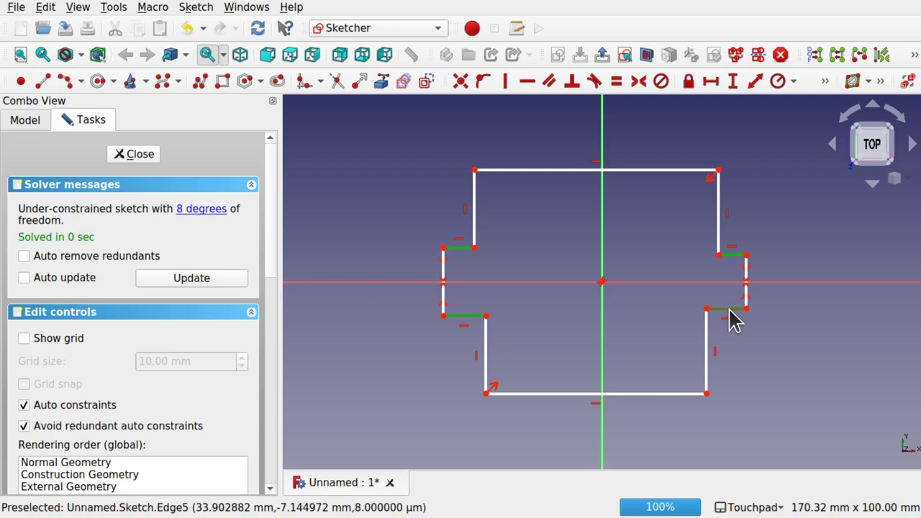
left_click(616, 82)
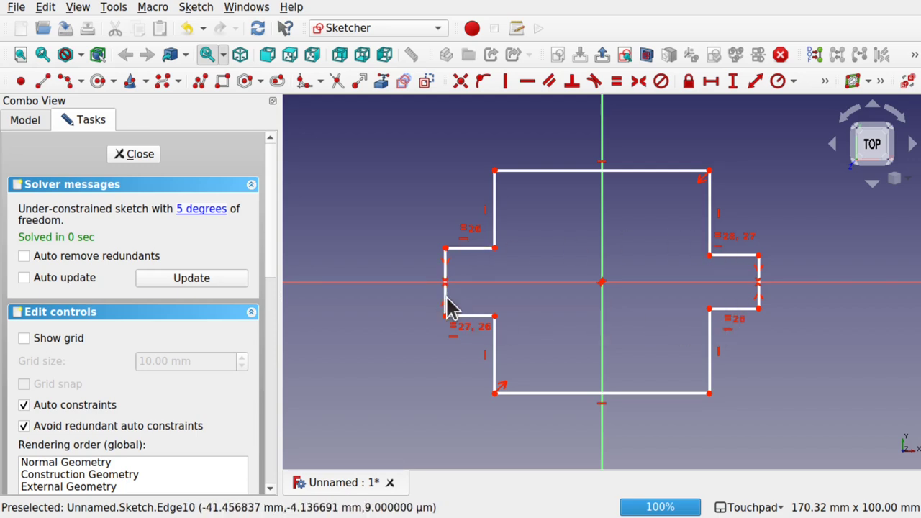
mouse_move(444, 294)
left_mouse_down()
mouse_move(465, 296)
mouse_move(433, 297)
mouse_move(469, 297)
mouse_move(438, 287)
mouse_move(435, 335)
mouse_move(436, 310)
left_mouse_up()
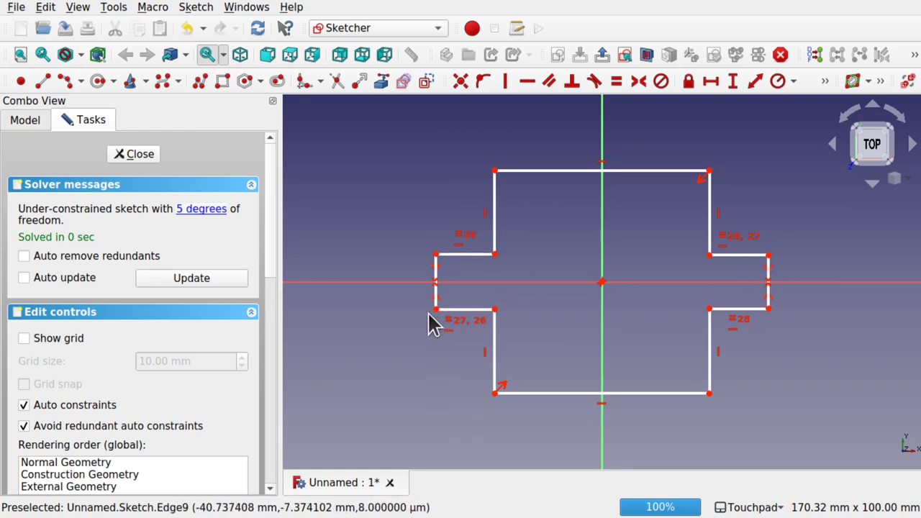
- Make the left and right tab end edges equal, recentre the sketch and widen the tabs
scroll(432, 291, "up", 5)
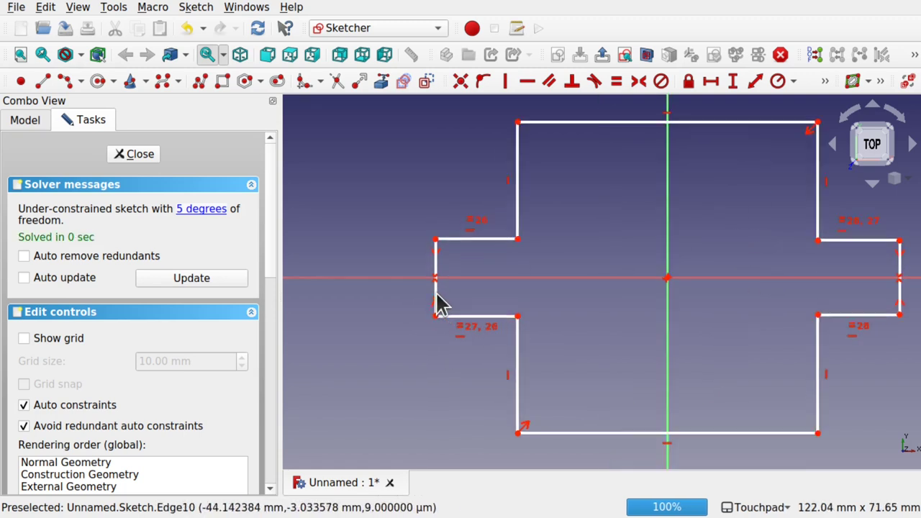
left_click(431, 291)
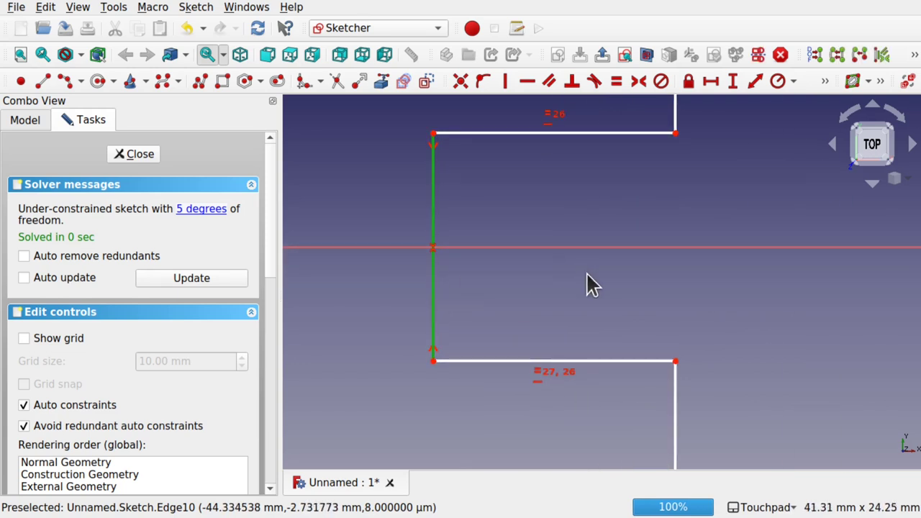
scroll(585, 282, "down", 5)
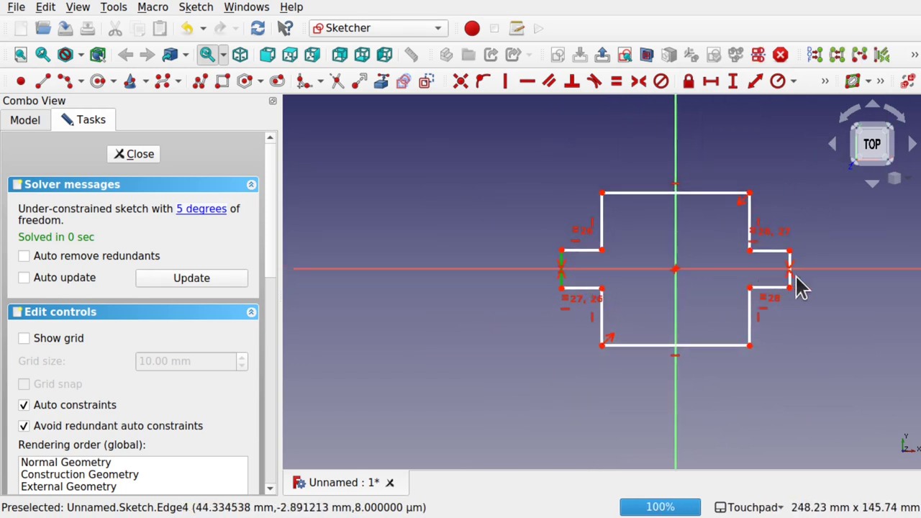
left_click(791, 289)
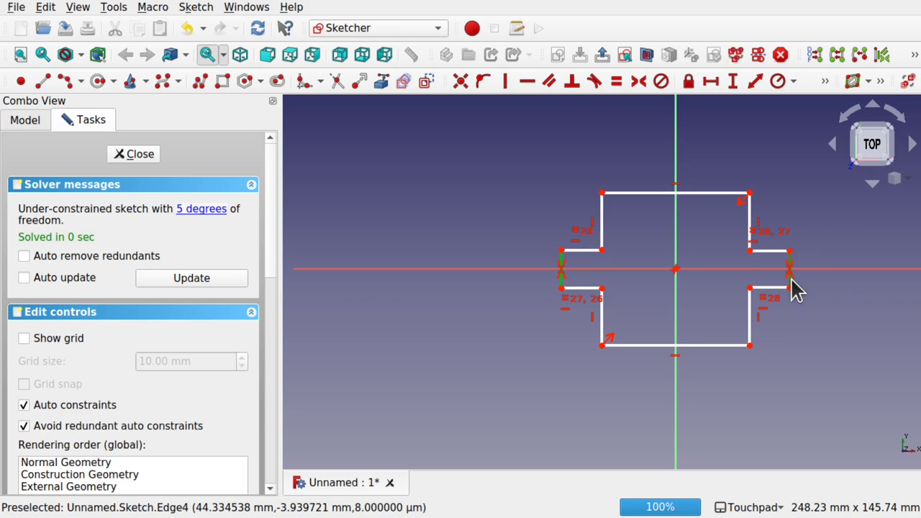
left_click(619, 91)
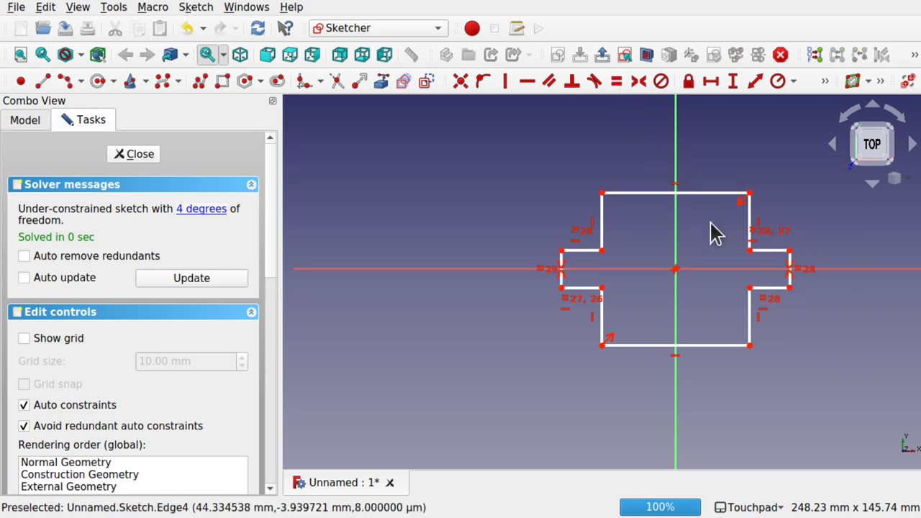
scroll(668, 246, "up", 2)
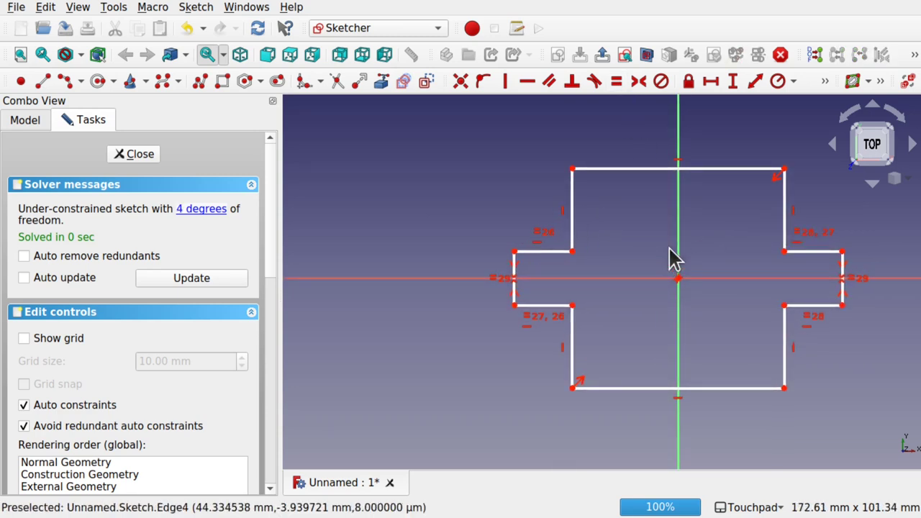
mouse_move(669, 259)
middle_mouse_down()
mouse_move(610, 259)
mouse_move(581, 271)
middle_mouse_up()
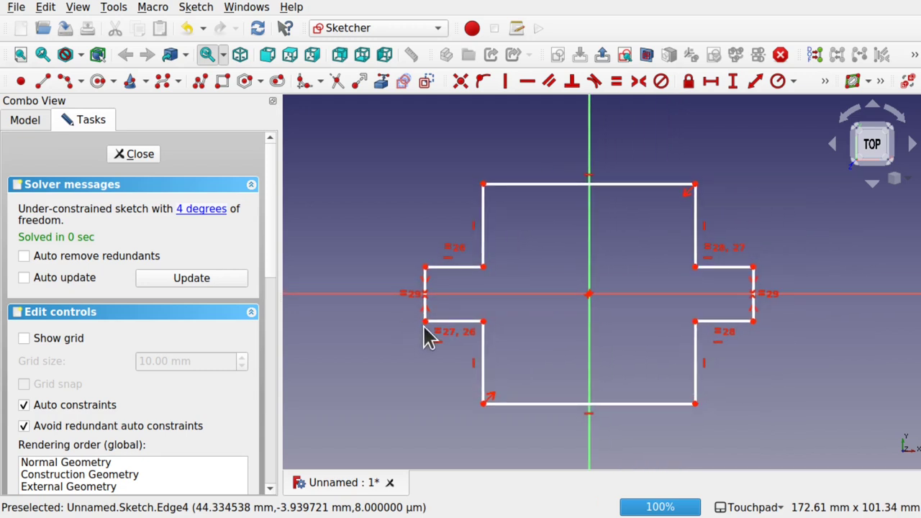
mouse_move(428, 328)
left_mouse_down()
mouse_move(428, 316)
mouse_move(429, 345)
mouse_move(438, 321)
mouse_move(430, 346)
mouse_move(464, 345)
mouse_move(398, 345)
mouse_move(415, 351)
mouse_move(410, 318)
mouse_move(417, 344)
mouse_move(430, 333)
left_mouse_up()
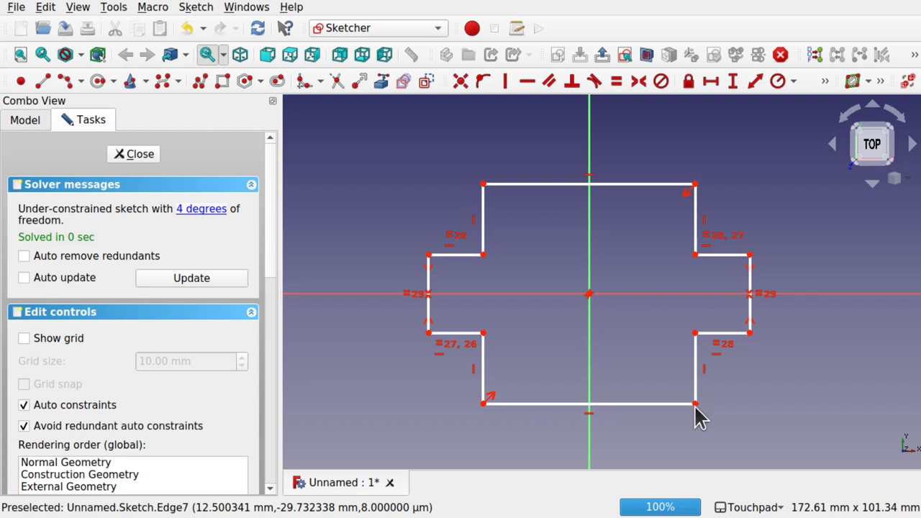
- Drag the cross's bottom-right corner, top edge and bottom edge to resize it, then select its upper-right corner
left_click_drag(695, 403, 674, 407)
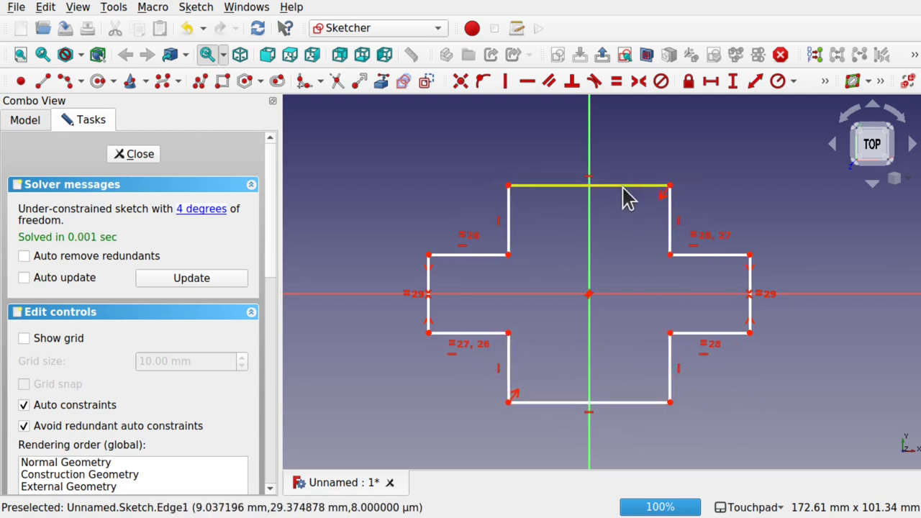
mouse_move(627, 190)
left_mouse_down()
mouse_move(626, 230)
mouse_move(625, 180)
mouse_move(668, 189)
mouse_move(618, 185)
left_mouse_up()
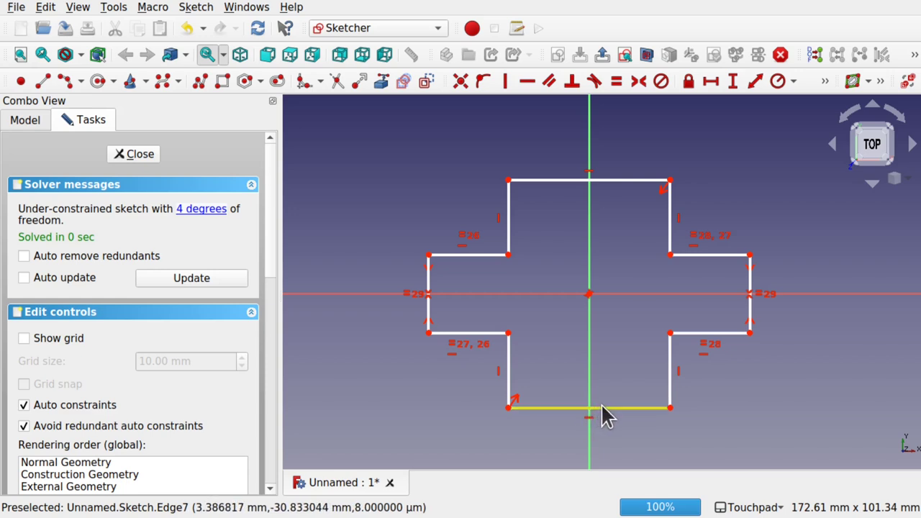
mouse_move(606, 413)
left_mouse_down()
mouse_move(608, 379)
mouse_move(617, 423)
left_mouse_up()
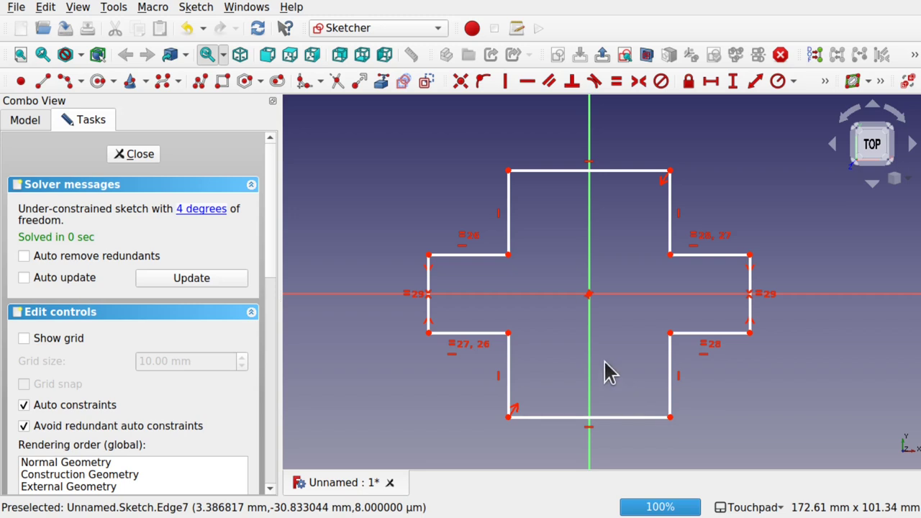
left_click_drag(610, 419, 611, 402)
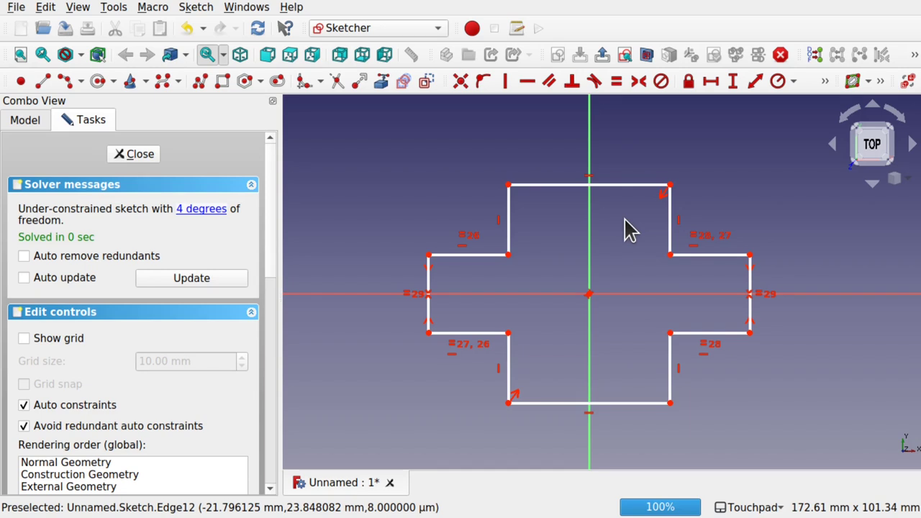
left_click(669, 187)
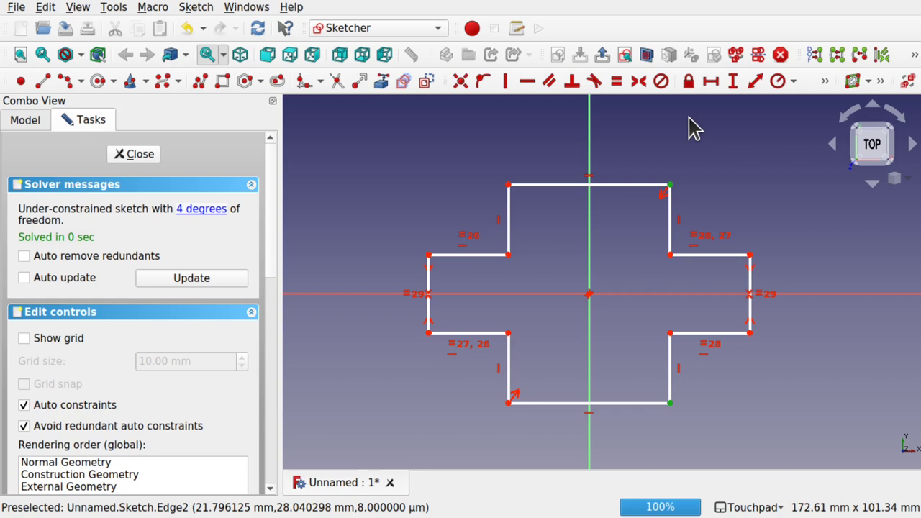
- Set a 70 mm vertical distance between the right corners and a 70 mm top-edge length
left_click(733, 81)
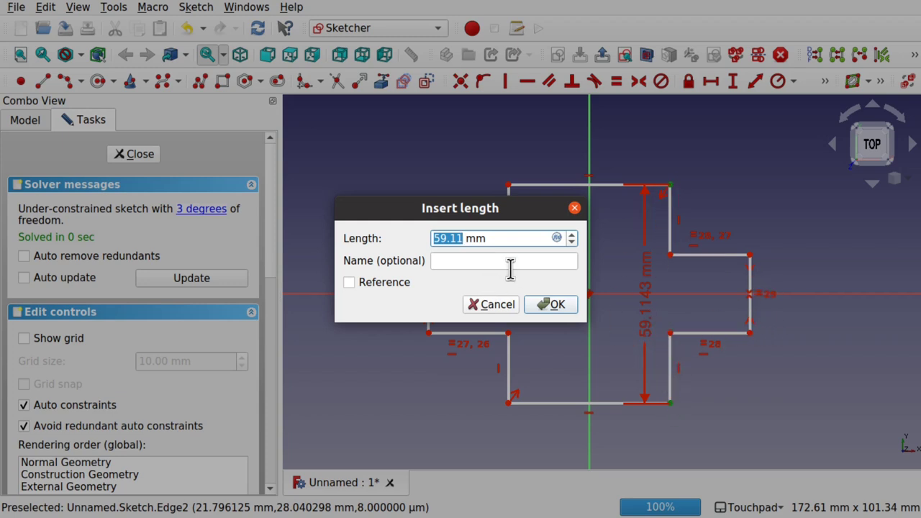
type("70")
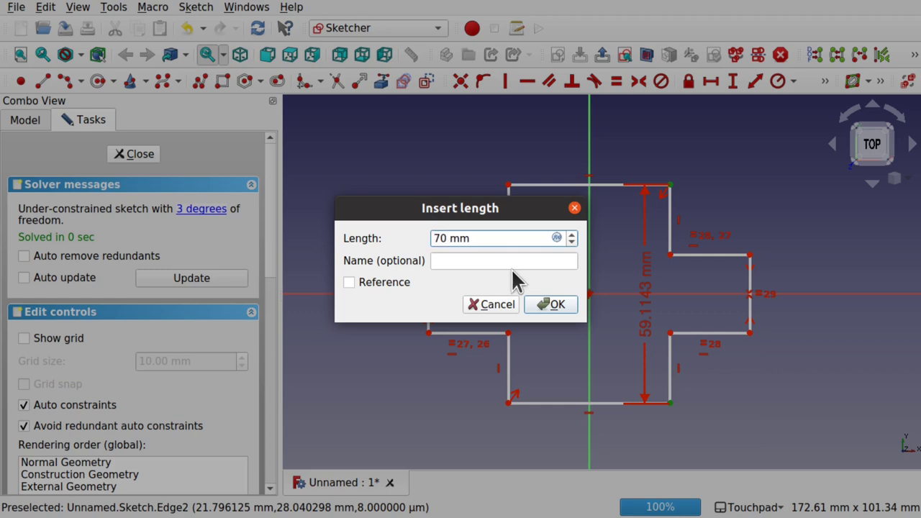
key("Return")
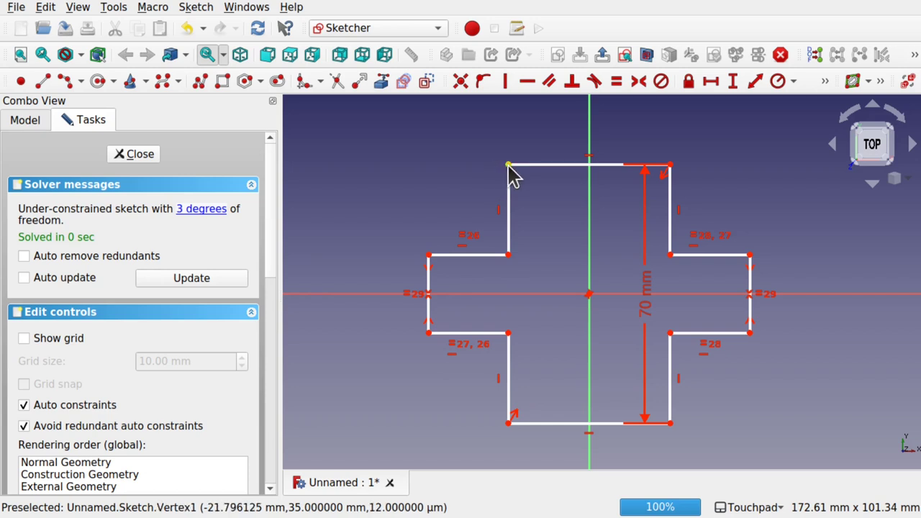
left_click(548, 166)
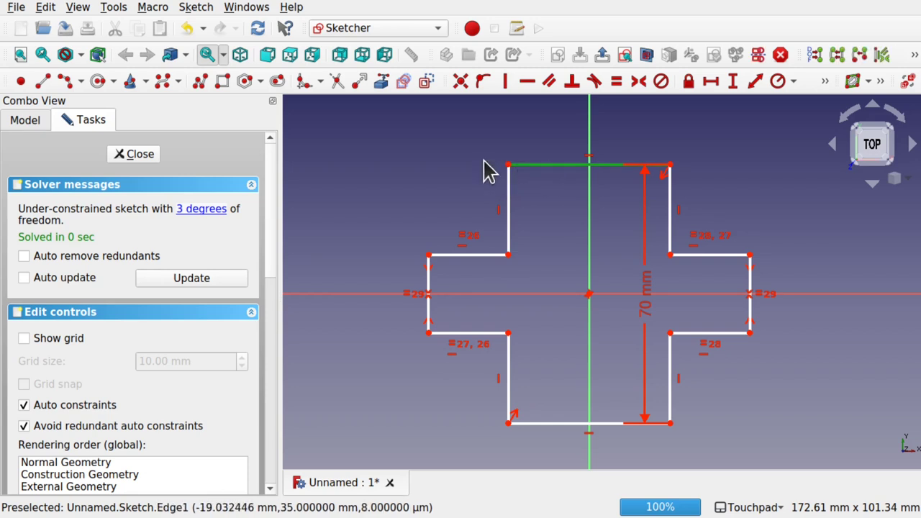
left_click(710, 81)
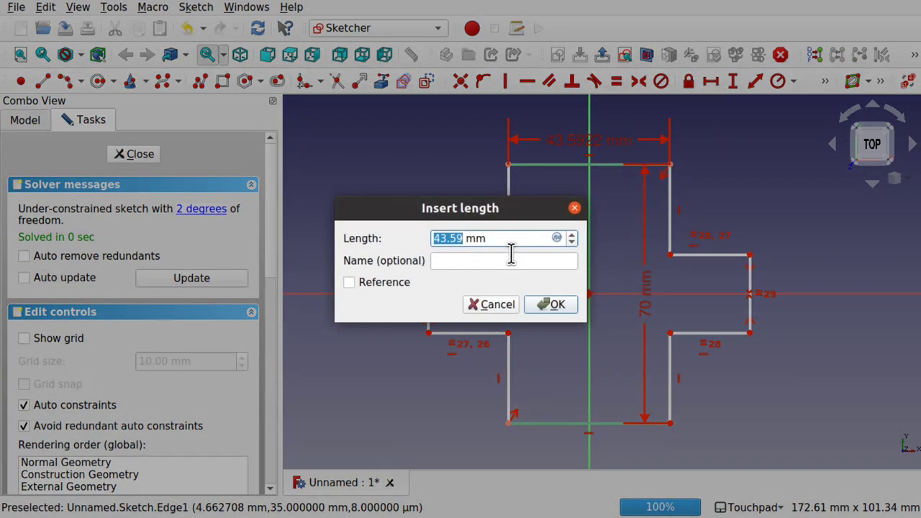
type("70")
key("Return")
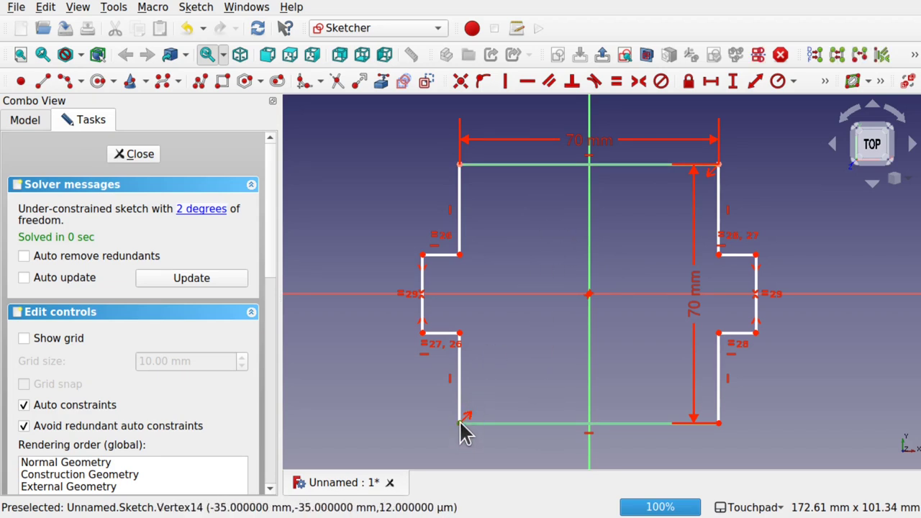
- Drag the notch corners to shift the side notches of the profile to new heights
left_click_drag(466, 430, 467, 379)
mouse_move(463, 338)
left_mouse_down()
mouse_move(467, 367)
mouse_move(466, 347)
left_mouse_up()
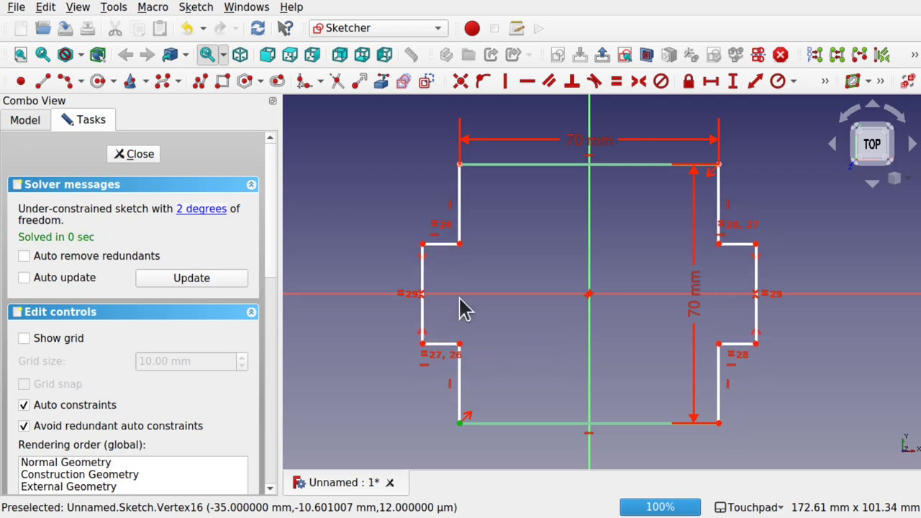
left_click(543, 167)
left_click(533, 423)
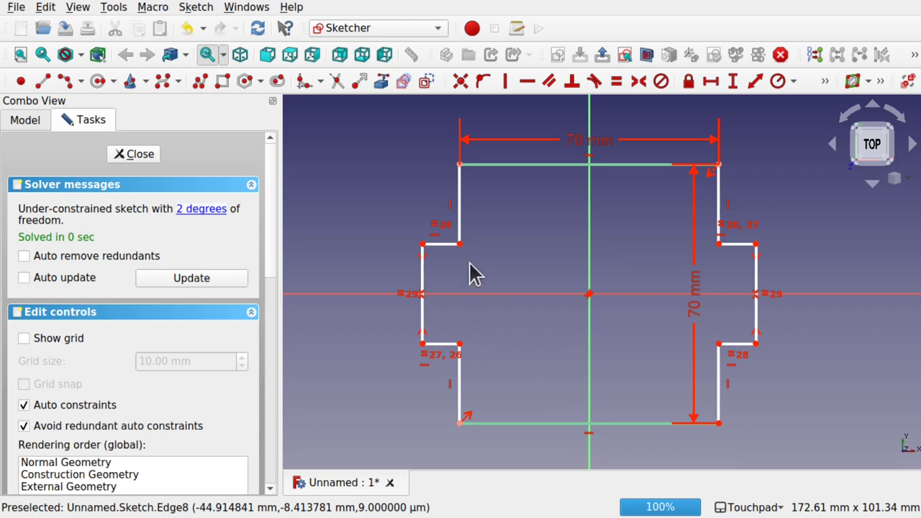
mouse_move(460, 245)
left_mouse_down()
mouse_move(462, 230)
mouse_move(460, 252)
left_mouse_up()
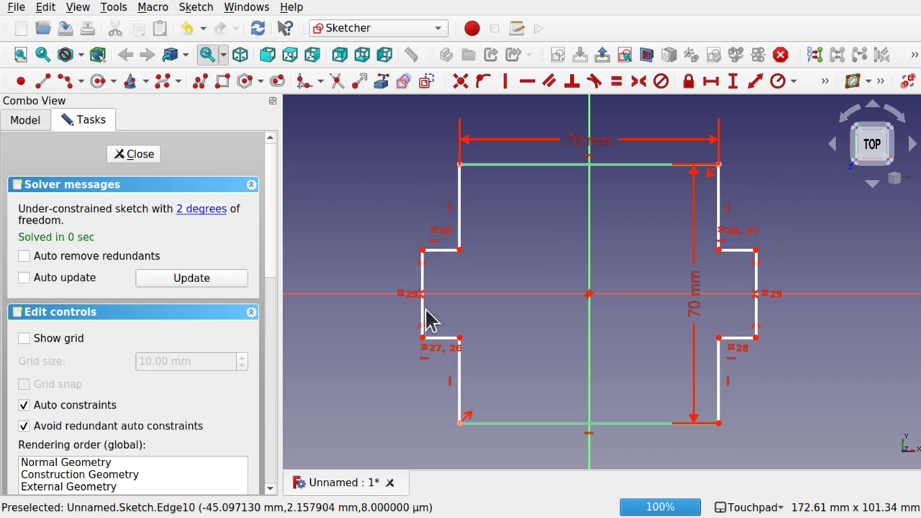
- Move the 70 mm height dimension to the right of the profile and pick the right notch edge
left_click(423, 317)
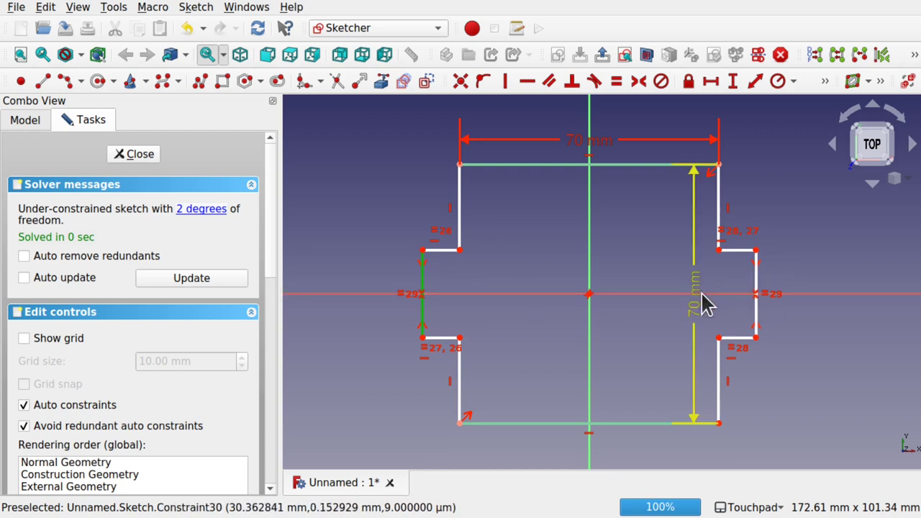
left_click_drag(695, 304, 847, 296)
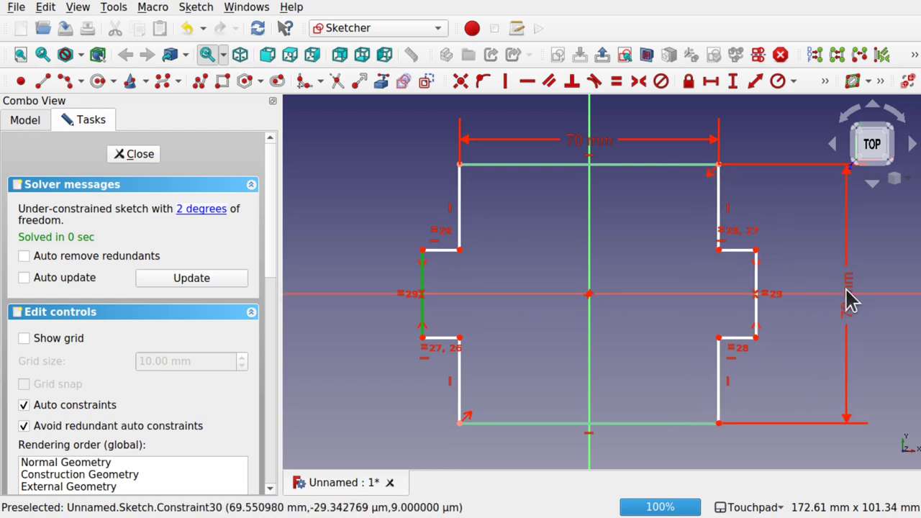
left_click(755, 317)
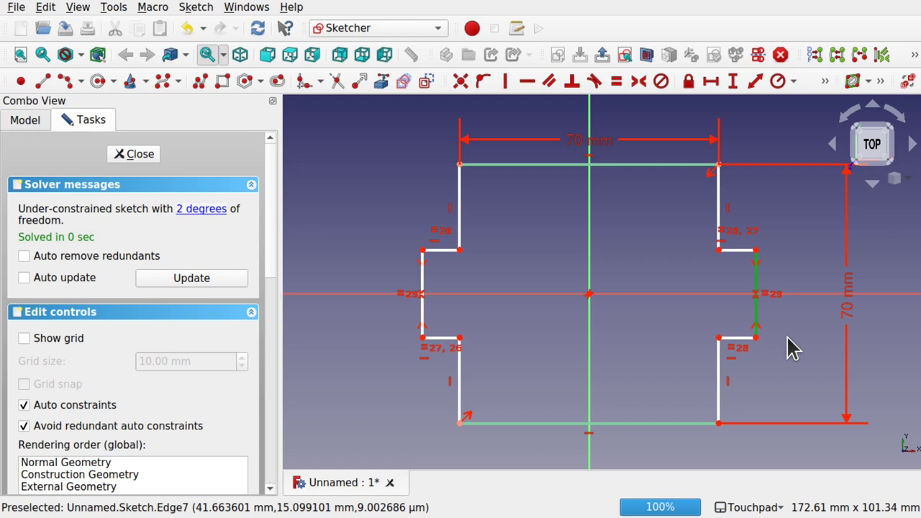
- Fix the right notch's vertical edge at 15 mm and move its dimension clear of the notch
left_click(756, 315)
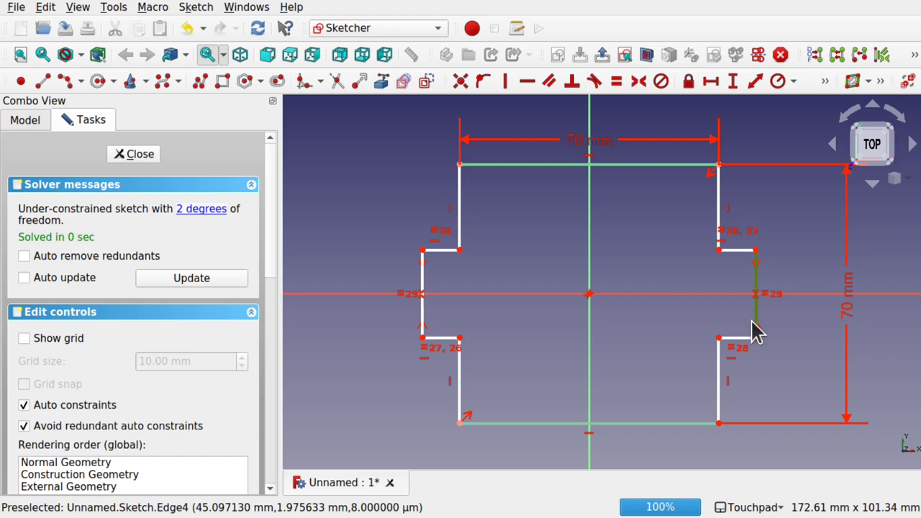
left_click(733, 81)
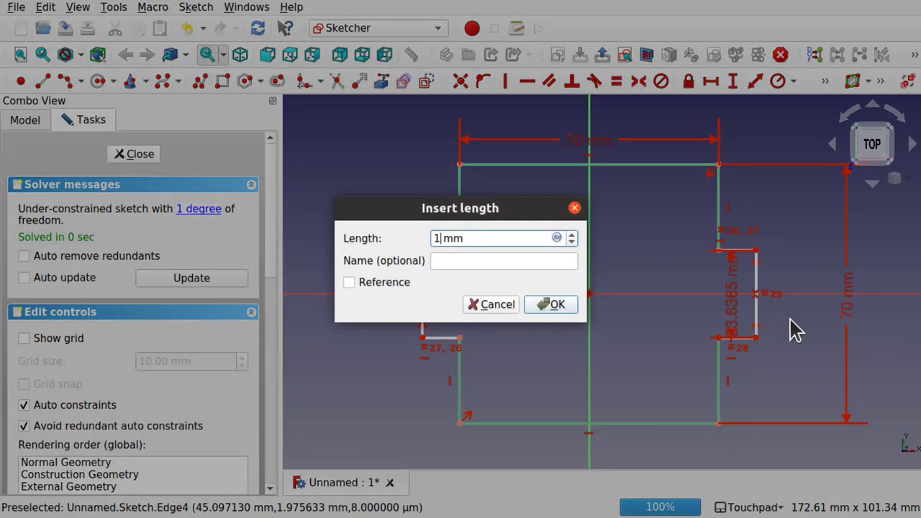
left_click(550, 305)
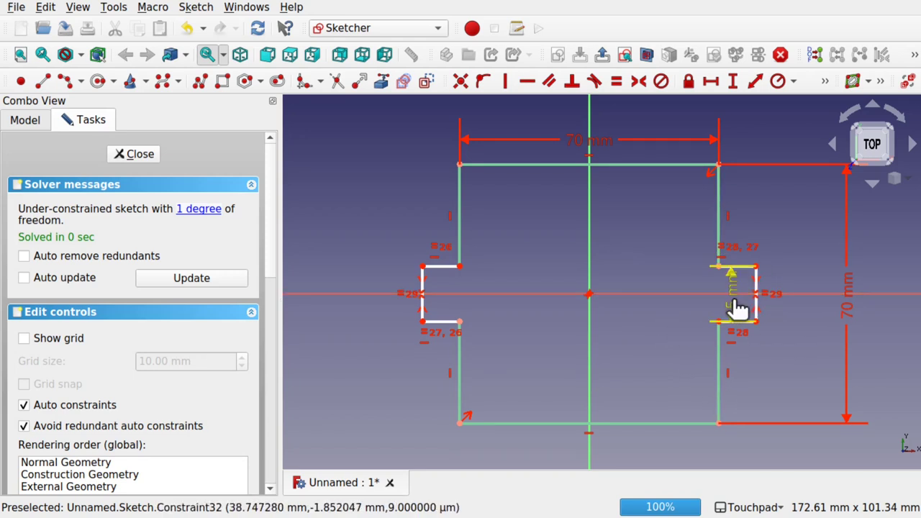
left_click_drag(739, 308, 817, 309)
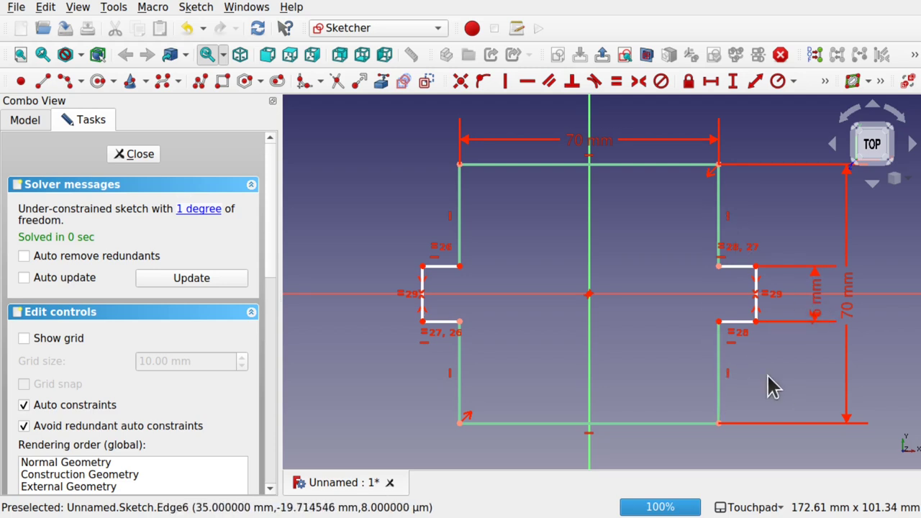
- Set the notch's short edge to a 5 mm horizontal depth, tidy the labels, and close the sketch
left_click(734, 272)
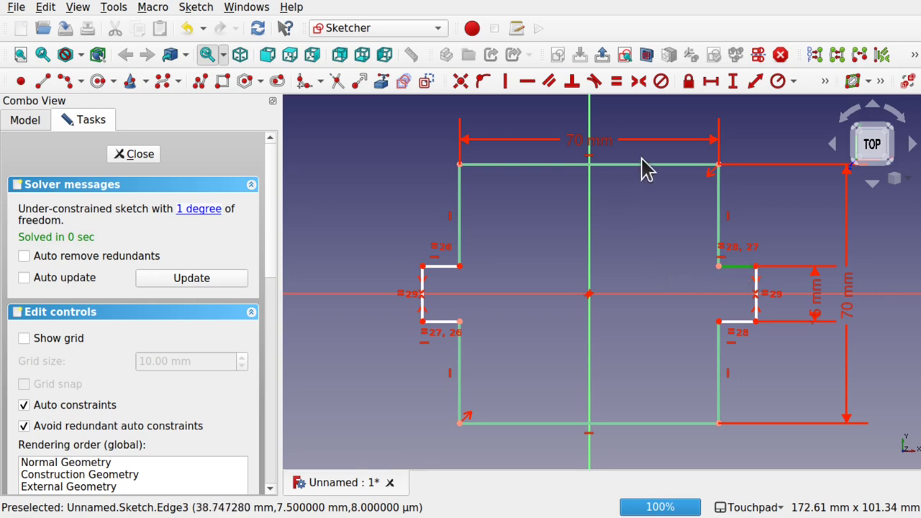
left_click(710, 88)
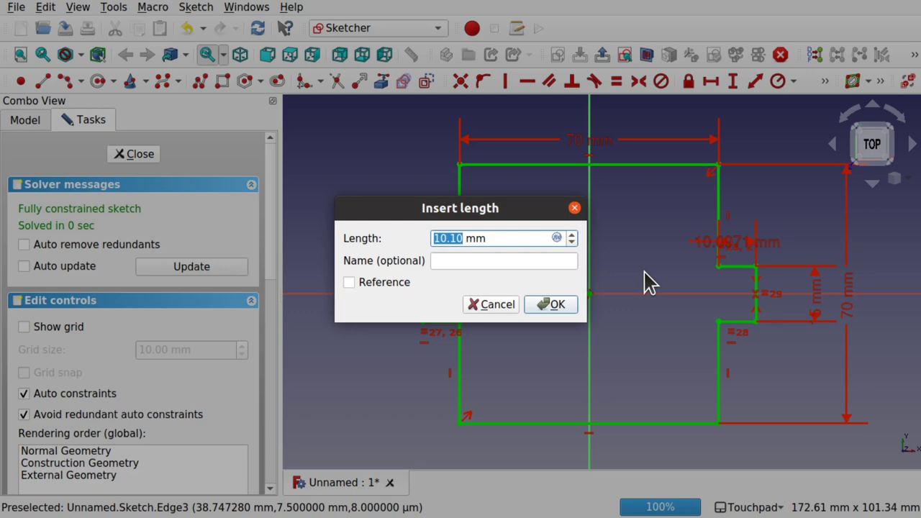
type("5")
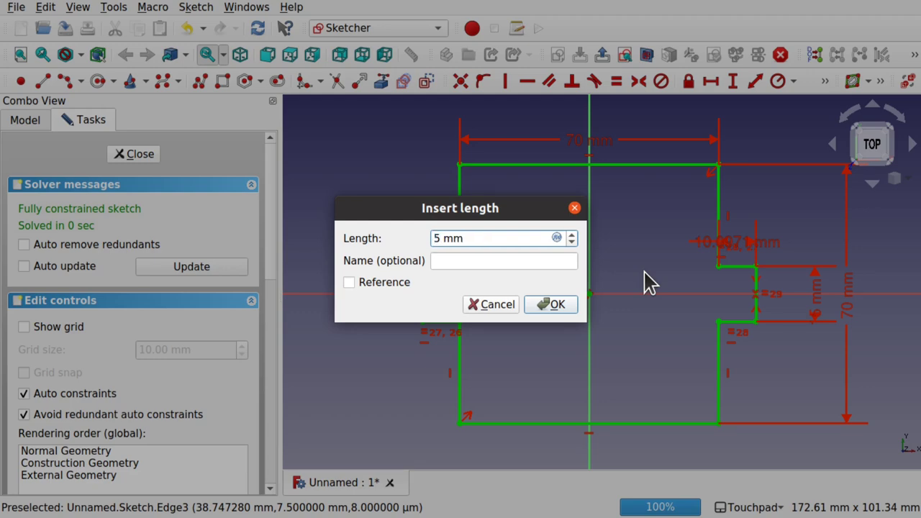
key("Return")
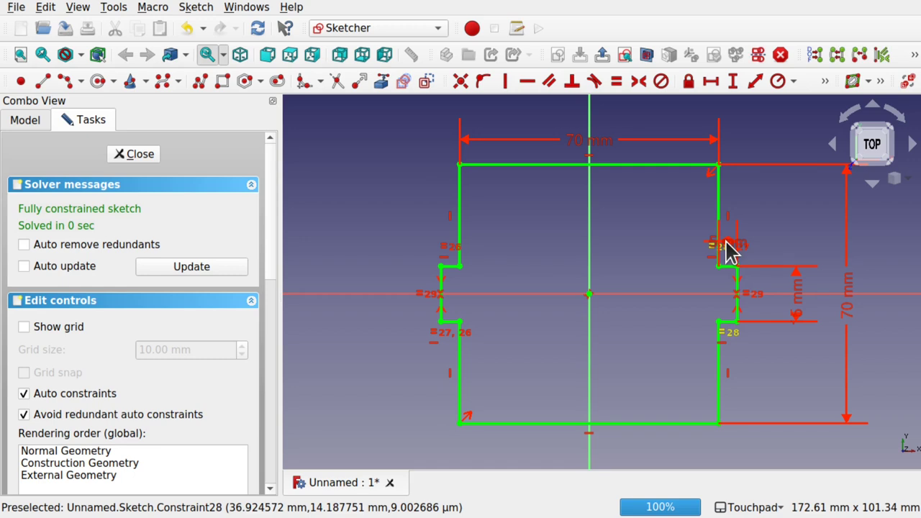
scroll(728, 248, "up", 5)
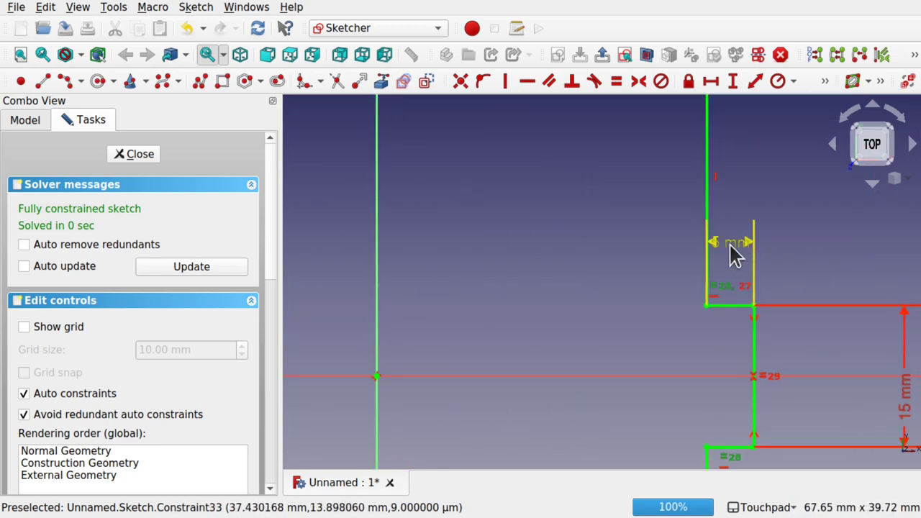
left_click_drag(730, 247, 856, 222)
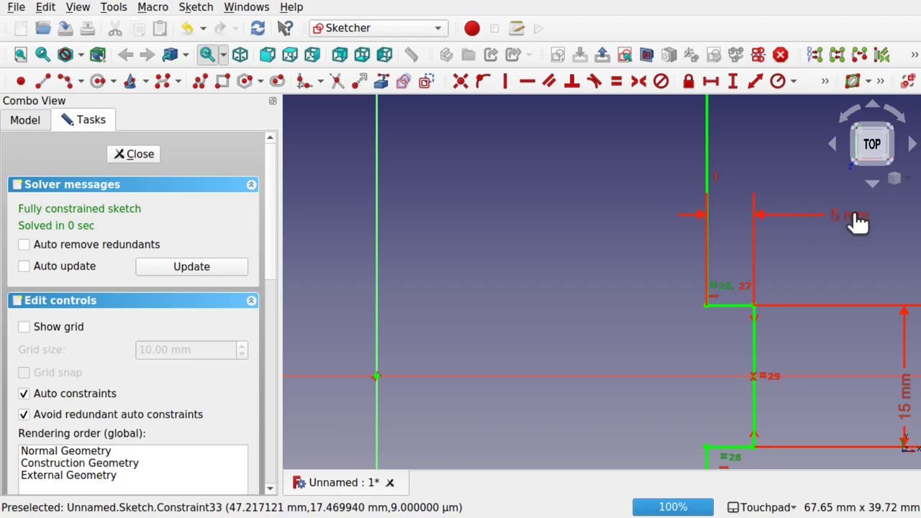
scroll(696, 267, "down", 8)
scroll(698, 268, "up", 4)
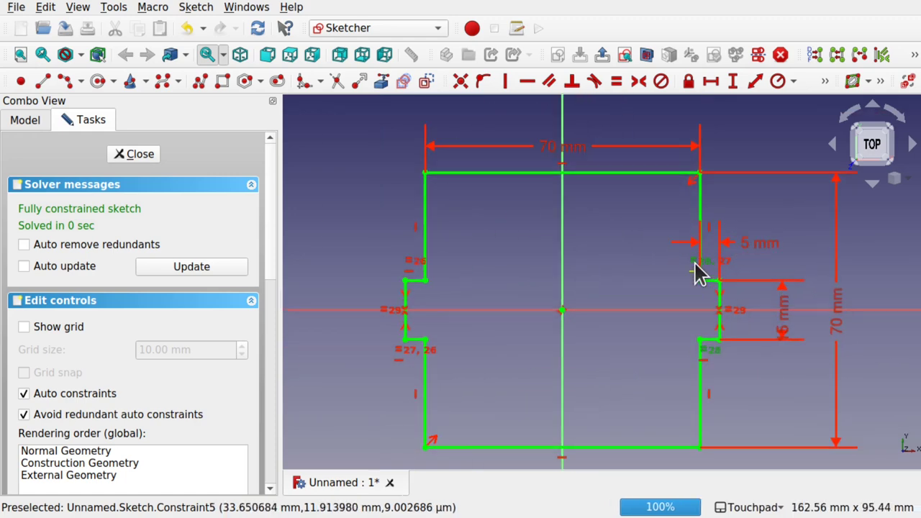
left_click_drag(791, 323, 802, 392)
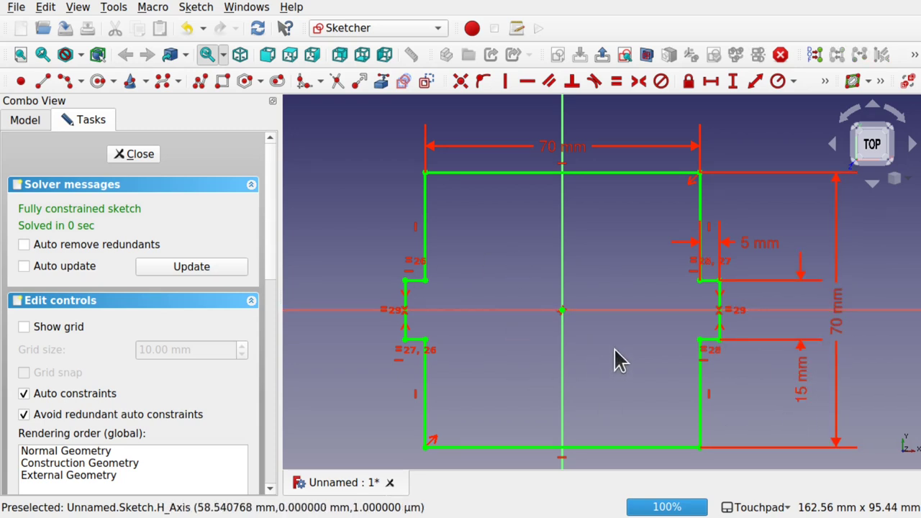
left_click(142, 154)
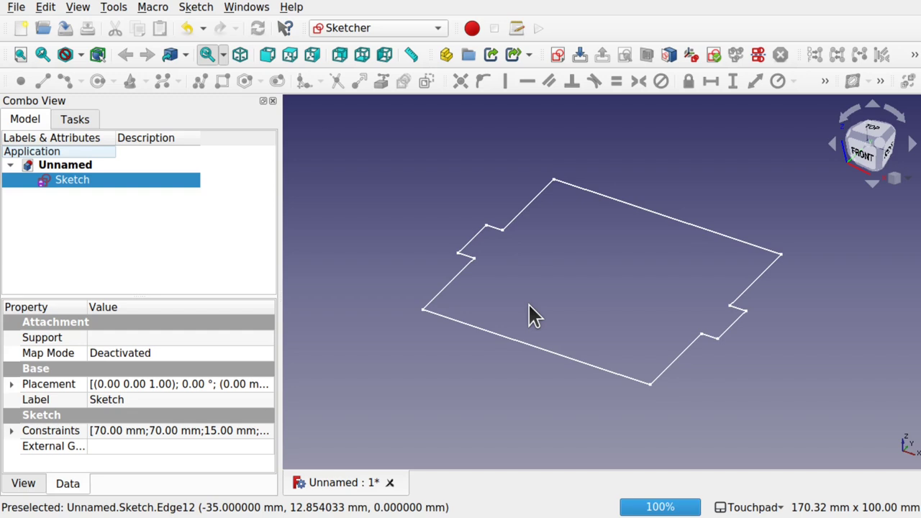
- Rename the Sketch to 'FrontBackSketch' in the Model tree and hide it from the 3D view
right_click(71, 179)
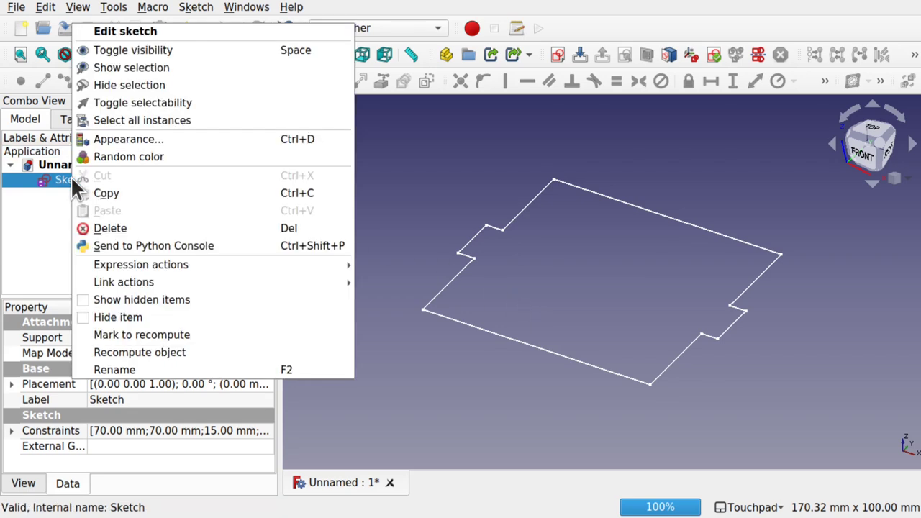
left_click(115, 370)
type("fRO")
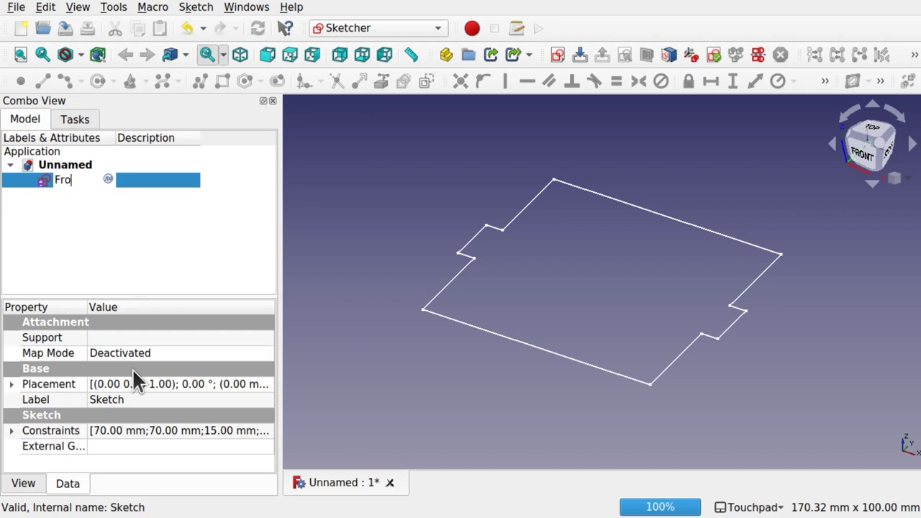
type("ntBackSketc")
type("h")
key("Return")
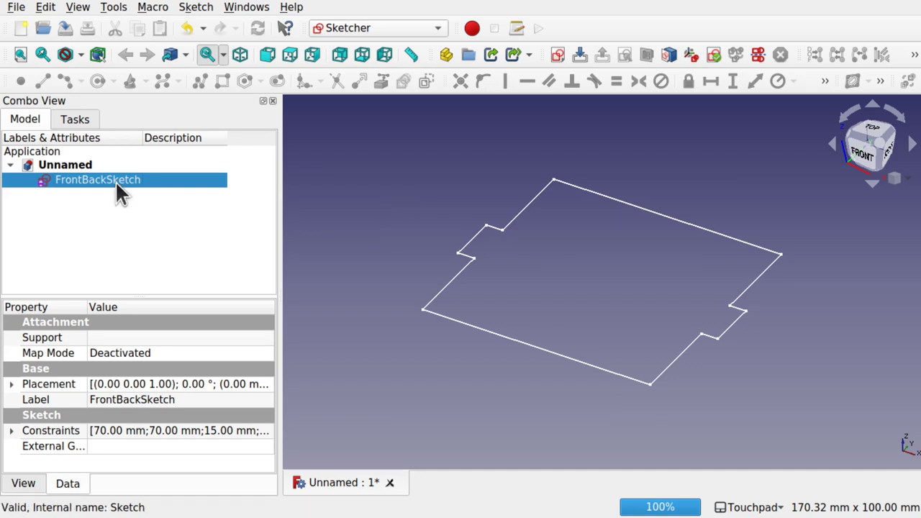
key("space")
left_click(350, 242)
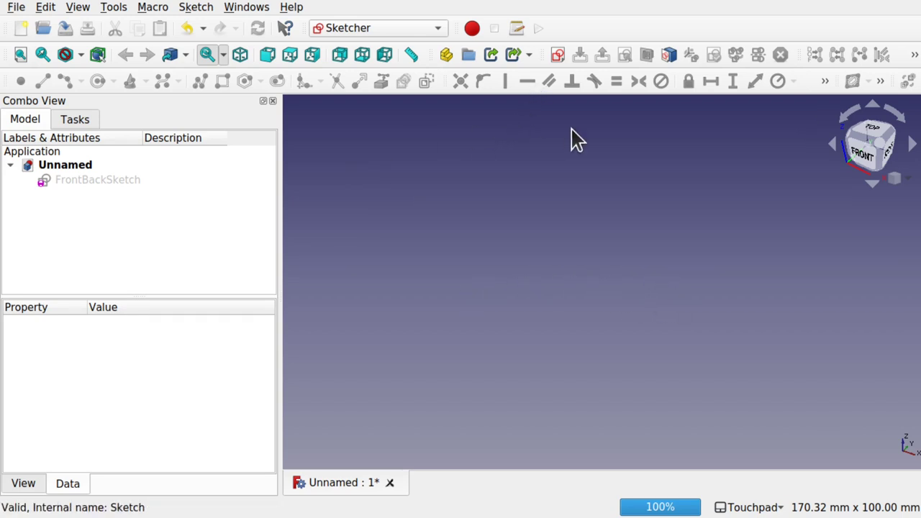
left_click(554, 55)
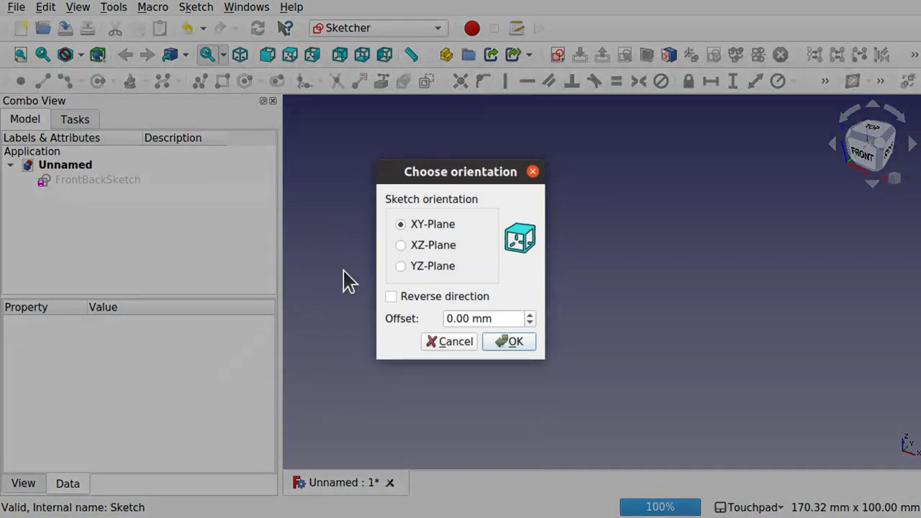
left_click(500, 337)
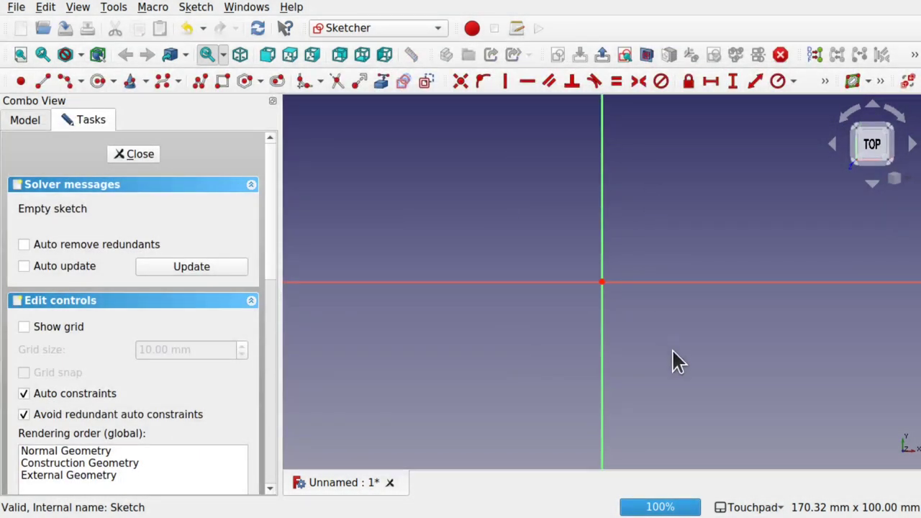
left_click(24, 123)
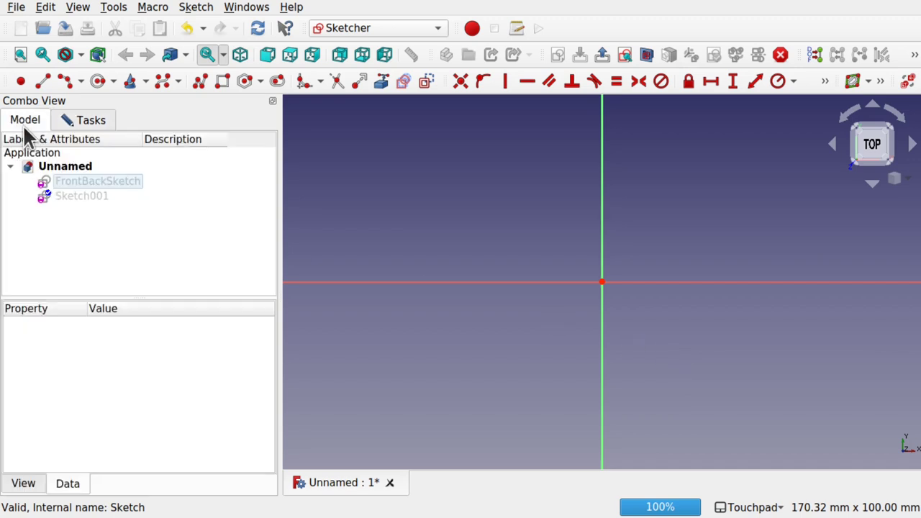
left_click(108, 179)
key("space")
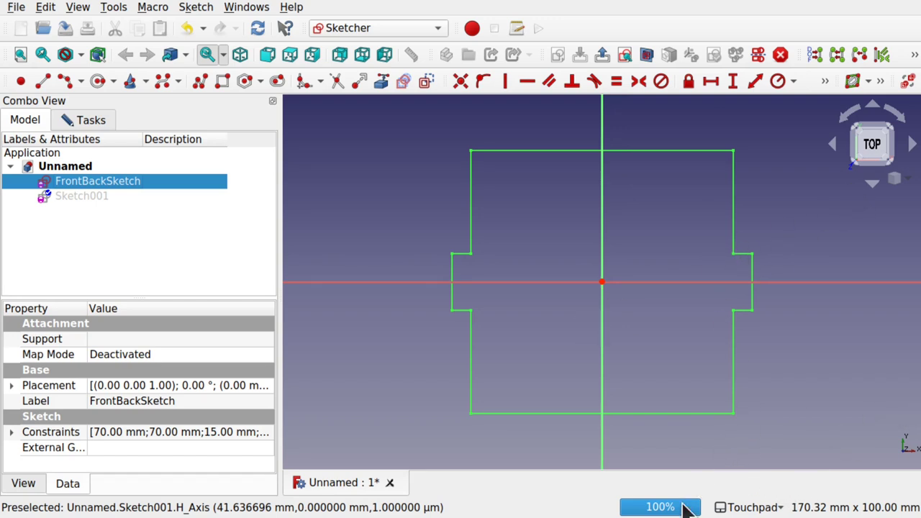
scroll(733, 353, "down", 3)
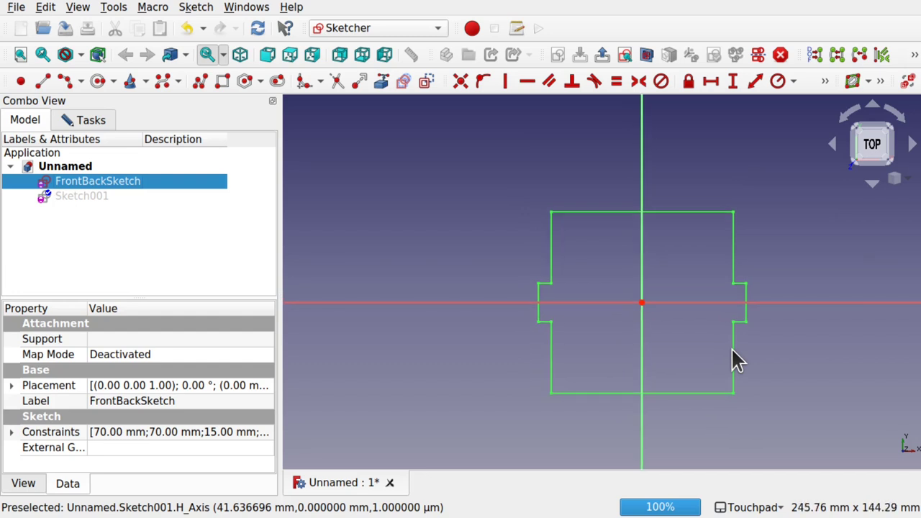
mouse_move(704, 358)
middle_mouse_down()
mouse_move(640, 304)
mouse_move(633, 318)
middle_mouse_up()
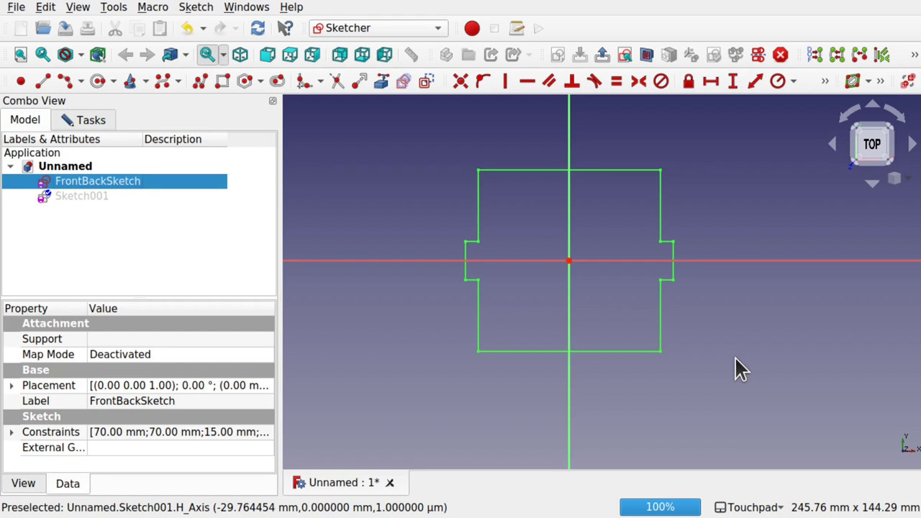
left_click(85, 195)
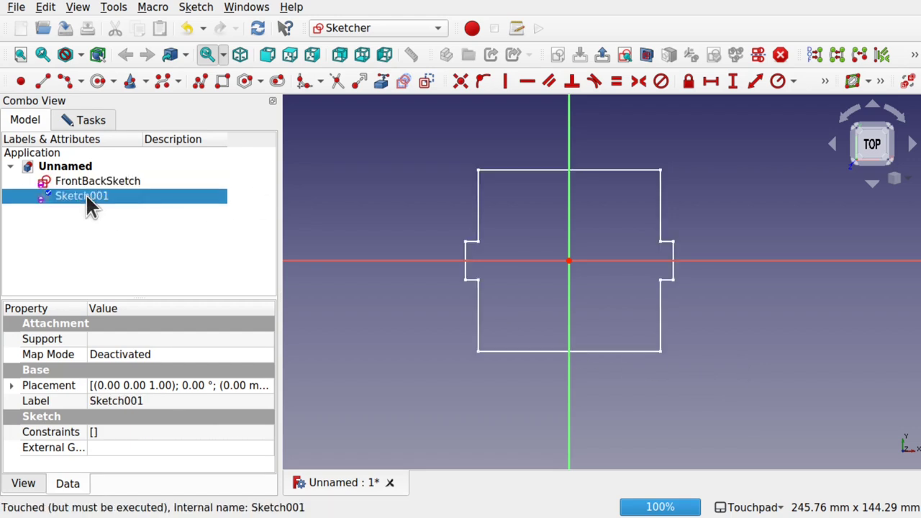
left_click(92, 120)
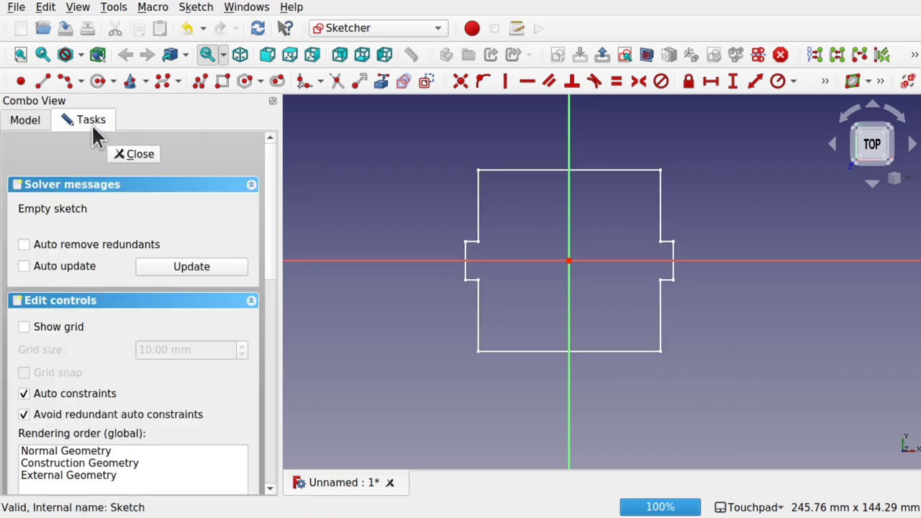
left_click(24, 122)
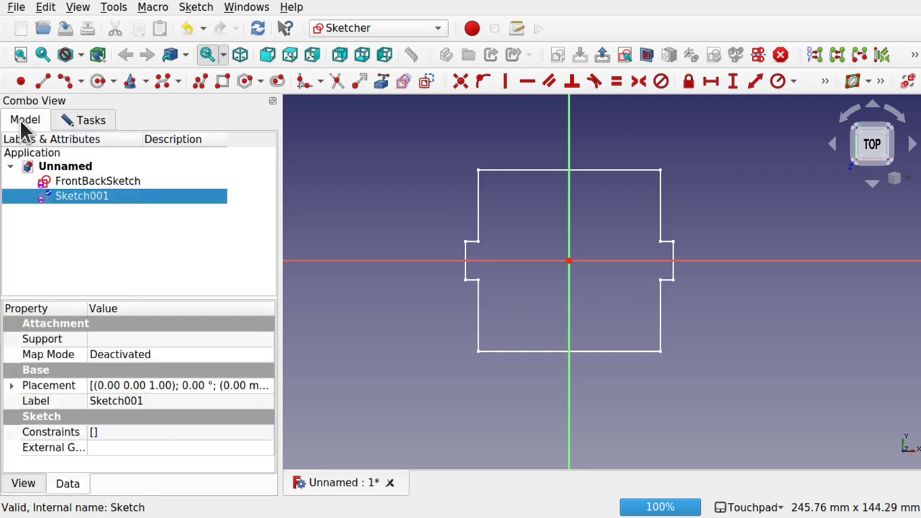
left_click(108, 181)
key("space")
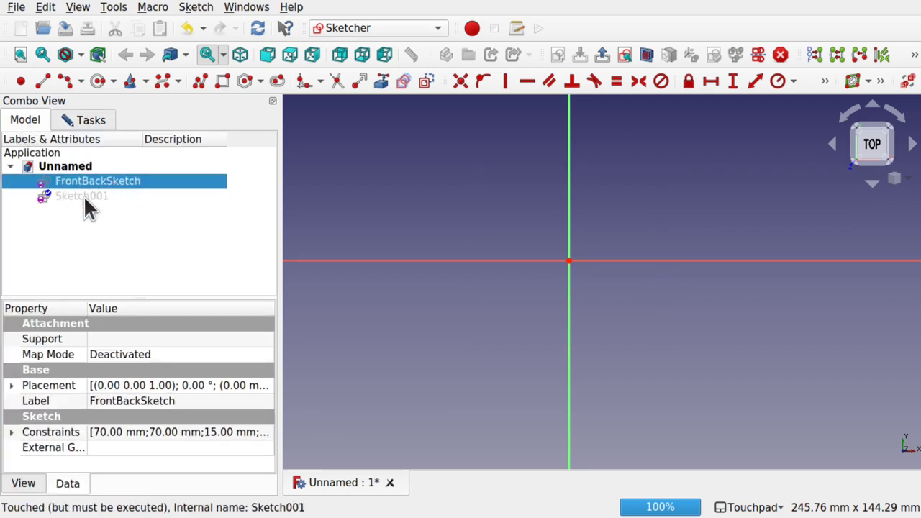
left_click(86, 196)
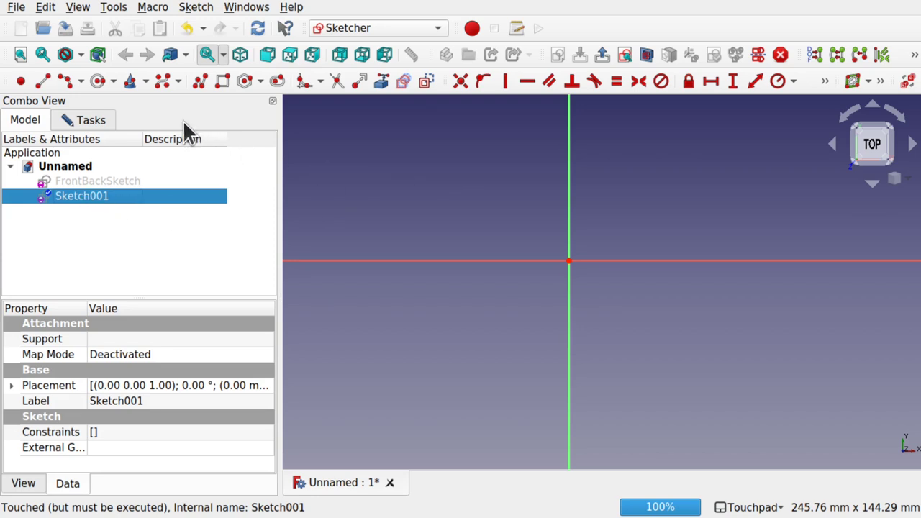
- Trace a closed twelve-edge I-shaped polyline with wide top and bottom flanges and a narrow web
left_click(200, 80)
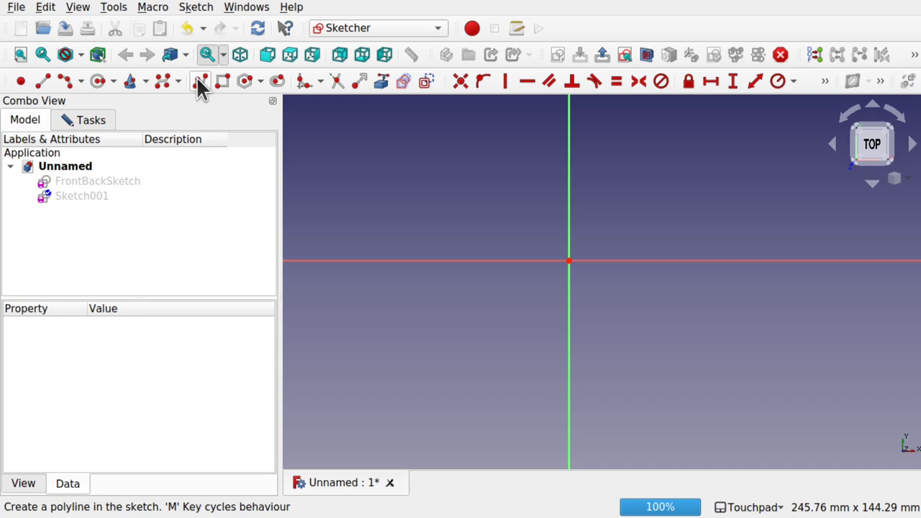
left_click(453, 154)
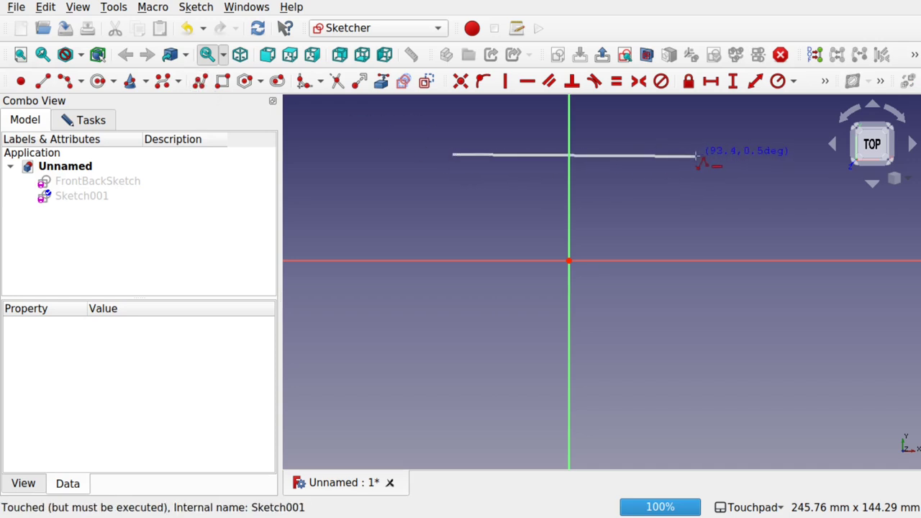
left_click(695, 155)
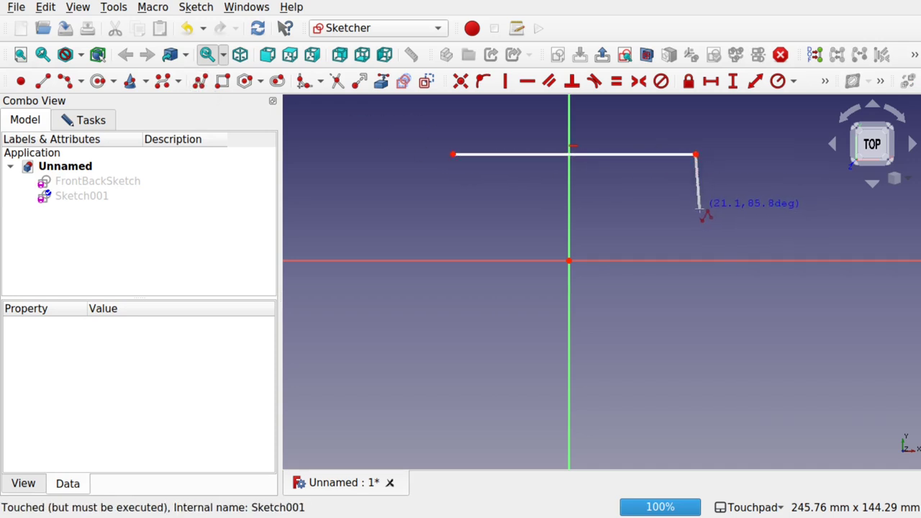
left_click(695, 209)
left_click(655, 212)
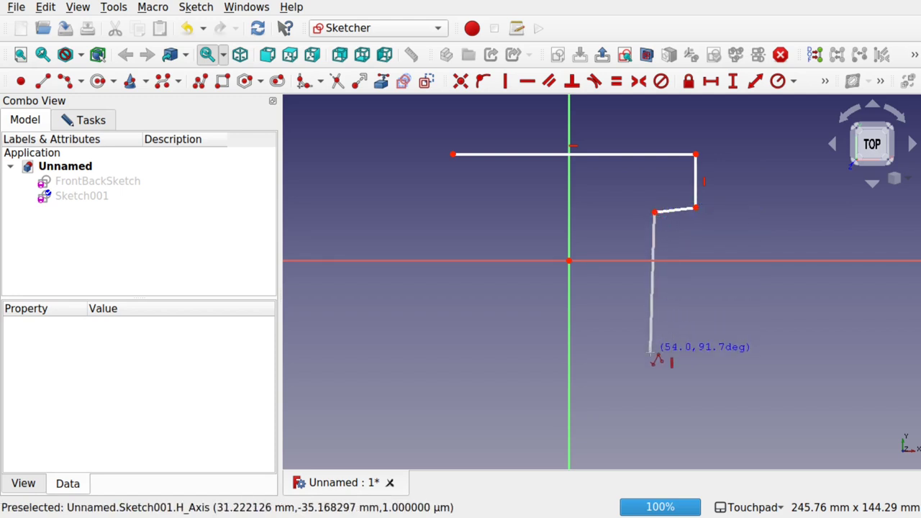
left_click(654, 365)
left_click(703, 368)
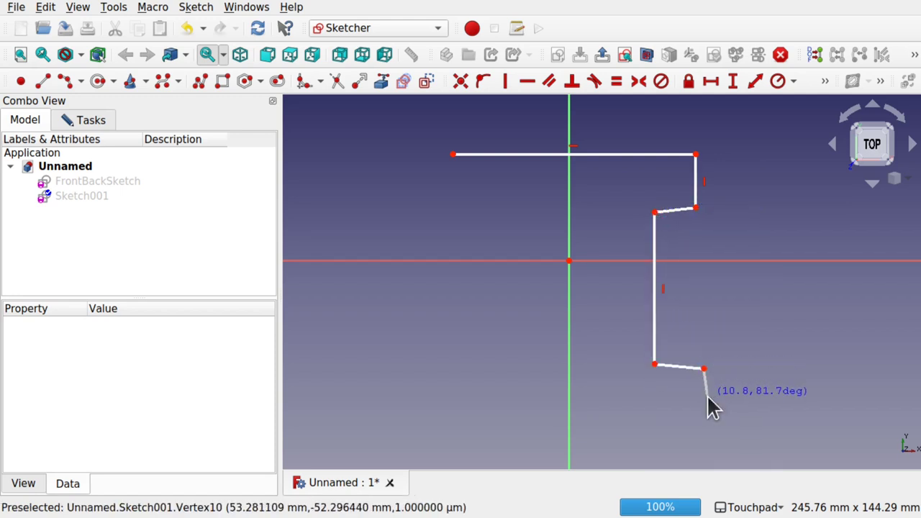
left_click(708, 396)
left_click(459, 395)
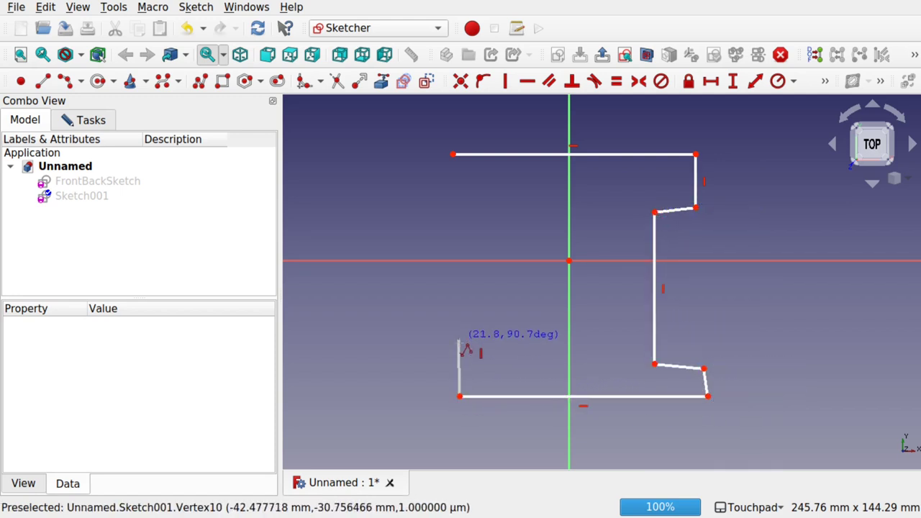
left_click(464, 355)
left_click(516, 355)
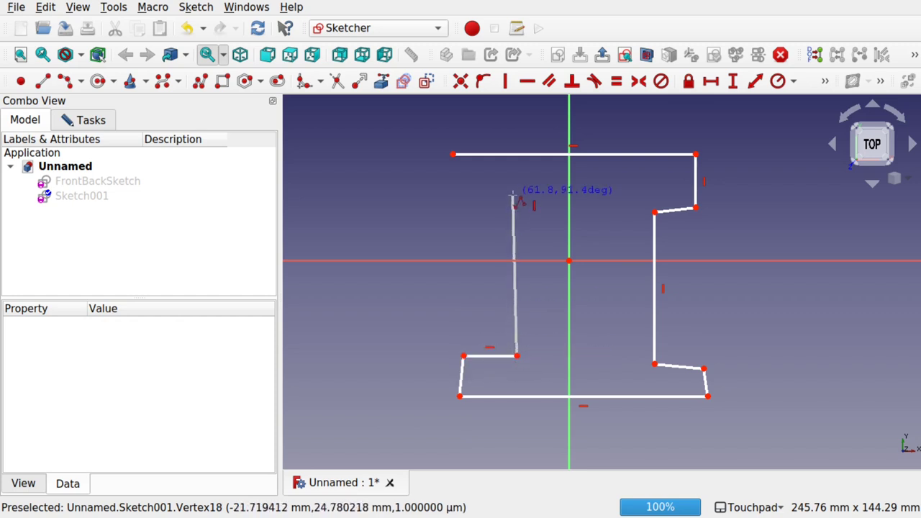
left_click(515, 212)
left_click(450, 206)
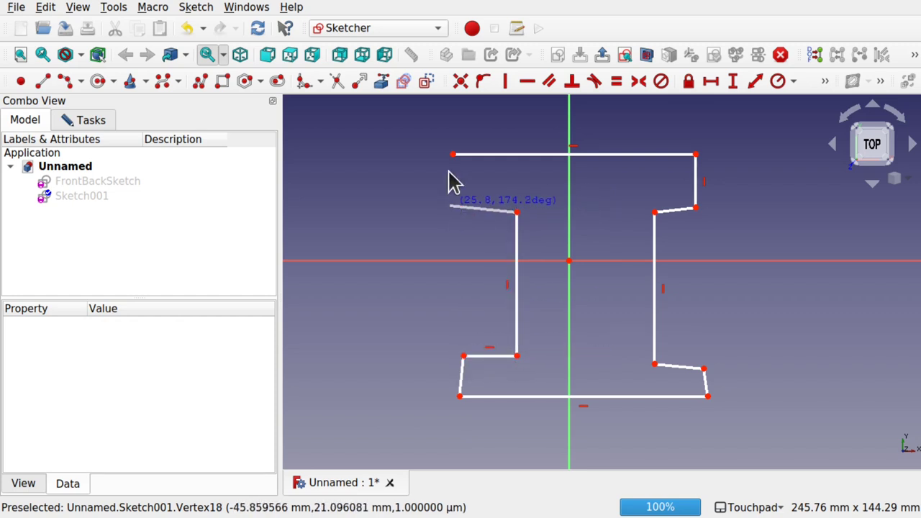
left_click(454, 154)
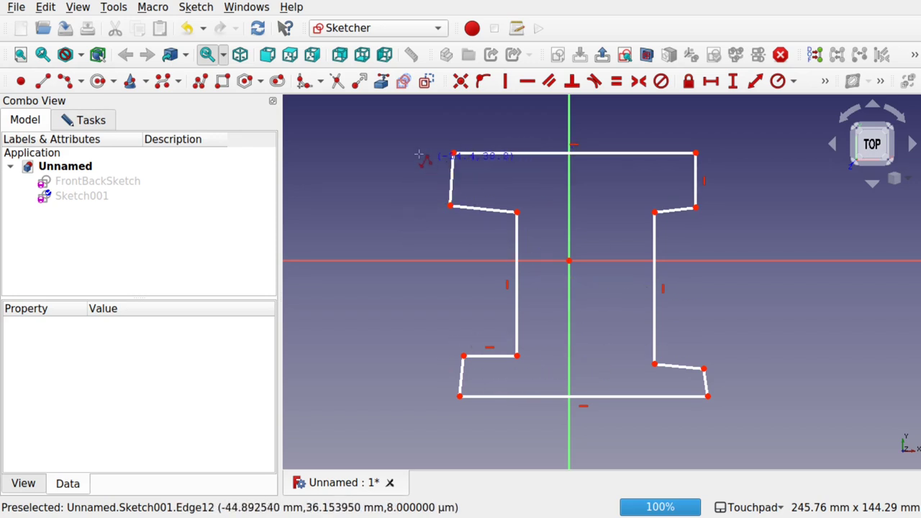
scroll(453, 153, "up", 3)
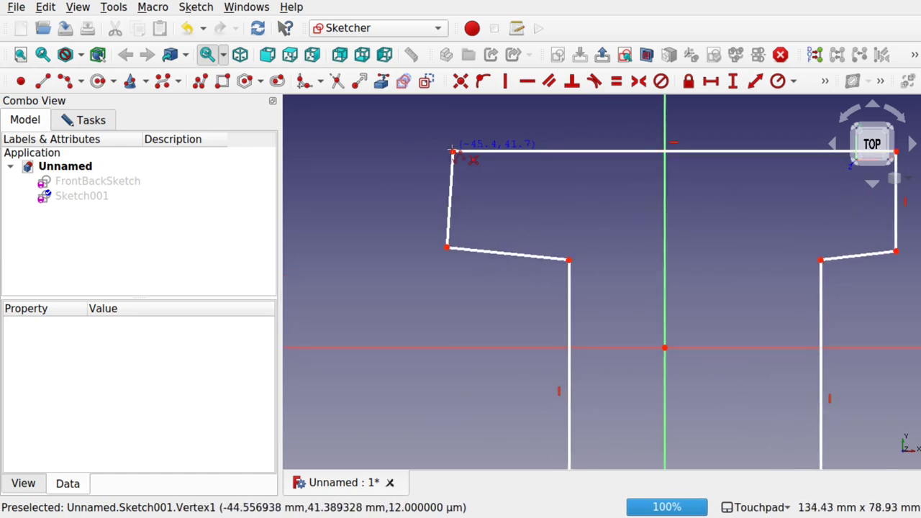
scroll(538, 199, "down", 3)
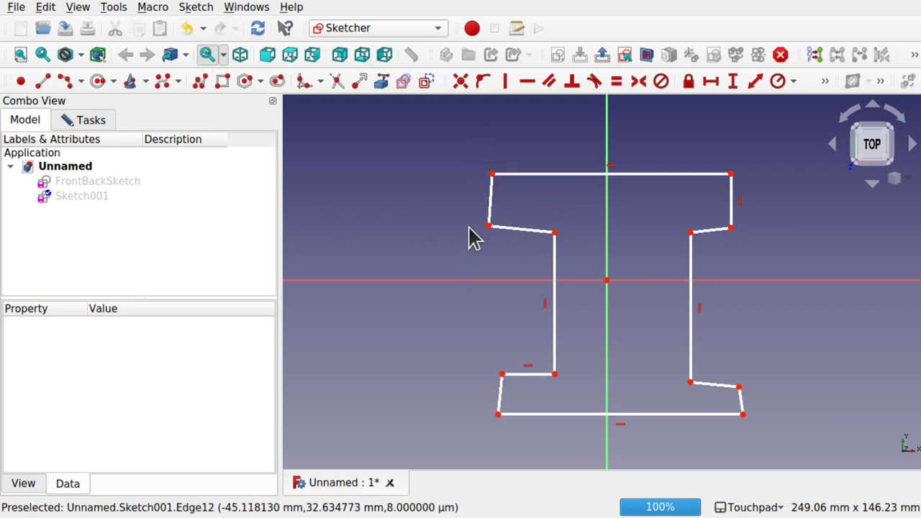
- Make the lower-right, lower-left and upper-left short flange edges vertical
left_click(492, 212)
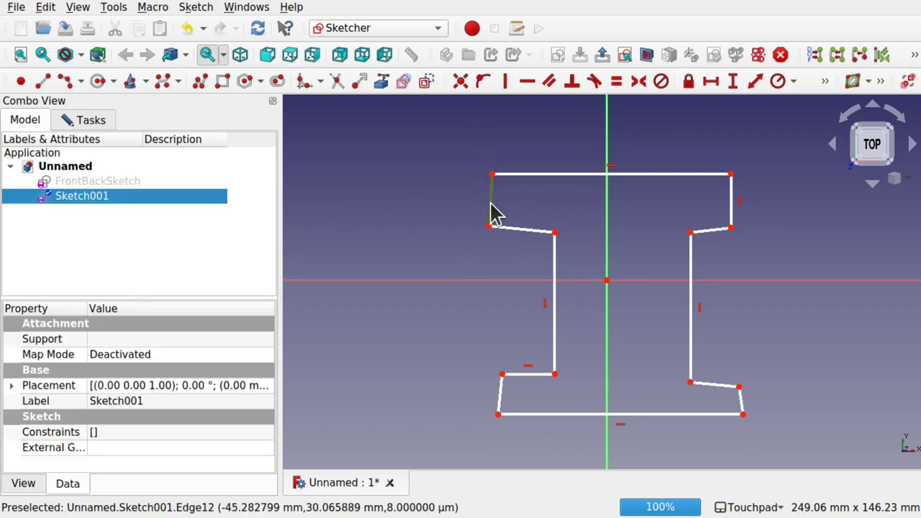
left_click(501, 396)
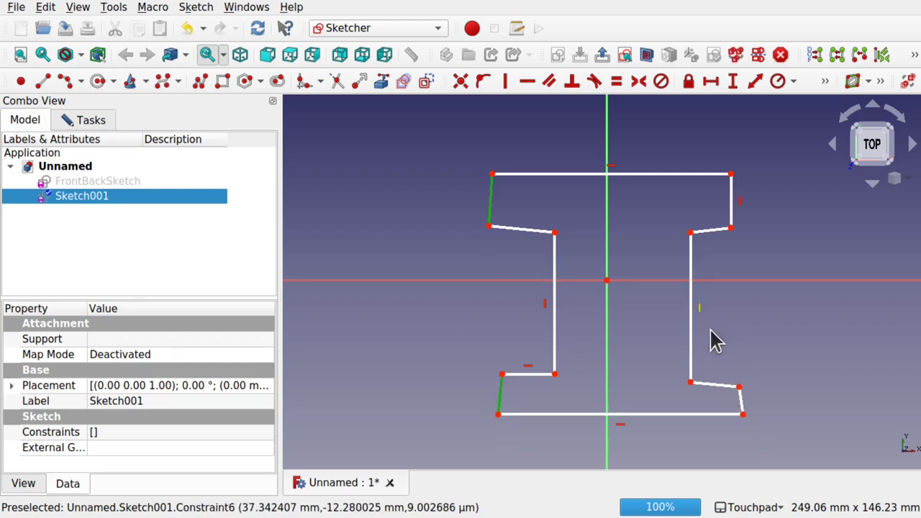
key("Escape")
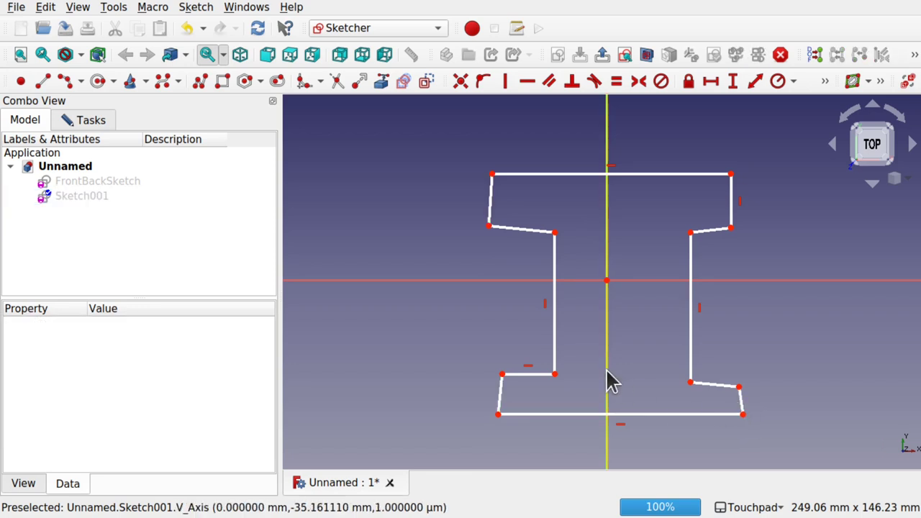
left_click(743, 404)
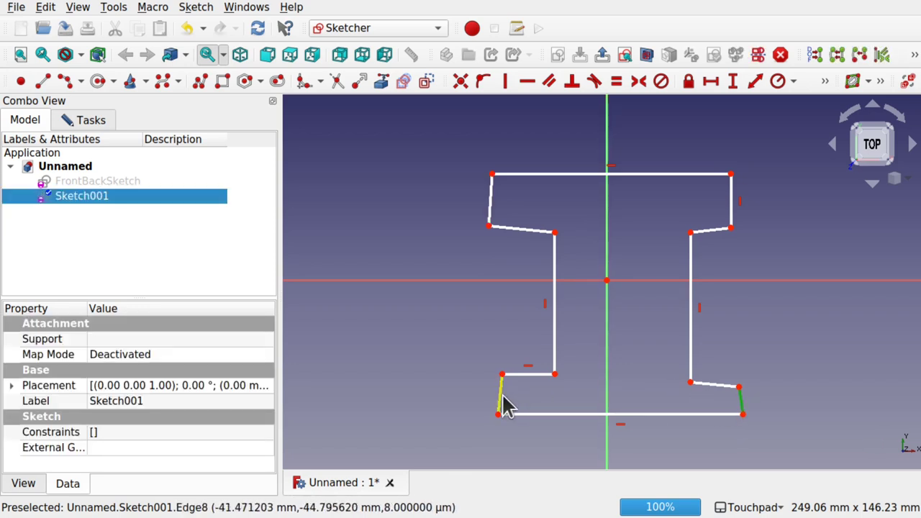
left_click(502, 397)
left_click(490, 198)
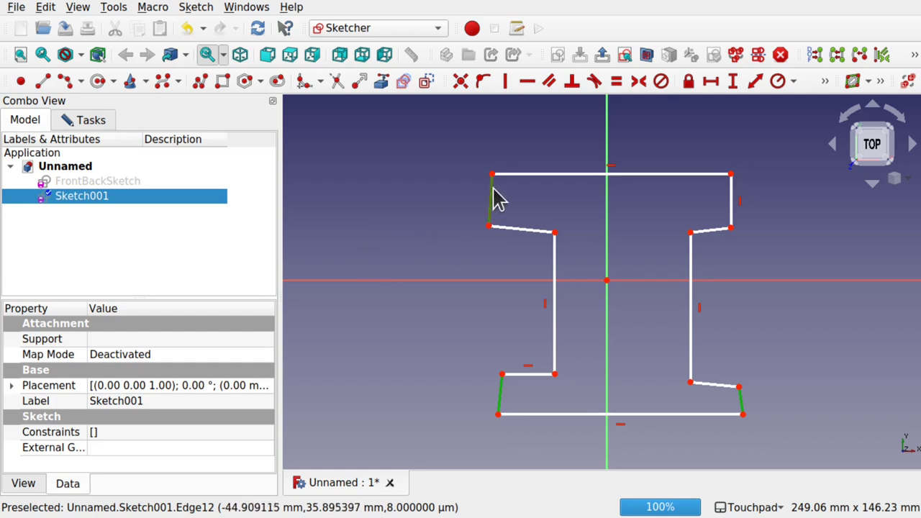
left_click(506, 81)
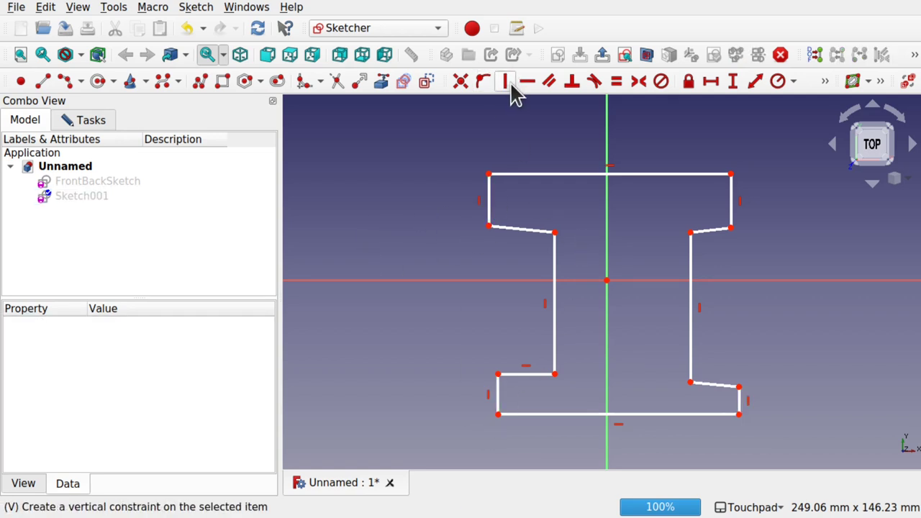
- Make the upper-left, upper-right and lower-right step edges horizontal
left_click(519, 241)
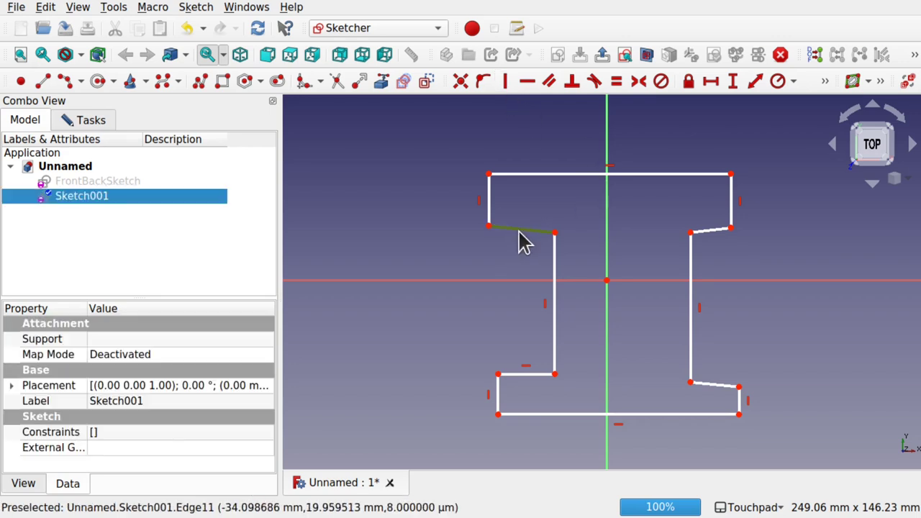
left_click(706, 232)
left_click(720, 386)
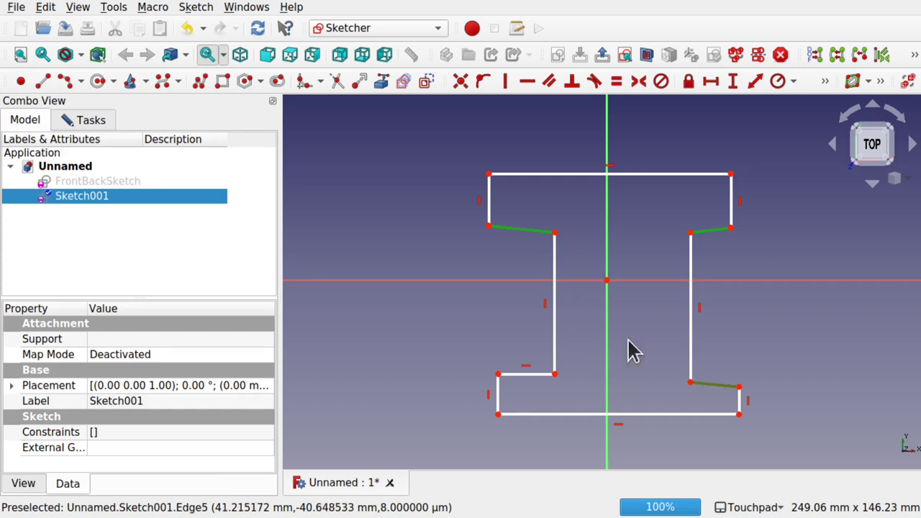
left_click(528, 83)
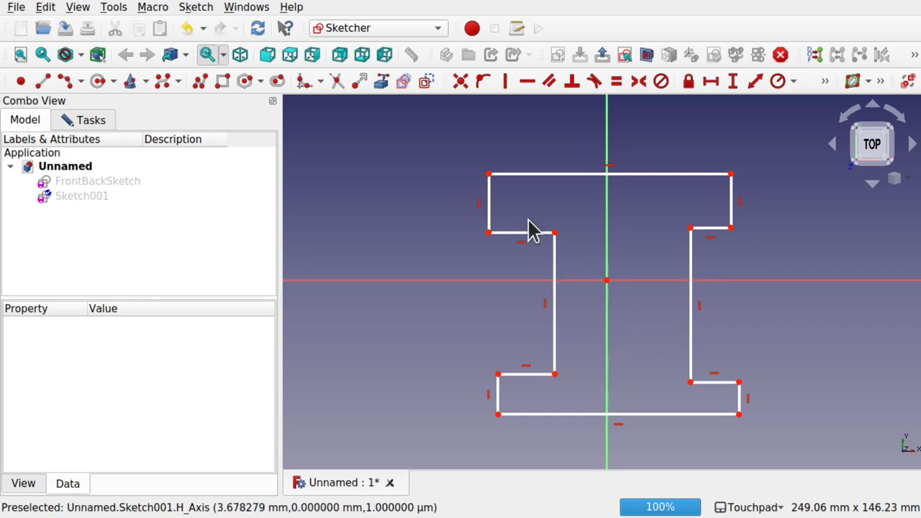
- Fix the top edge's horizontal width at 80 mm
left_click(567, 175)
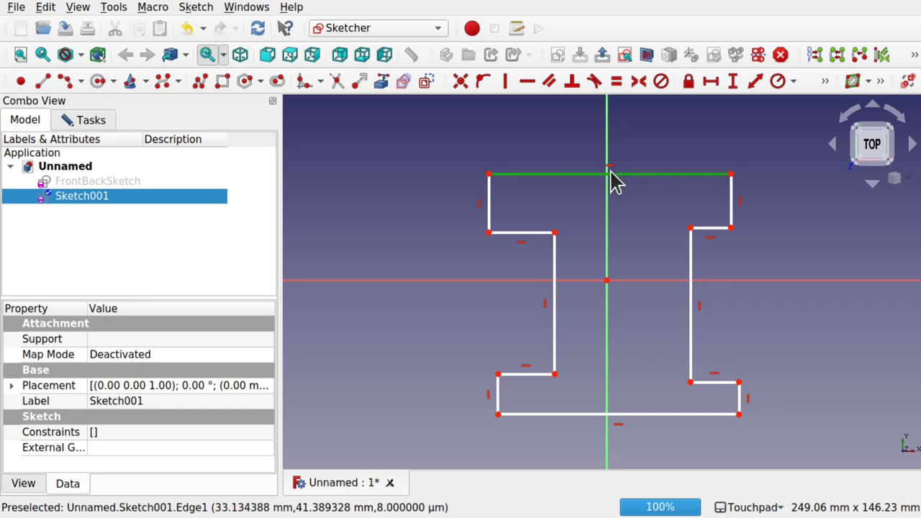
left_click(711, 82)
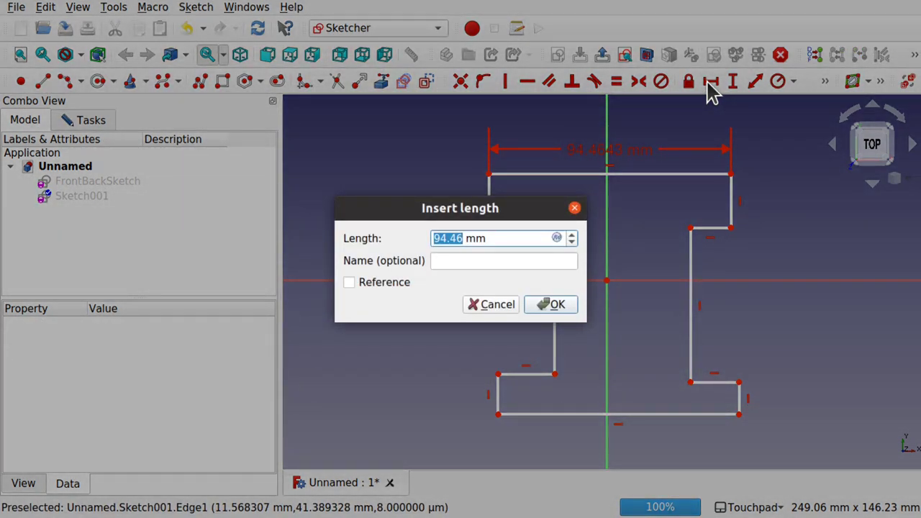
type("7")
key("BackSpace")
type("80")
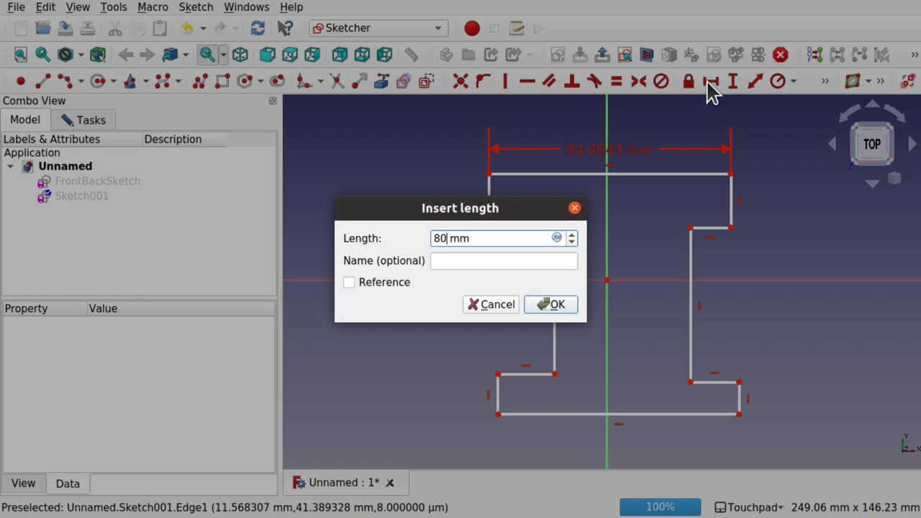
key("Return")
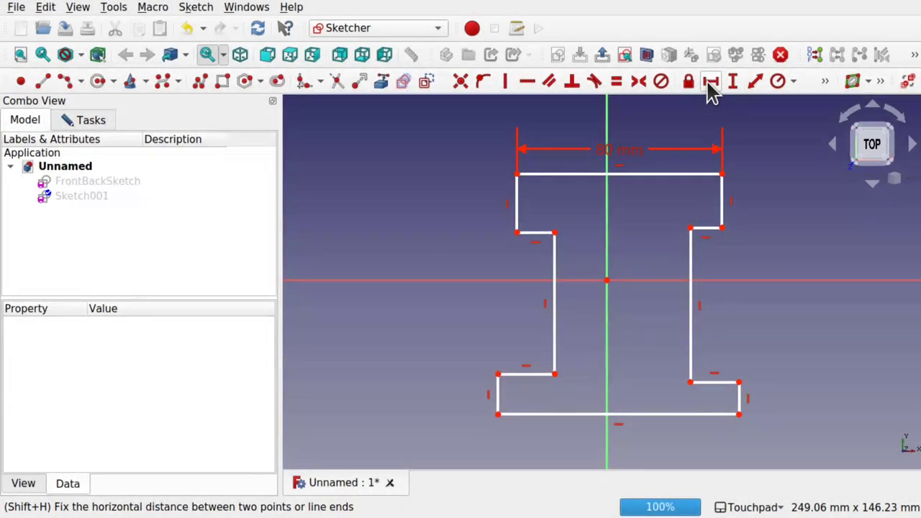
- Make the top and bottom edges of the outline equal in length
left_click(658, 175)
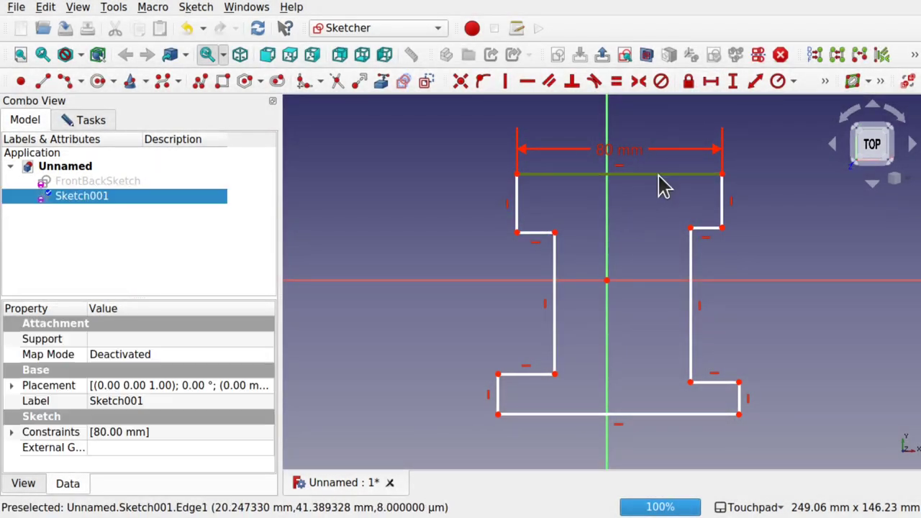
left_click(652, 413)
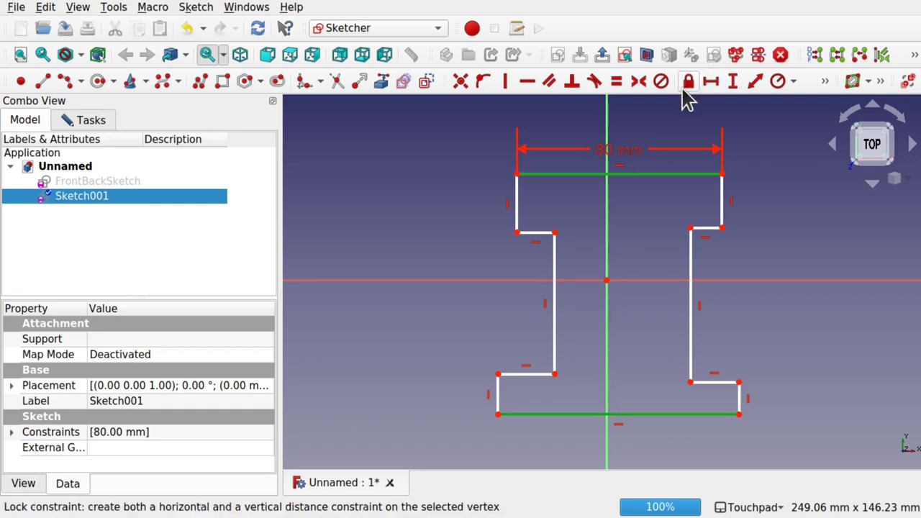
left_click(616, 82)
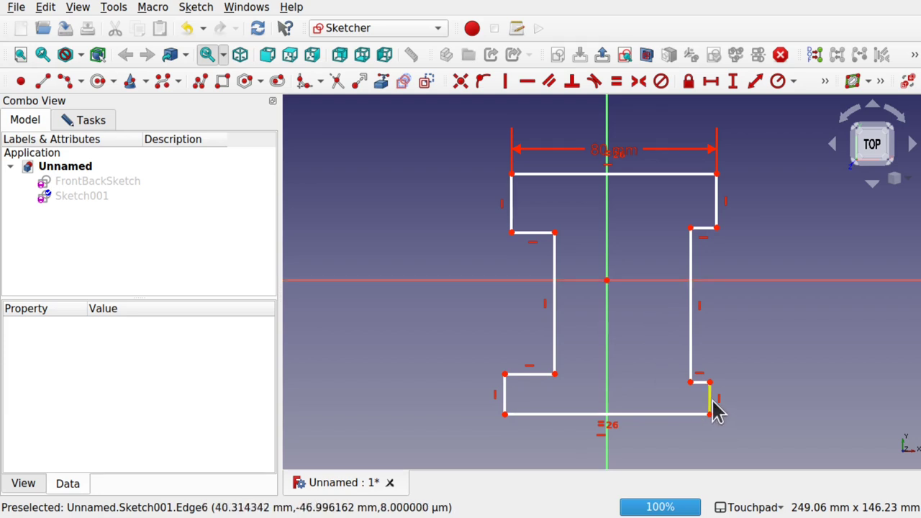
- Widen the bottom-right corner and make the four short outer vertical edges equal
mouse_move(710, 398)
left_mouse_down()
mouse_move(735, 396)
mouse_move(722, 400)
left_mouse_up()
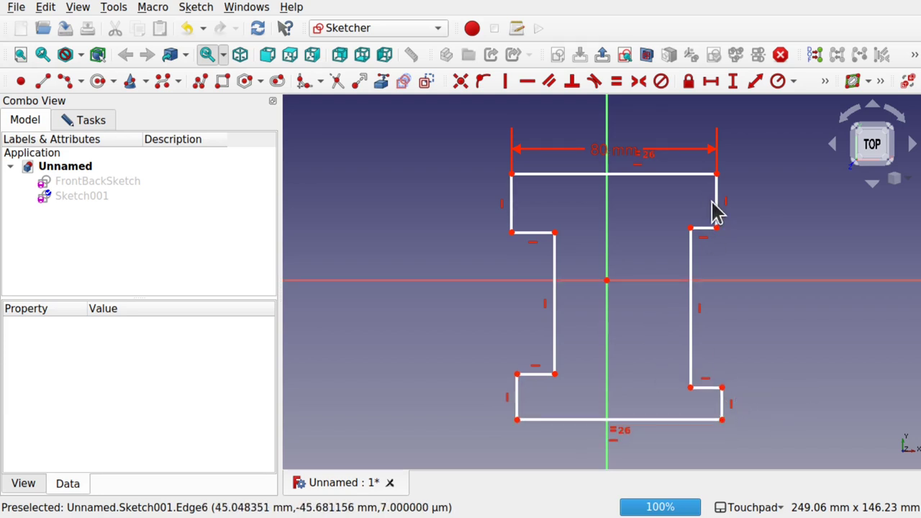
left_click(517, 404)
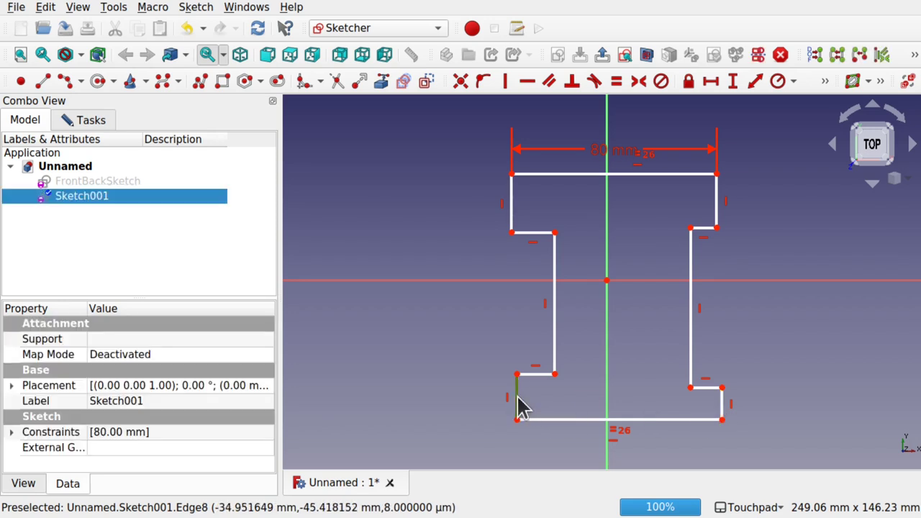
left_click(516, 212)
left_click(717, 208)
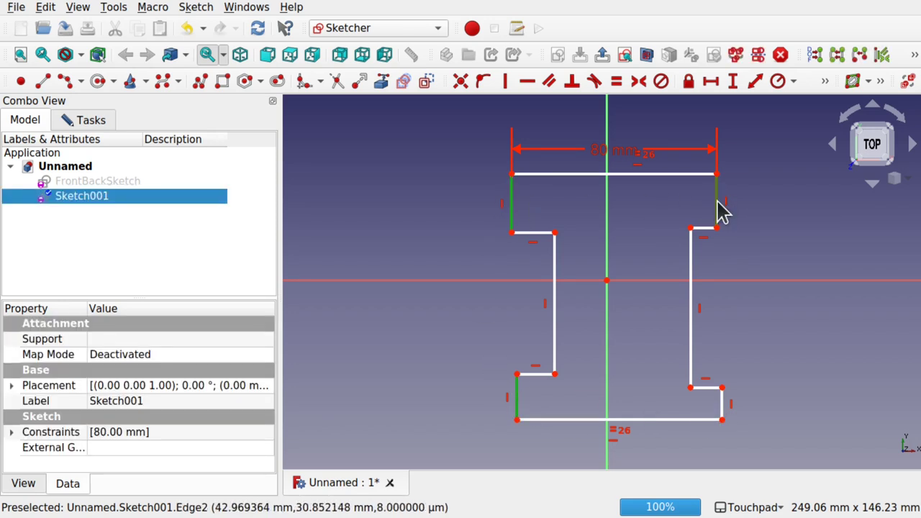
left_click(722, 407)
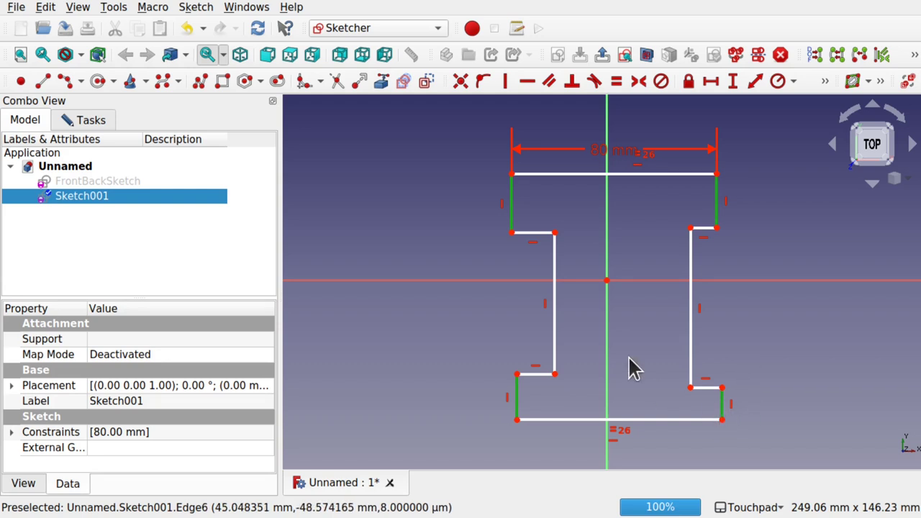
left_click(618, 82)
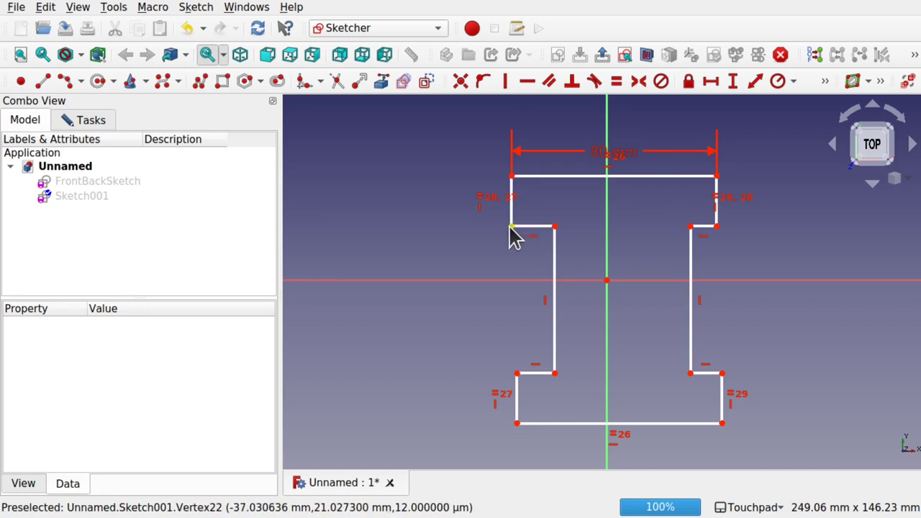
- Widen the top section and make the four inner step edges equal
mouse_move(511, 228)
left_mouse_down()
mouse_move(530, 232)
mouse_move(503, 232)
mouse_move(517, 229)
left_mouse_up()
left_click(535, 224)
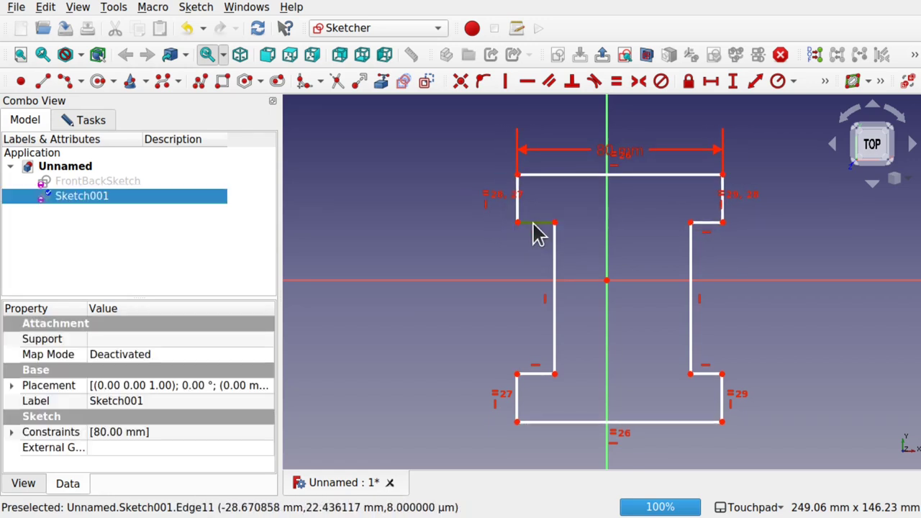
left_click(712, 223)
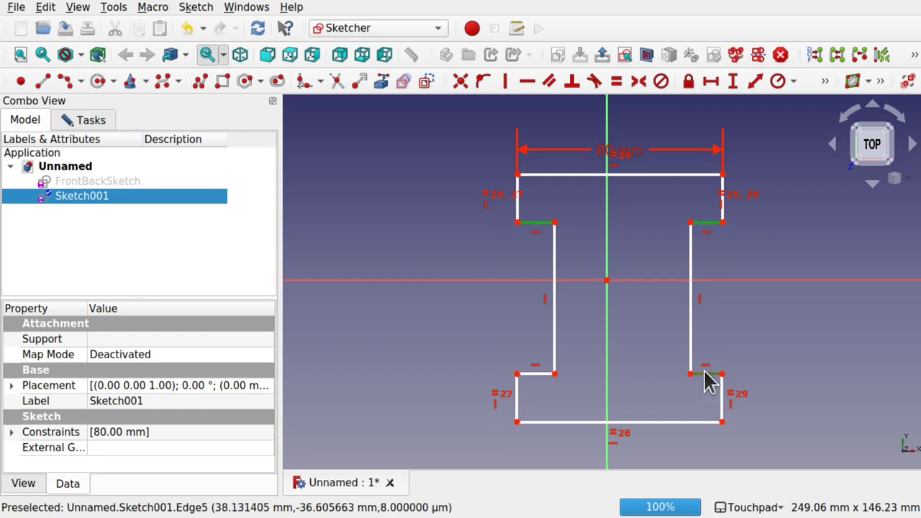
left_click(705, 374)
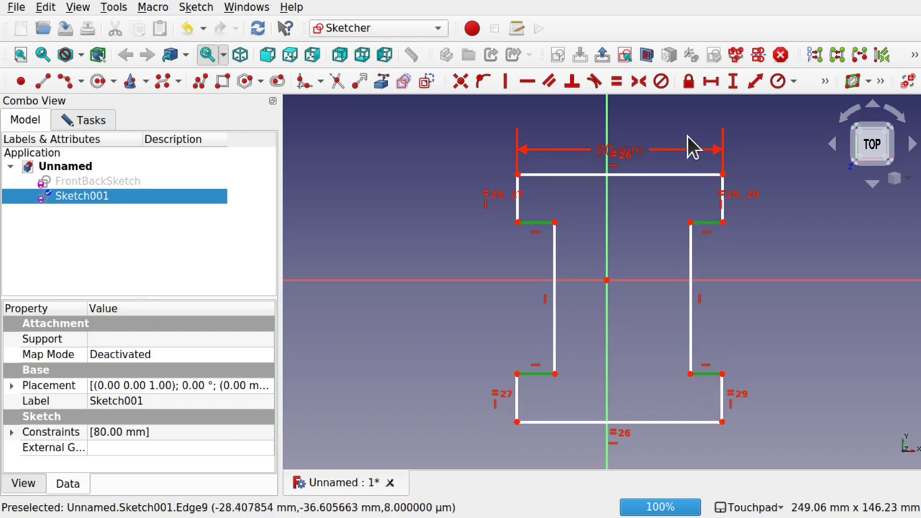
left_click(616, 82)
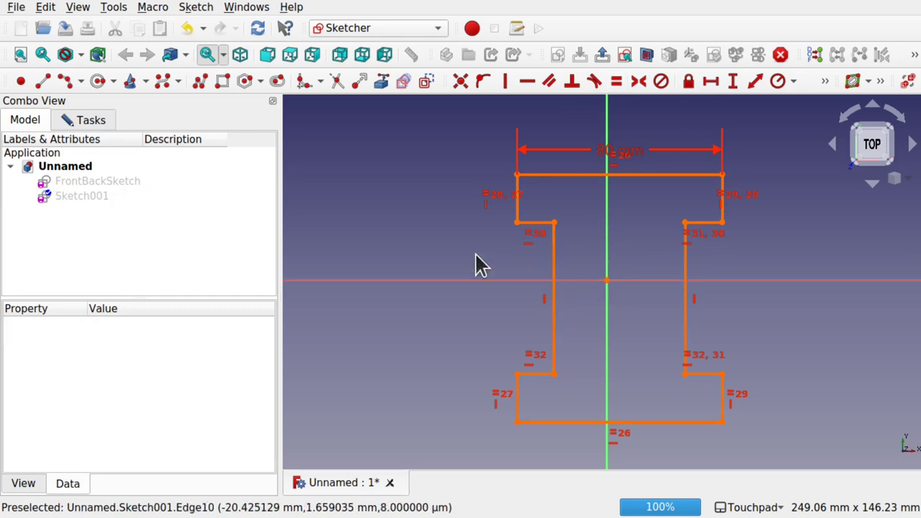
- Delete redundant constraint 32 via the Solver messages, leaving 5 degrees of freedom
left_click(83, 119)
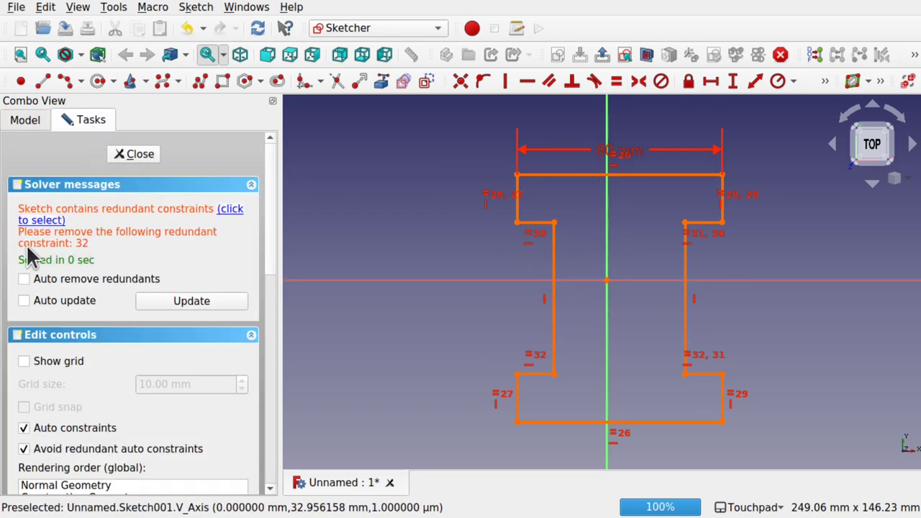
left_click(239, 221)
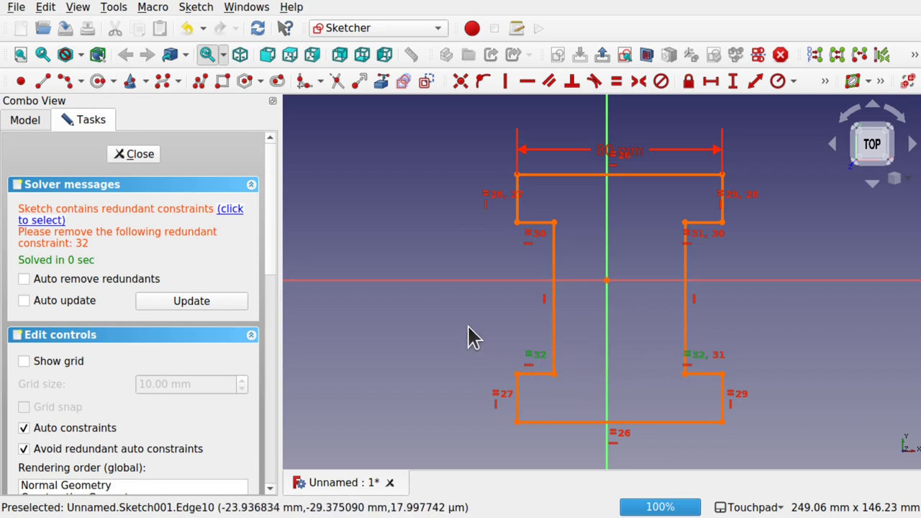
key("Delete")
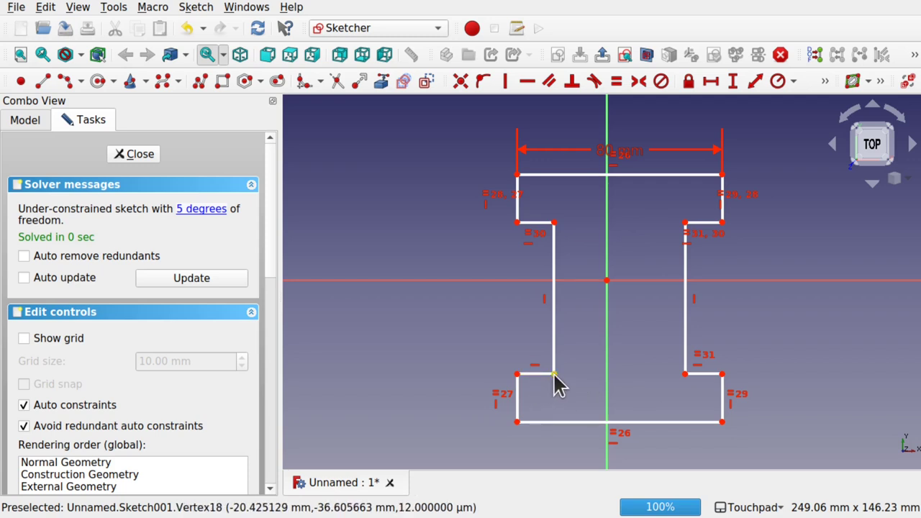
- Drag the inner lower step corners to narrow the web and reshape the lower steps
mouse_move(555, 374)
left_mouse_down()
mouse_move(542, 372)
mouse_move(584, 373)
mouse_move(544, 372)
mouse_move(578, 371)
mouse_move(561, 368)
mouse_move(520, 395)
mouse_move(518, 349)
mouse_move(519, 397)
mouse_move(516, 359)
mouse_move(519, 376)
mouse_move(573, 364)
mouse_move(556, 356)
left_mouse_up()
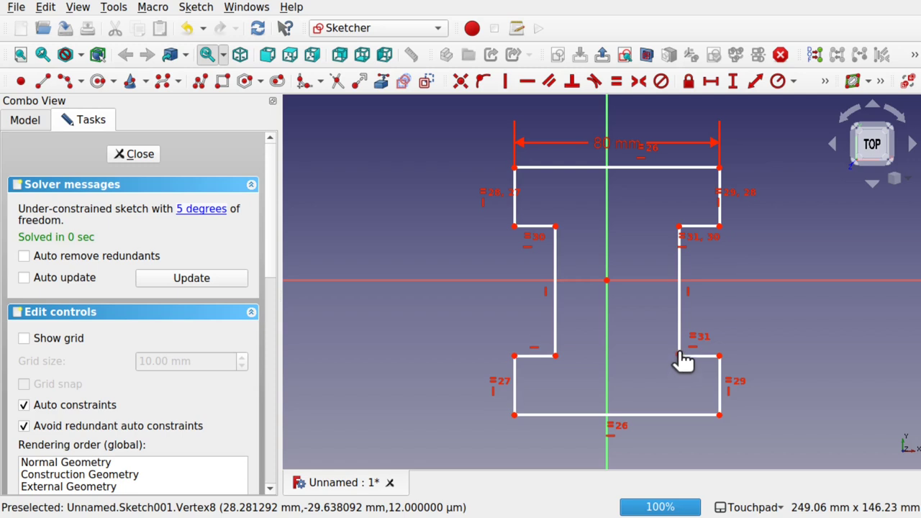
mouse_move(679, 354)
left_mouse_down()
mouse_move(677, 335)
mouse_move(674, 360)
mouse_move(671, 350)
left_mouse_up()
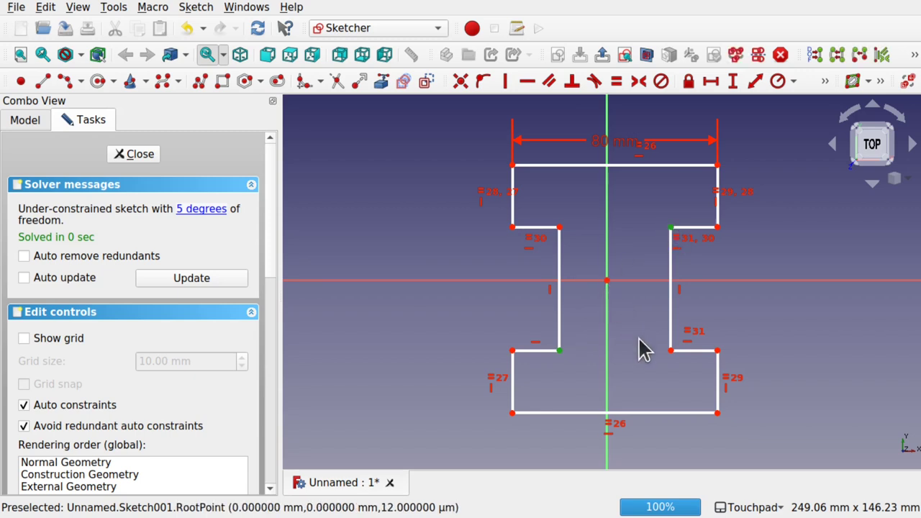
- Make the bottom-left and top-right corners symmetric about the origin, then stretch the profile taller
left_click(511, 412)
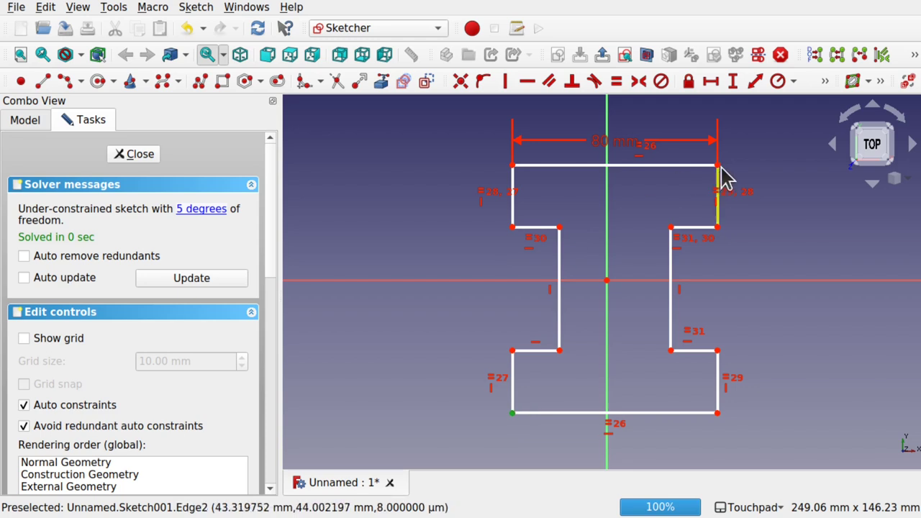
left_click(718, 167)
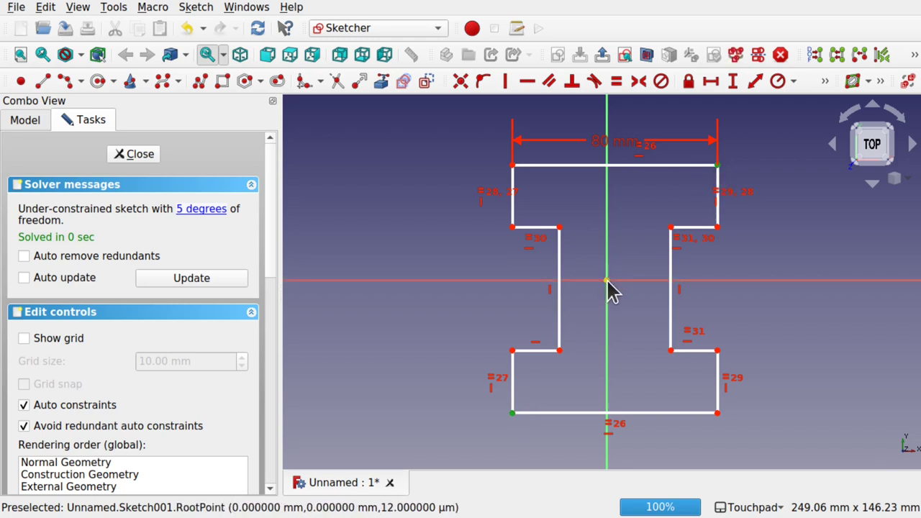
left_click(606, 280)
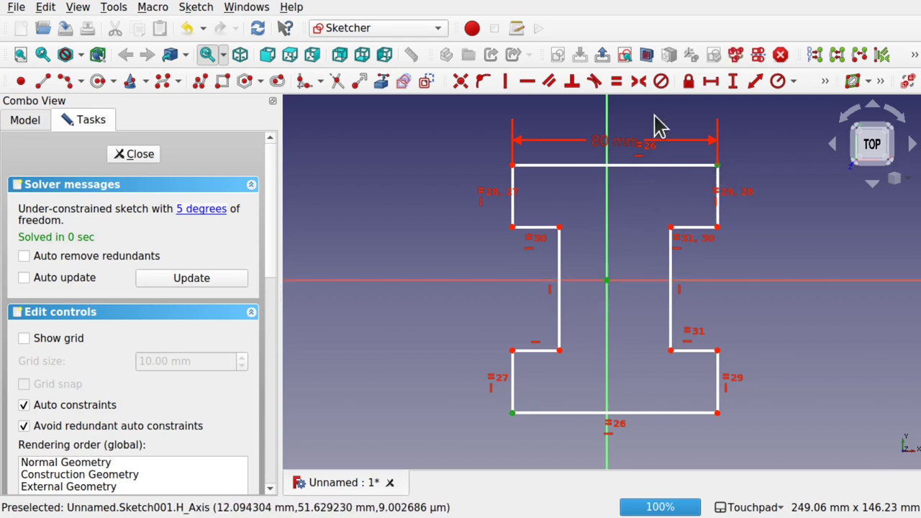
left_click(638, 82)
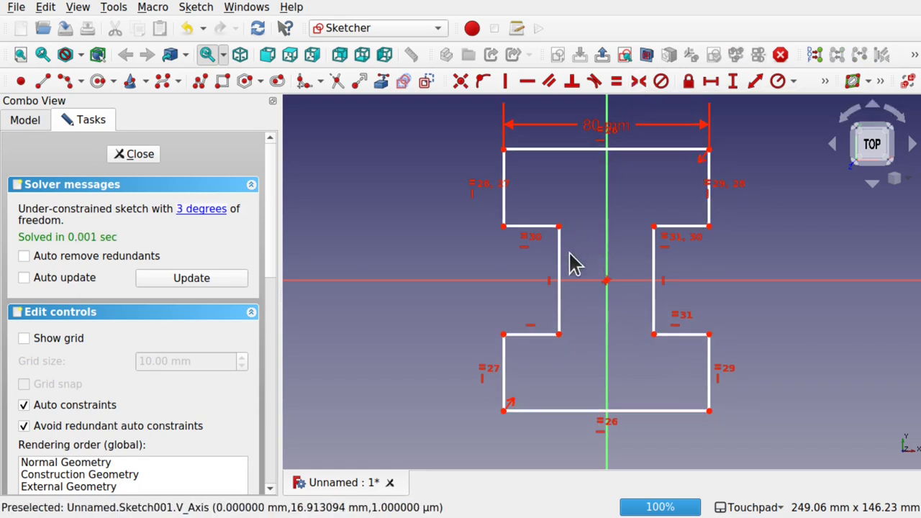
mouse_move(709, 410)
left_mouse_down()
mouse_move(702, 372)
mouse_move(712, 443)
mouse_move(713, 425)
left_mouse_up()
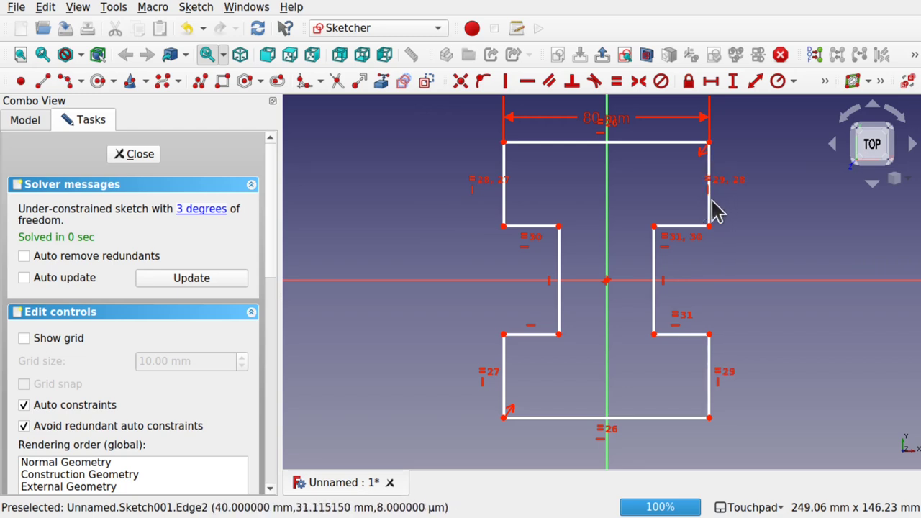
- Constrain the upper-right step edge to 5 mm, move its label aside, and raise the bottom edge
left_click(687, 230)
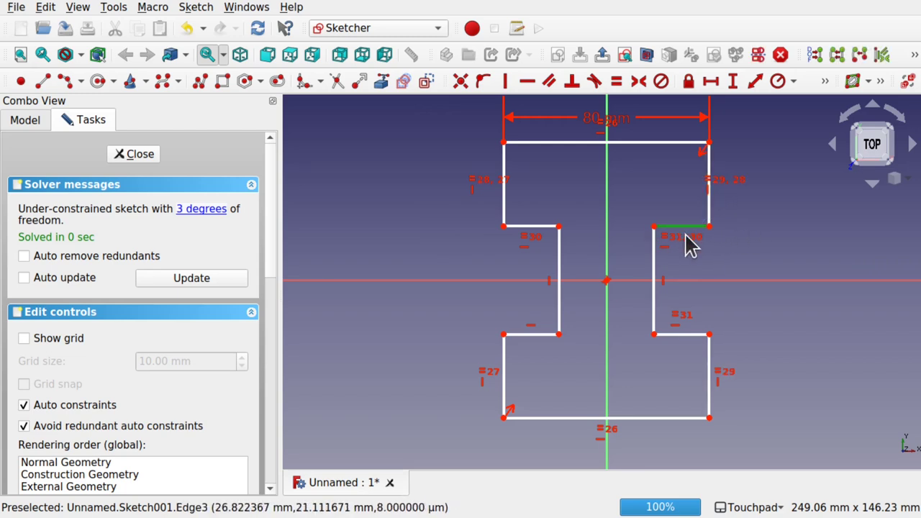
left_click(707, 86)
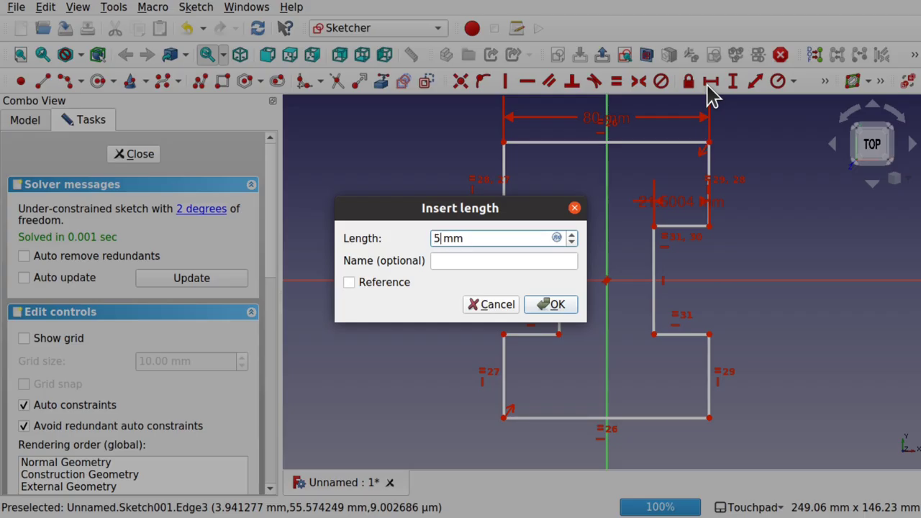
key("Return")
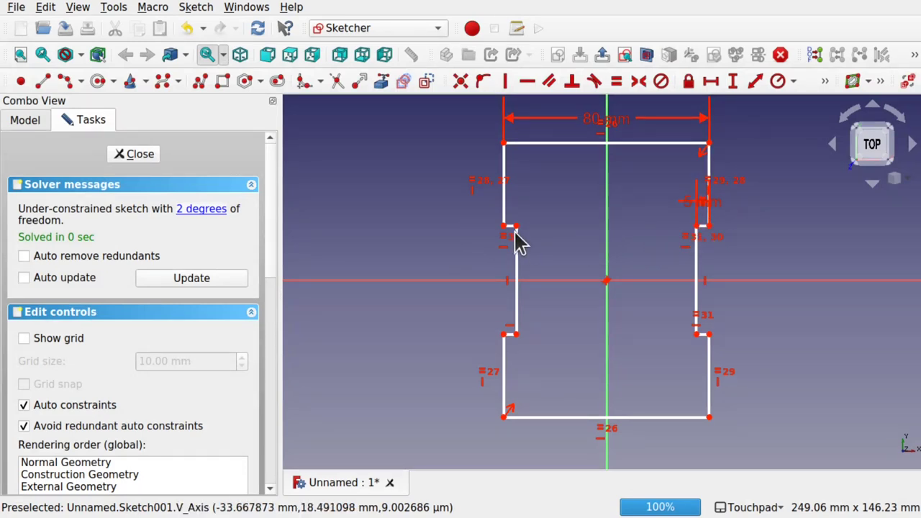
left_click_drag(703, 205, 797, 264)
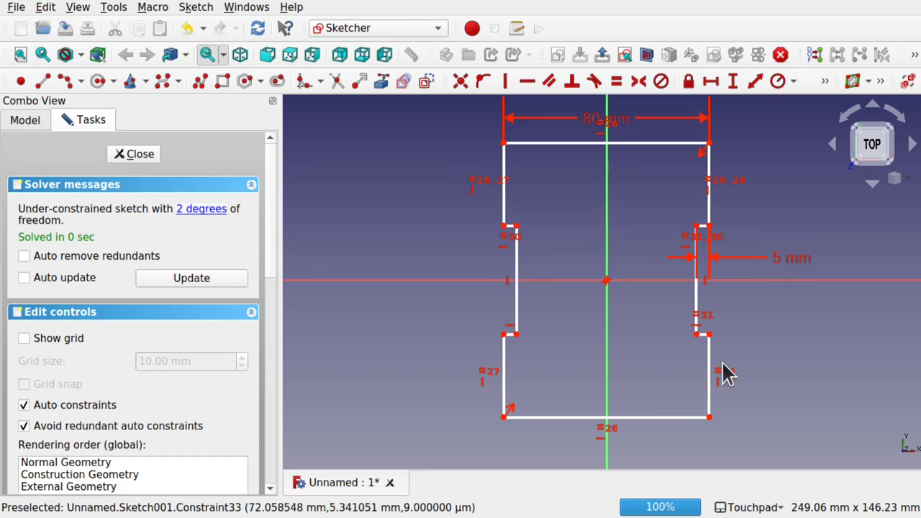
mouse_move(668, 421)
left_mouse_down()
mouse_move(674, 382)
mouse_move(672, 414)
mouse_move(705, 404)
left_mouse_up()
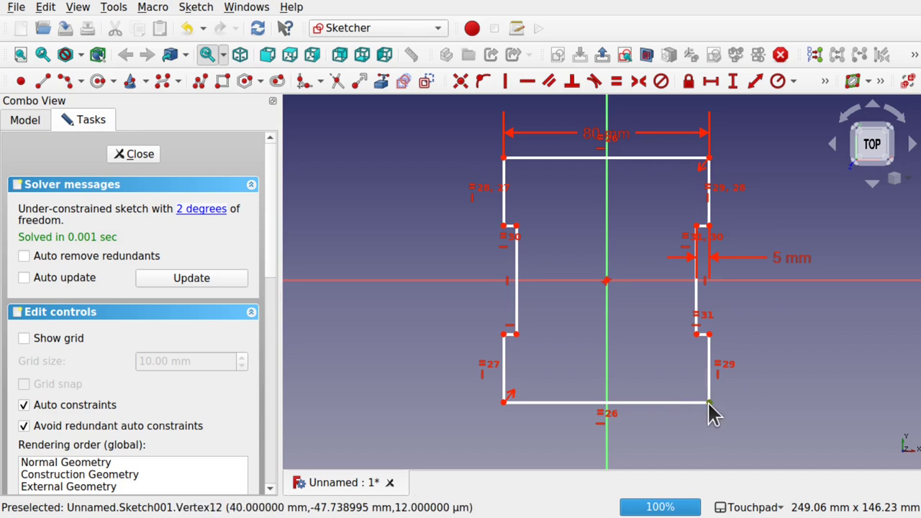
- Constrain the vertical height between the right corners to 70 mm
left_click(710, 404)
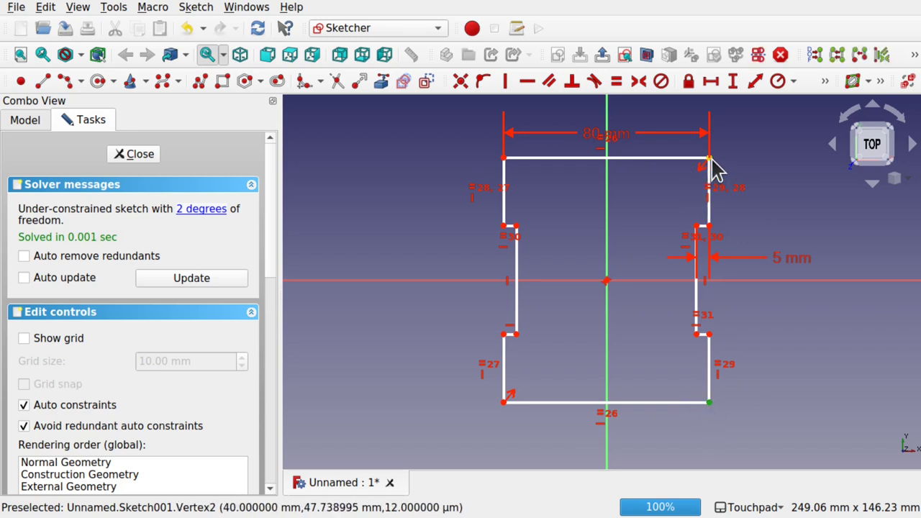
left_click(731, 79)
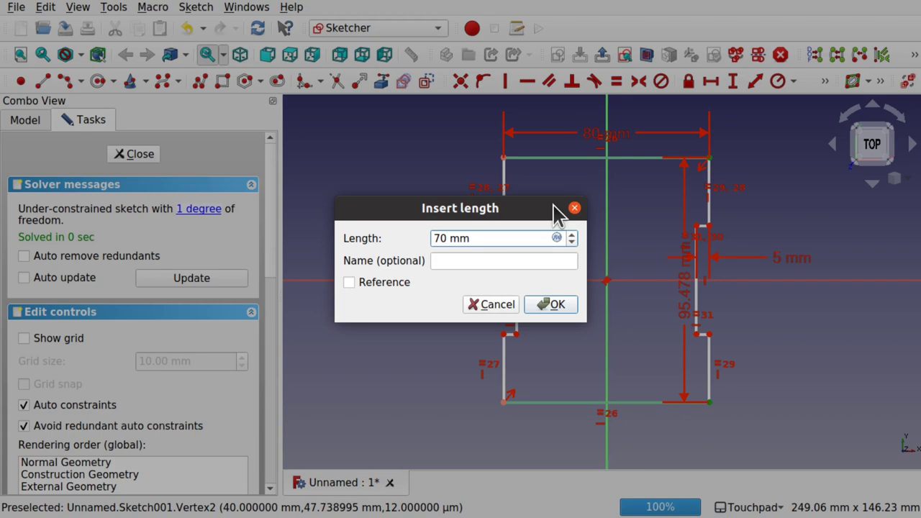
key("Return")
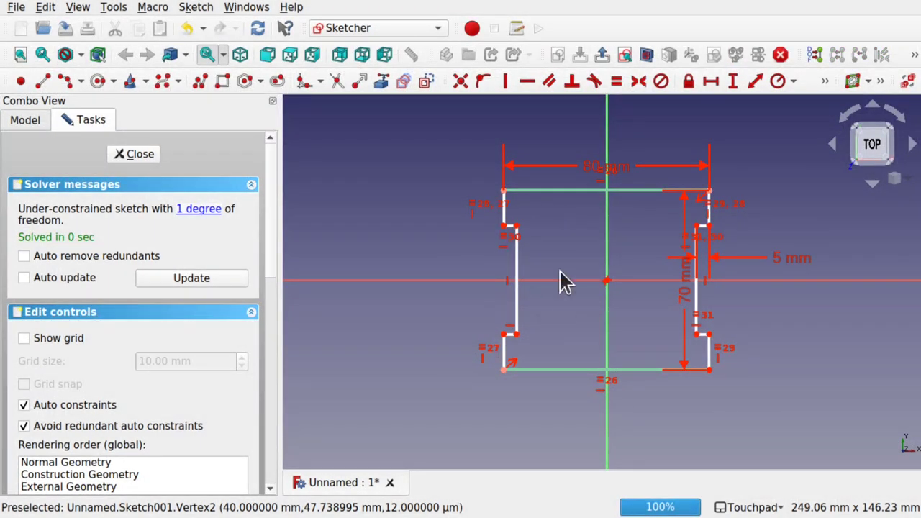
- Move the 70 mm and 5 mm dimension labels clear of the profile and adjust the right notch corner
left_click_drag(688, 297, 753, 297)
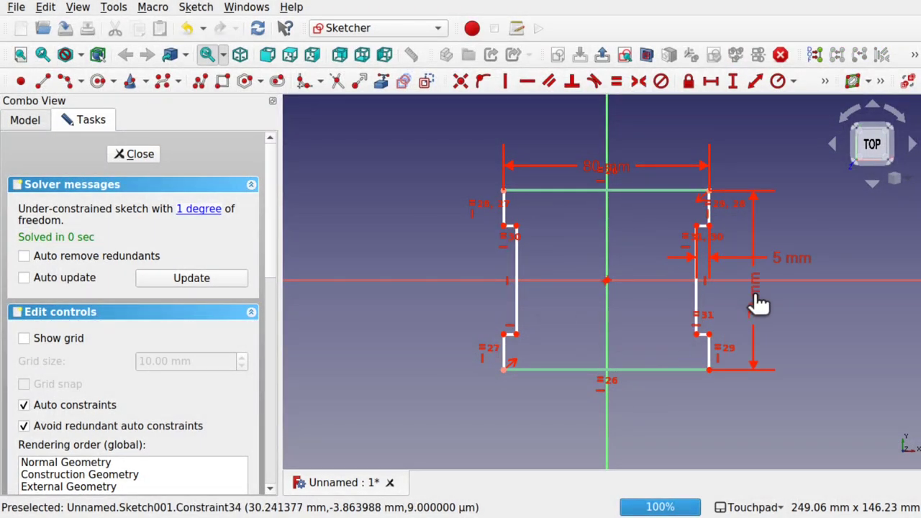
left_click_drag(789, 258, 732, 291)
scroll(735, 296, "up", 3)
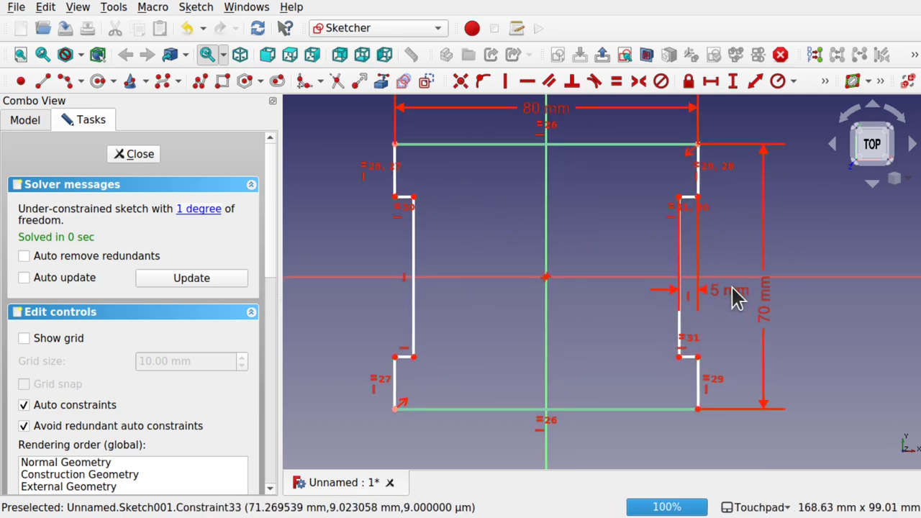
middle_click_drag(695, 285, 729, 312)
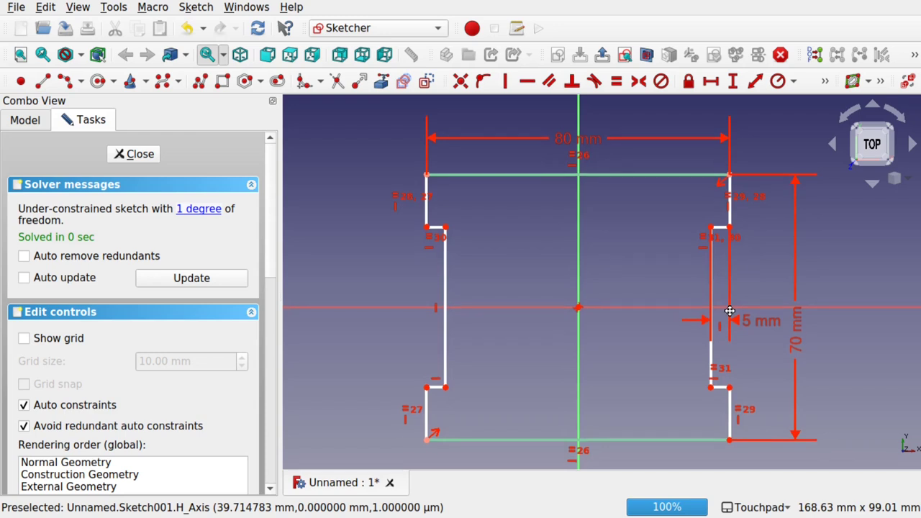
left_click_drag(806, 344, 818, 345)
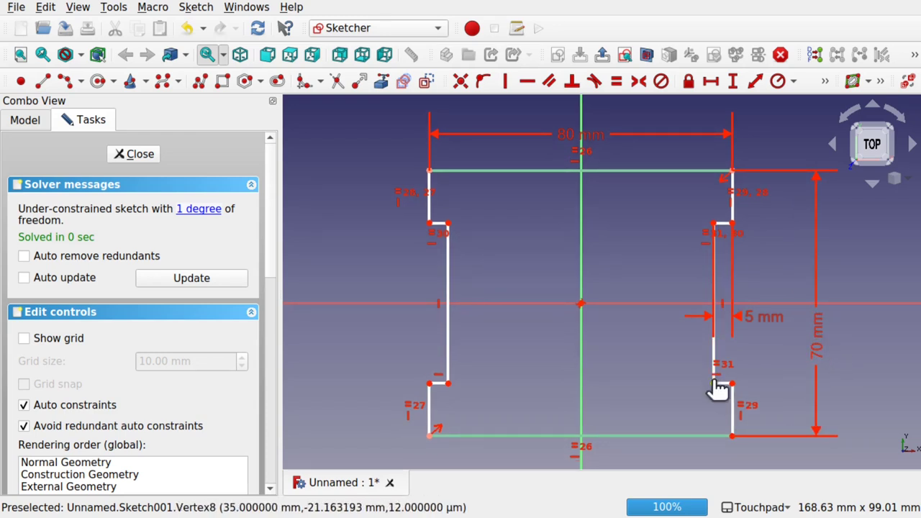
mouse_move(716, 379)
left_mouse_down()
mouse_move(712, 345)
mouse_move(713, 395)
left_mouse_up()
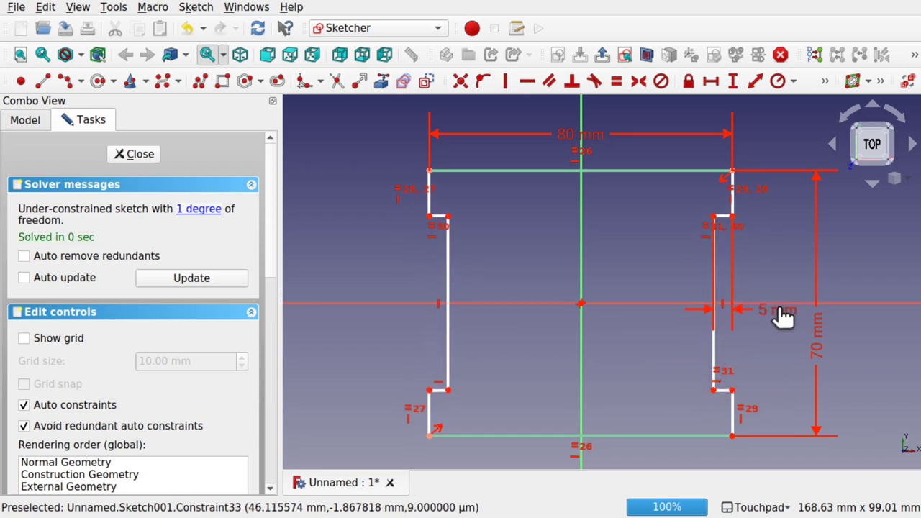
left_click_drag(782, 314, 794, 287)
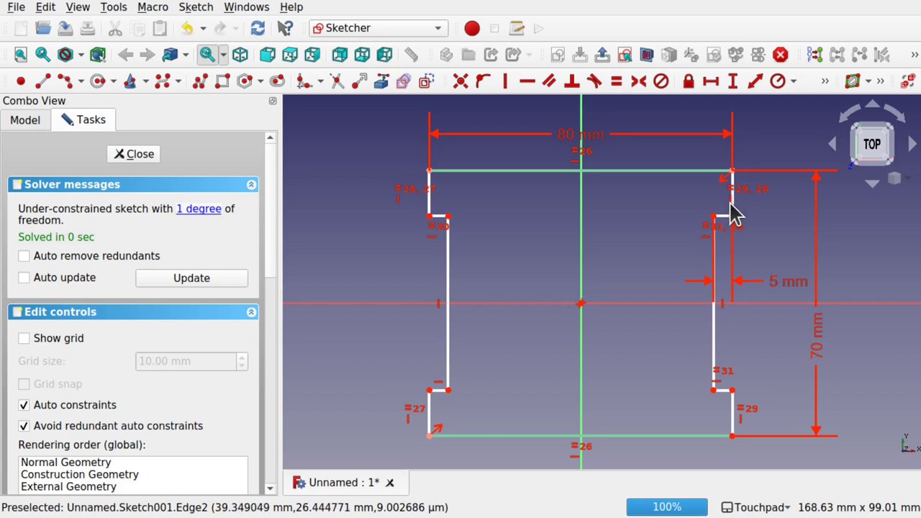
scroll(731, 204, "up", 2)
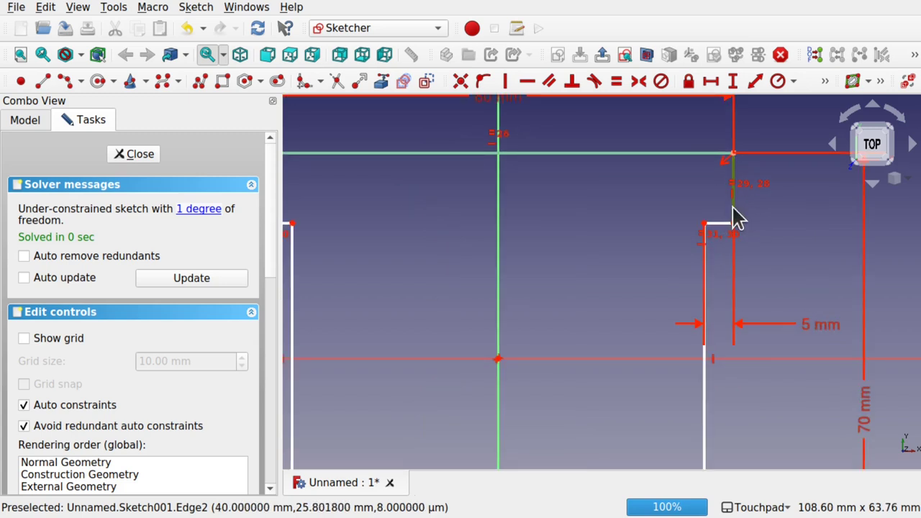
scroll(755, 244, "down", 1)
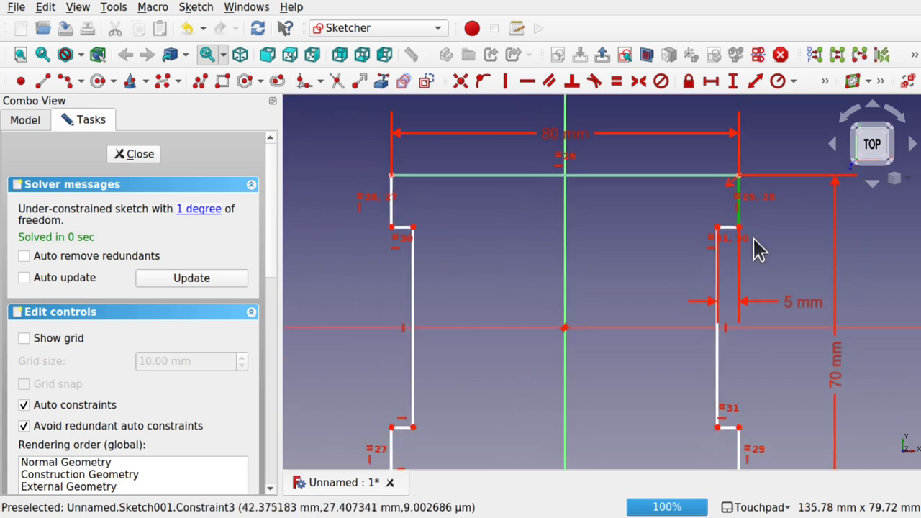
scroll(754, 246, "down", 1)
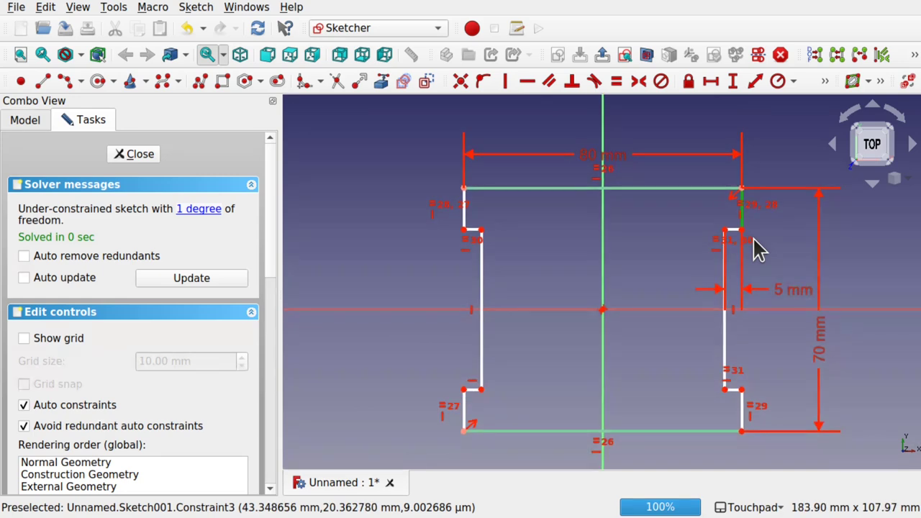
- Set the right notch's vertical edge to 15 mm, then close Sketch001's editing
left_click(733, 82)
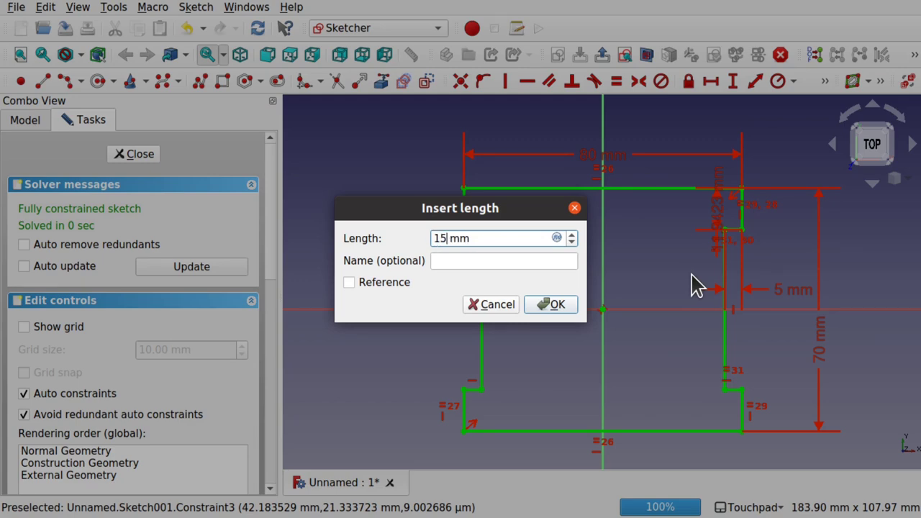
left_click(555, 306)
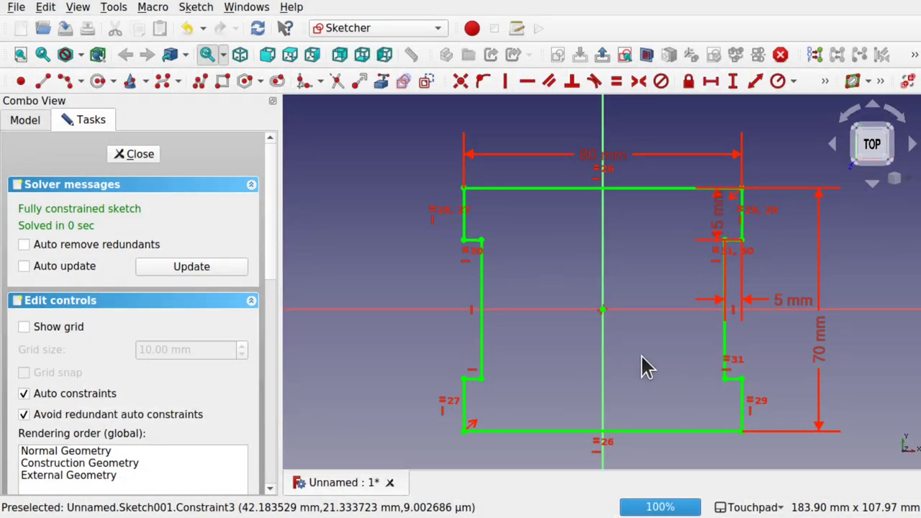
left_click(149, 160)
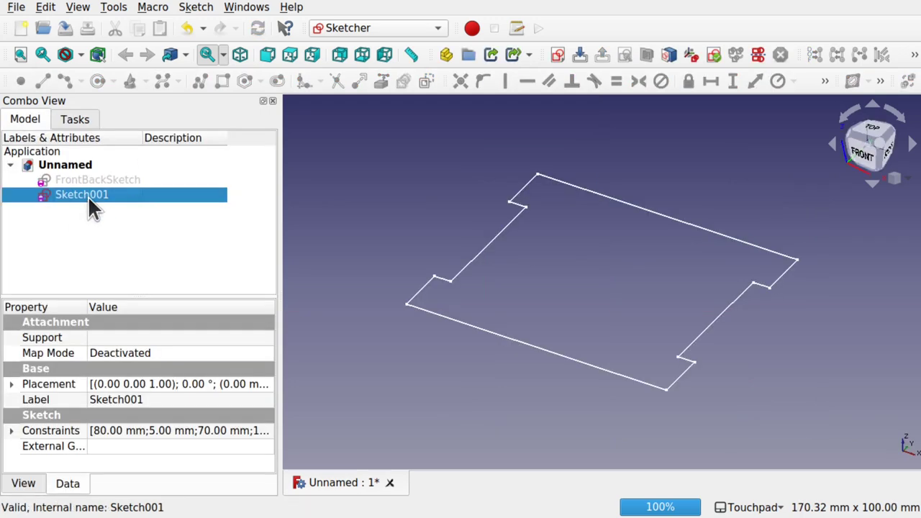
right_click(88, 196)
- Rename Sketch001 to BottomSketch
left_click(173, 370)
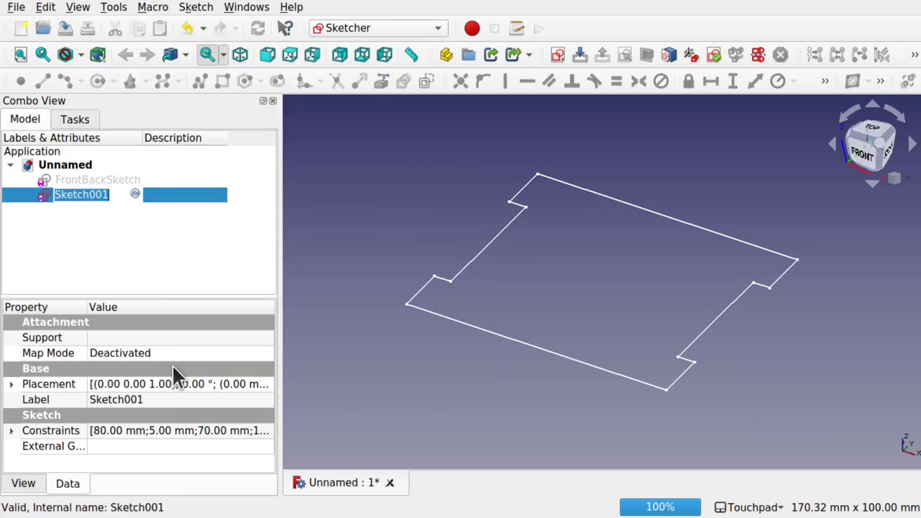
type("Bottom")
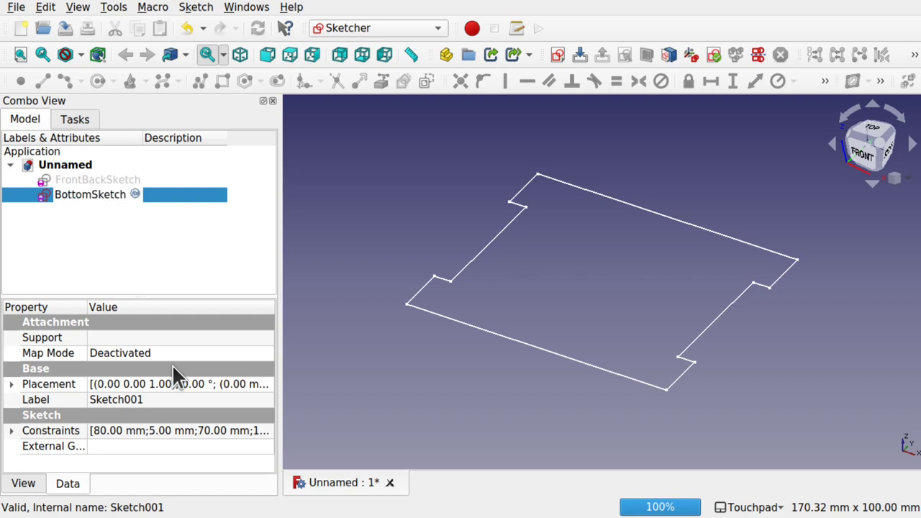
key("Return")
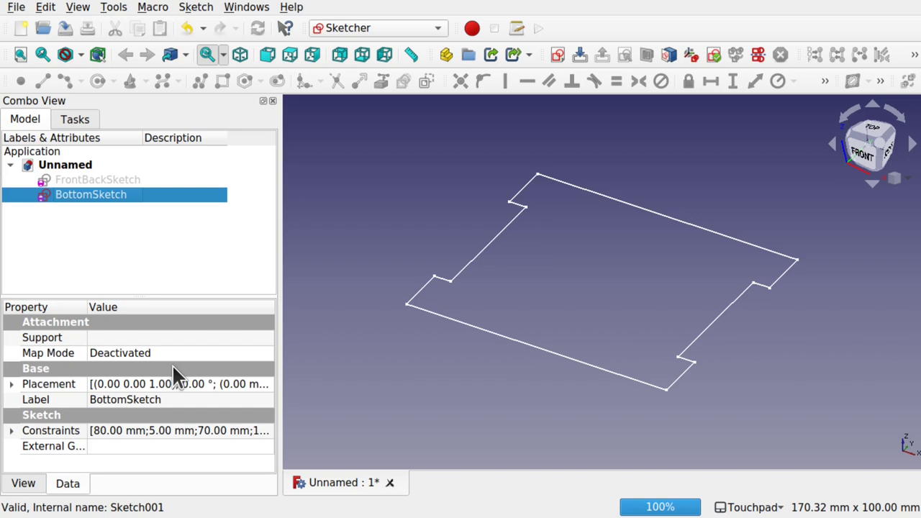
- Toggle FrontBackSketch's visibility on and off, then reselect the sketches
left_click(126, 181)
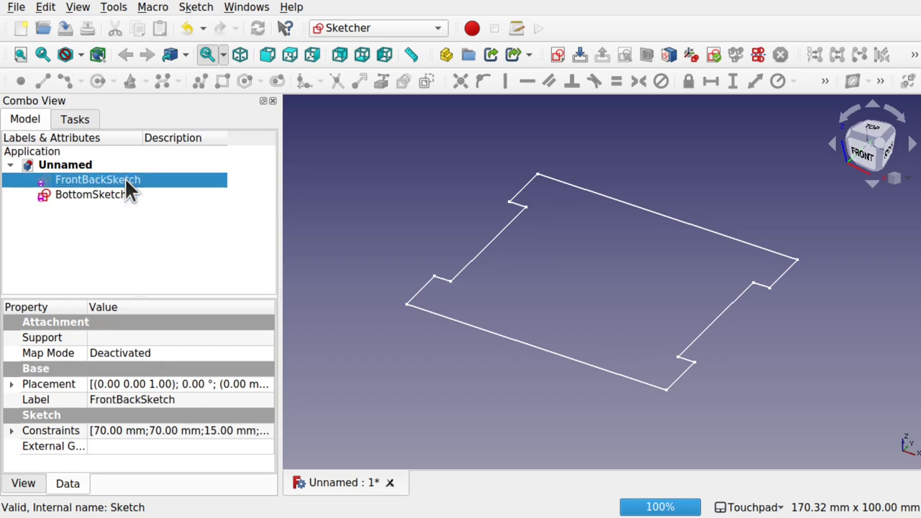
key("space")
key("space")
key("space")
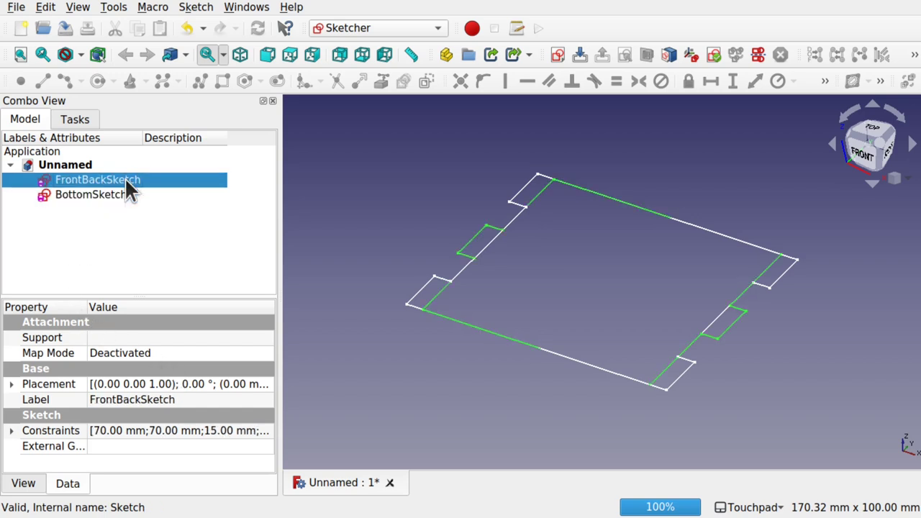
key("space")
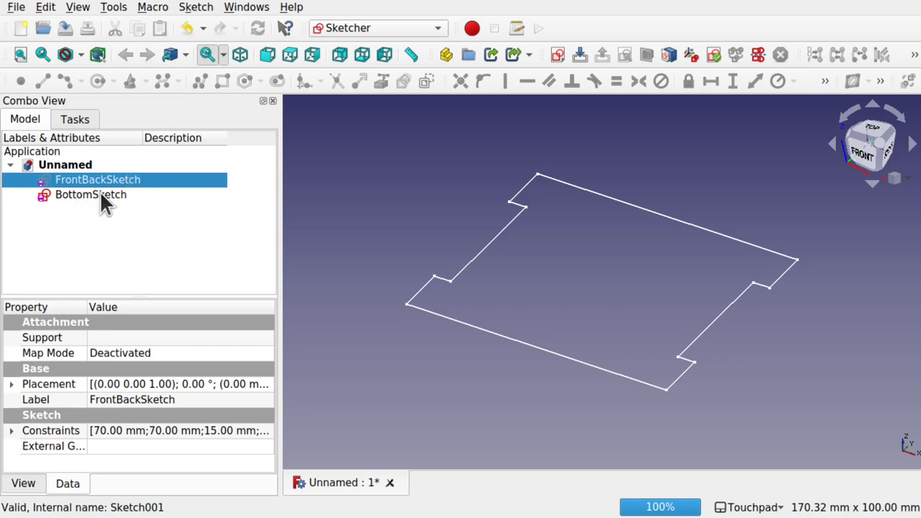
left_click(102, 200)
left_click(103, 180)
- Switch to the Part Design workbench and hide BottomSketch
left_click(349, 29)
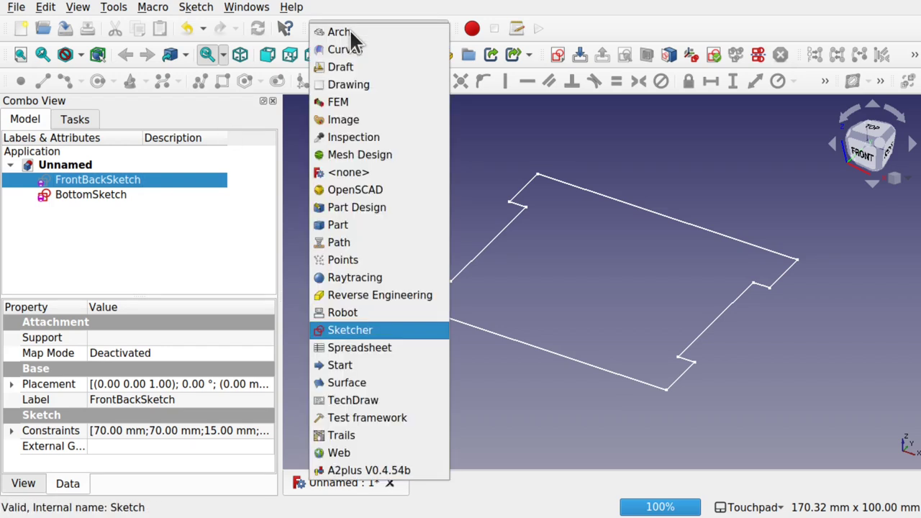
left_click(360, 207)
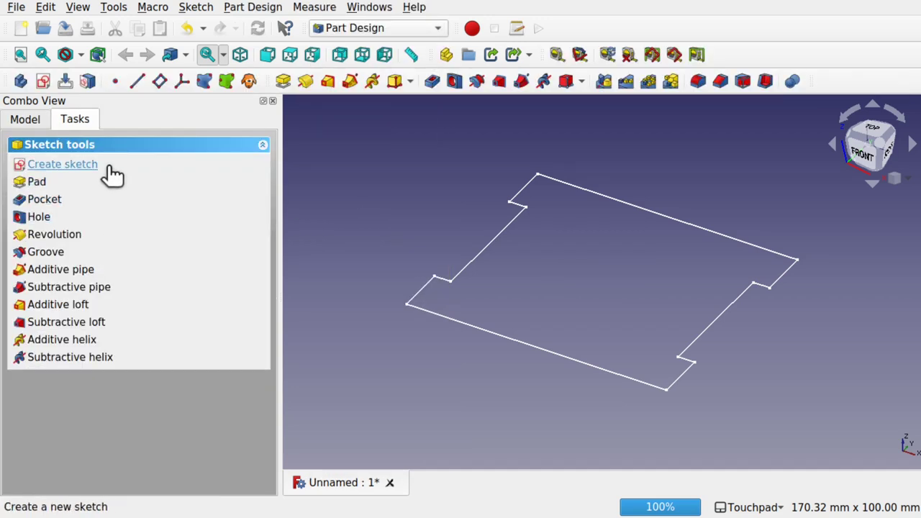
left_click(24, 121)
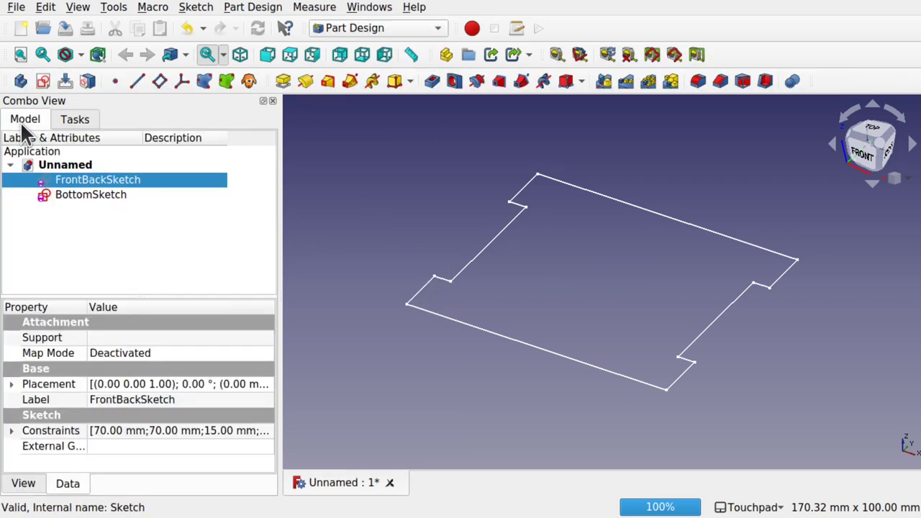
left_click(125, 216)
left_click(108, 179)
left_click(98, 193)
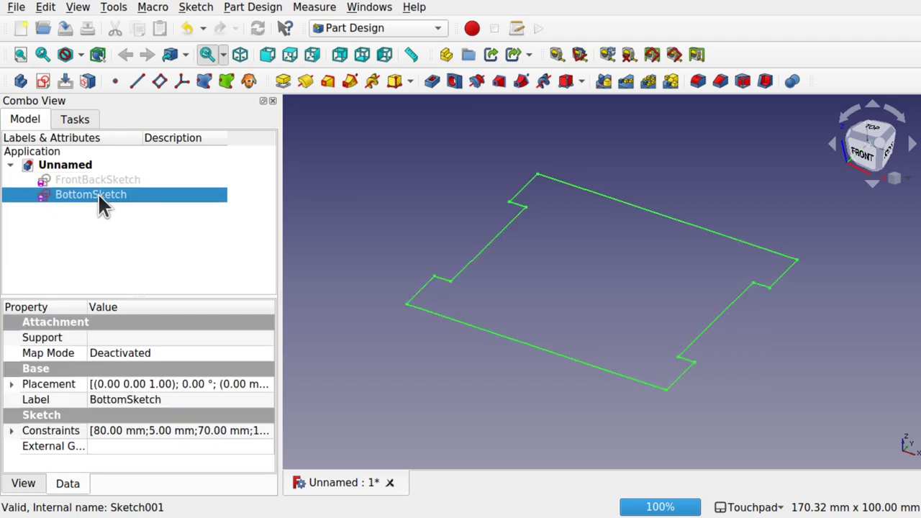
key("space")
left_click(121, 224)
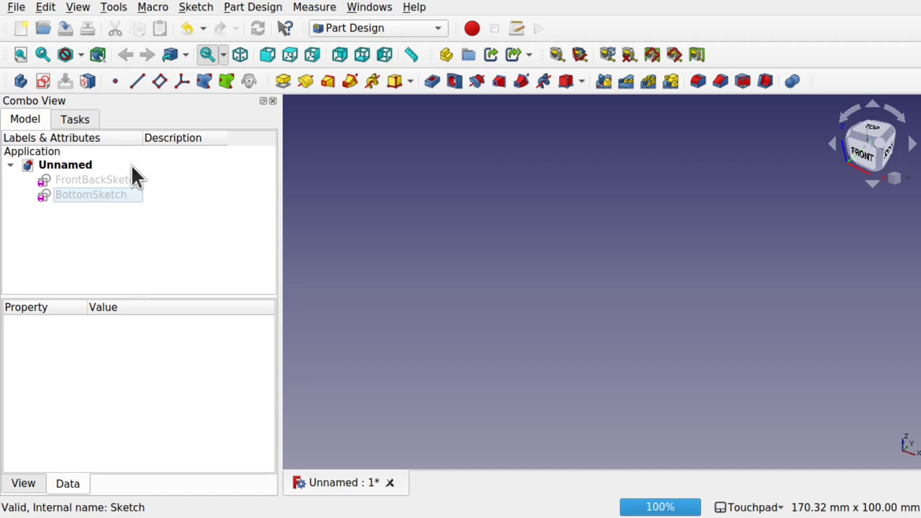
- Create a new empty Body and make FrontBackSketch visible
left_click(75, 120)
left_click(75, 167)
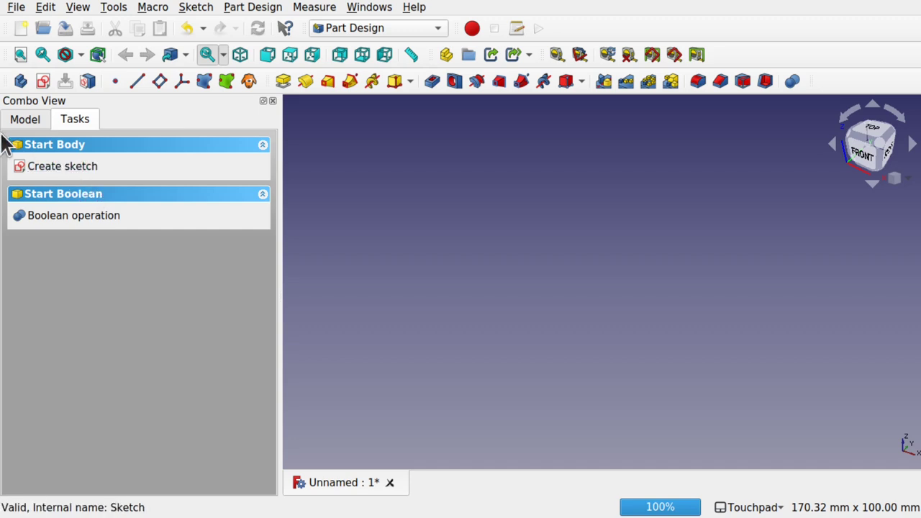
left_click(27, 117)
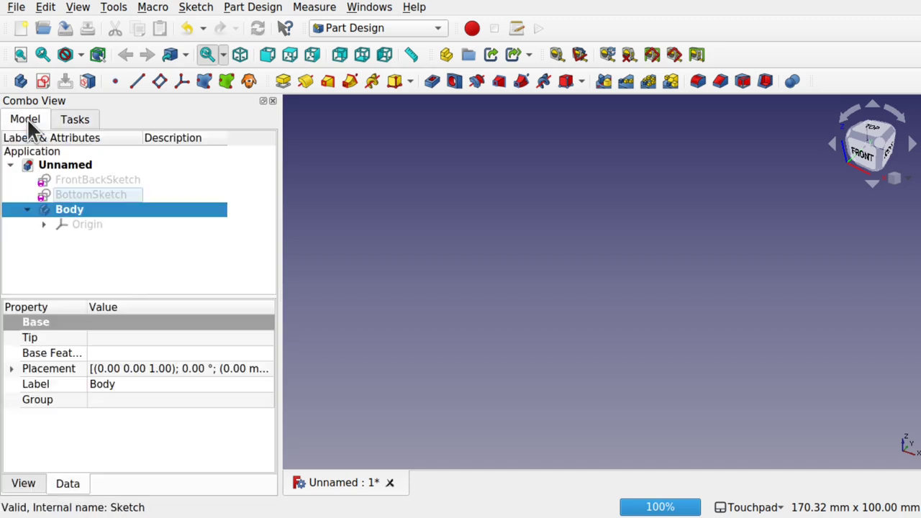
left_click(127, 262)
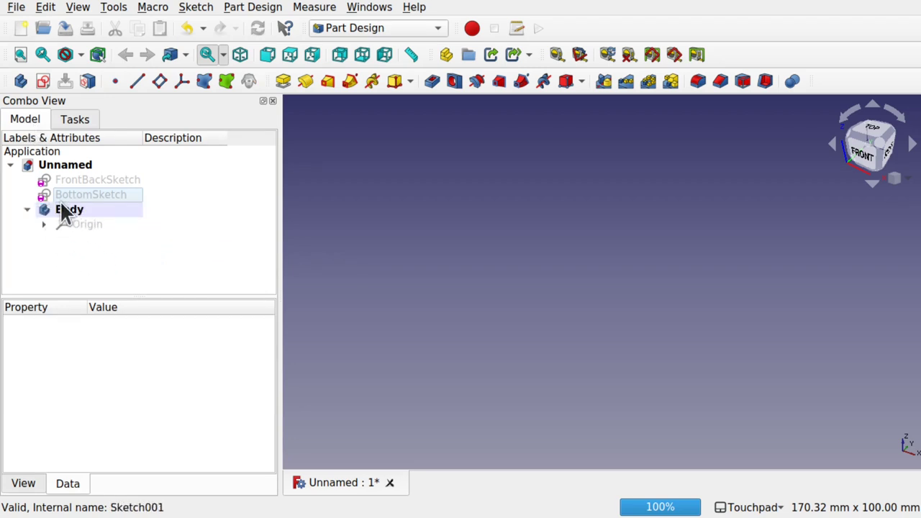
left_click(100, 180)
key("space")
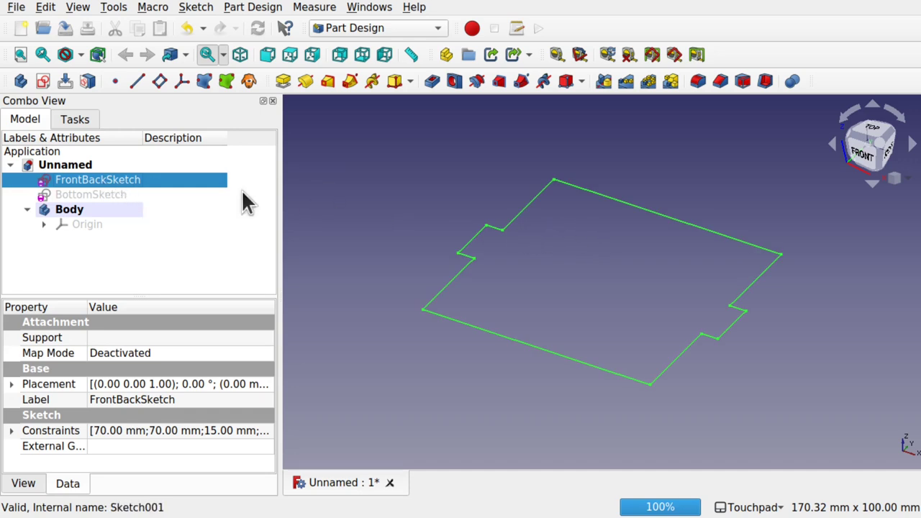
- Drag FrontBackSketch onto the Body item in the Model tree
mouse_move(144, 180)
left_mouse_down()
mouse_move(218, 214)
mouse_move(121, 213)
left_mouse_up()
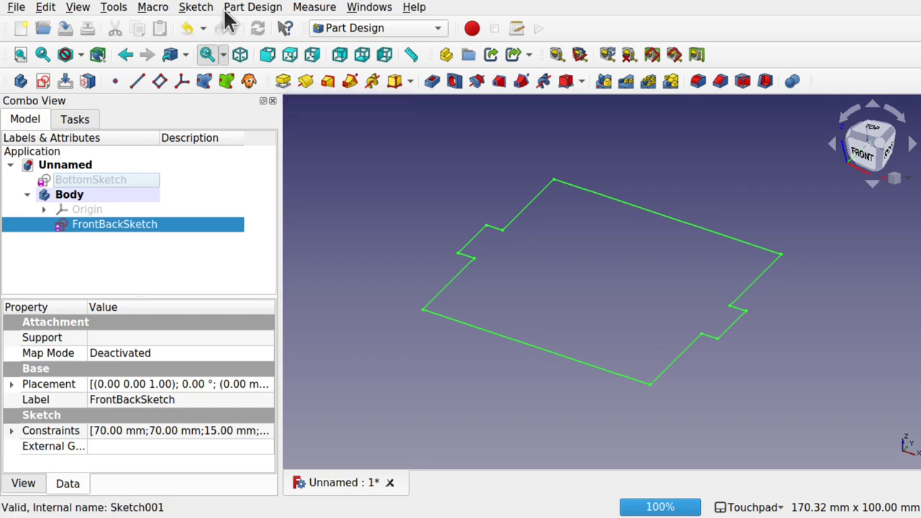
left_click(248, 9)
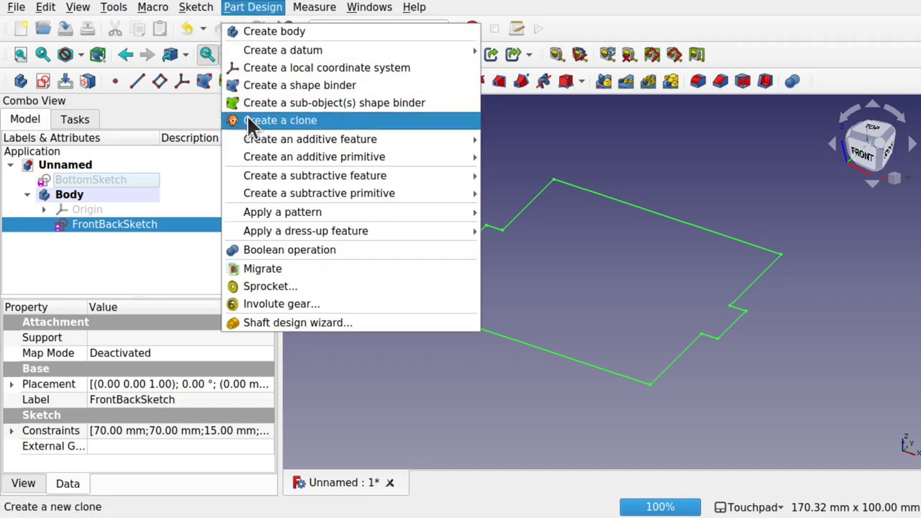
mouse_move(330, 144)
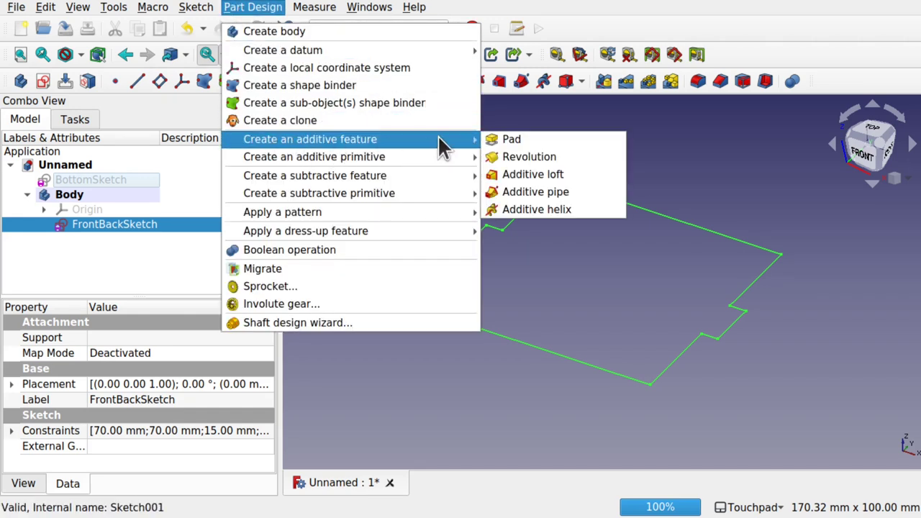
left_click(503, 138)
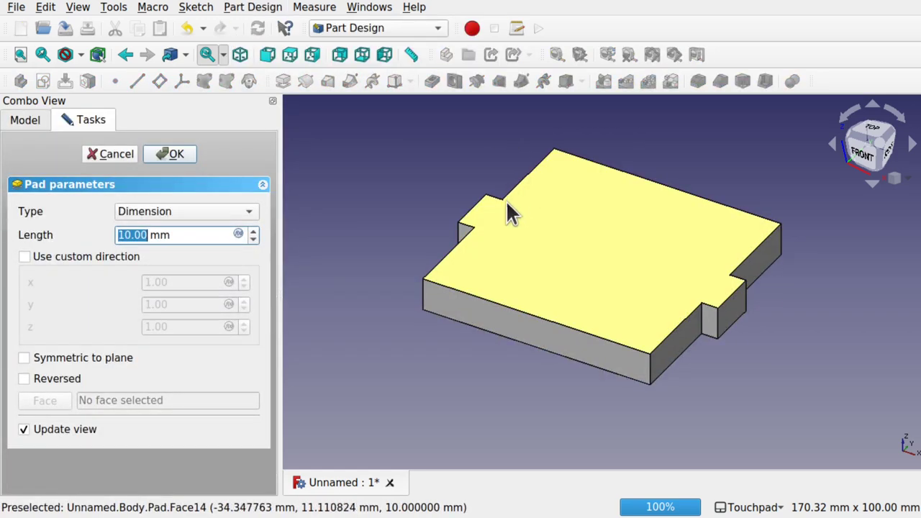
type("5")
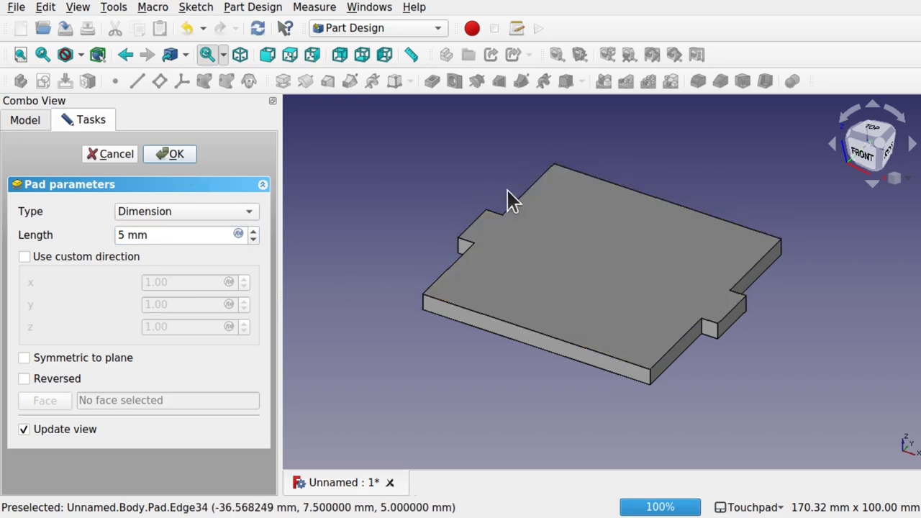
left_click(177, 151)
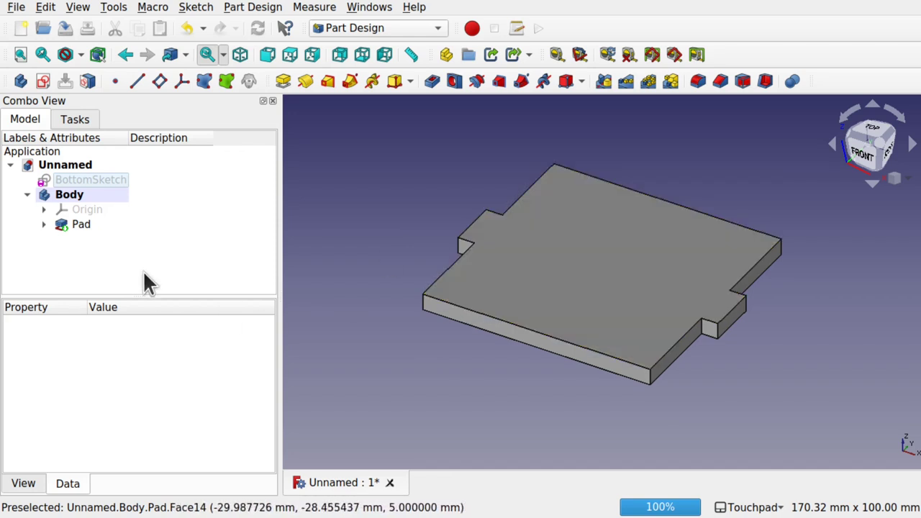
- Rename the tabbed plate's Body to FrontBackBody
left_click(99, 179)
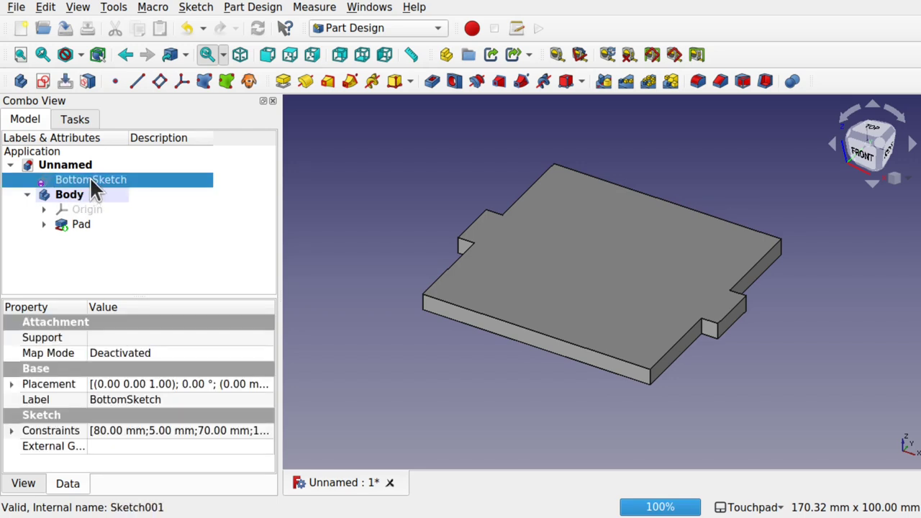
left_click(69, 195)
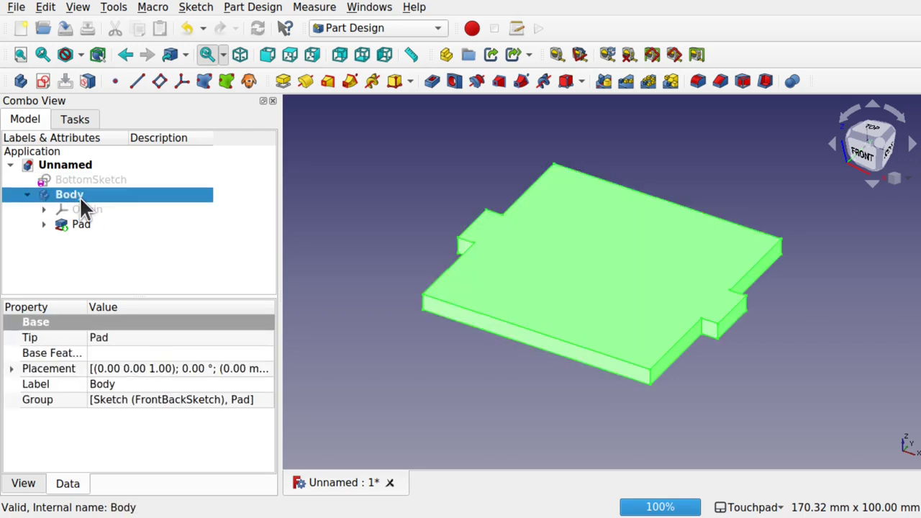
right_click(81, 204)
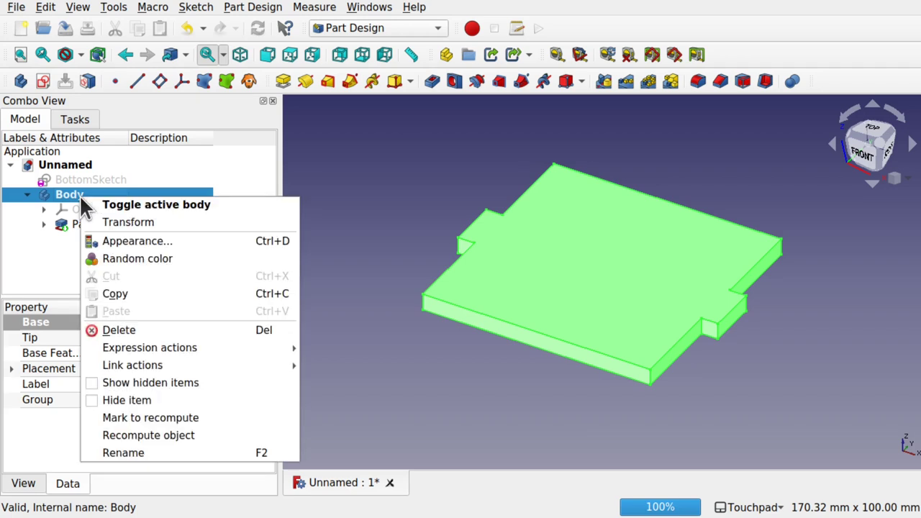
left_click(164, 453)
key("Home")
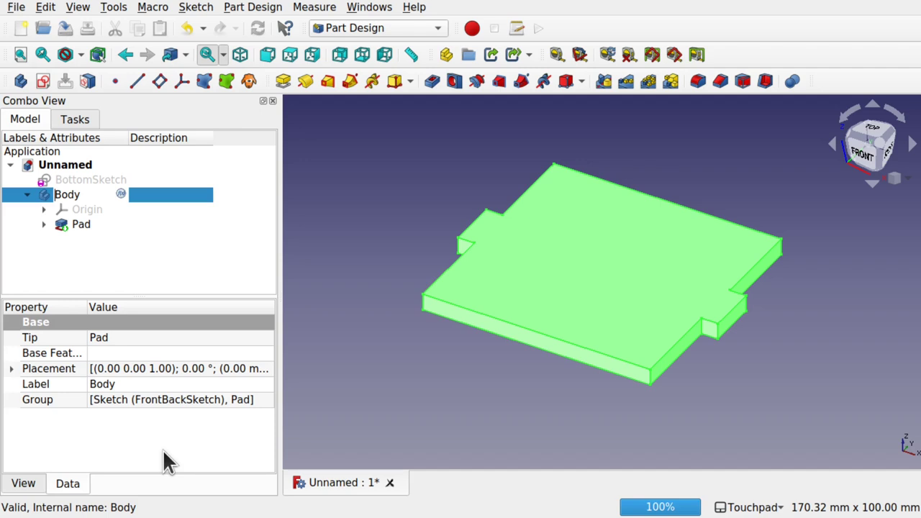
type("Fro")
type("nt")
type("Back")
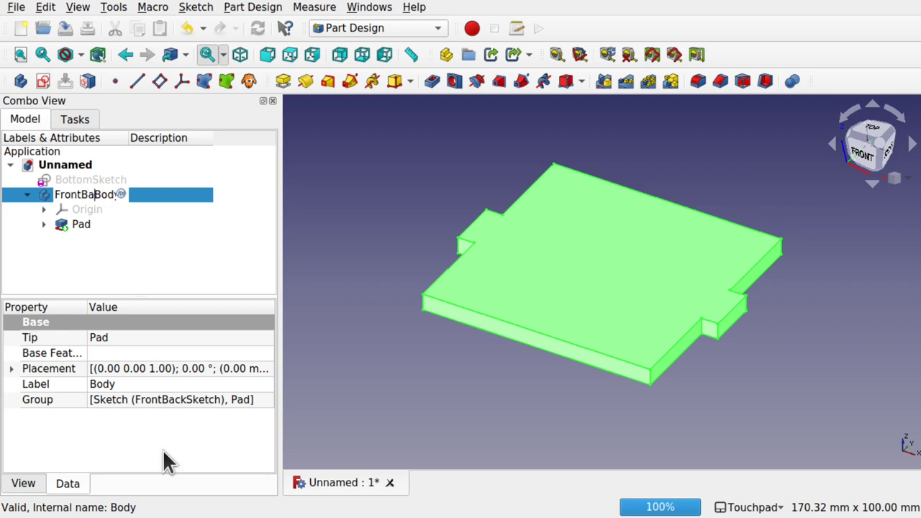
key("Return")
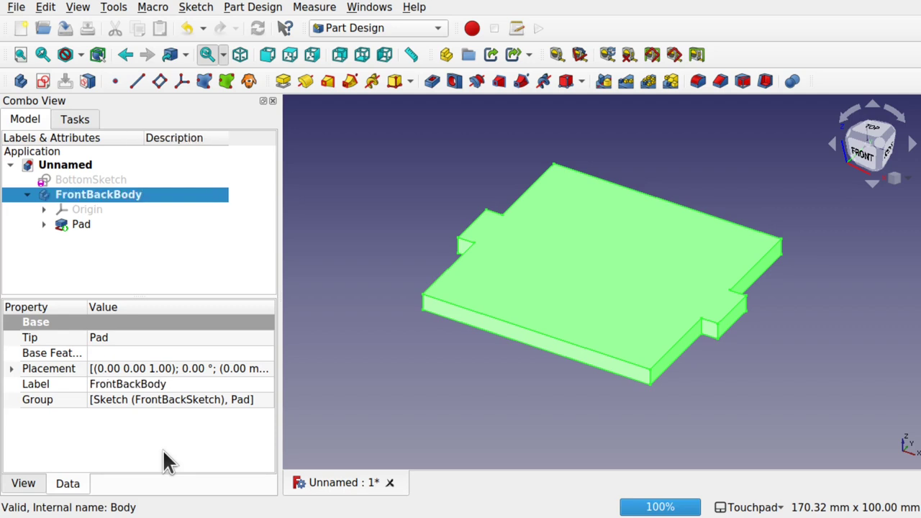
- Hide FrontBackBody from the 3D view
left_click(44, 224)
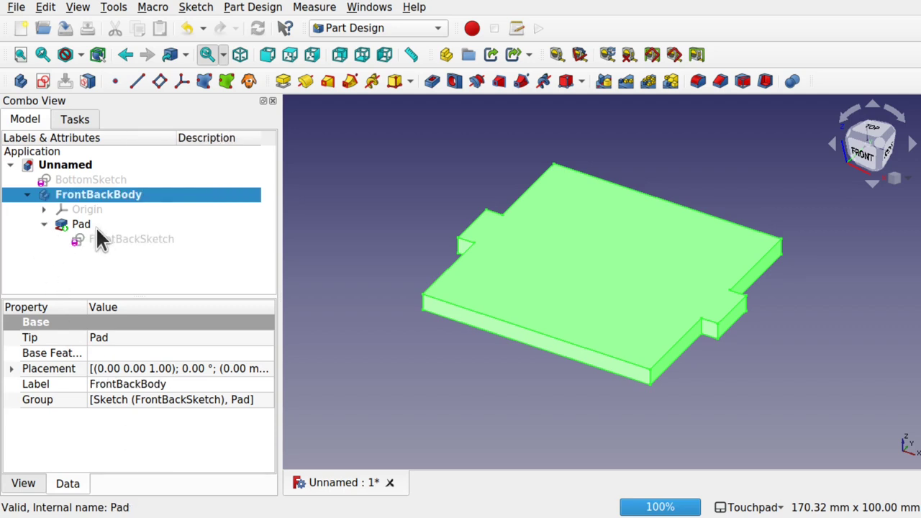
left_click(44, 224)
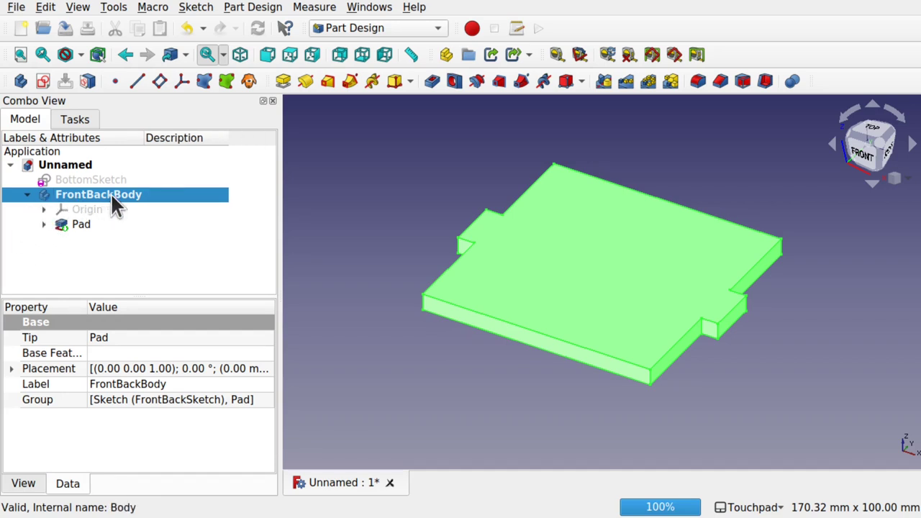
key("space")
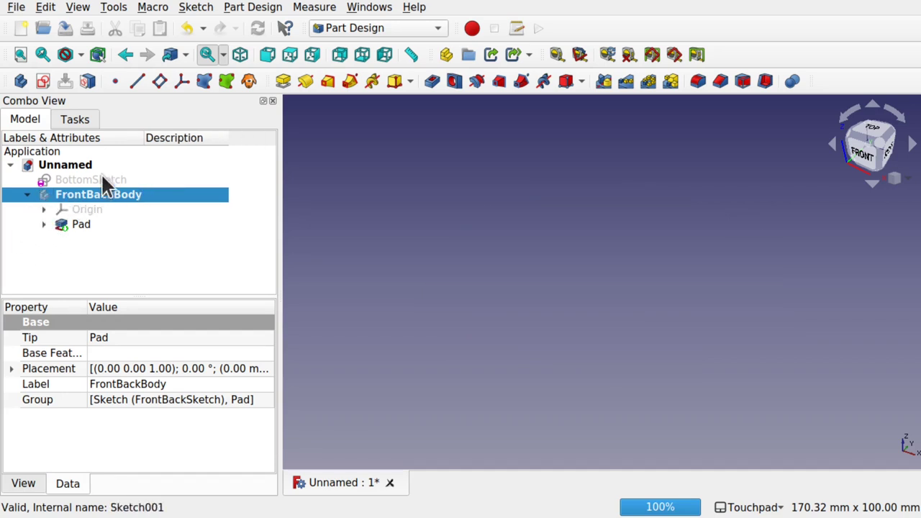
- Create a second empty body, Body001
left_click(137, 267)
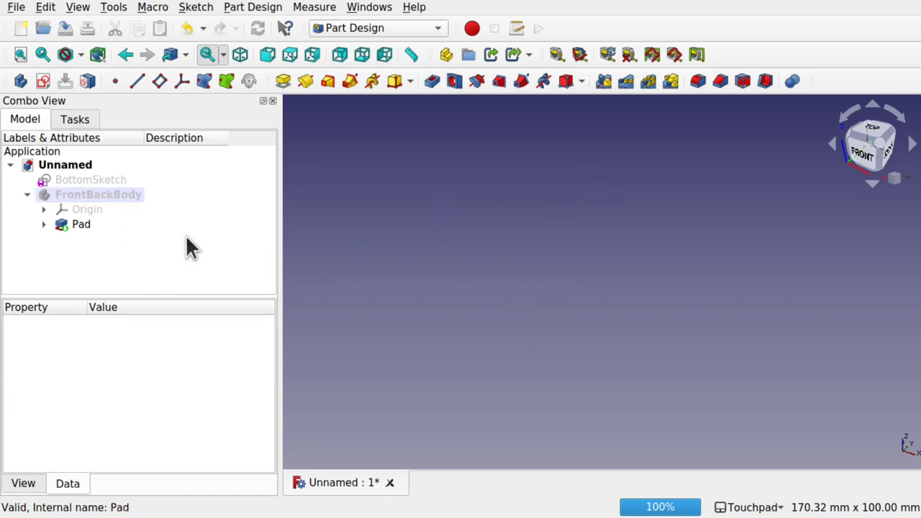
left_click(25, 81)
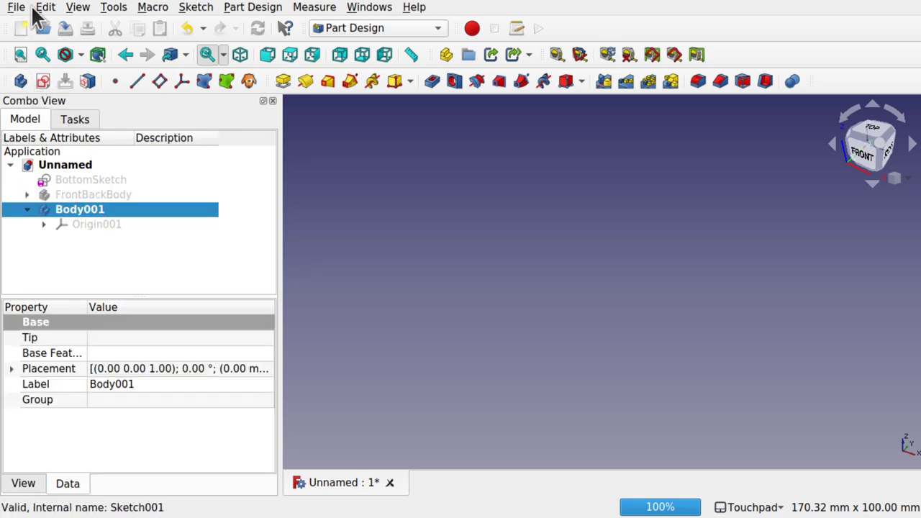
left_click(244, 8)
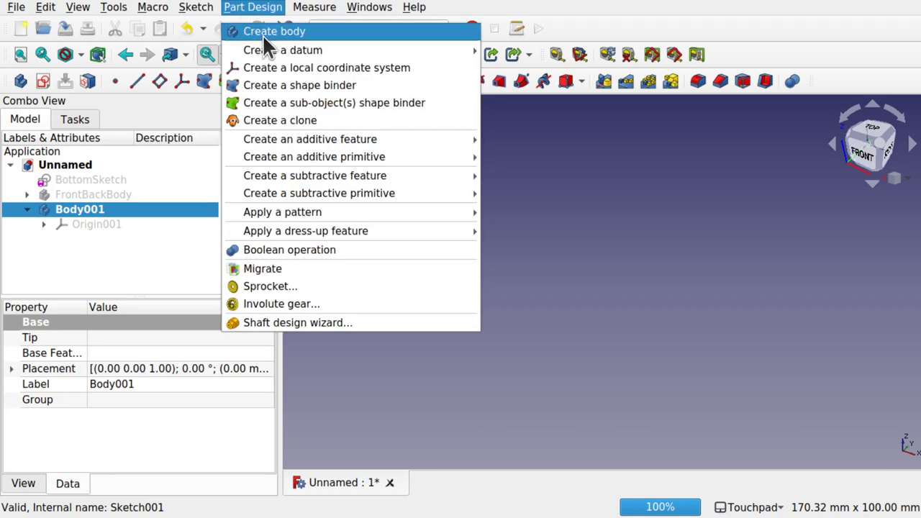
left_click(107, 274)
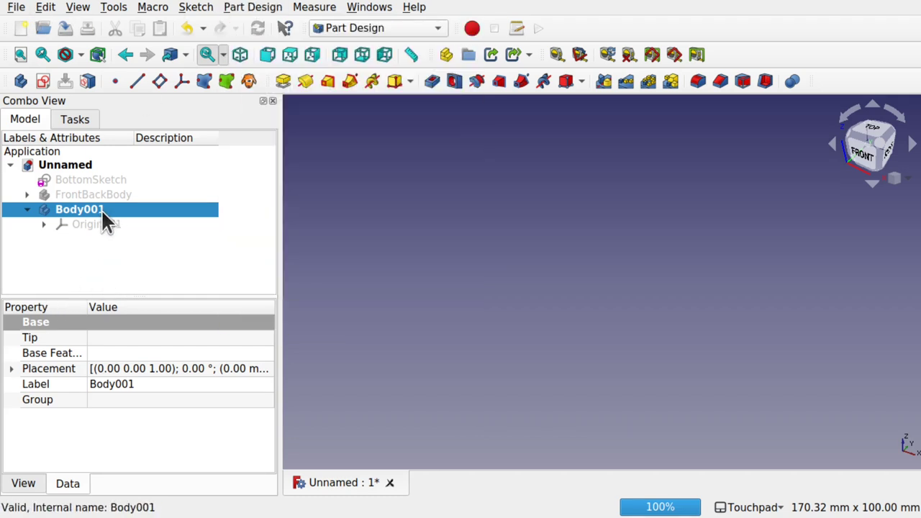
- Show BottomSketch and move it into Body001
left_click(98, 180)
key("space")
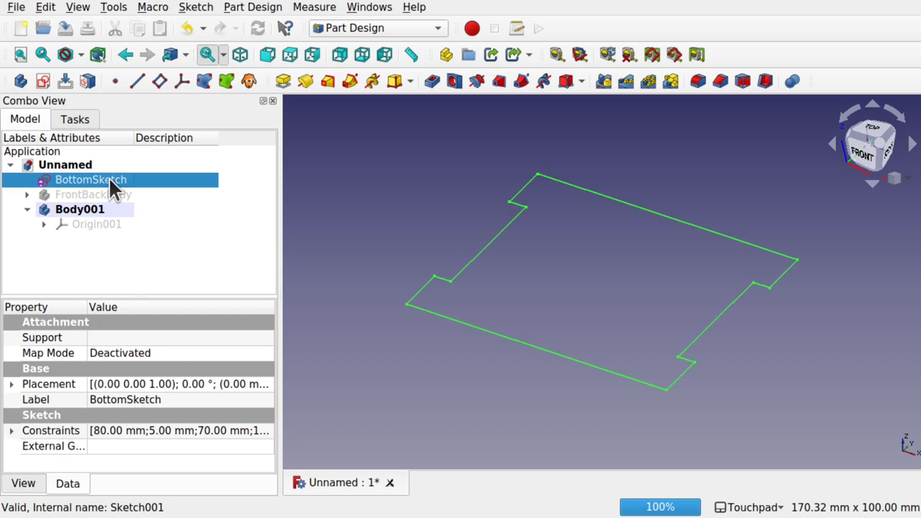
left_click_drag(98, 180, 109, 211)
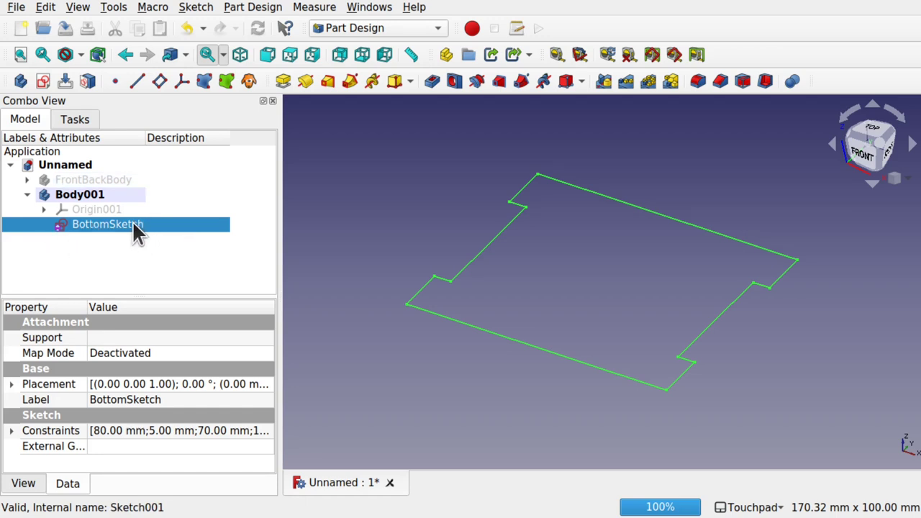
- Pad BottomSketch 5 mm into a solid plate
left_click(284, 81)
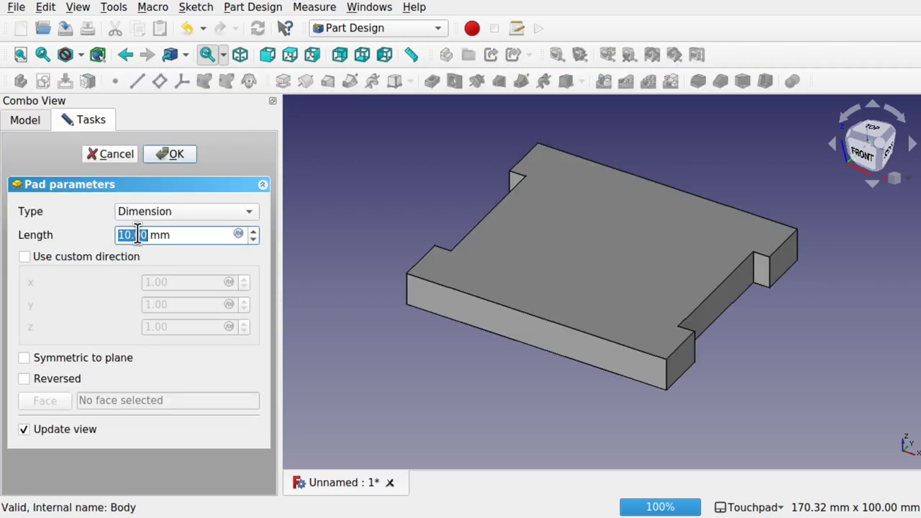
type("5")
left_click(218, 360)
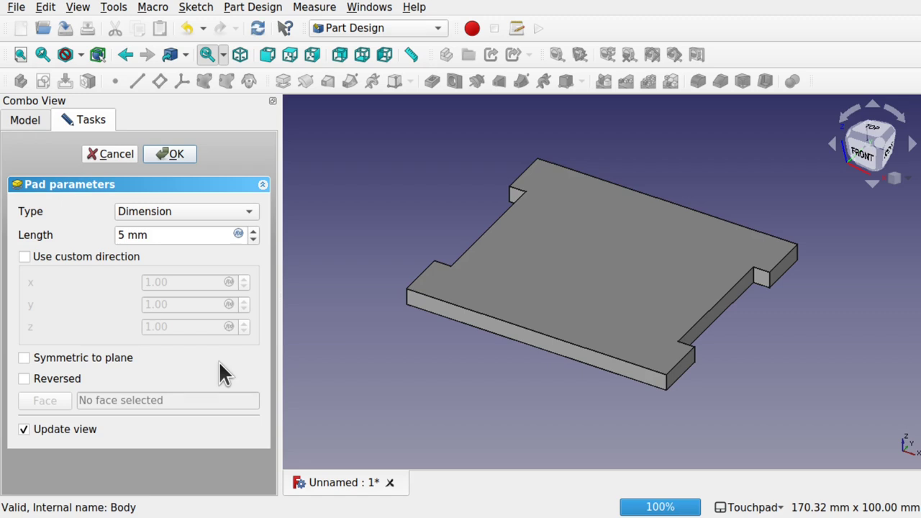
left_click(170, 155)
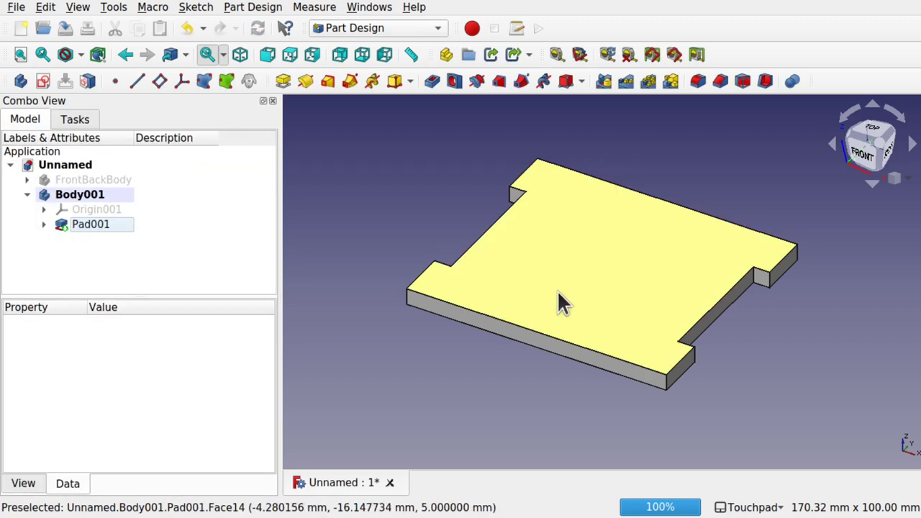
- Begin renaming Body001 to BottomBody
left_click(83, 195)
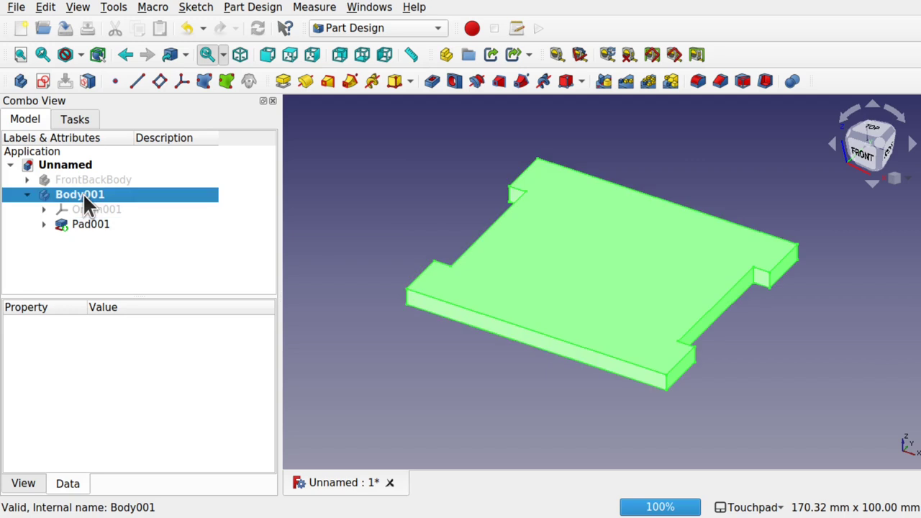
right_click(83, 193)
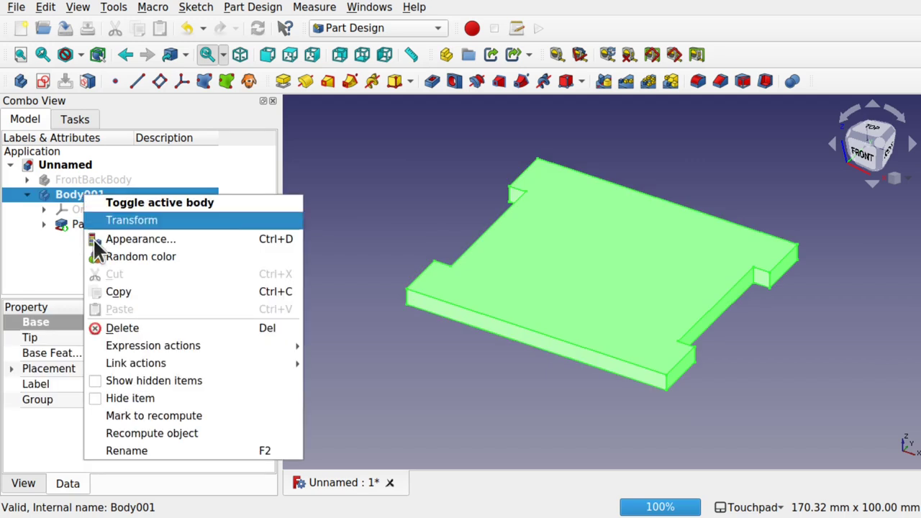
left_click(177, 450)
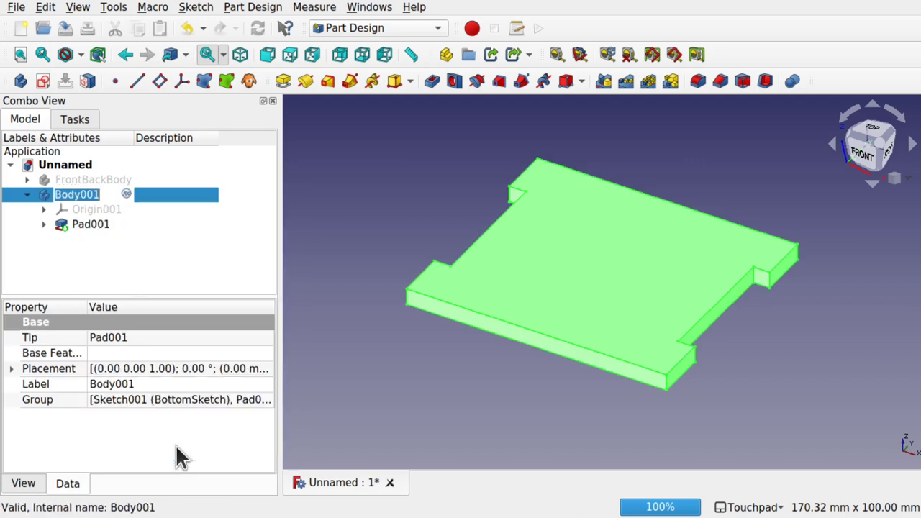
type("BottomB")
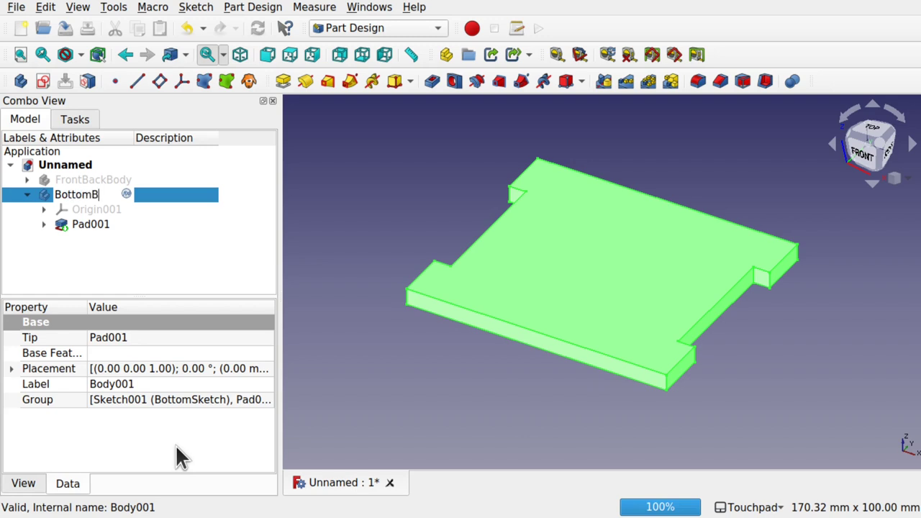
type("ody")
- Confirm the BottomBody name and make FrontBackBody visible again
key("Return")
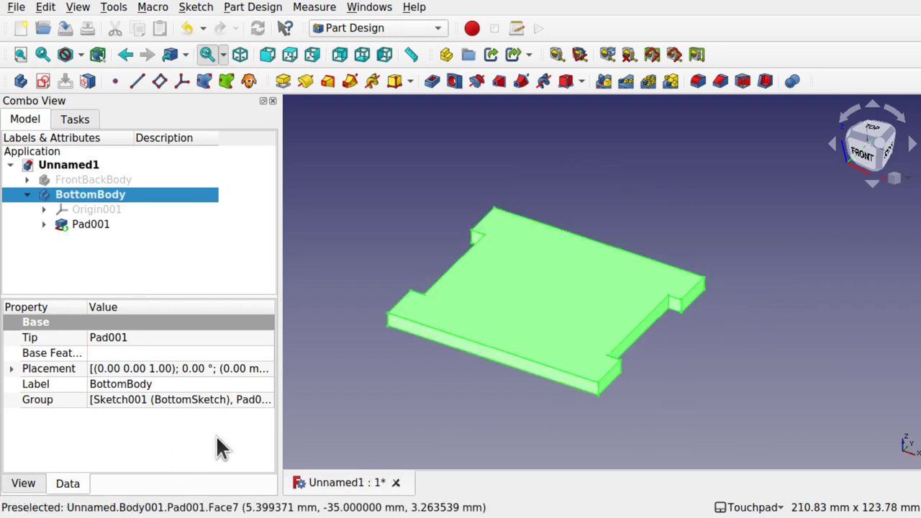
left_click(110, 180)
key("space")
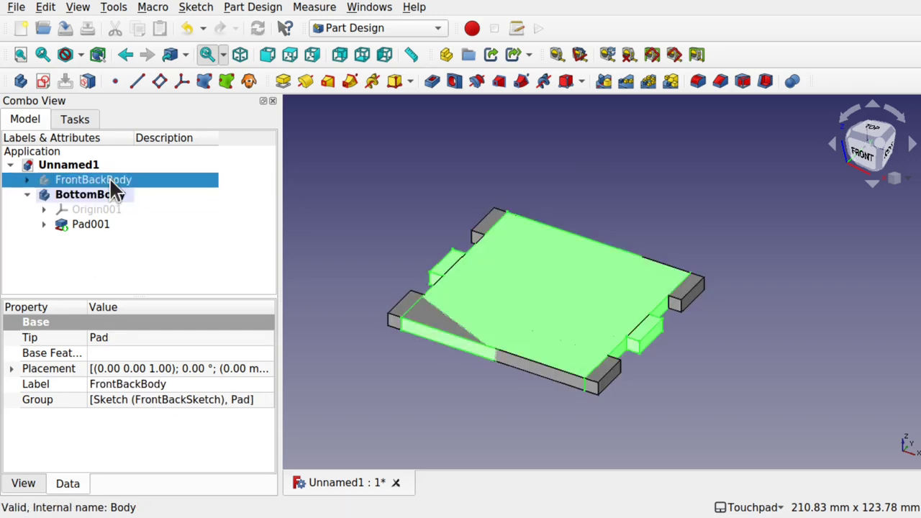
- View both plates from the front with FrontBackBody selected
left_click(506, 387)
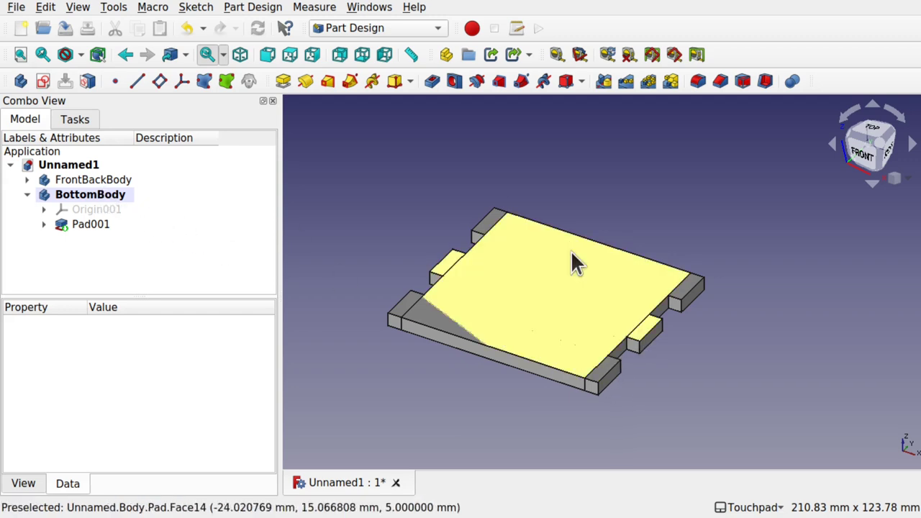
left_click(113, 181)
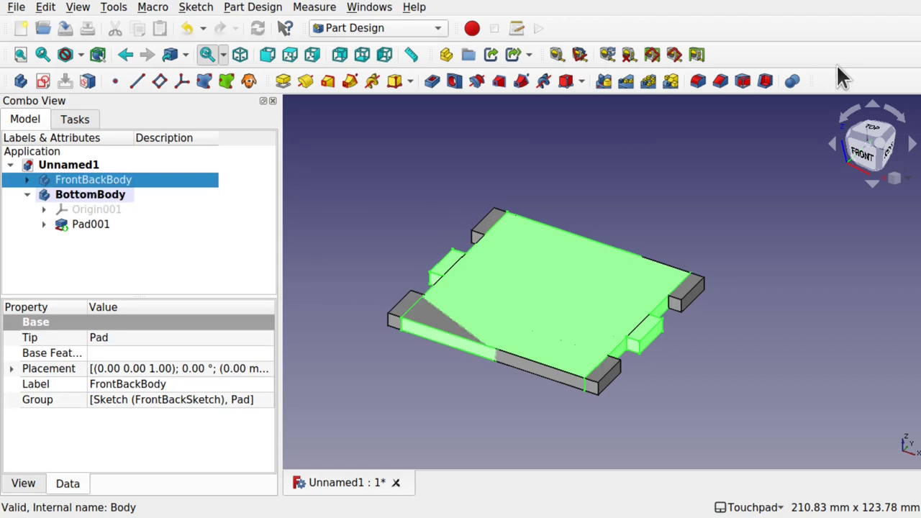
left_click(864, 153)
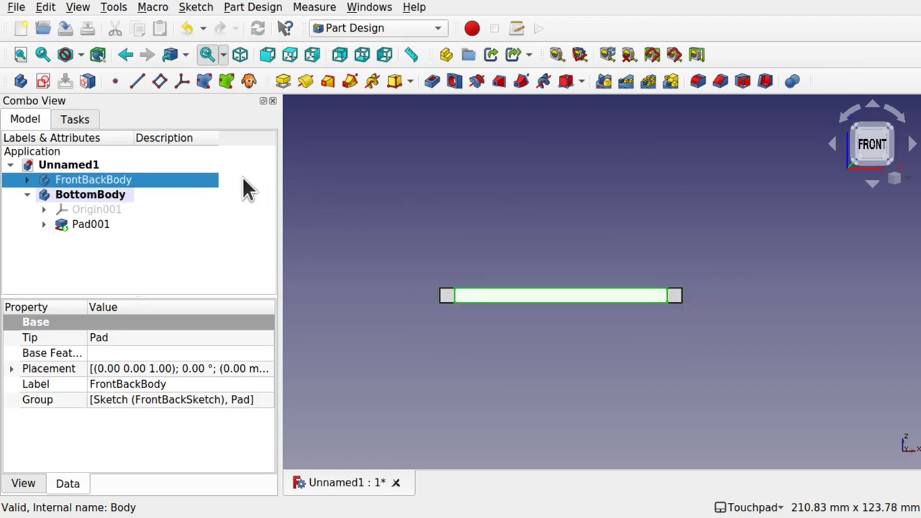
right_click(141, 179)
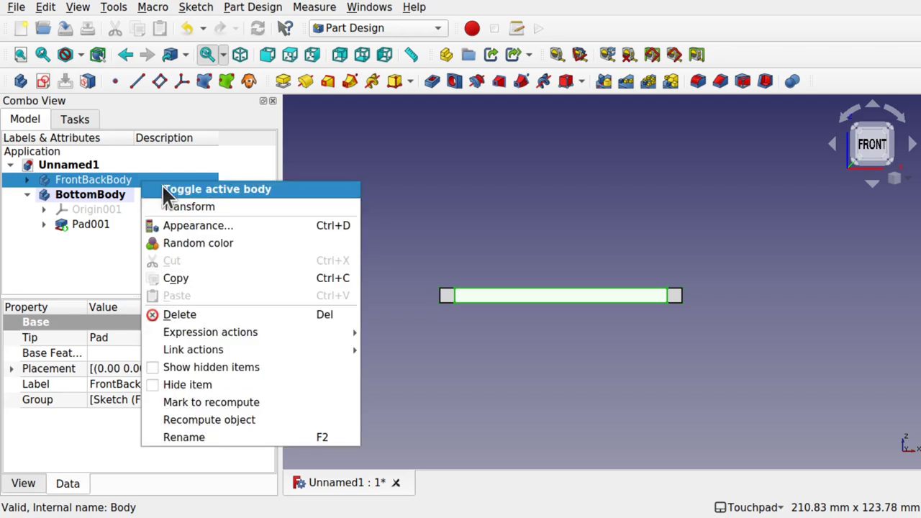
- Transform FrontBackBody, lifting it and rotating it 90° to stand upright
left_click(204, 205)
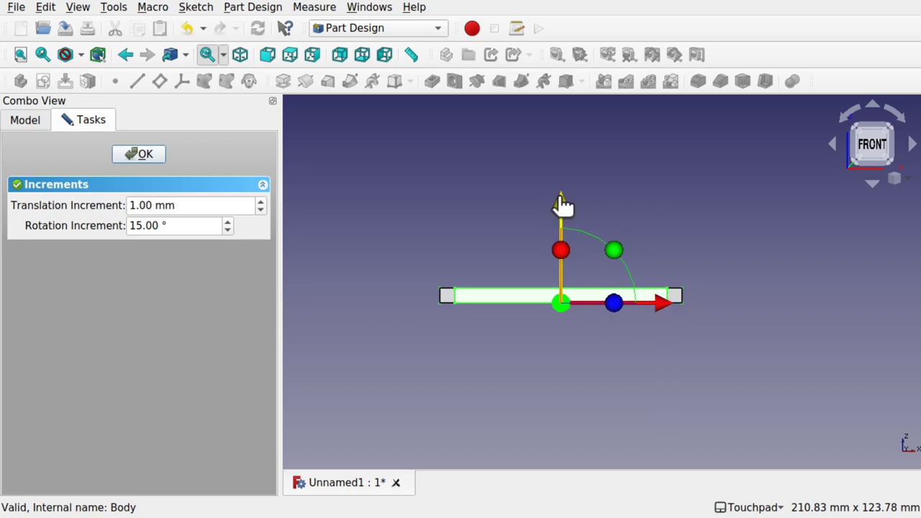
left_click_drag(562, 205, 561, 148)
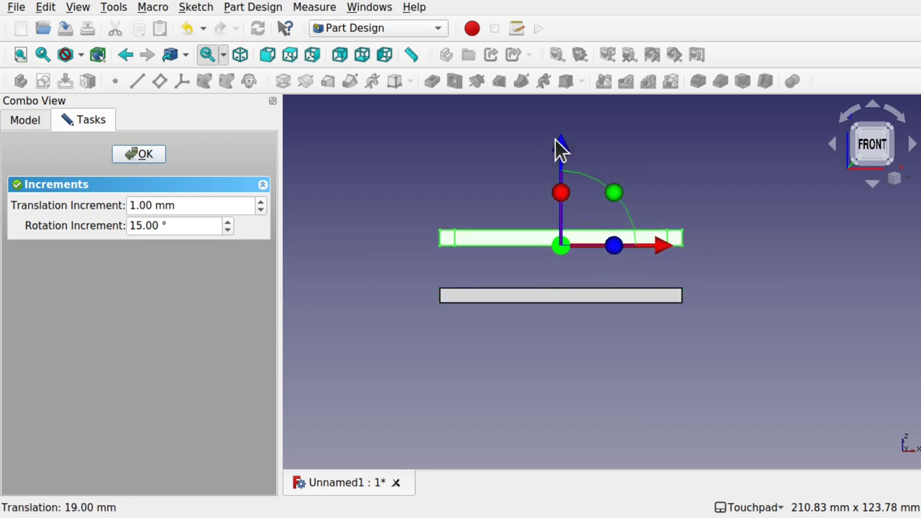
left_click_drag(597, 228, 547, 332, "alt")
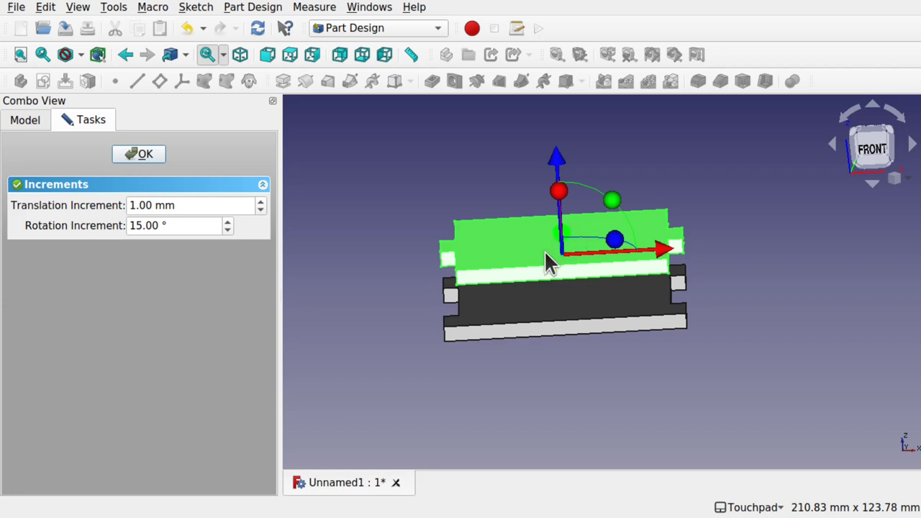
left_click_drag(547, 263, 709, 297, "alt")
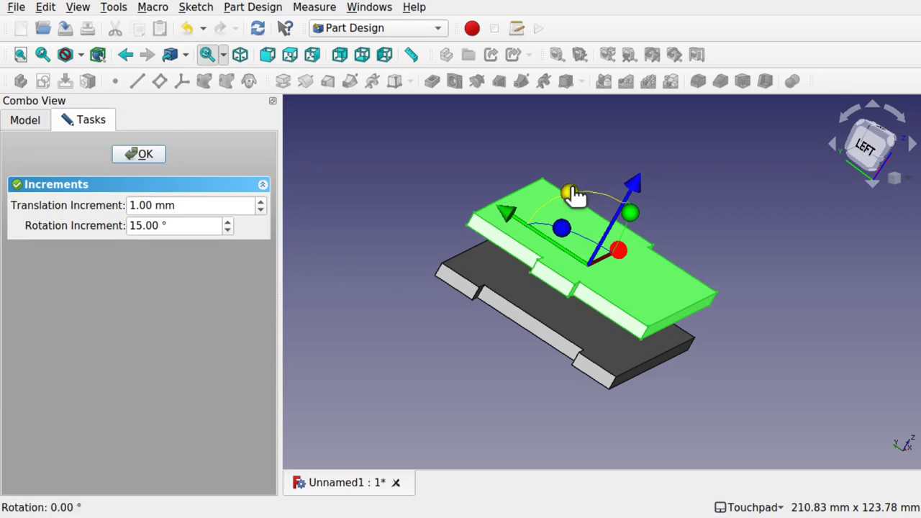
left_click_drag(574, 195, 540, 262)
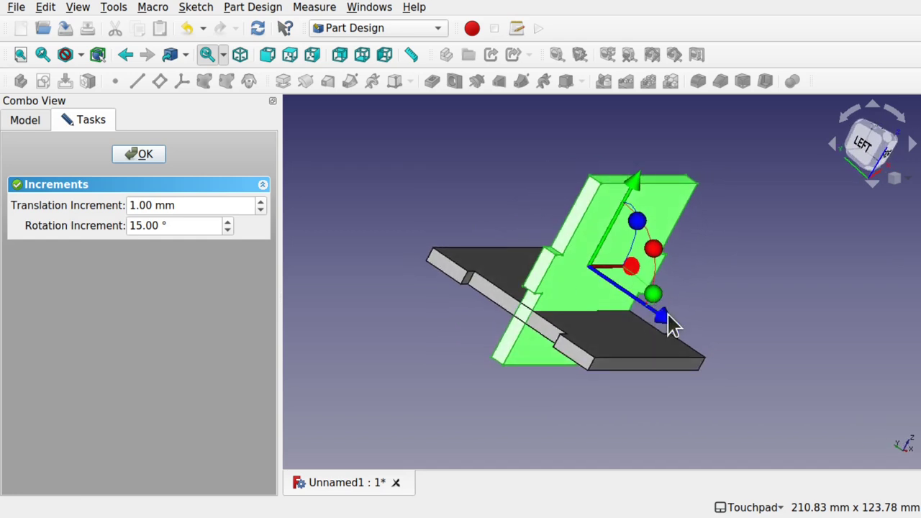
- Seat the upright panel against BottomBody's edge and confirm the placement
left_click_drag(667, 314, 750, 360)
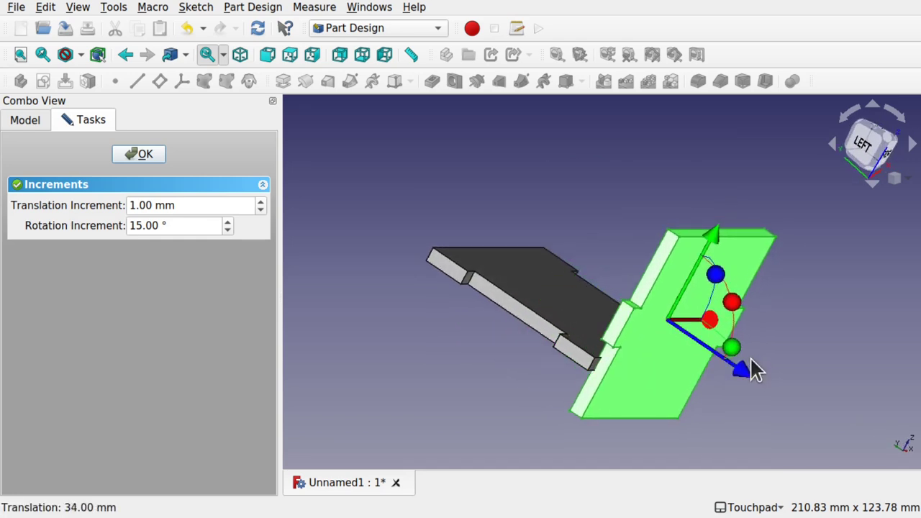
left_click_drag(713, 239, 637, 189)
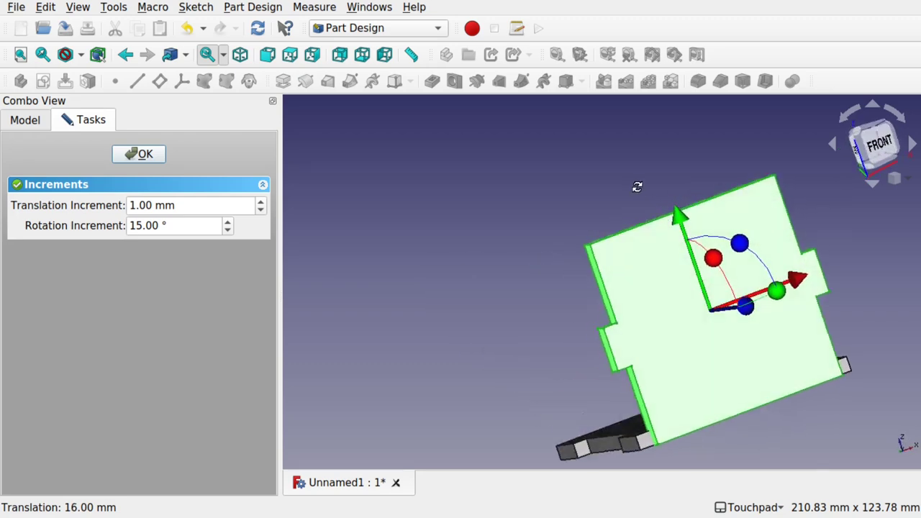
left_click_drag(760, 257, 676, 315, "alt")
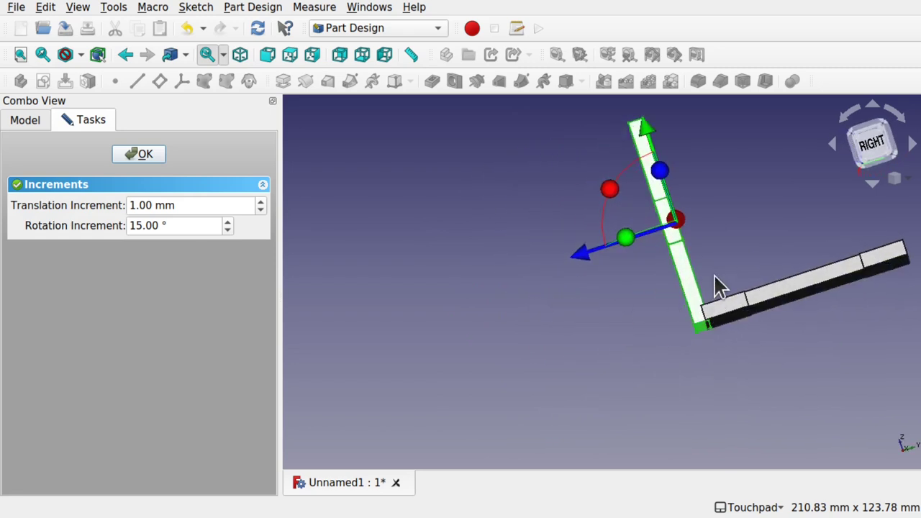
left_click_drag(719, 286, 705, 304, "alt")
scroll(708, 302, "up", 3)
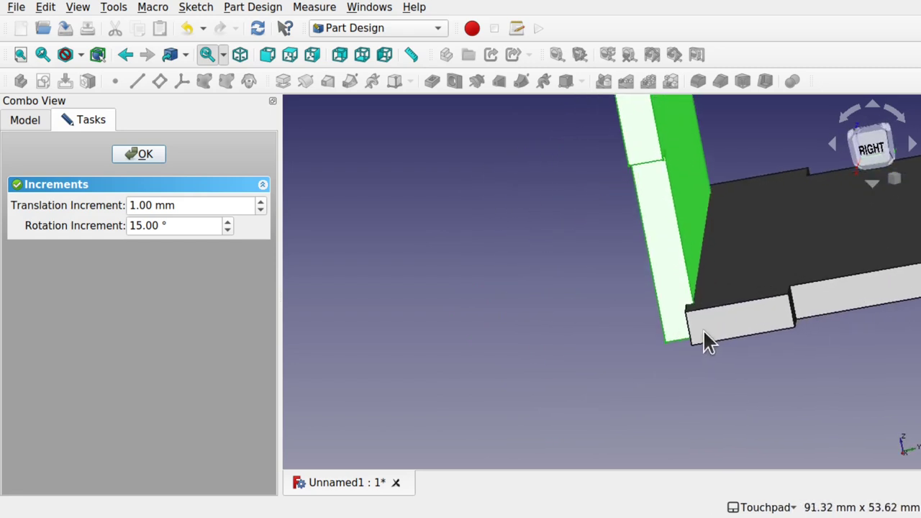
left_click_drag(715, 253, 679, 261, "shift")
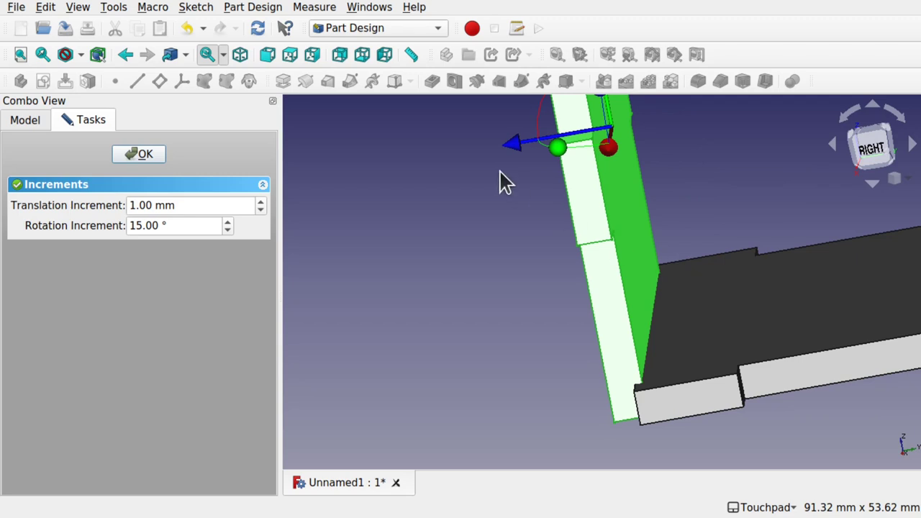
left_click_drag(513, 149, 507, 151)
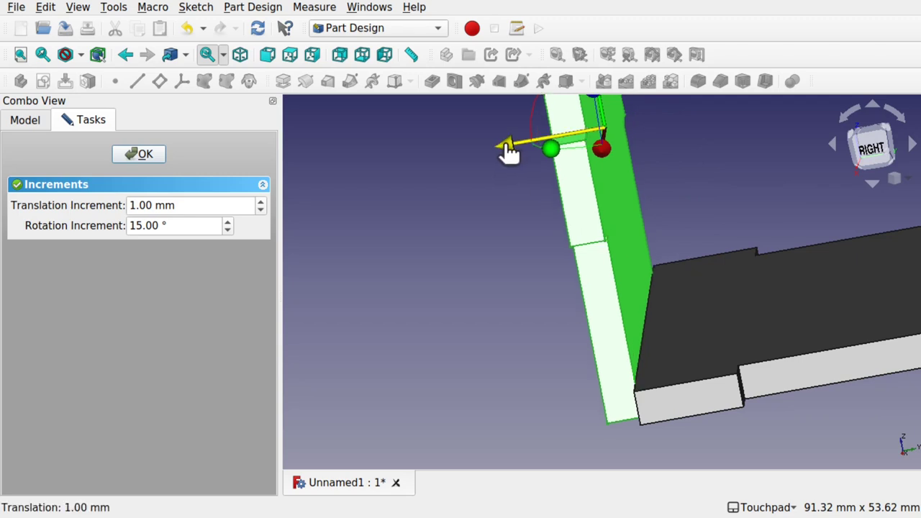
left_click_drag(578, 241, 626, 240, "alt")
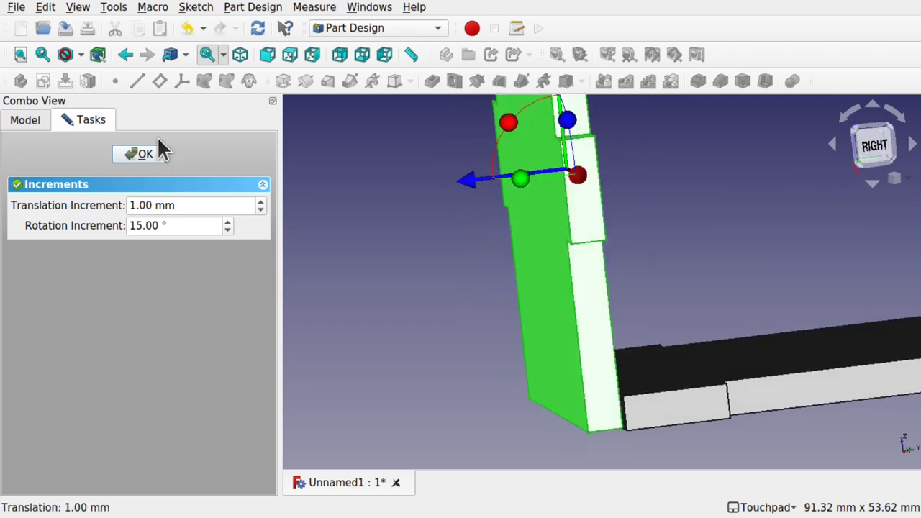
left_click(145, 154)
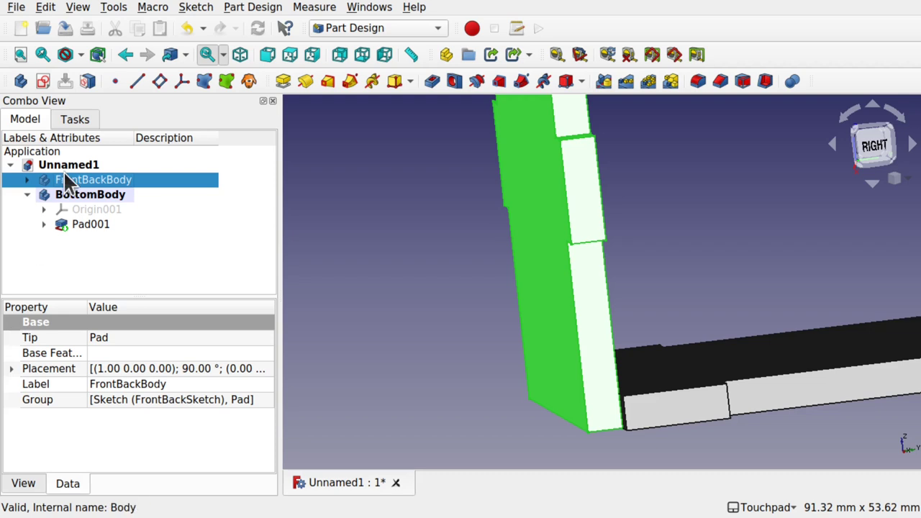
- Show FrontBackBody's placement (90° about X, position 0, −35, 35 mm), then orbit to inspect the joint
left_click(12, 369)
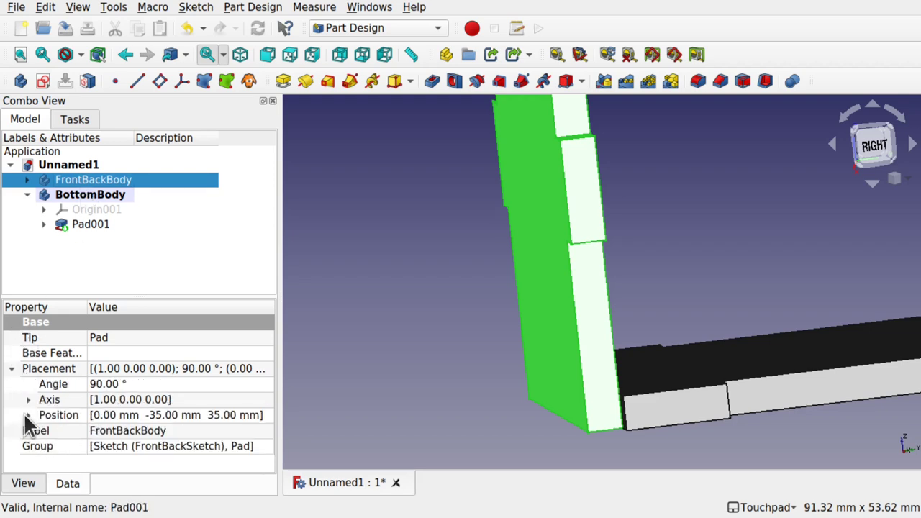
left_click(28, 416)
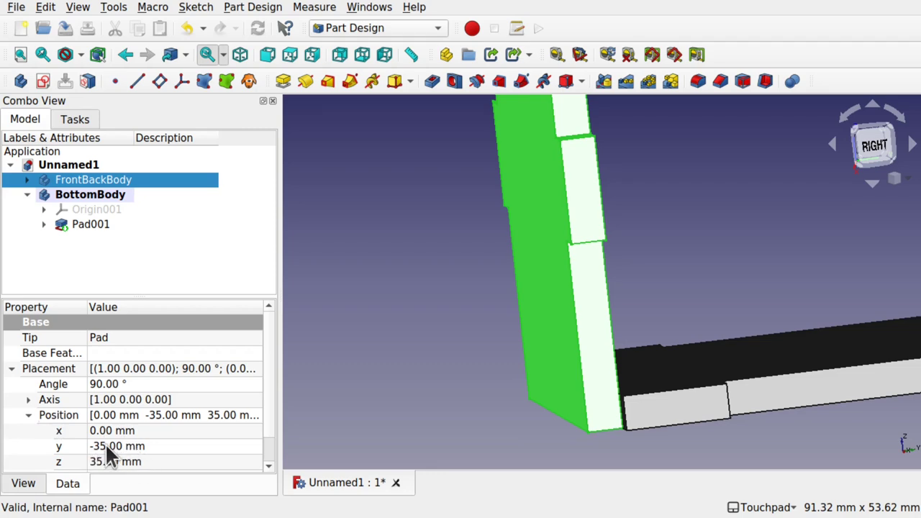
left_click_drag(598, 276, 617, 142, "alt")
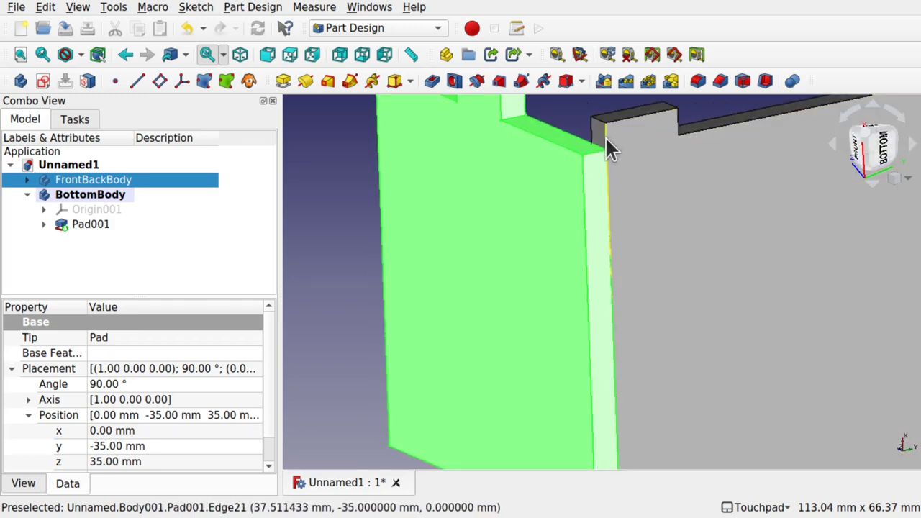
left_click_drag(612, 168, 612, 292, "alt")
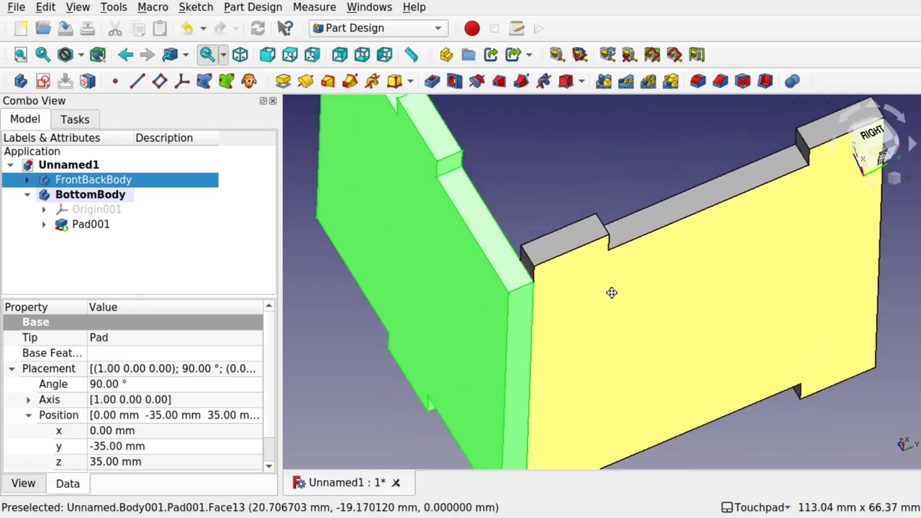
left_click_drag(563, 272, 715, 173, "alt")
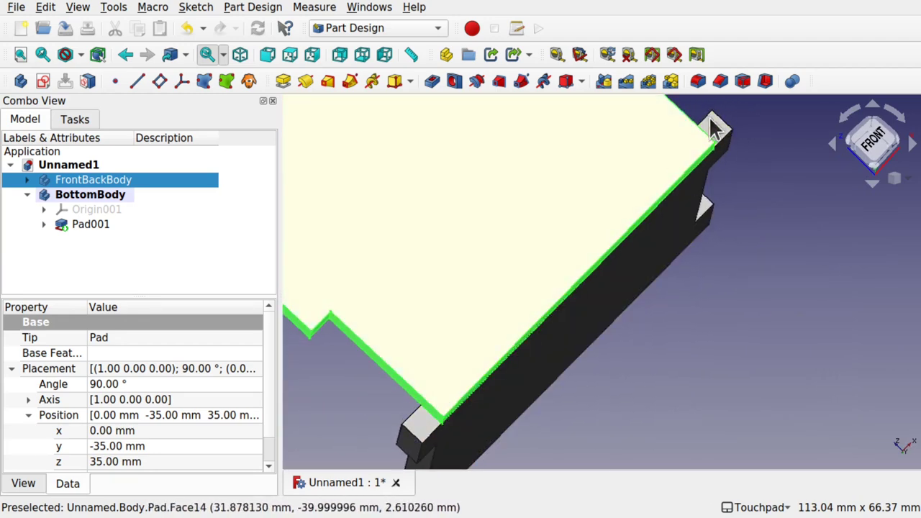
left_click_drag(626, 229, 582, 193, "alt")
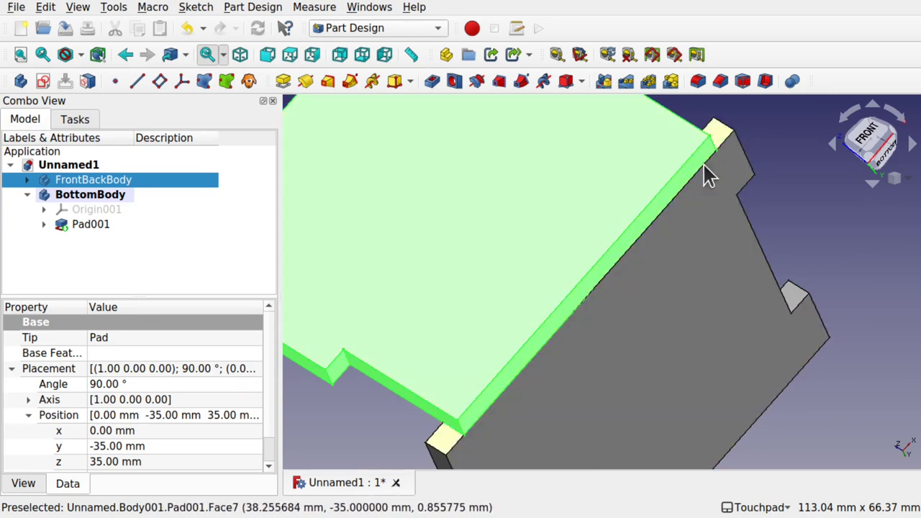
left_click_drag(446, 453, 577, 323, "alt")
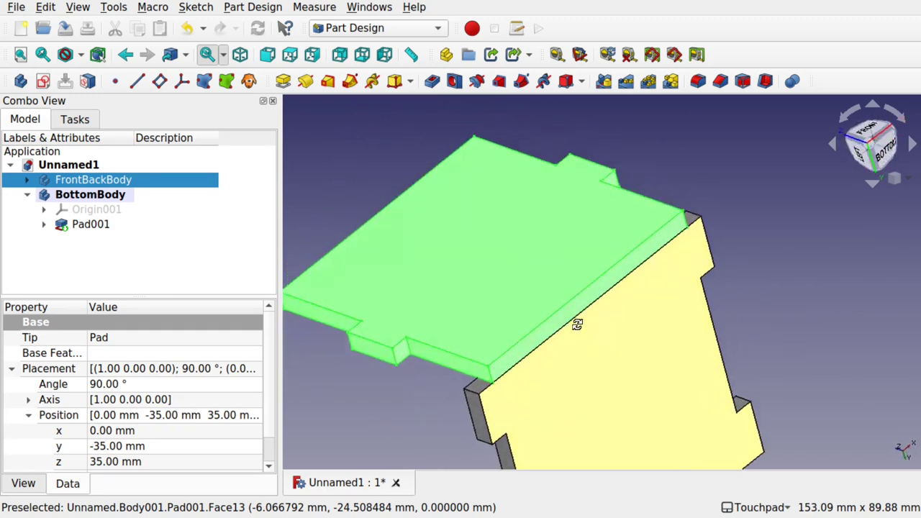
scroll(485, 396, "up", 5)
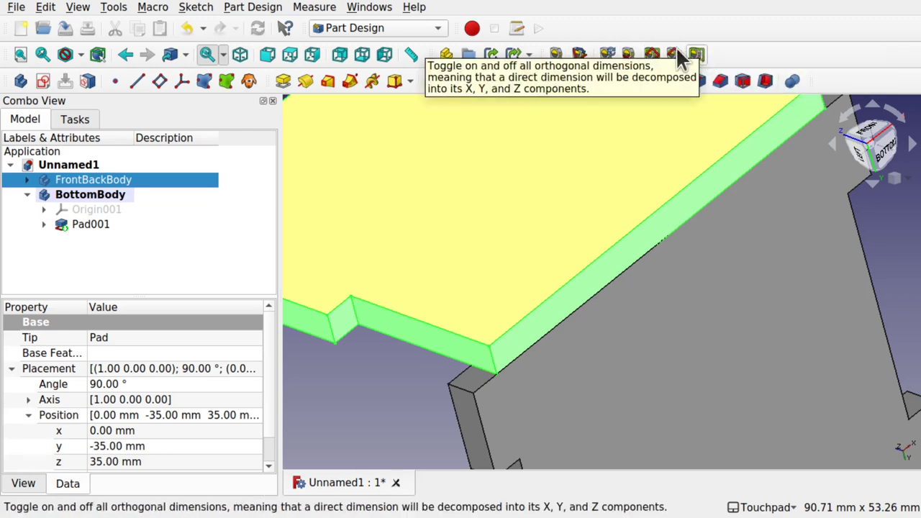
- Measure between the two joint-corner vertices, confirm 5.00 mm, and orbit to check the dimension
left_click(556, 54)
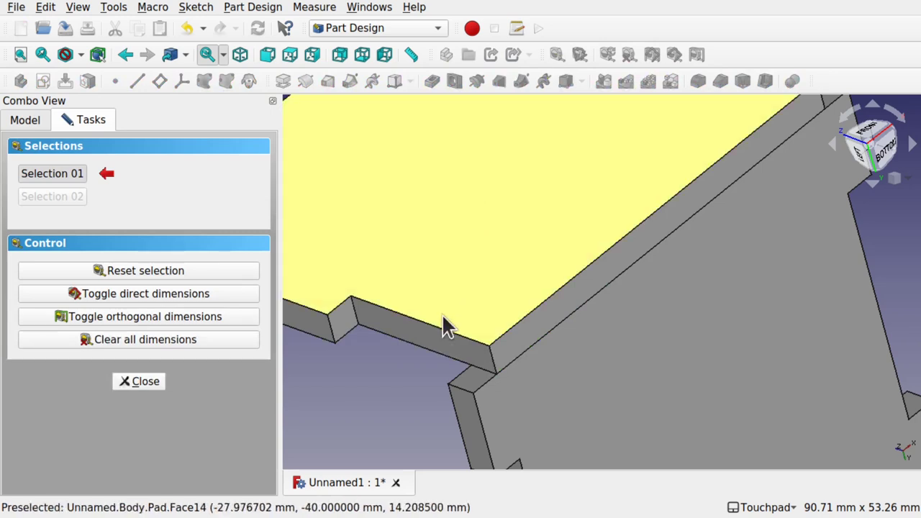
left_click(472, 392)
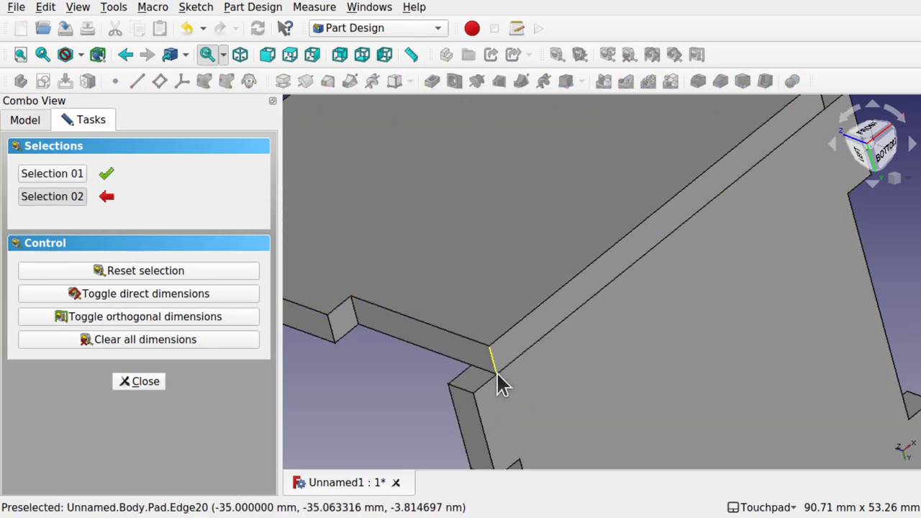
left_click(496, 372)
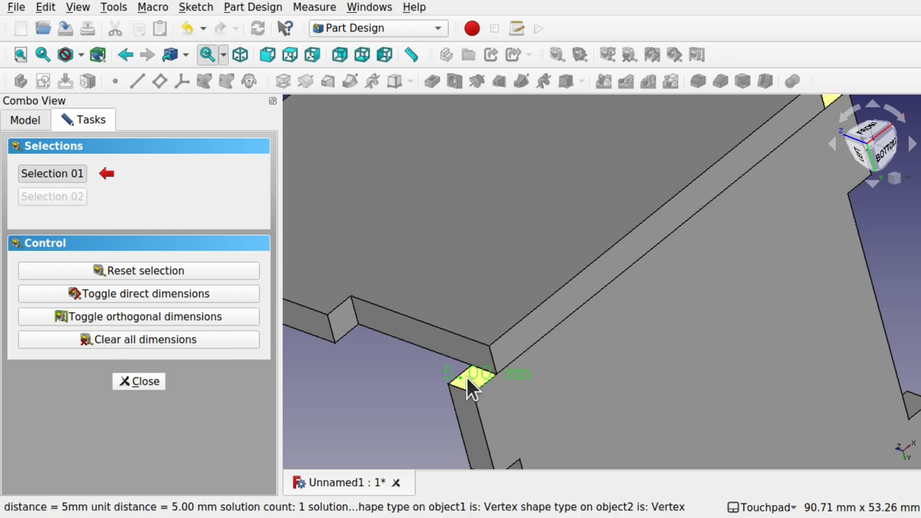
scroll(466, 377, "up", 5)
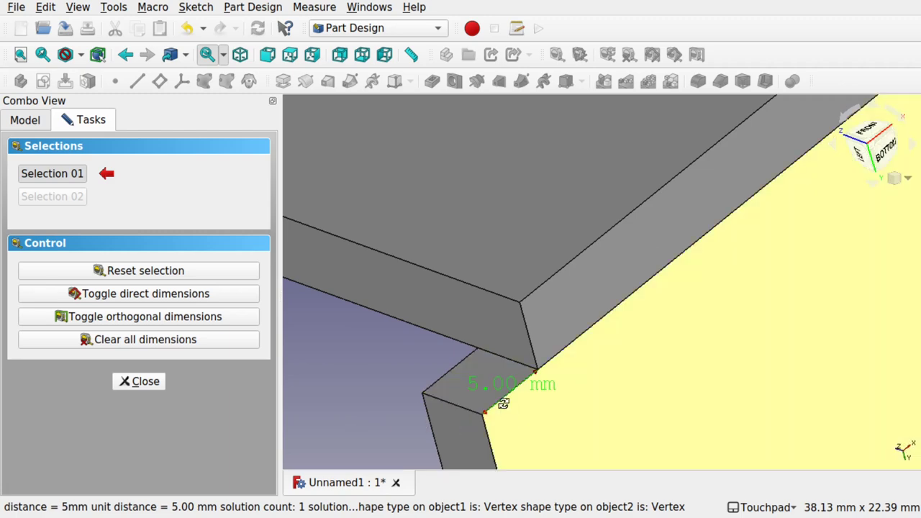
left_click_drag(499, 401, 666, 374, "alt")
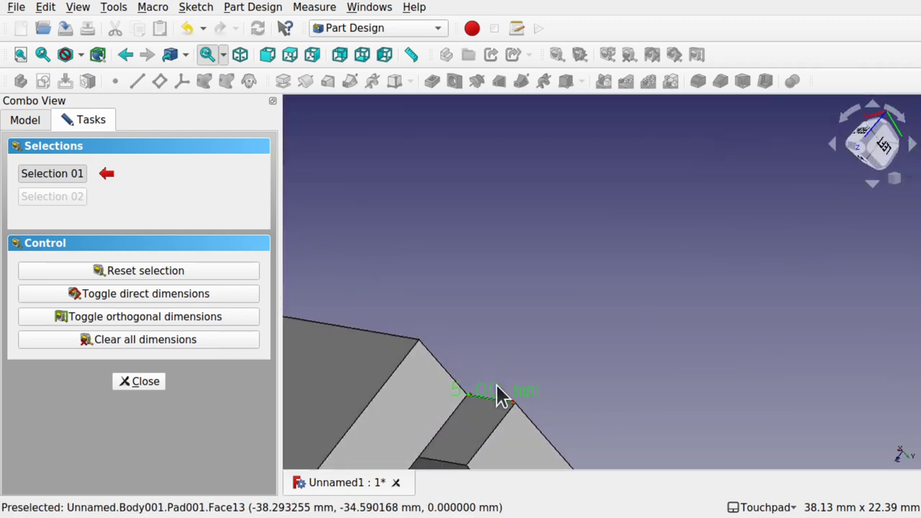
left_click_drag(499, 396, 446, 406, "alt")
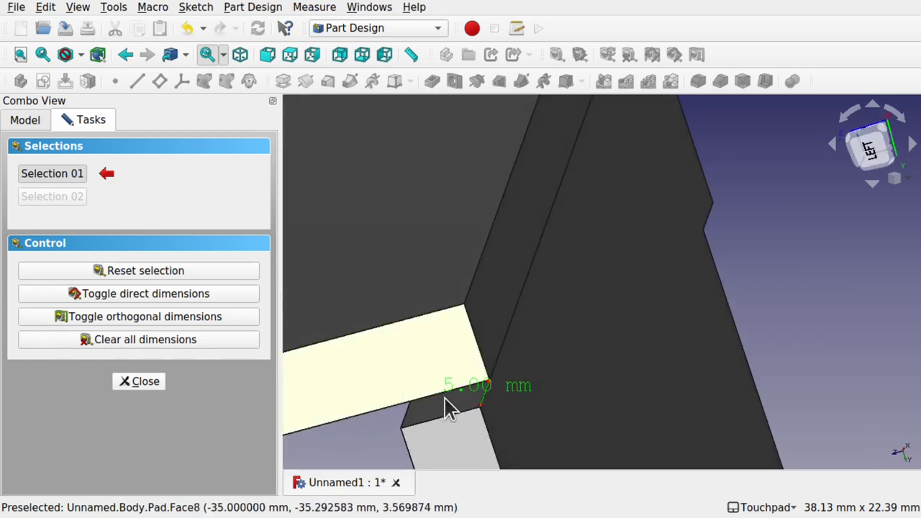
scroll(568, 329, "down", 3)
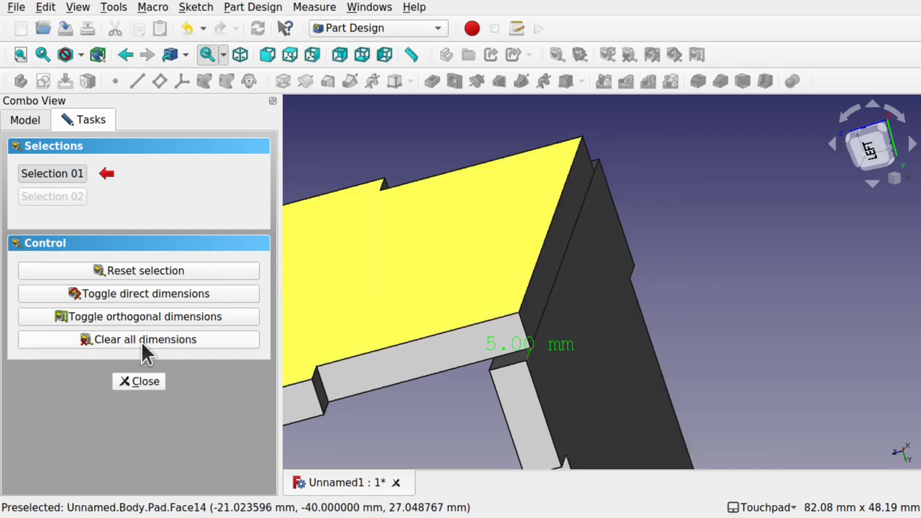
- Close the measurement, orbit the zoomed-out view over both L-shaped panels, and select FrontBackBody
left_click(141, 383)
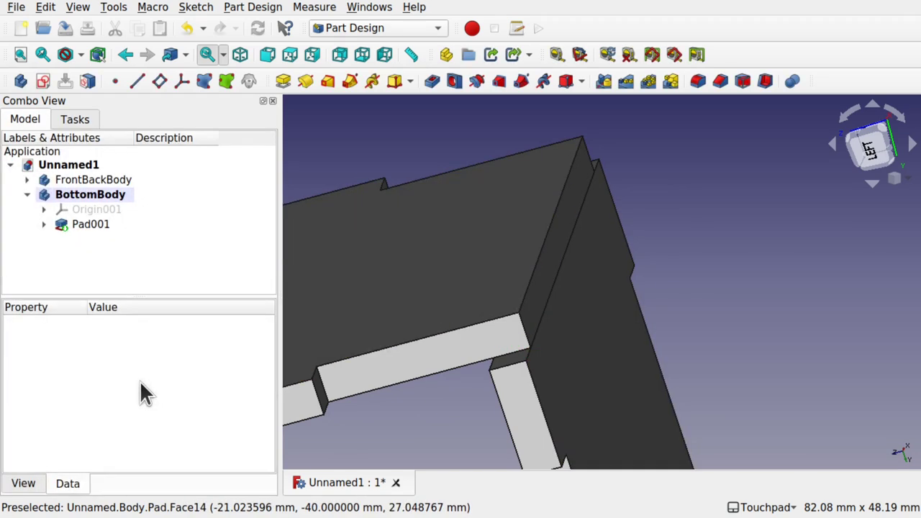
left_click_drag(419, 281, 475, 261, "alt")
scroll(475, 261, "down", 3)
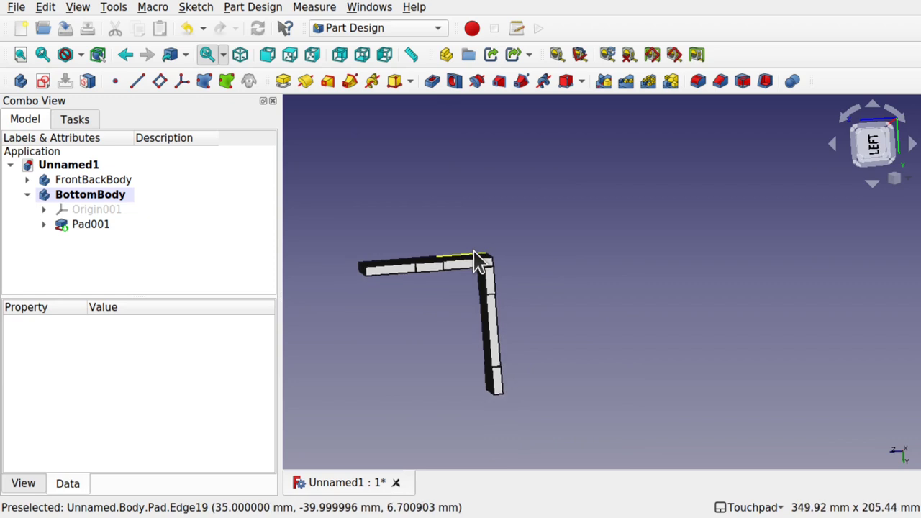
left_click_drag(405, 292, 585, 294, "alt")
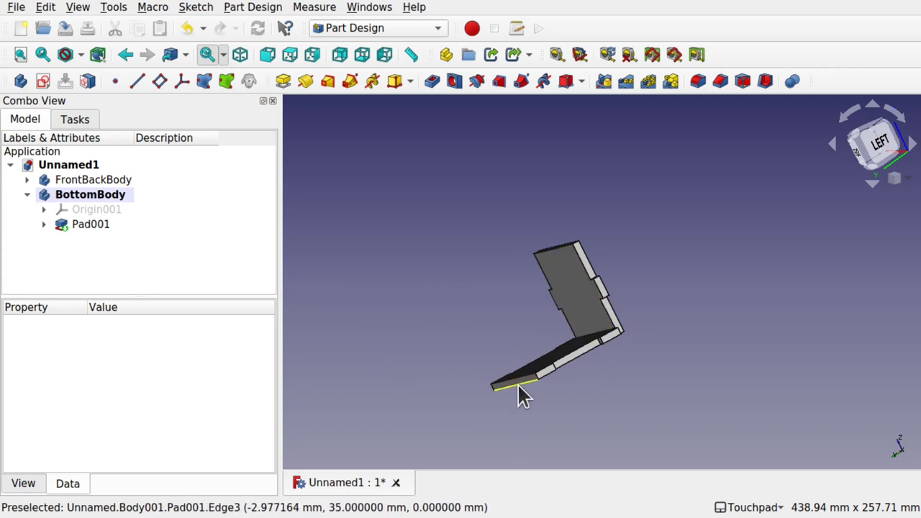
left_click_drag(559, 341, 568, 290, "alt")
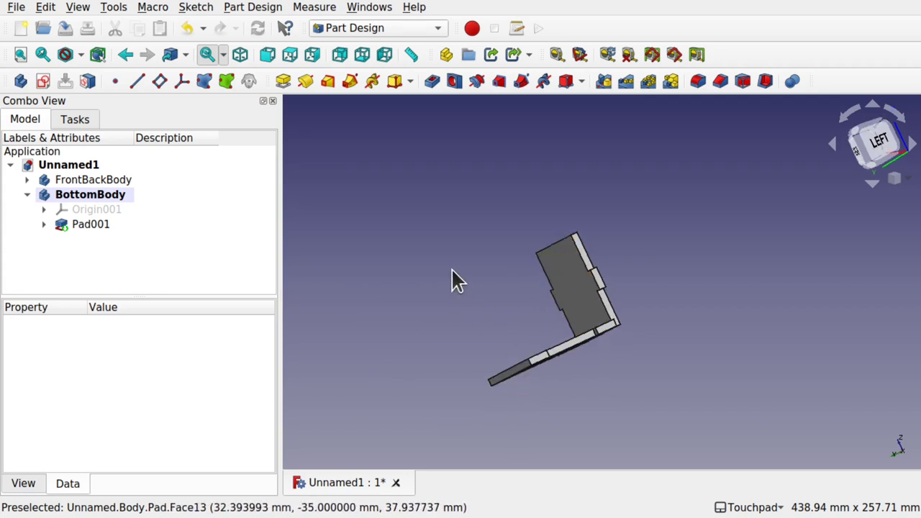
left_click(108, 180)
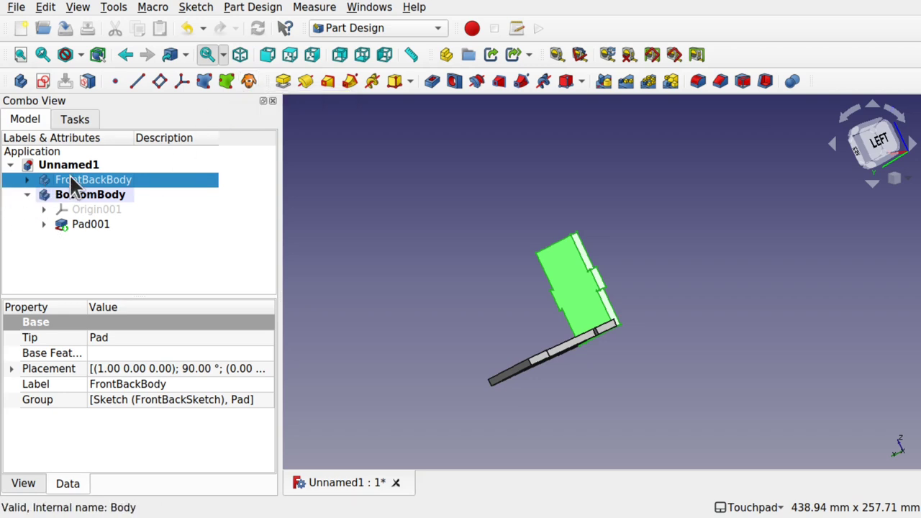
- Clone FrontBackBody into a new body, Body002, and select the clone
left_click(239, 9)
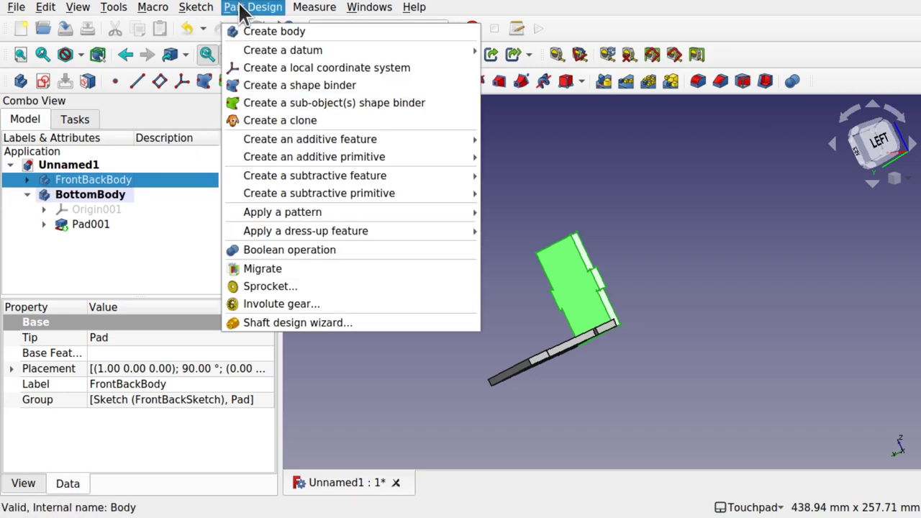
left_click(273, 121)
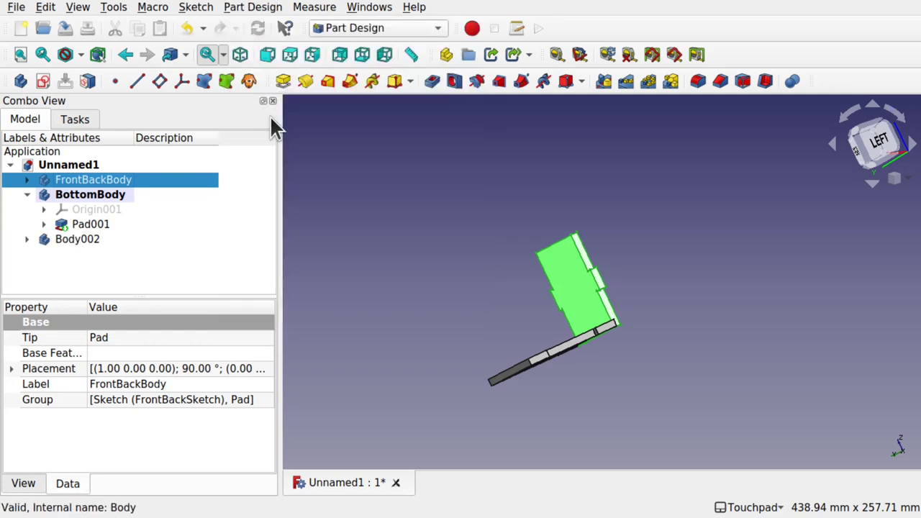
left_click(72, 241)
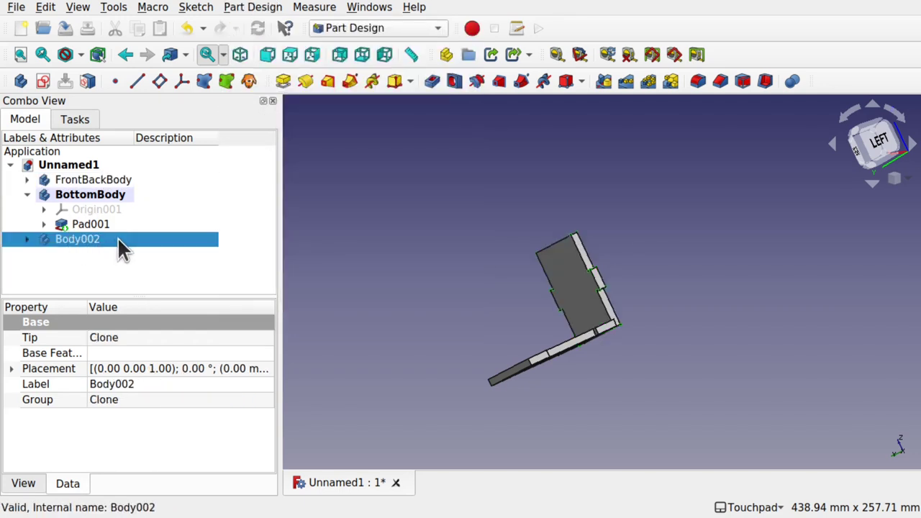
right_click(79, 244)
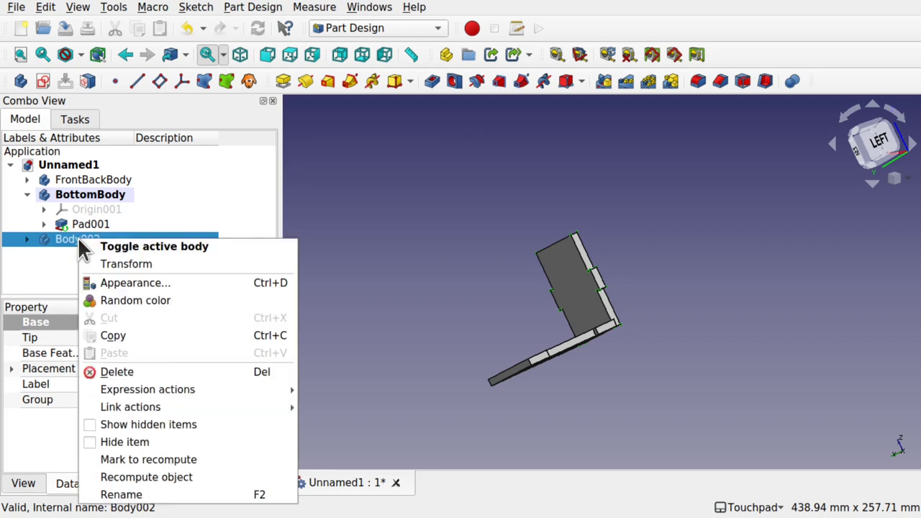
- Transform the Body002 clone to the bottom plate's far end as a second upright wall
left_click(121, 264)
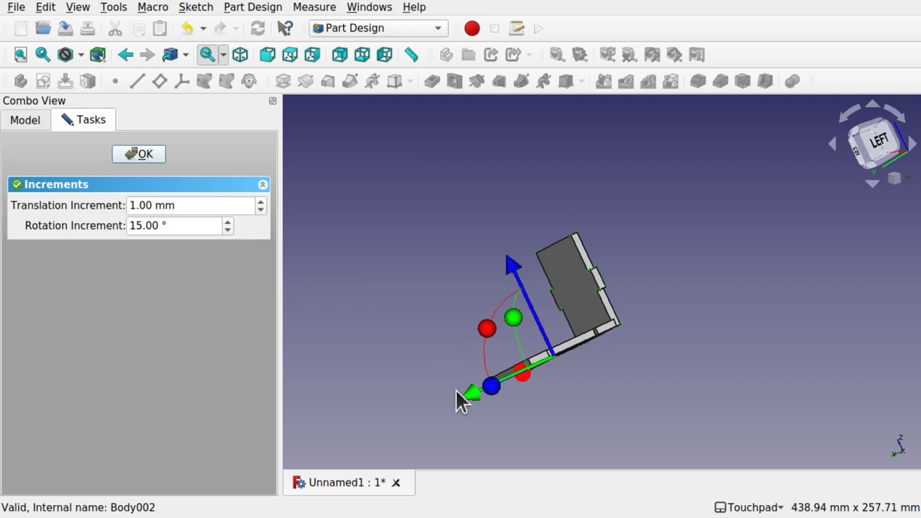
left_click_drag(474, 402, 479, 234)
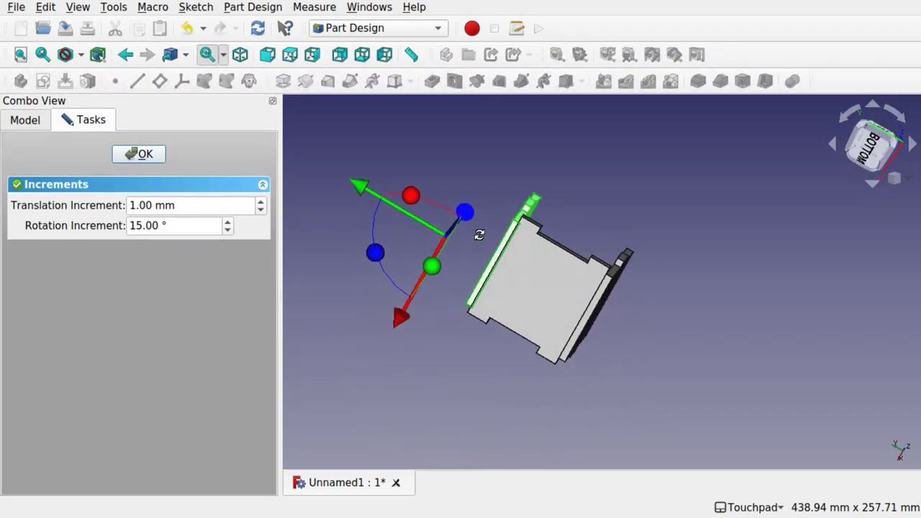
scroll(524, 231, "up", 4)
scroll(524, 232, "down", 2)
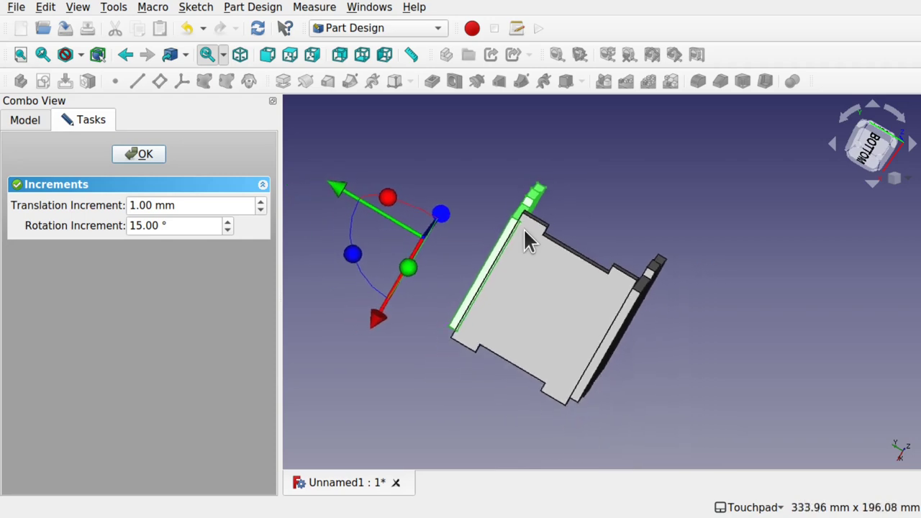
left_click_drag(344, 195, 469, 275)
left_click(144, 156)
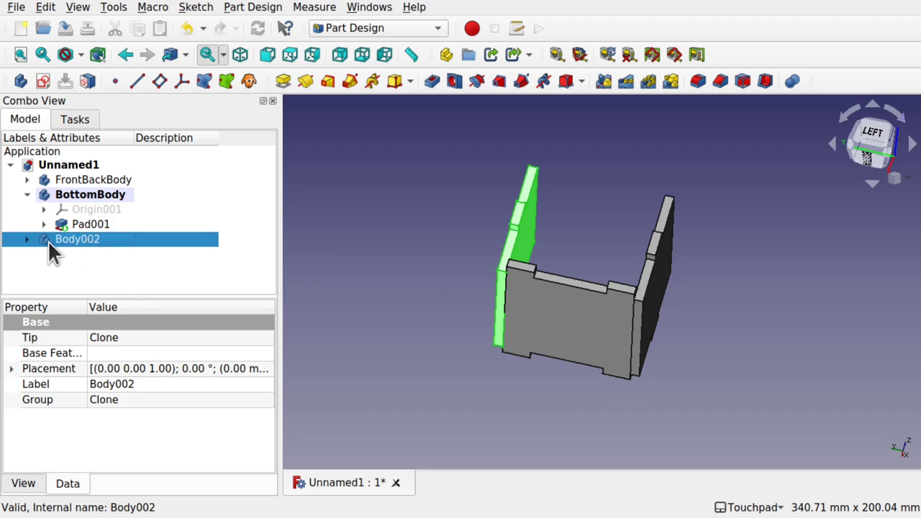
- Expand Body002's Placement > Position properties to confirm its y position of 75 mm
left_click(25, 239)
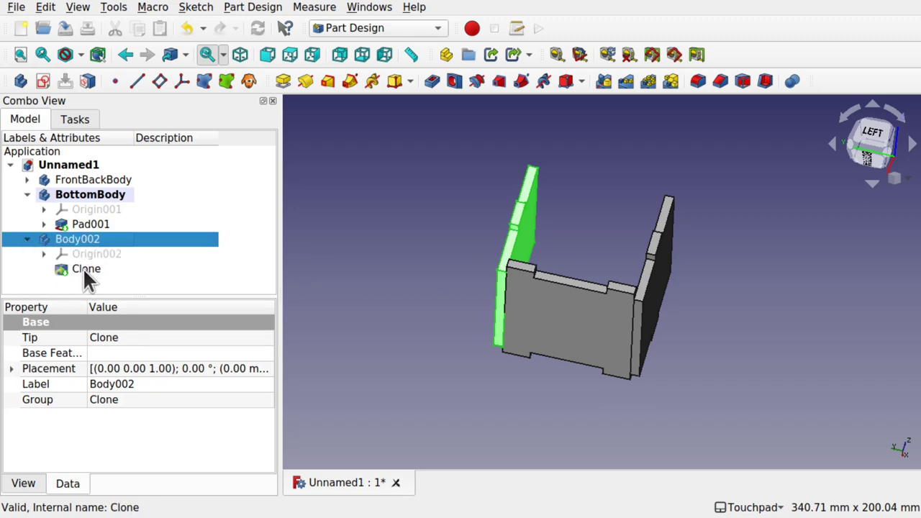
left_click(11, 369)
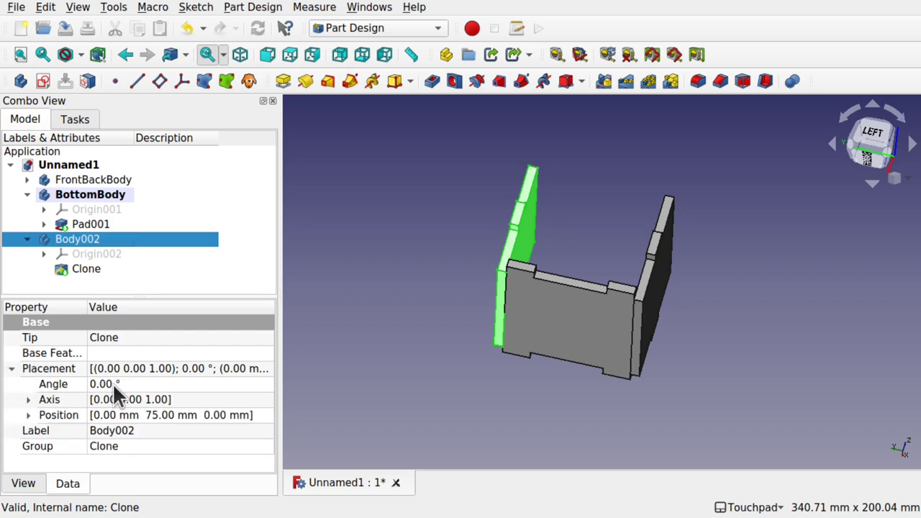
left_click(29, 415)
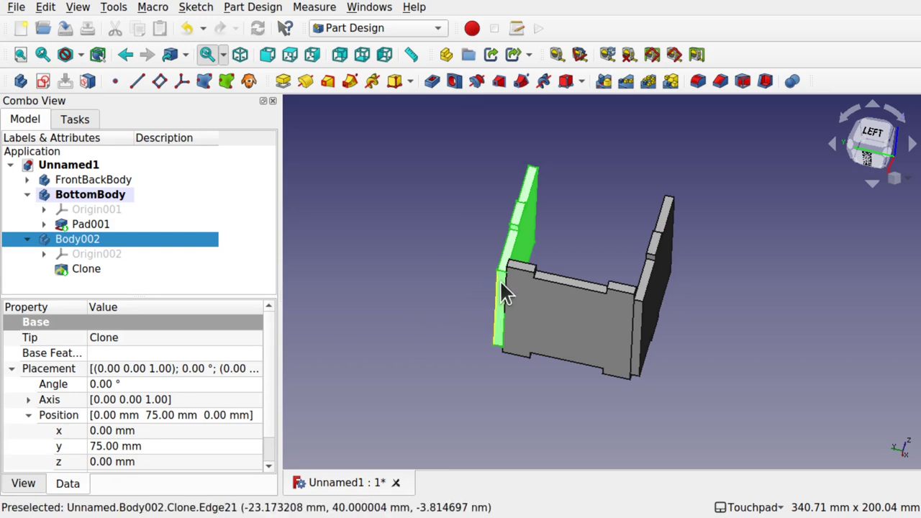
scroll(508, 302, "up", 5)
mouse_move(526, 281)
left_mouse_down()
mouse_move(623, 261)
mouse_move(647, 266)
mouse_move(547, 290)
left_mouse_up()
scroll(545, 292, "down", 2)
scroll(545, 291, "down", 3)
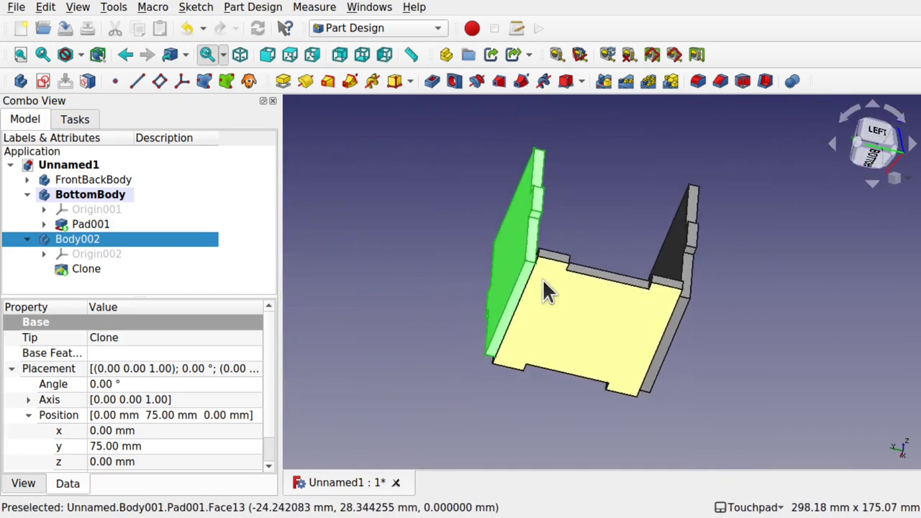
- Rename Body002 to FrontBackCloneBody
right_click(93, 241)
left_click(166, 496)
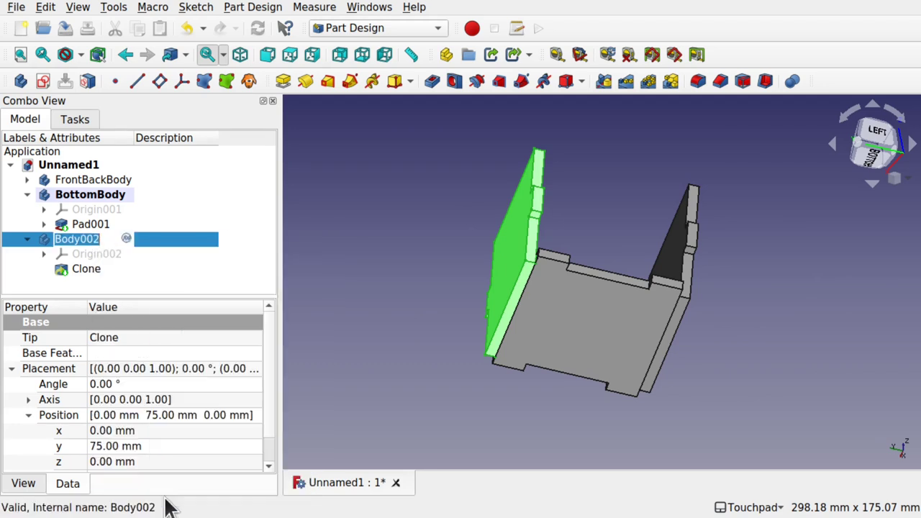
type("FrontB")
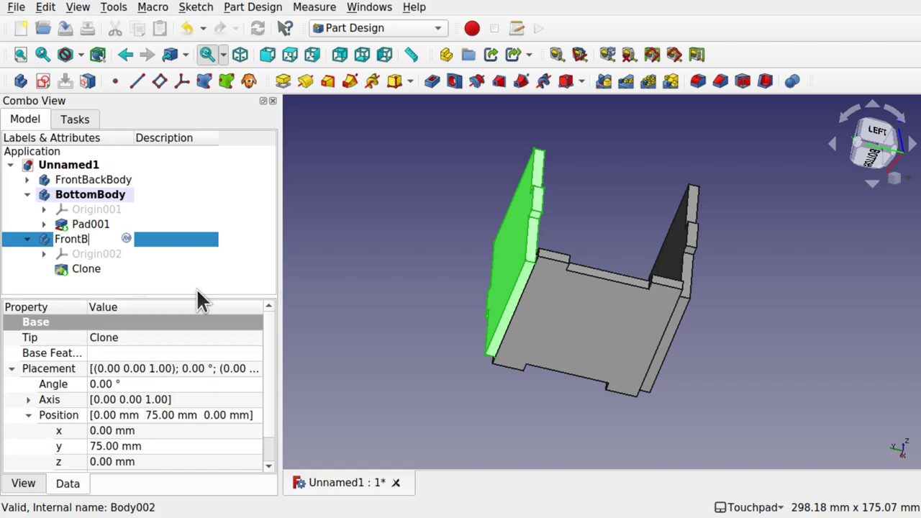
type("ackClone")
type("Body")
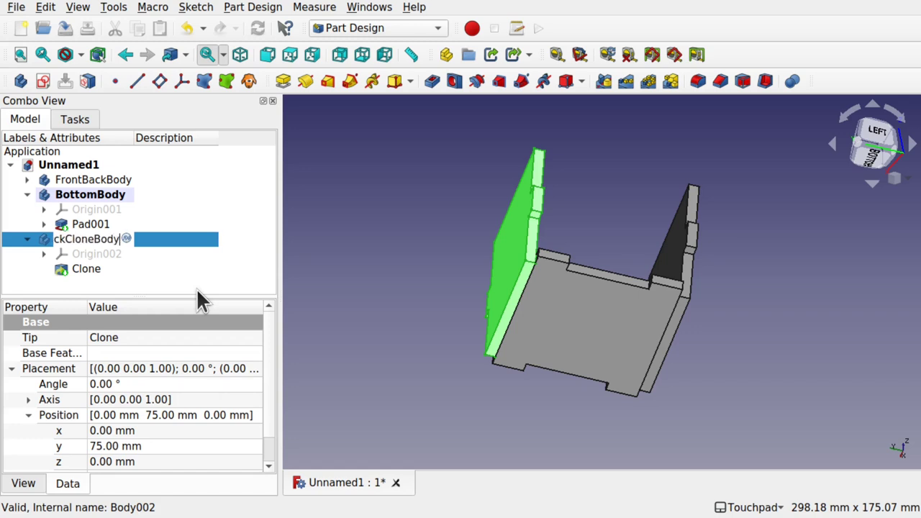
key("Return")
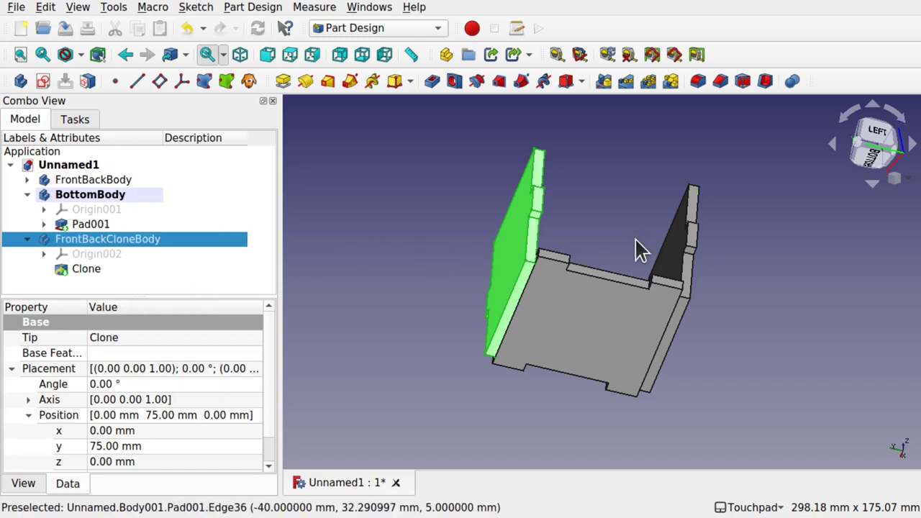
middle_click_drag(637, 251, 540, 282)
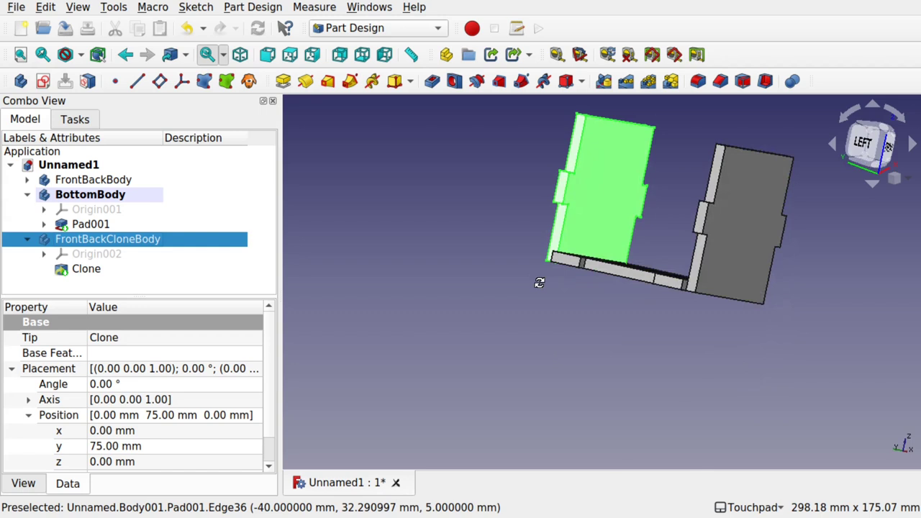
- Open FrontBackBody's FrontBackSketch for editing
left_click(766, 244)
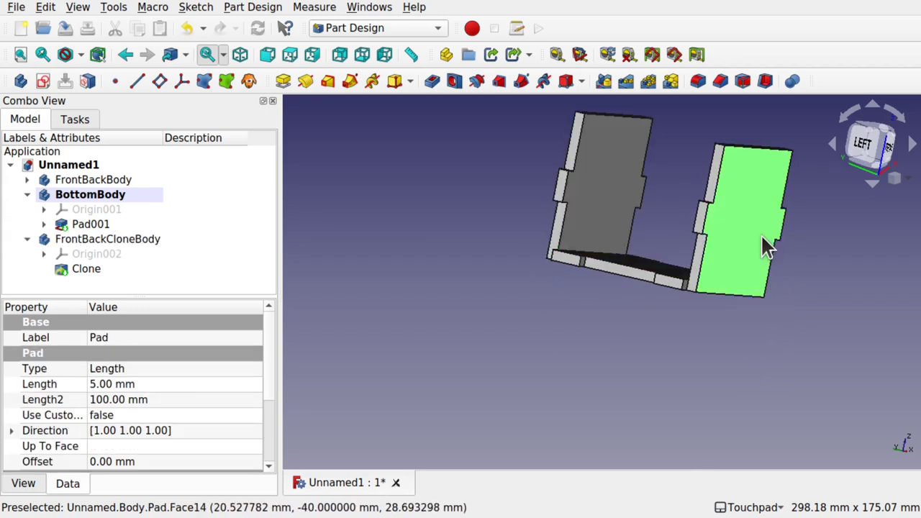
left_click(100, 181)
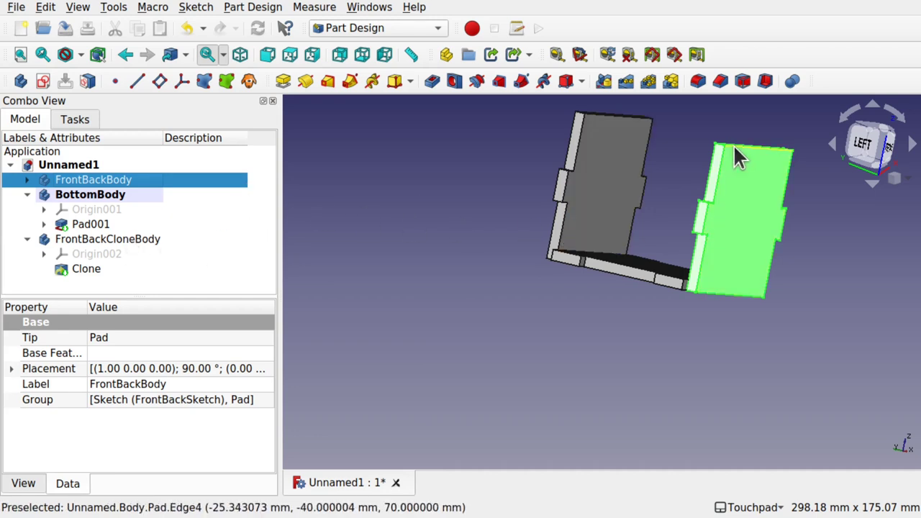
left_click(26, 180)
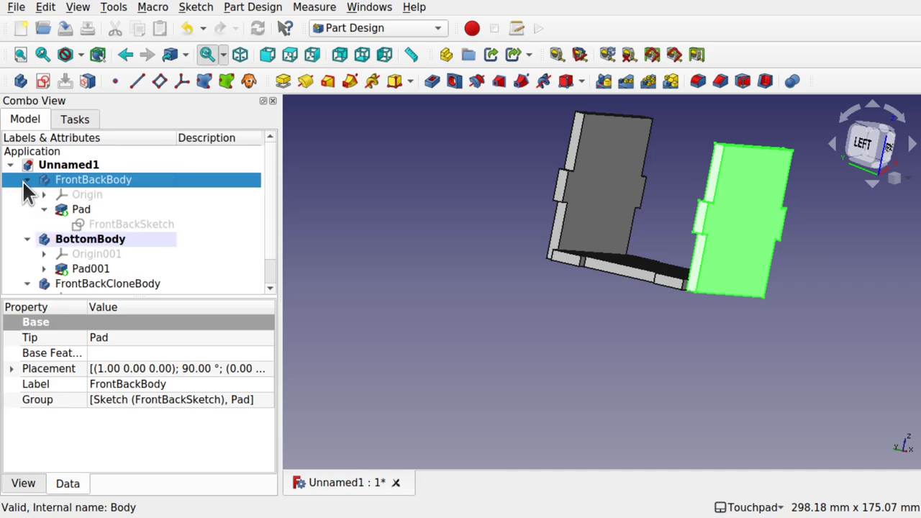
left_click(122, 227)
double_click(122, 227)
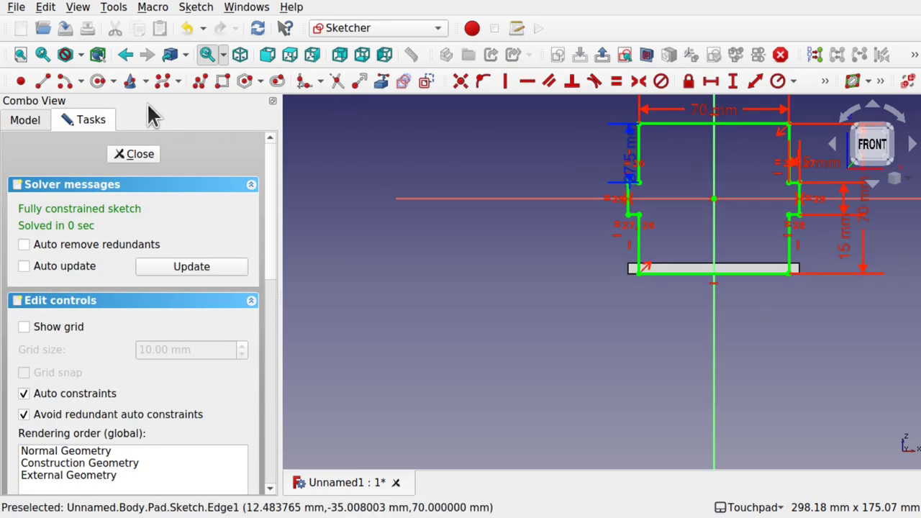
- Draw a circle centred on the sketch origin, cutting a hole in both panels
left_click(97, 82)
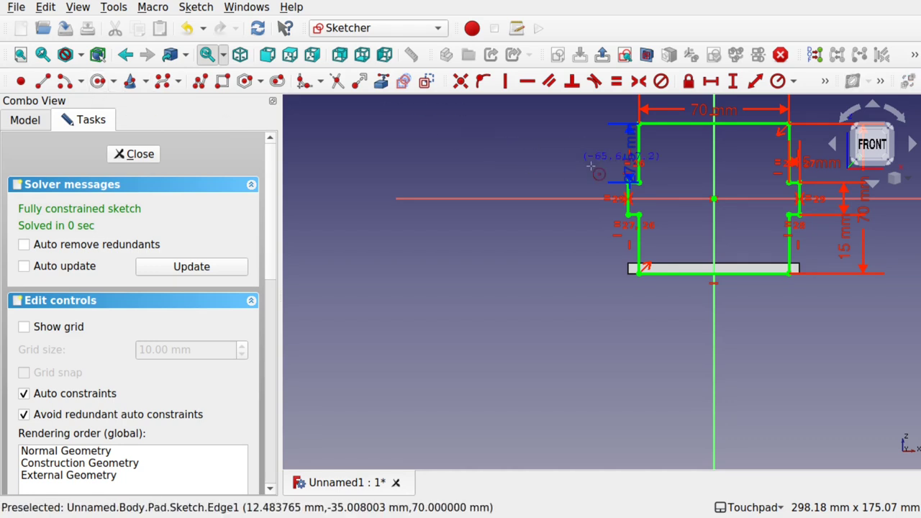
left_click(715, 198)
left_click(737, 222)
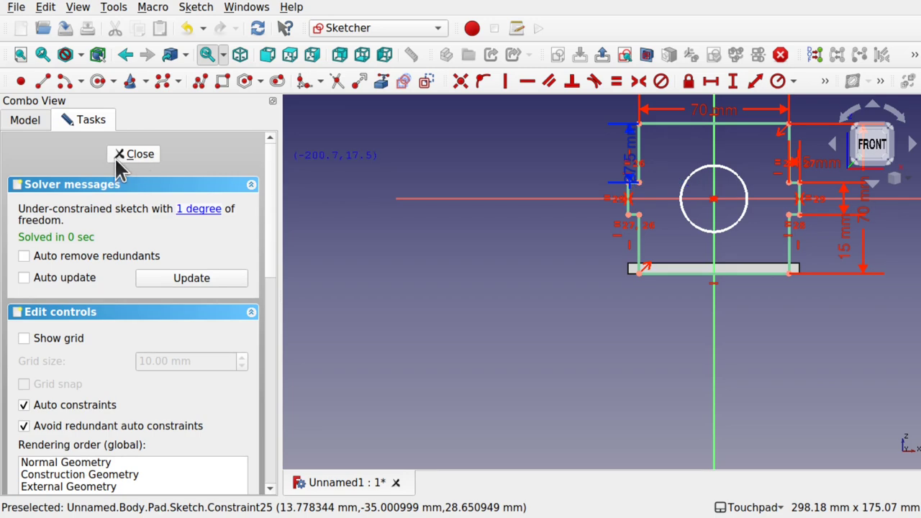
mouse_move(609, 221)
left_mouse_down("alt")
mouse_move(745, 254)
mouse_move(735, 288)
mouse_move(639, 254)
left_mouse_up("alt")
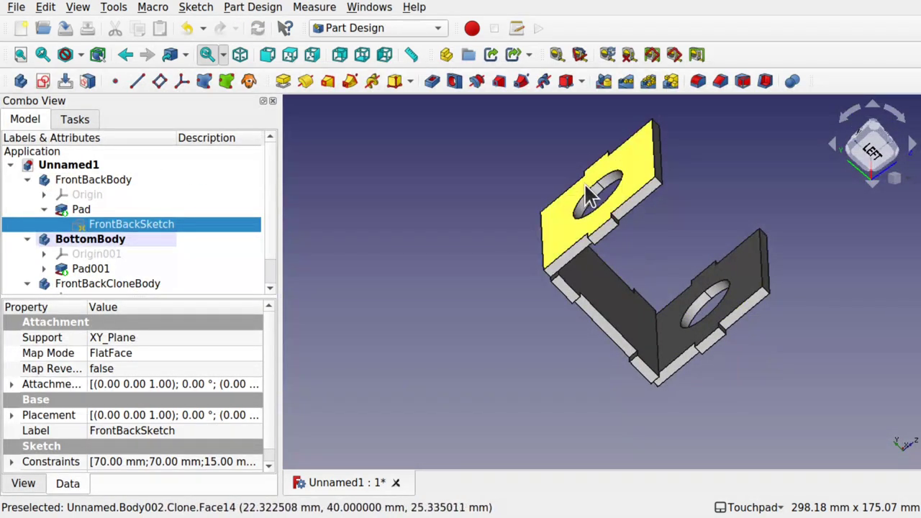
left_click_drag(722, 248, 679, 220, "alt")
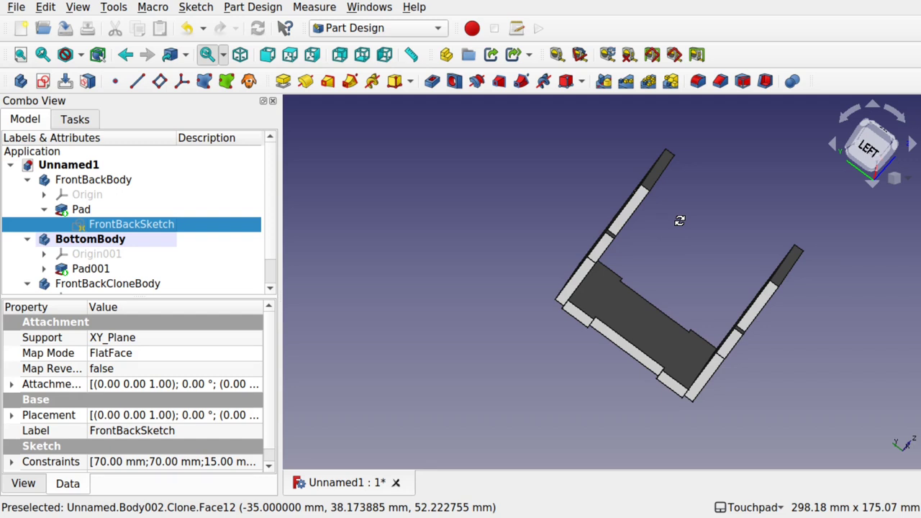
left_click_drag(679, 220, 647, 254, "alt")
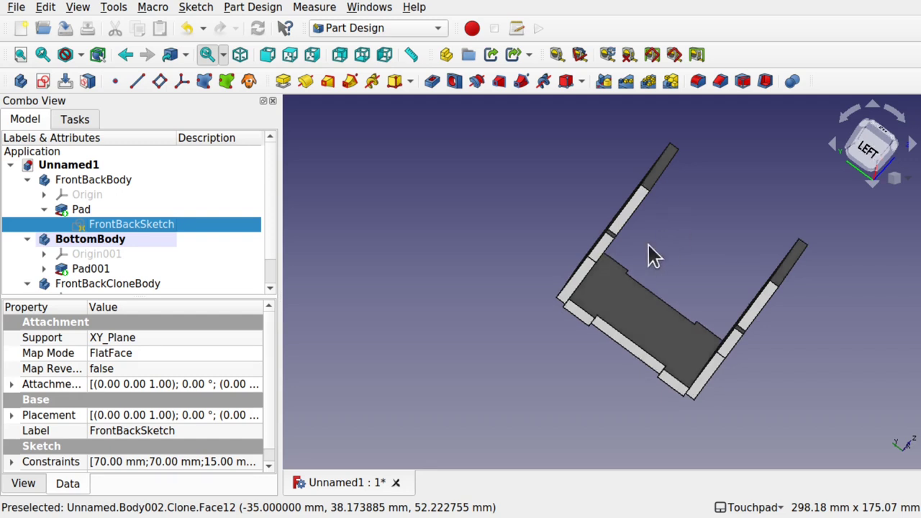
- Delete the central circle from FrontBackSketch and close the sketch
double_click(183, 227)
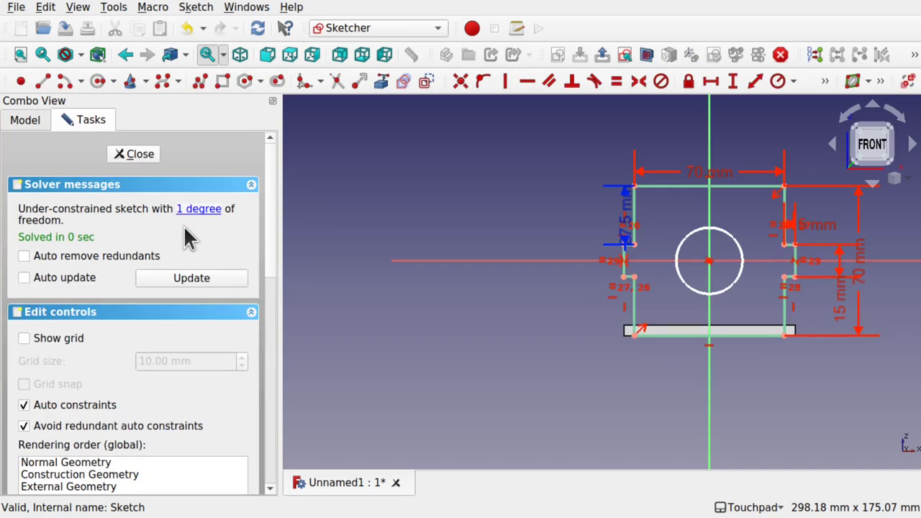
left_click(748, 261)
key("Delete")
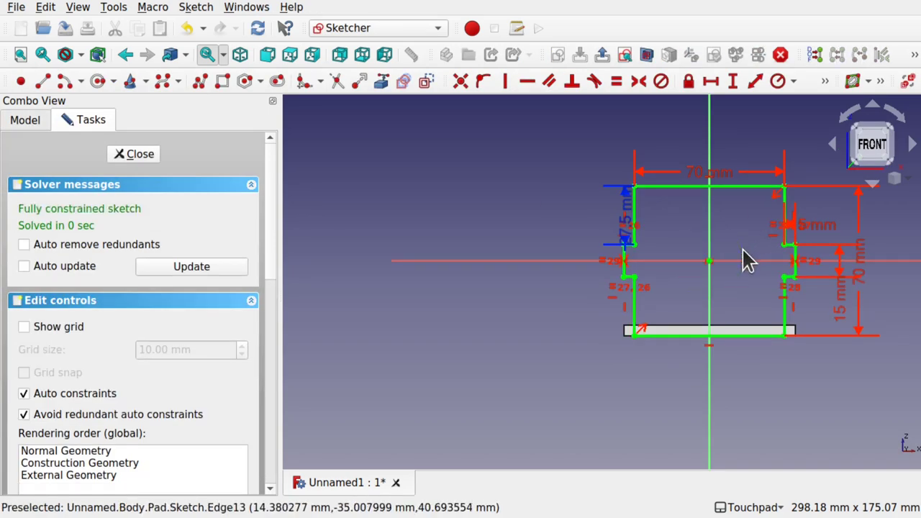
left_click(134, 153)
mouse_move(565, 257)
left_mouse_down("alt")
mouse_move(690, 269)
mouse_move(622, 202)
mouse_move(777, 259)
mouse_move(719, 251)
mouse_move(710, 270)
mouse_move(654, 248)
mouse_move(669, 238)
left_mouse_up("alt")
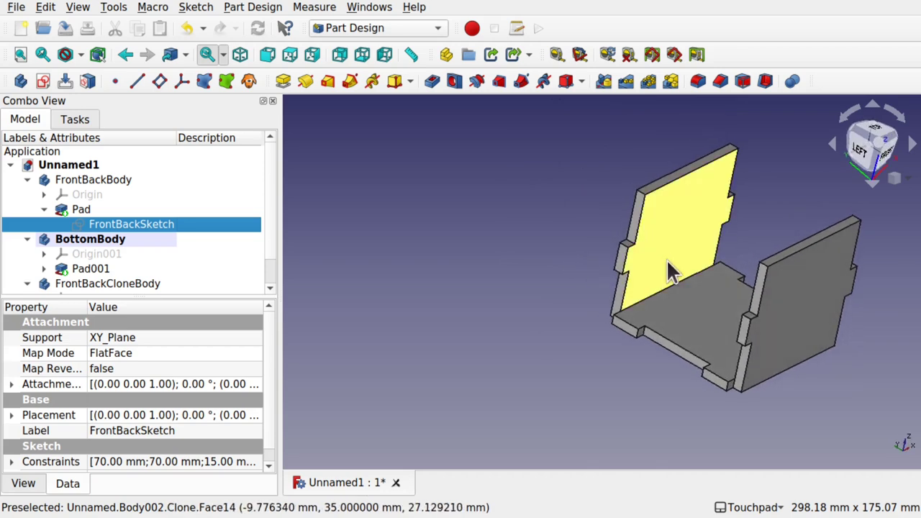
- Orbit around the box, then switch to the standard left view
left_click(669, 237)
left_click_drag(755, 331, 497, 276, "alt")
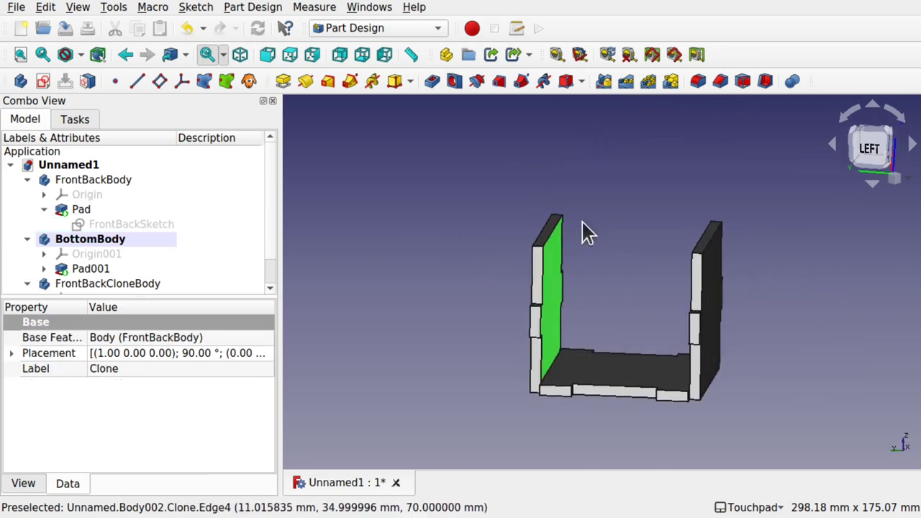
left_click_drag(643, 208, 657, 356, "alt")
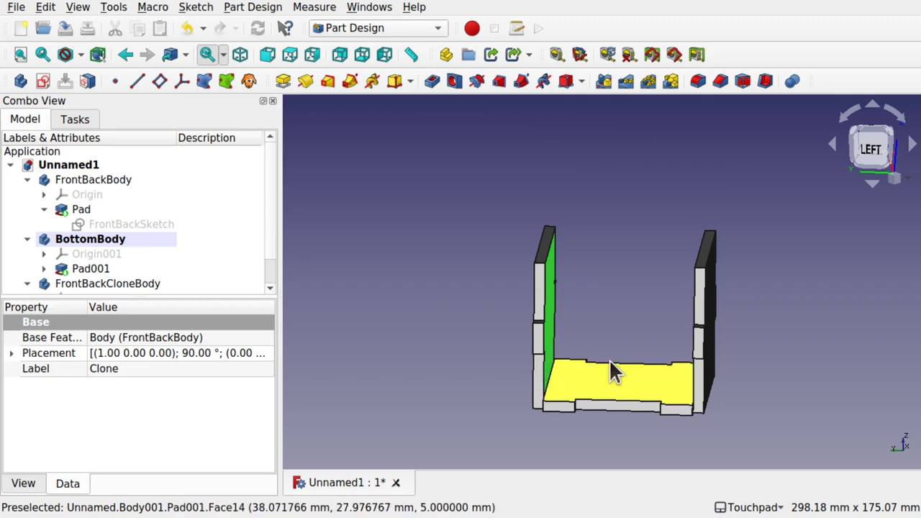
left_click_drag(618, 373, 514, 403, "alt")
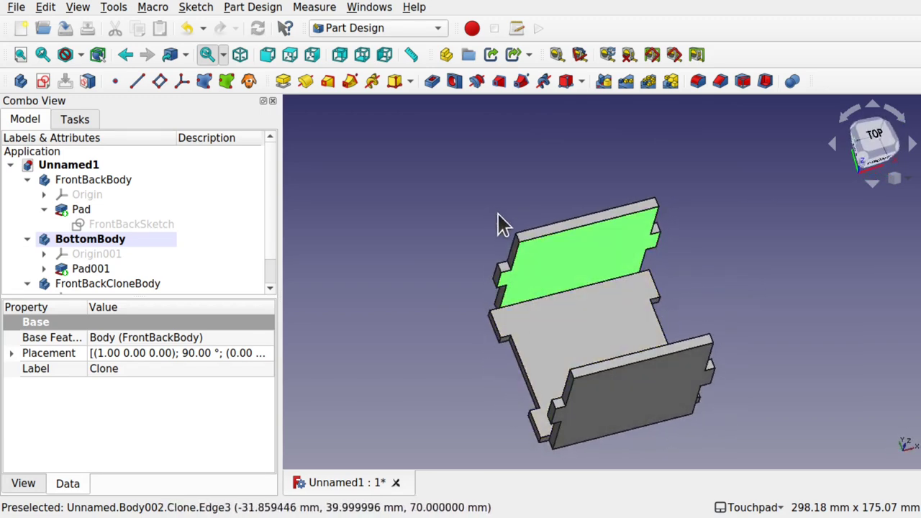
left_click(624, 221)
left_click_drag(624, 222, 776, 213, "alt")
left_click(860, 151)
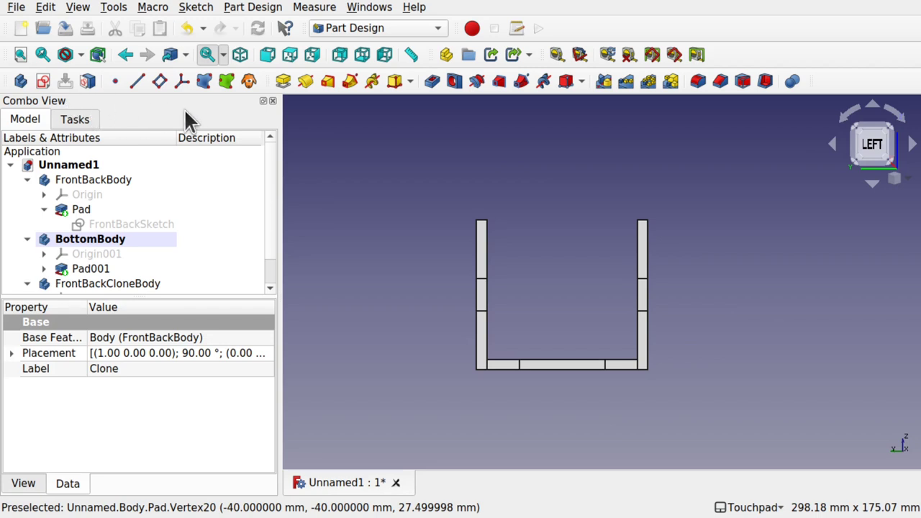
- Clear the selection and collapse FrontBackCloneBody, BottomBody and FrontBackBody in the tree
left_click(407, 206)
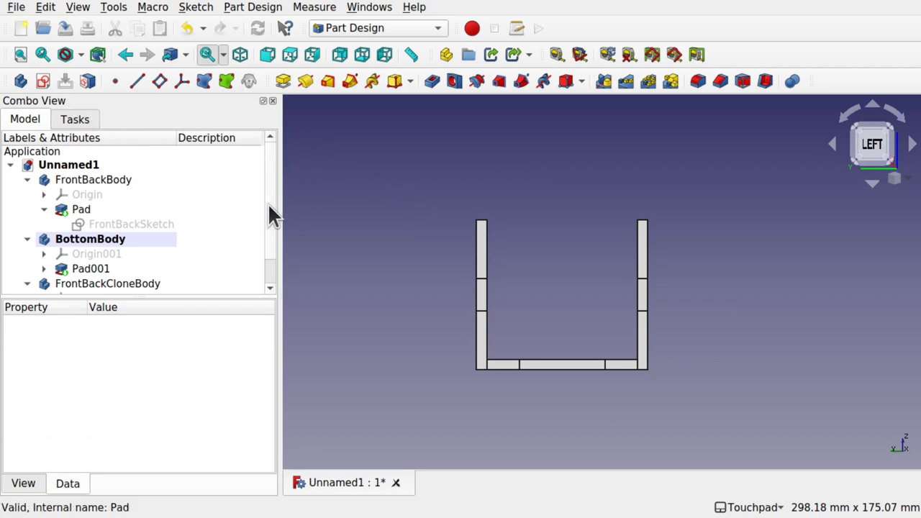
scroll(268, 253, "down", 1)
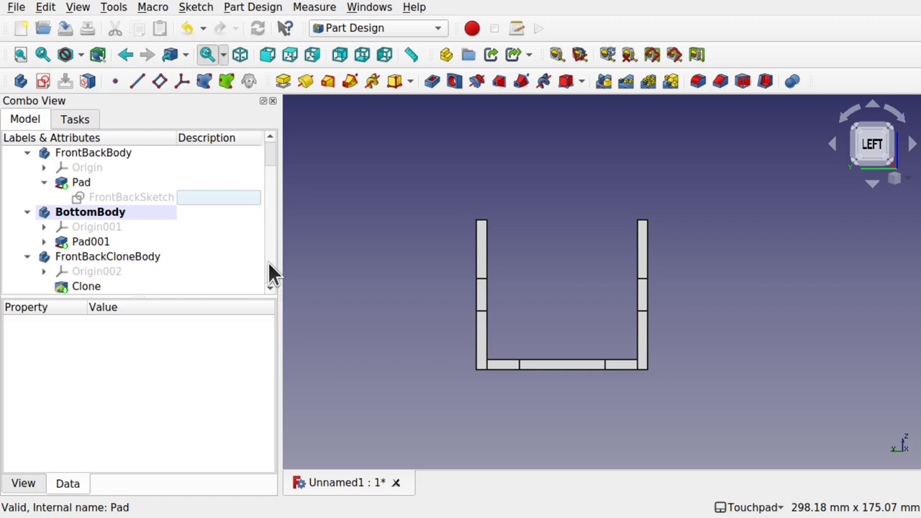
left_click(28, 257)
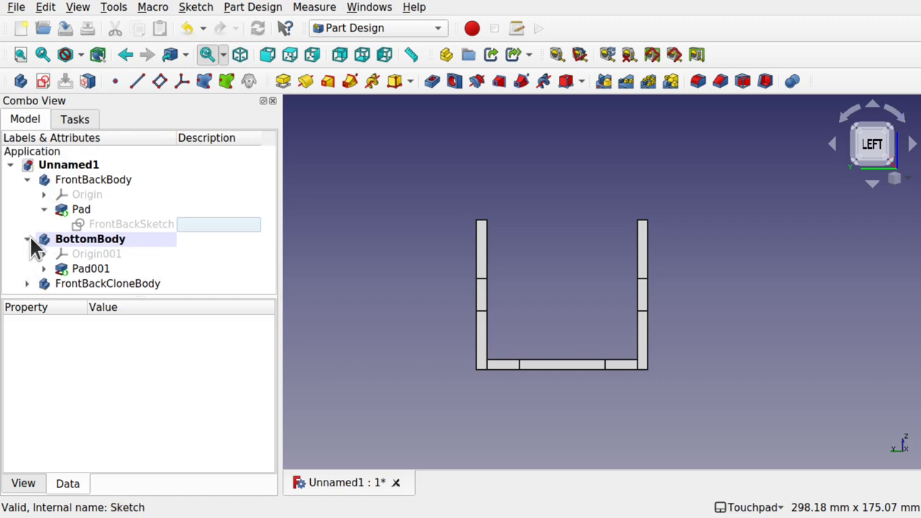
left_click(28, 238)
left_click(27, 180)
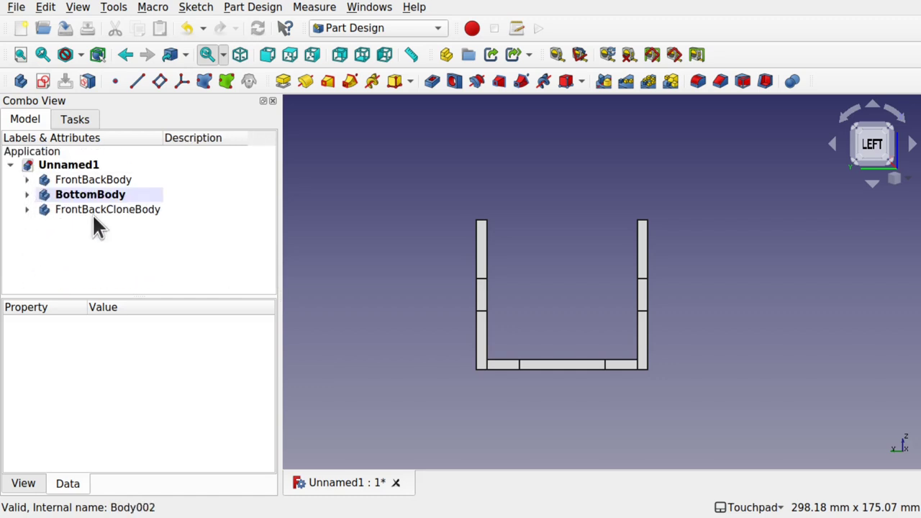
- Create Body003 and start a new sketch on its YZ_Plane003
left_click(20, 80)
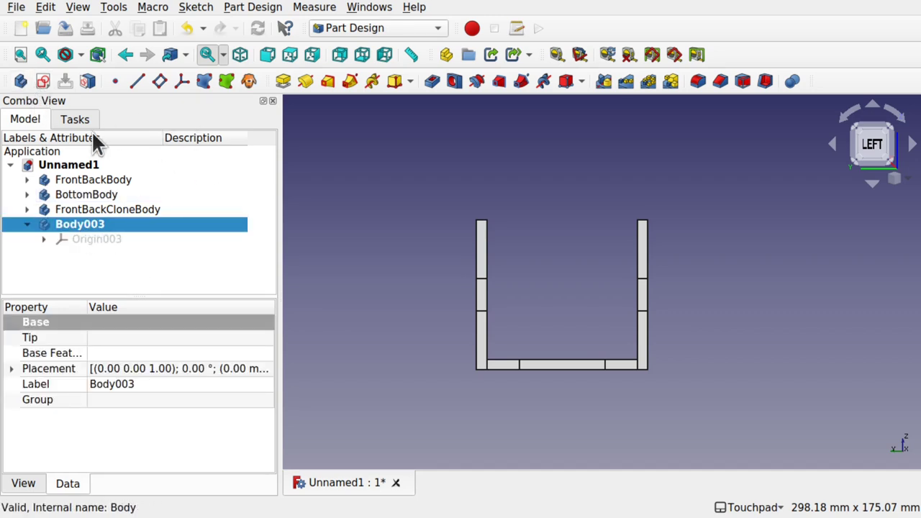
left_click(39, 78)
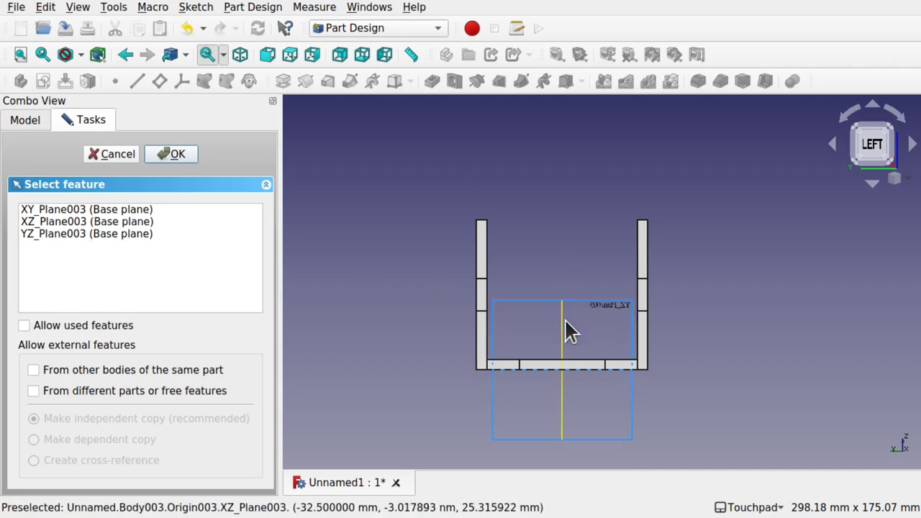
mouse_move(565, 329)
middle_mouse_down()
mouse_move(422, 304)
mouse_move(555, 333)
mouse_move(592, 360)
mouse_move(594, 328)
mouse_move(575, 338)
middle_mouse_up()
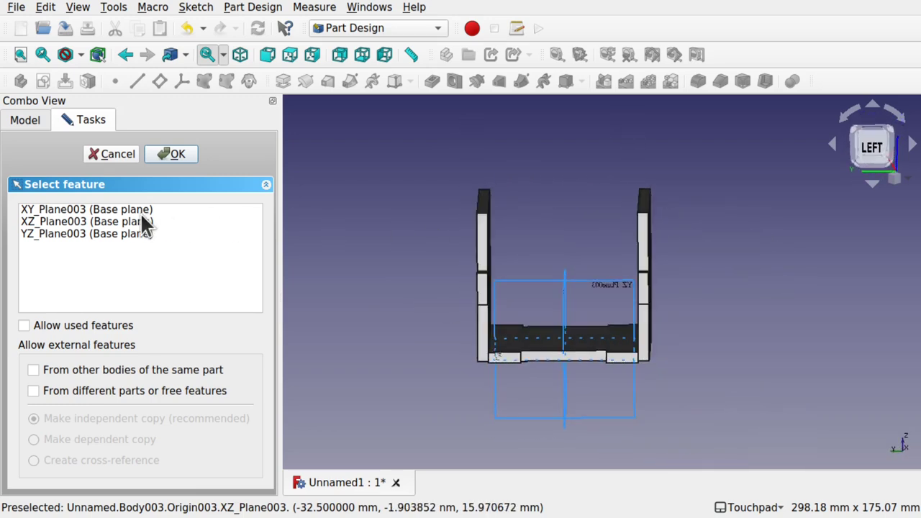
left_click(96, 232)
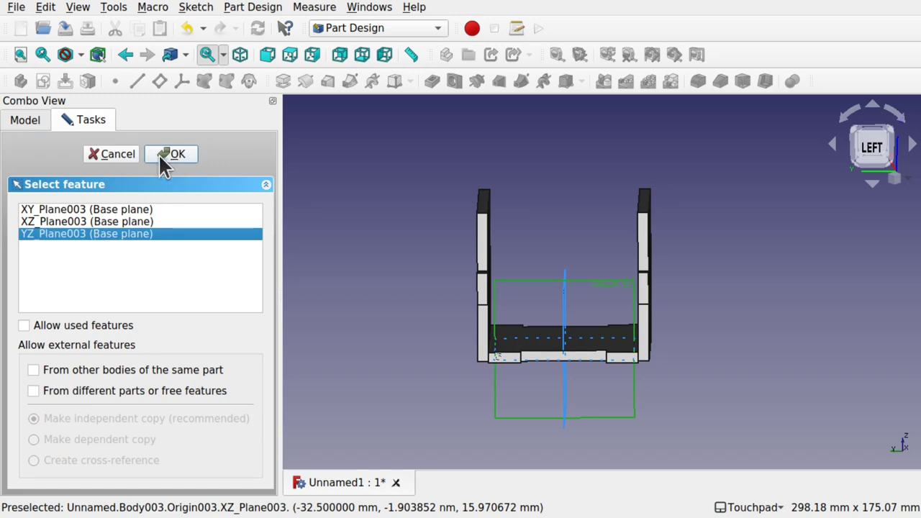
left_click(176, 155)
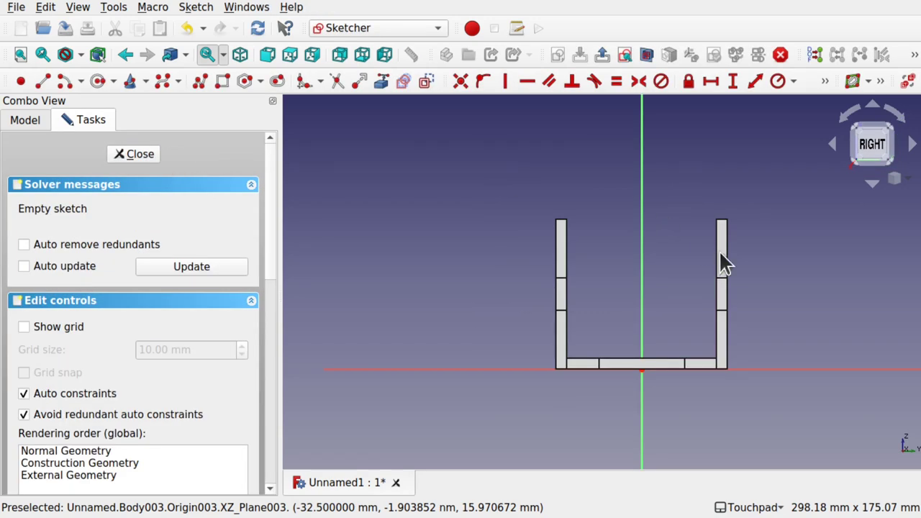
- Sketch a large slot enclosing the box and close the sketch
mouse_move(719, 251)
middle_mouse_down()
mouse_move(609, 249)
mouse_move(698, 245)
middle_mouse_up()
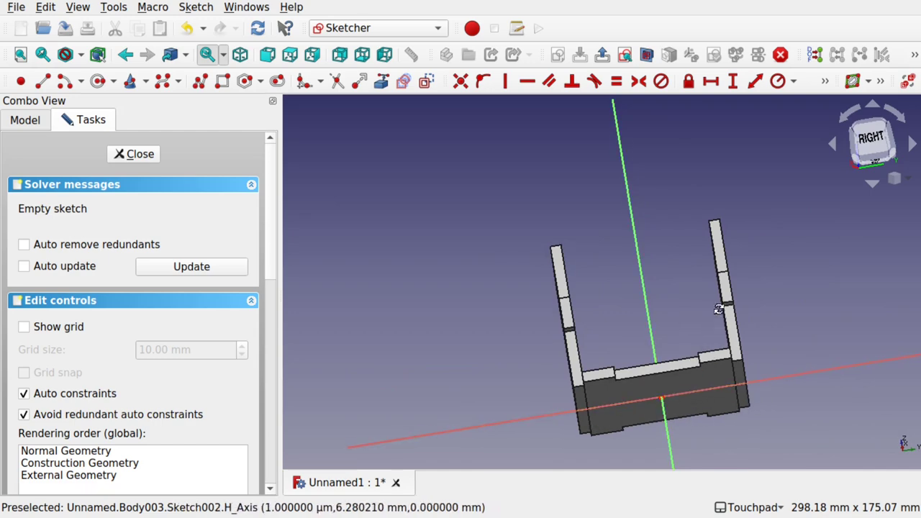
middle_click_drag(718, 309, 713, 337)
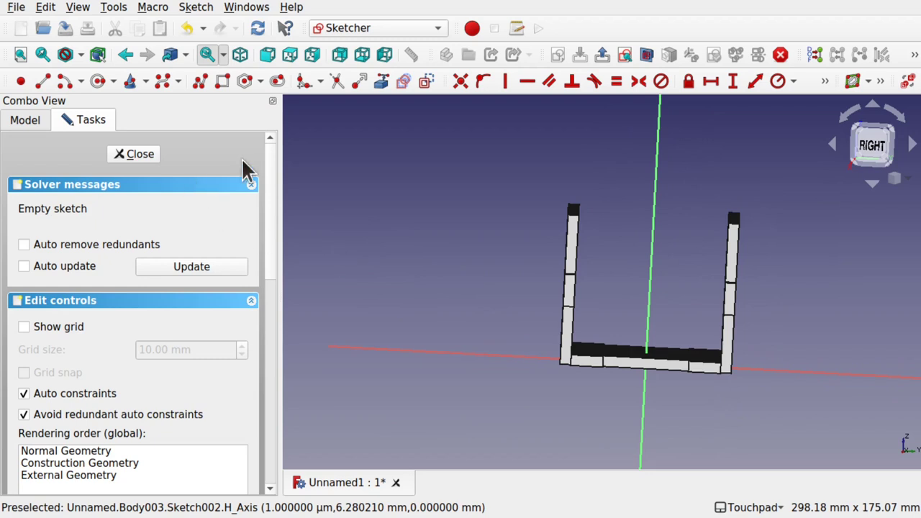
left_click(277, 80)
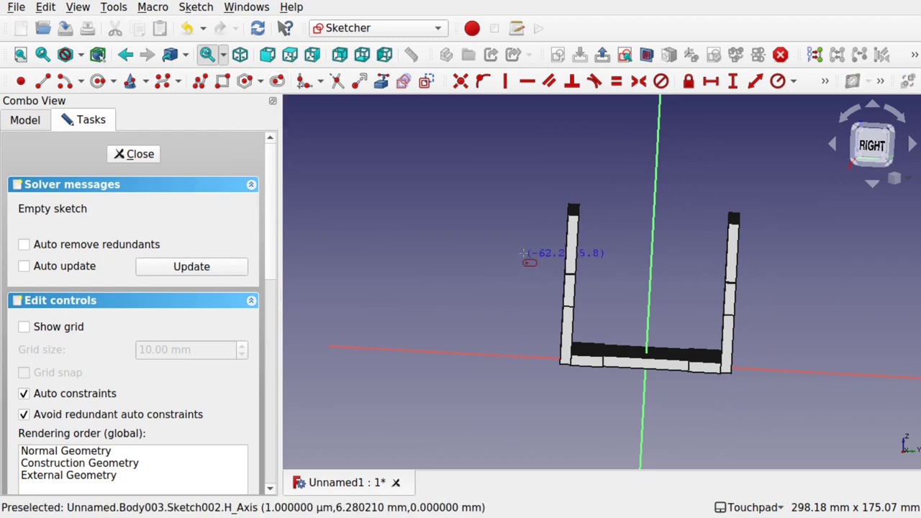
left_click(513, 257)
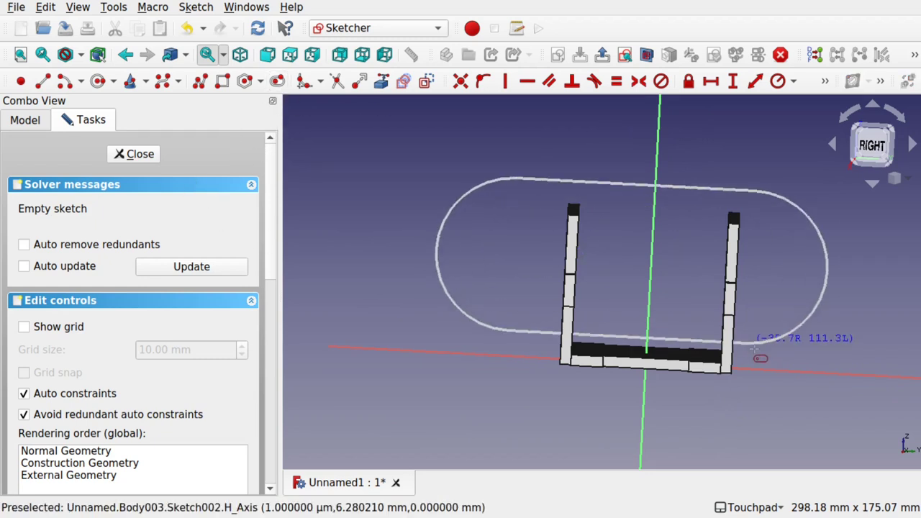
left_click(745, 392)
mouse_move(744, 390)
middle_mouse_down()
mouse_move(712, 309)
mouse_move(540, 292)
middle_mouse_up()
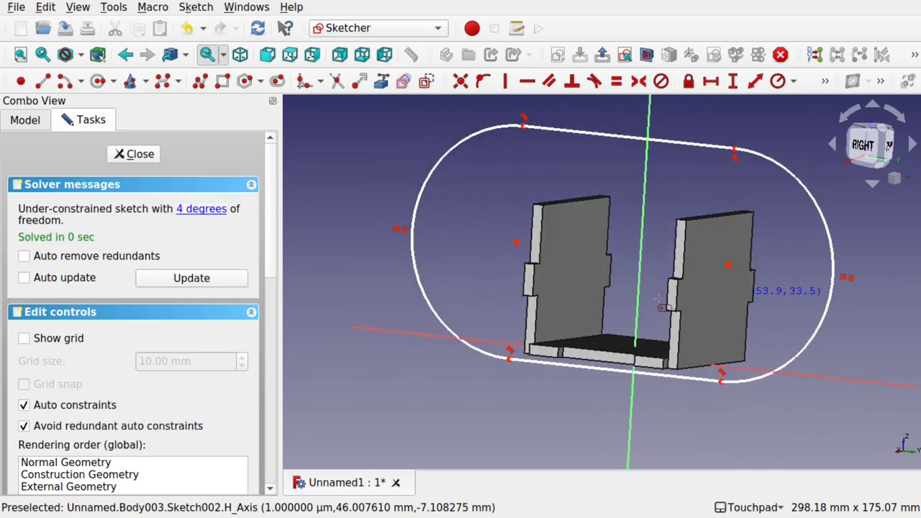
left_click(140, 154)
- Pad the slot sketch with a length of 5 mm
middle_click_drag(643, 266, 549, 269, "shift")
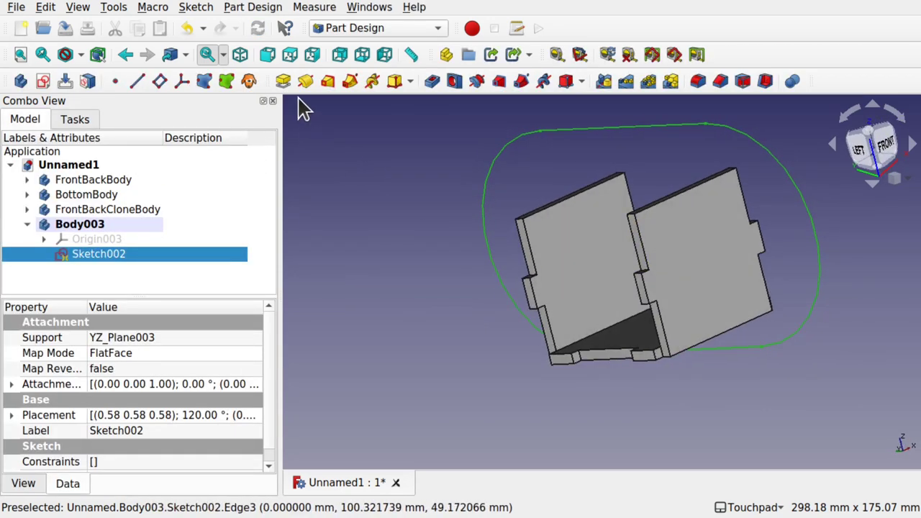
left_click(284, 85)
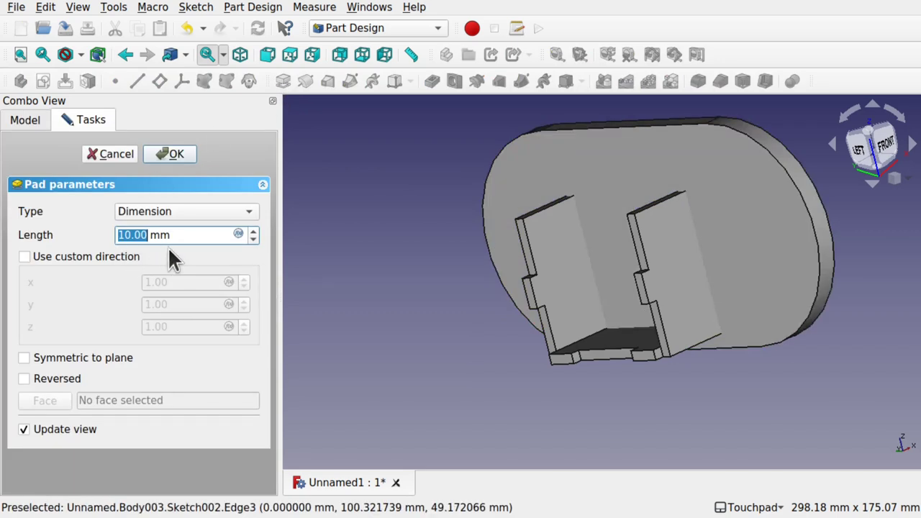
type("5")
left_click(176, 154)
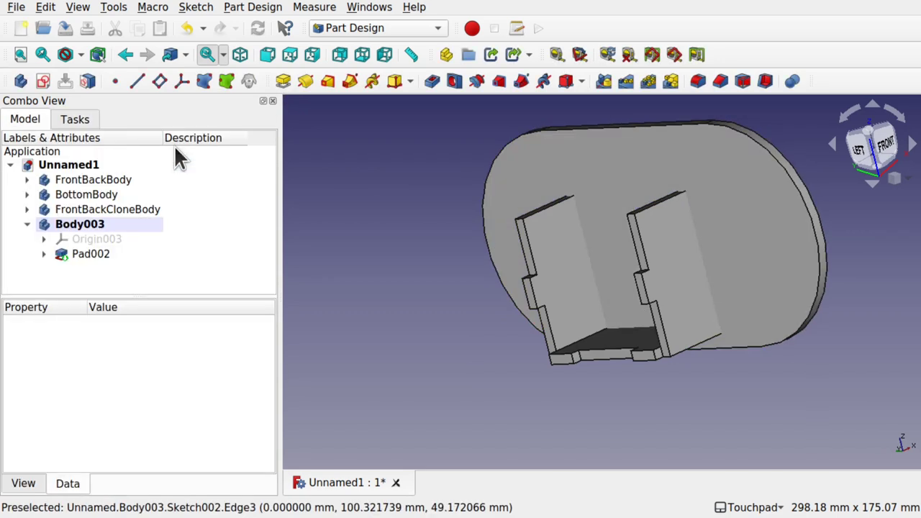
left_click(67, 224)
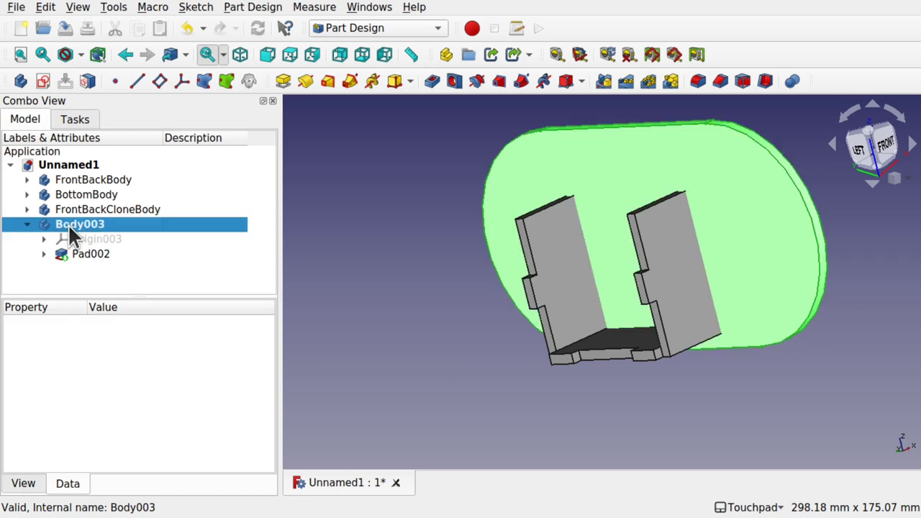
- Transform Body003 along X to about -3 mm so it sits against the box's end
right_click(79, 224)
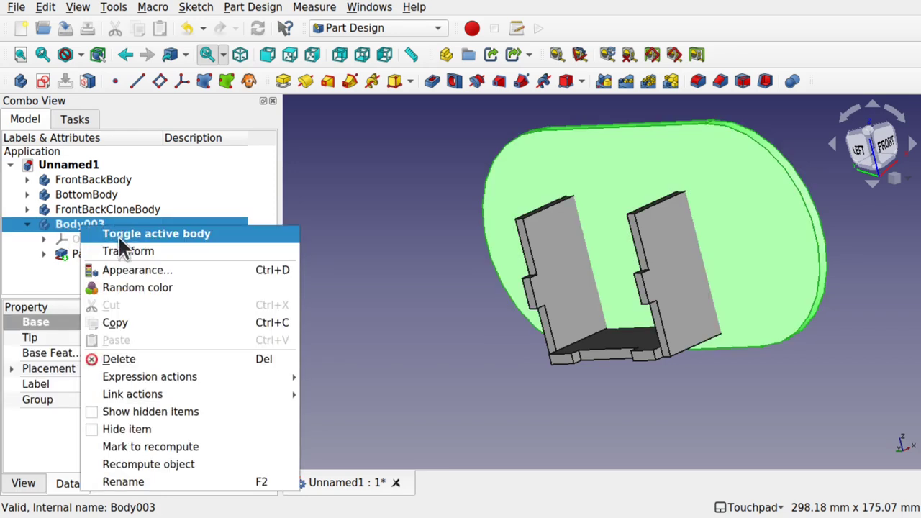
left_click(140, 249)
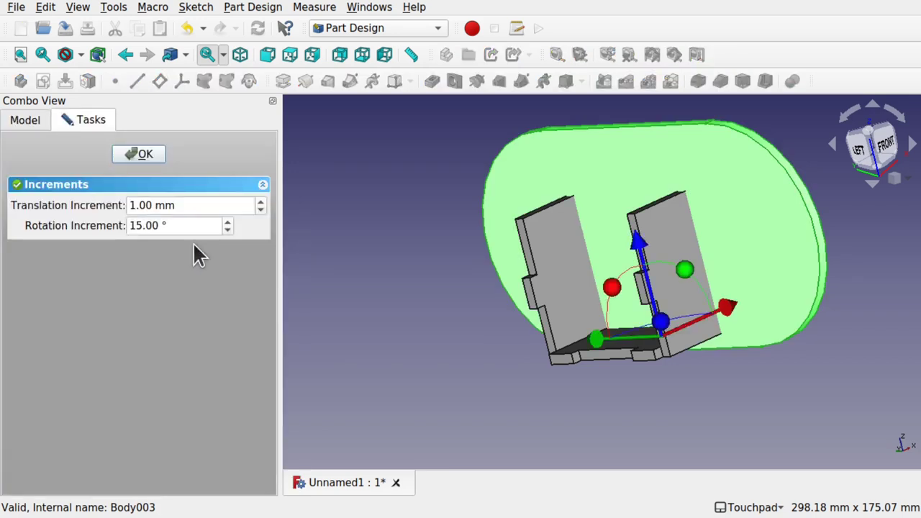
left_click(728, 317)
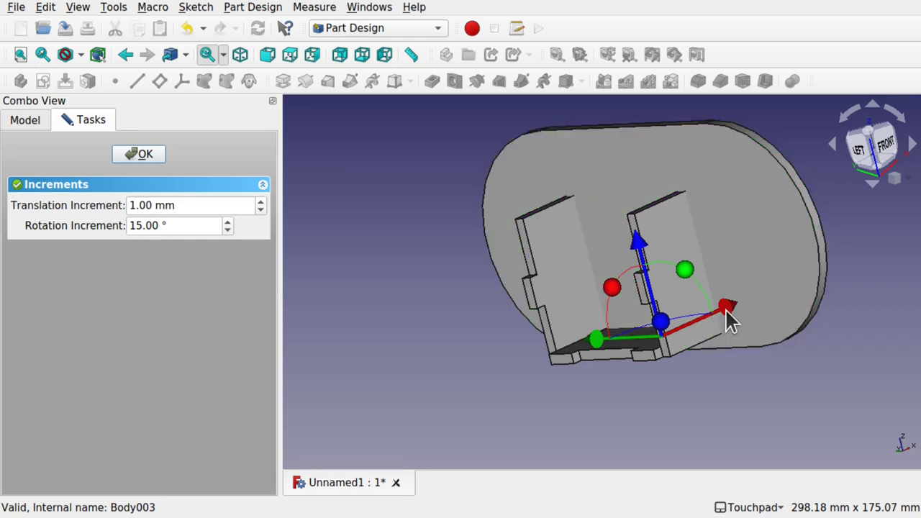
left_click_drag(728, 317, 681, 342)
mouse_move(610, 342)
middle_mouse_down()
mouse_move(565, 335)
mouse_move(608, 358)
mouse_move(618, 407)
mouse_move(596, 396)
mouse_move(561, 348)
mouse_move(611, 343)
middle_mouse_up()
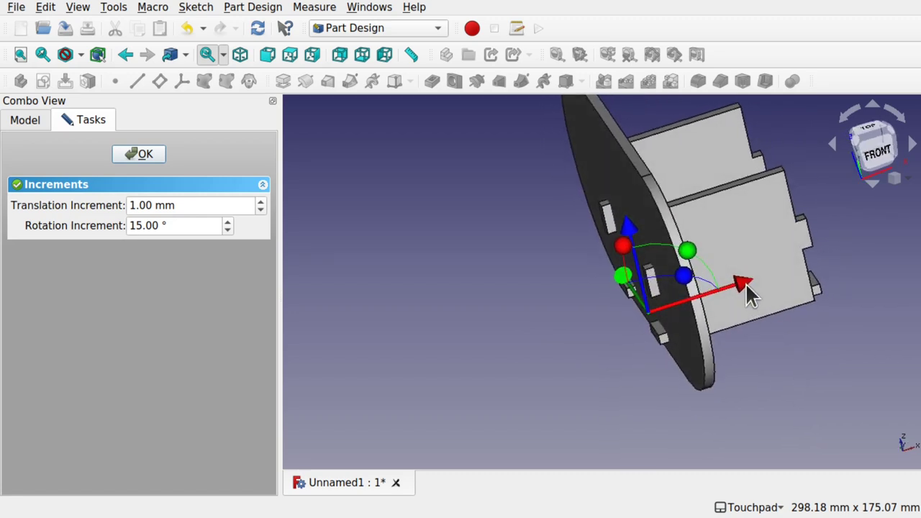
mouse_move(746, 288)
middle_mouse_down()
mouse_move(717, 298)
mouse_move(730, 287)
middle_mouse_up()
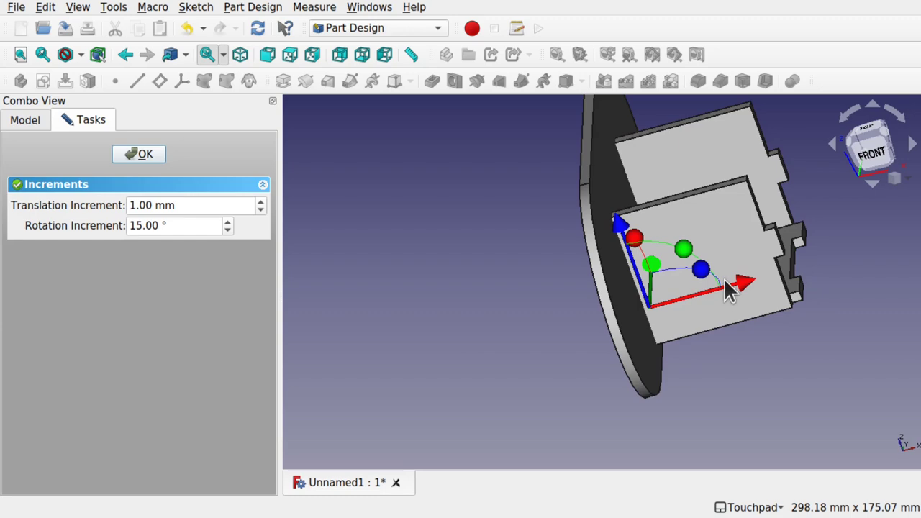
left_click_drag(733, 287, 735, 288)
middle_click_drag(736, 287, 666, 235)
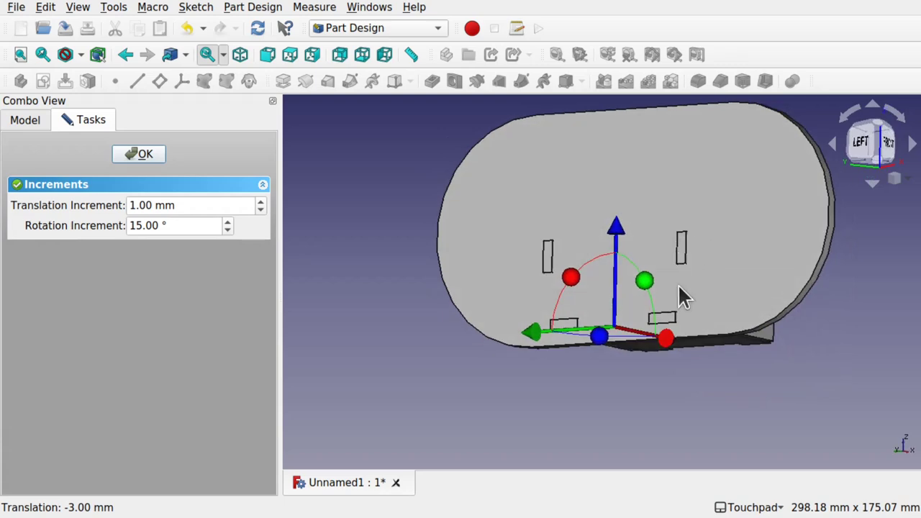
middle_click_drag(719, 246, 608, 398)
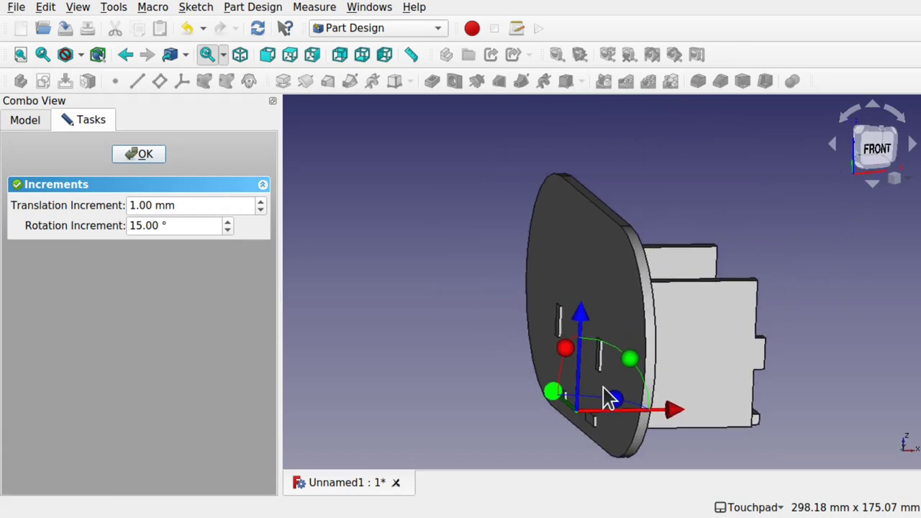
left_click(146, 155)
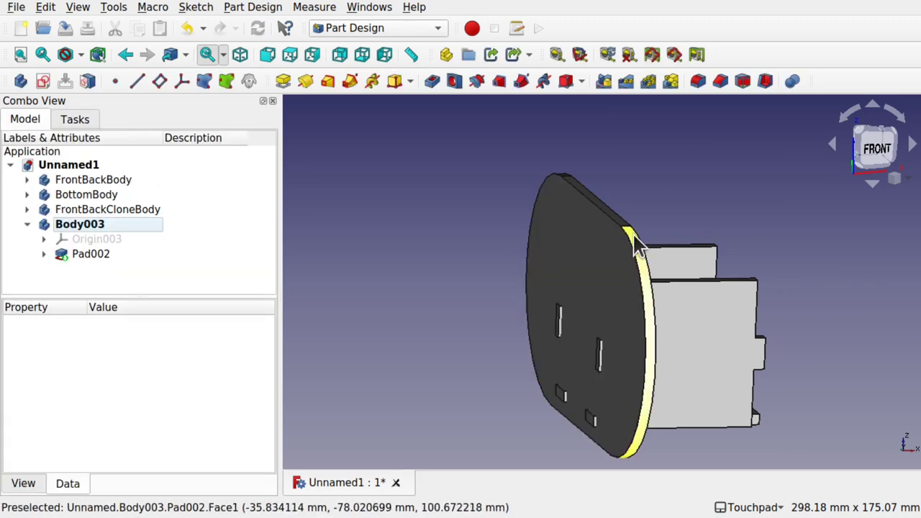
- Orbit around the oval panel and select a Pad001 tab face to inspect it
middle_click_drag(635, 247, 571, 297)
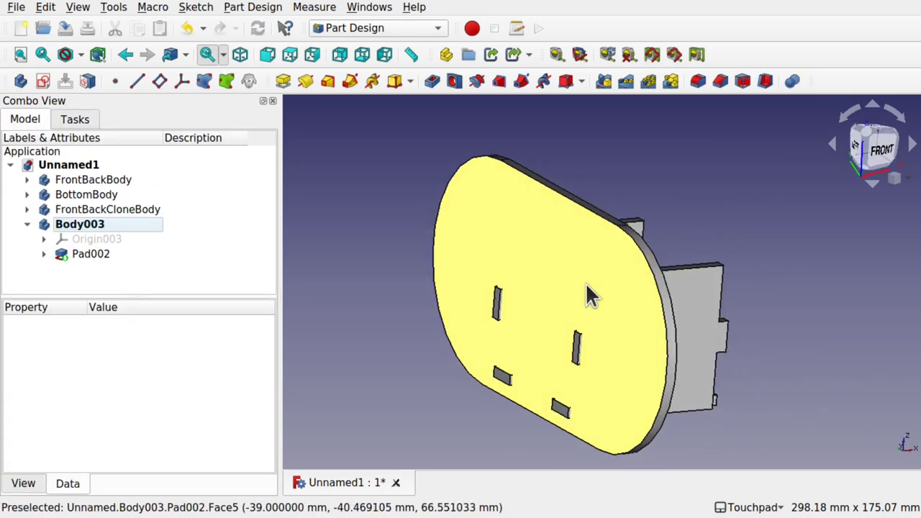
middle_click_drag(770, 286, 814, 208)
middle_click_drag(590, 273, 566, 353)
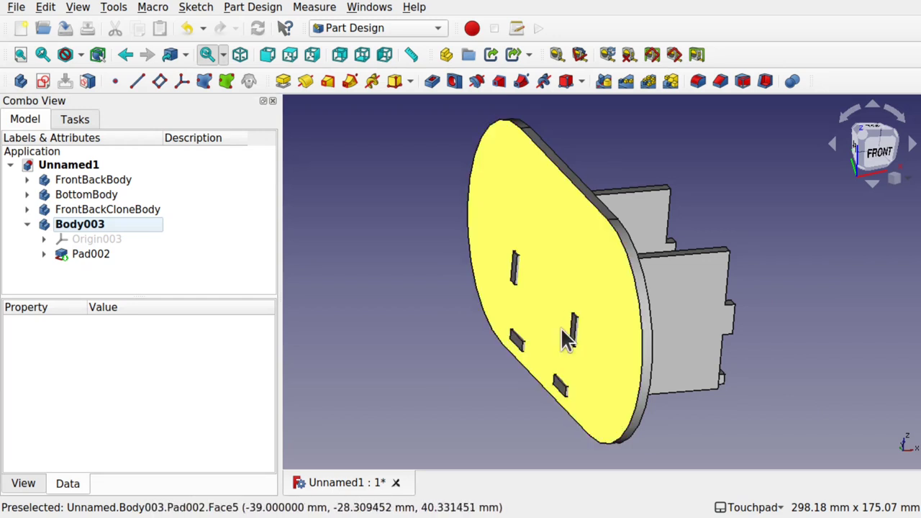
left_click(722, 379)
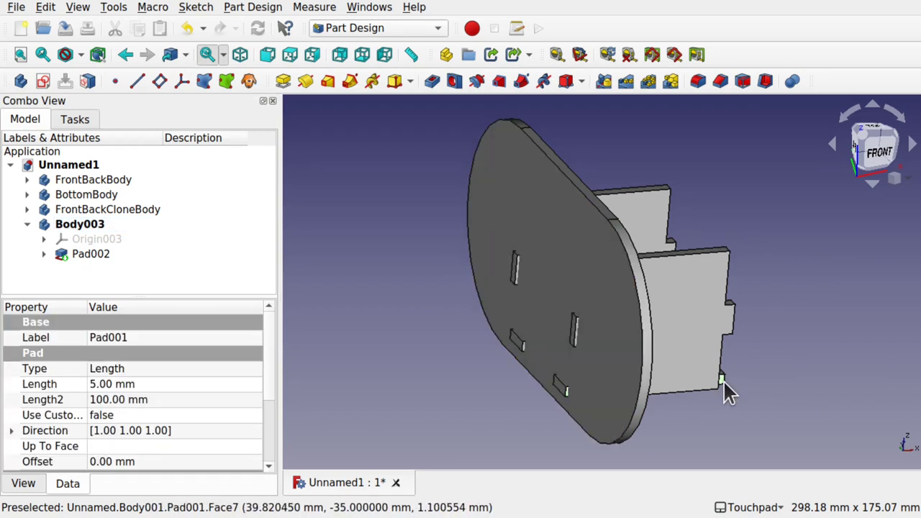
middle_click_drag(689, 377, 765, 338)
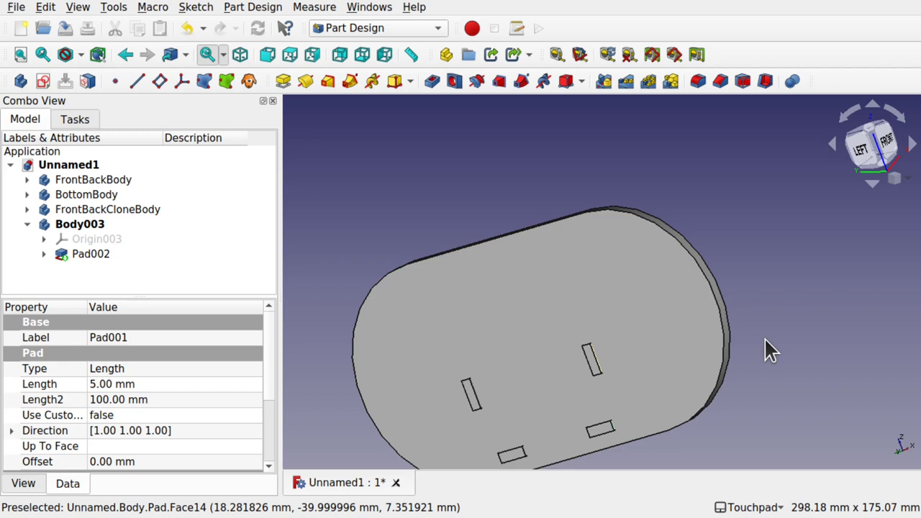
- Open Sketch002 under Pad002 and delete the oval slot outline
left_click(43, 255)
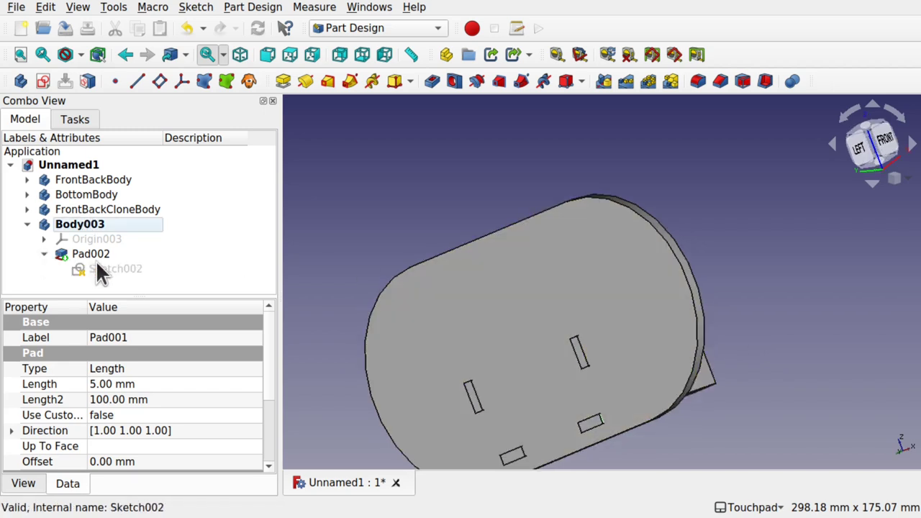
double_click(96, 268)
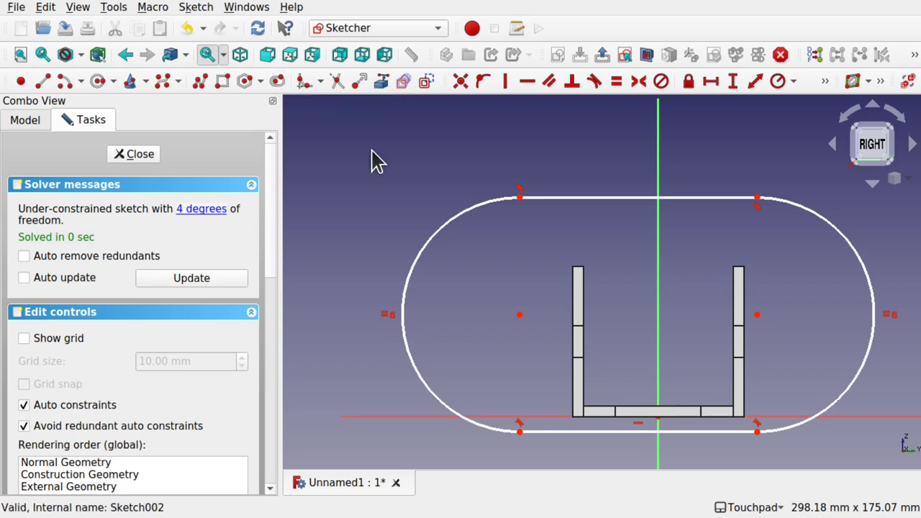
left_click_drag(343, 152, 535, 248)
left_click_drag(590, 324, 905, 454)
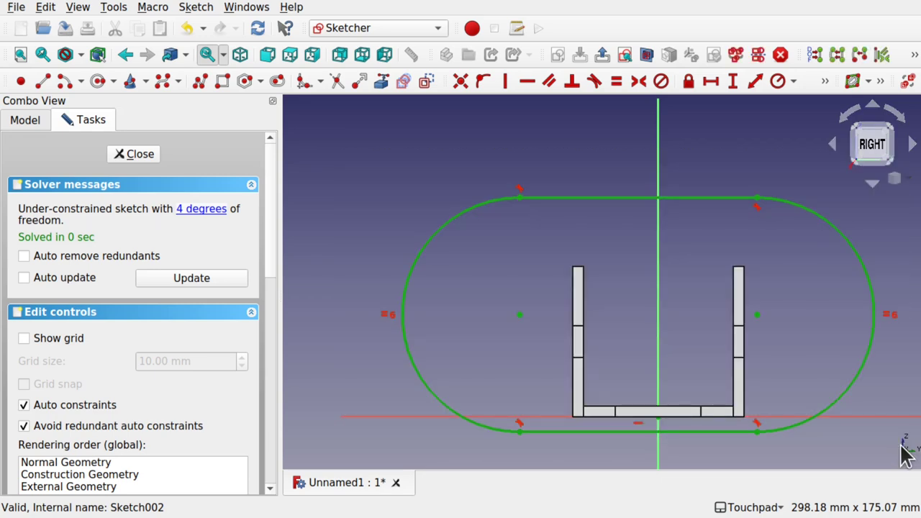
key("Delete")
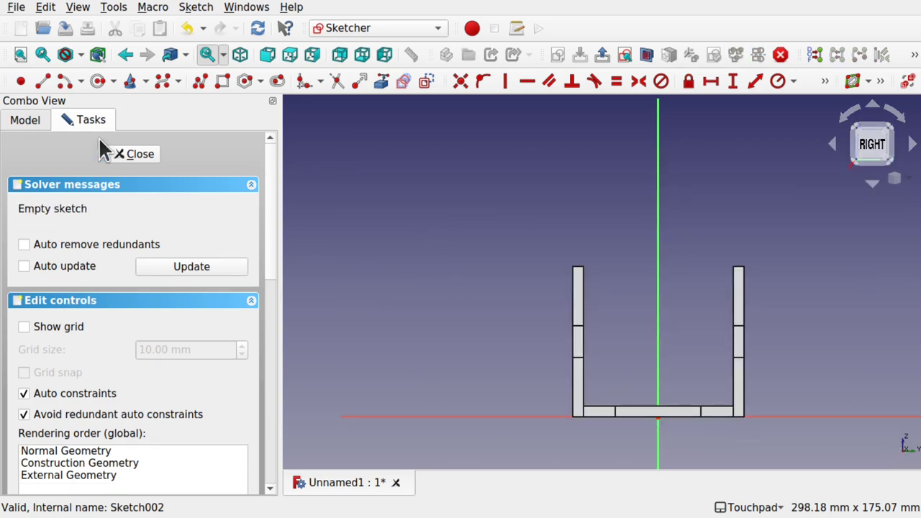
- Draw a five-segment stepped polyline below the box's U-shaped profile
left_click(82, 85)
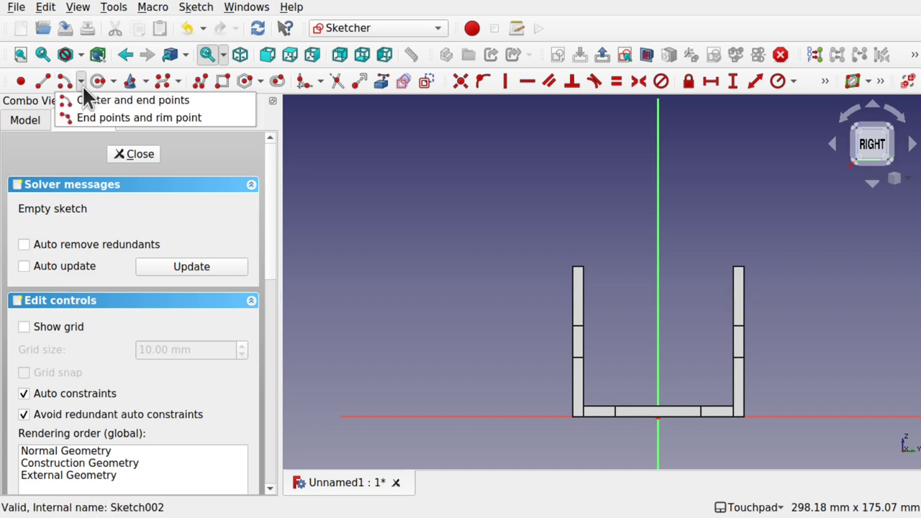
left_click(110, 114)
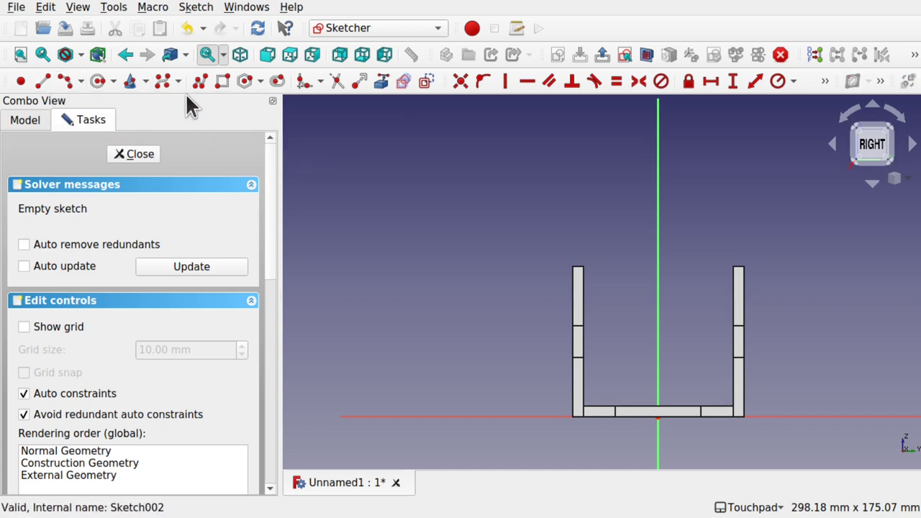
left_click(216, 84)
left_click(805, 453)
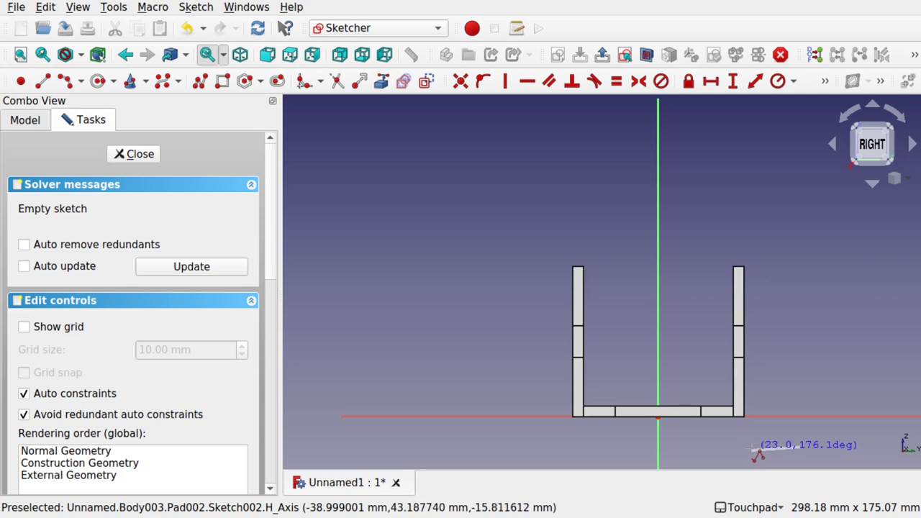
left_click(752, 448)
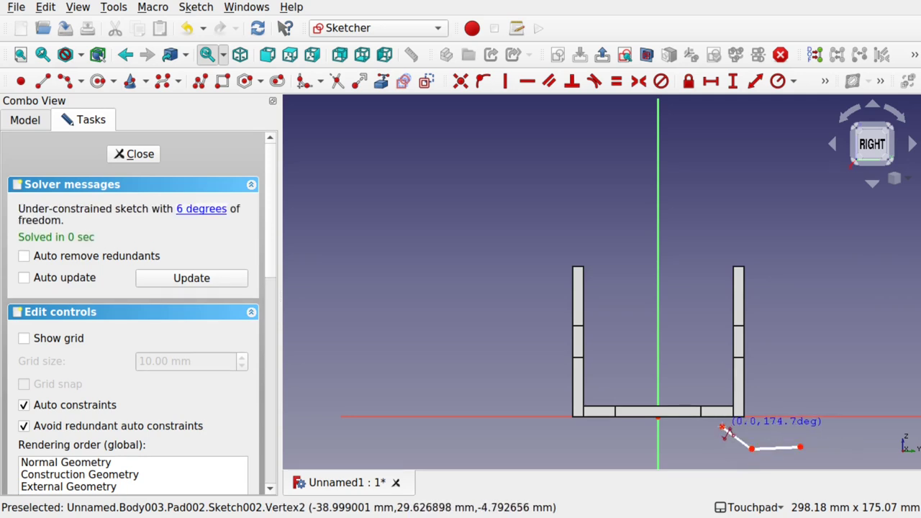
left_click(618, 427)
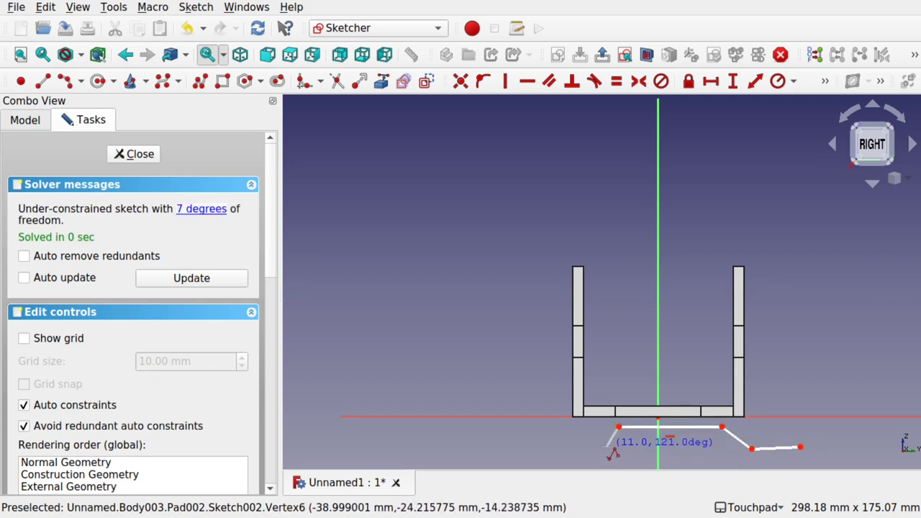
left_click(606, 446)
left_click(545, 448)
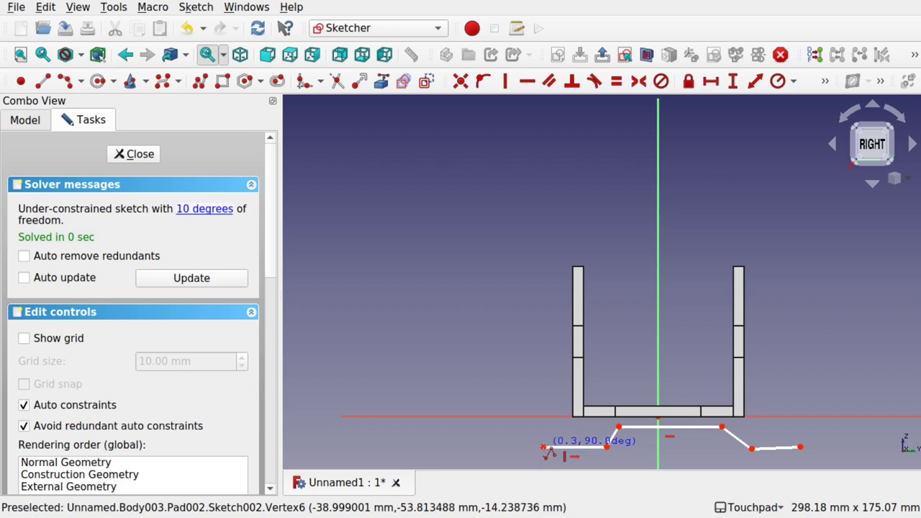
right_click(544, 464)
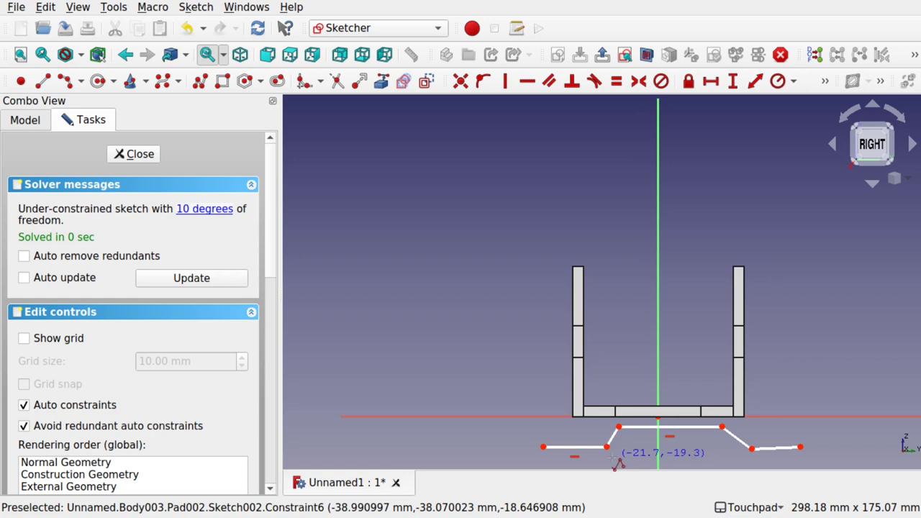
- Make the right bottom line horizontal and set the slanted edges and the bottom lines equal length
left_click(776, 448)
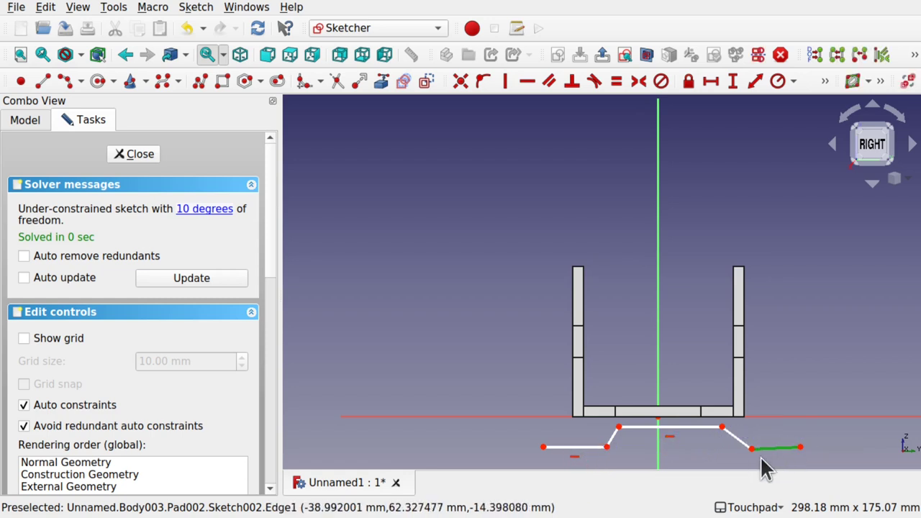
left_click(525, 82)
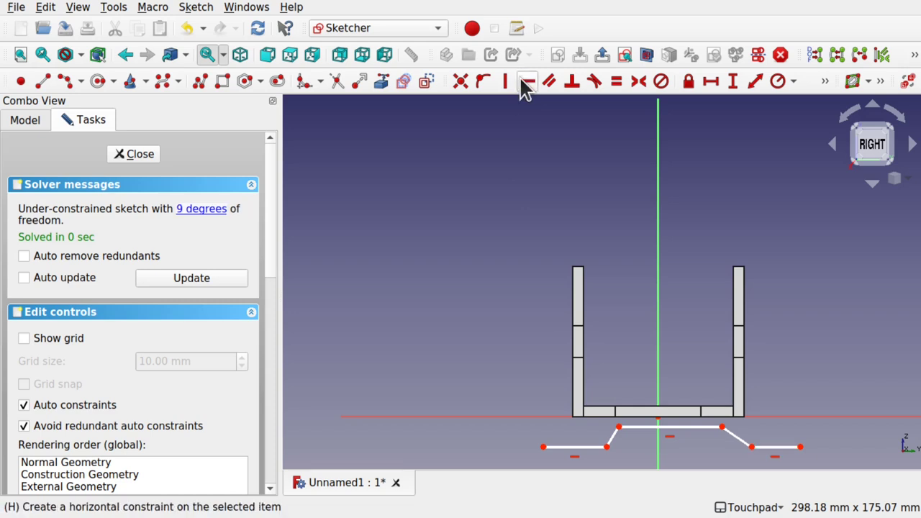
left_click(612, 436)
left_click(739, 440)
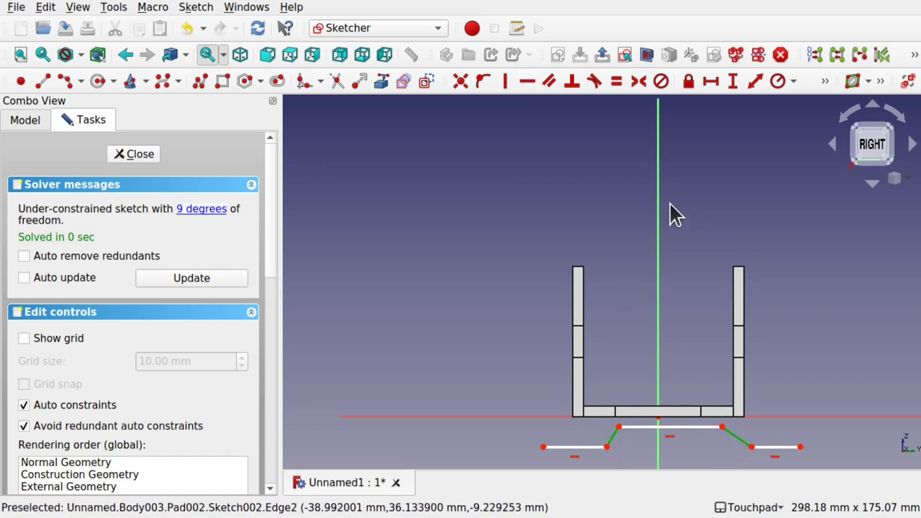
left_click(616, 82)
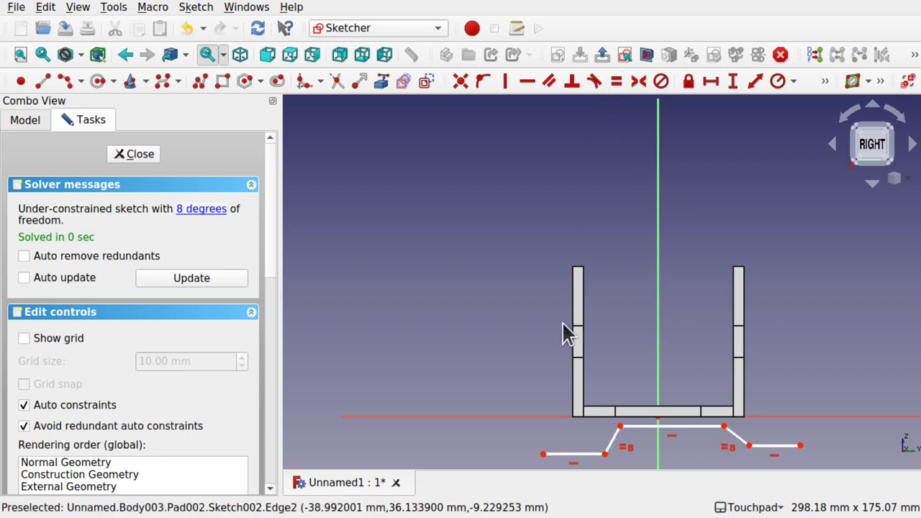
left_click(568, 454)
left_click(777, 446)
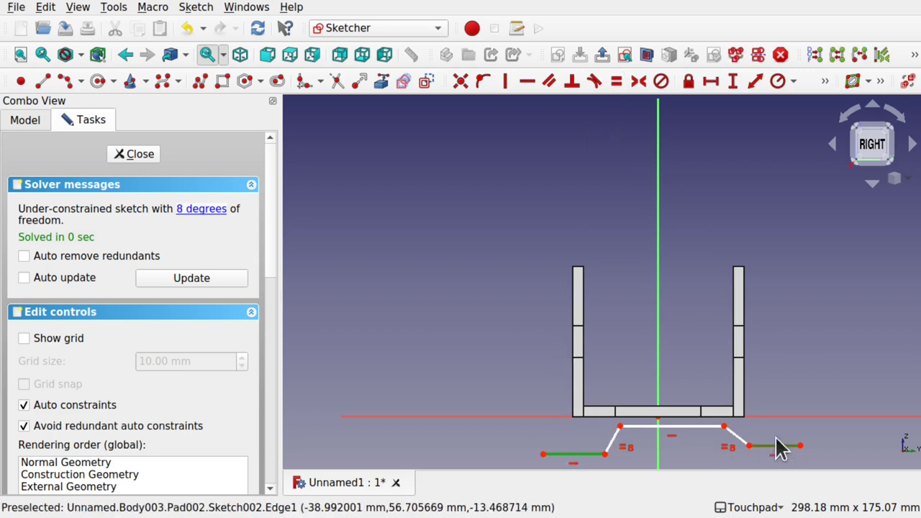
left_click(617, 82)
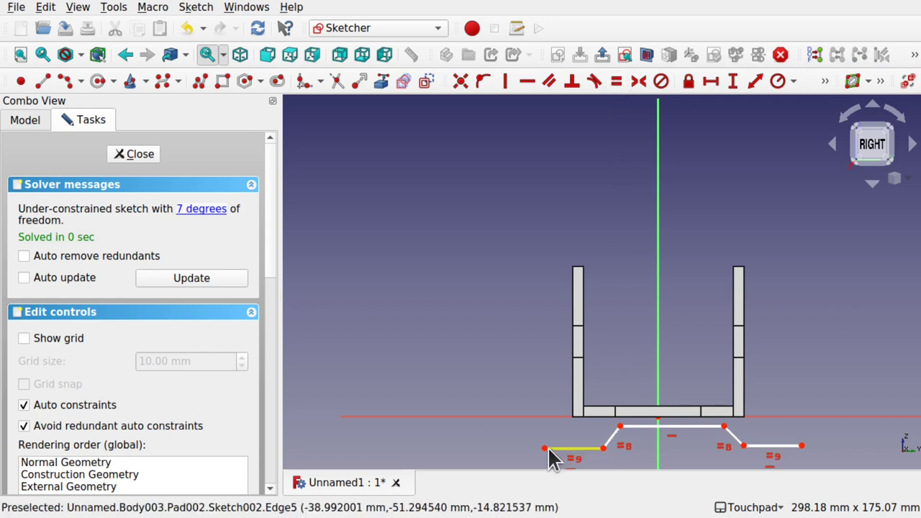
- Level the right end and the two bend points, then recentre the view on the sketch
left_click_drag(547, 455, 529, 452)
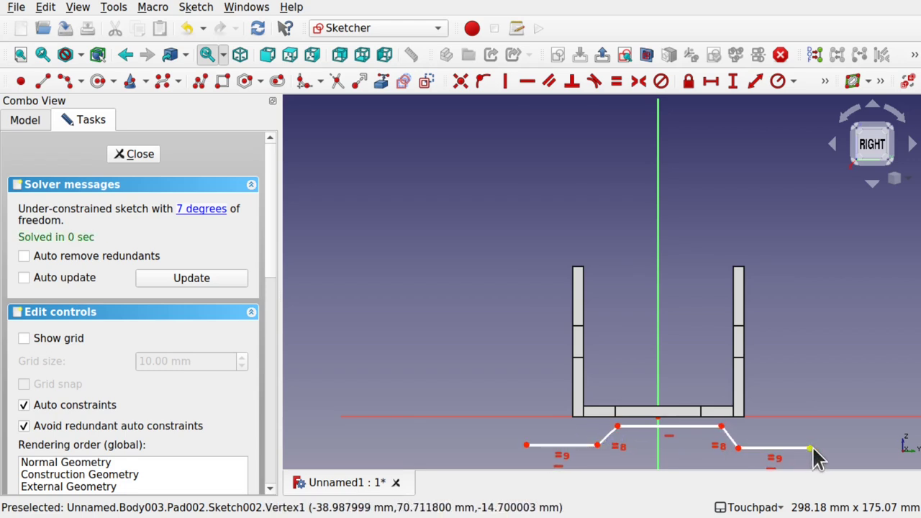
left_click_drag(817, 454, 820, 449)
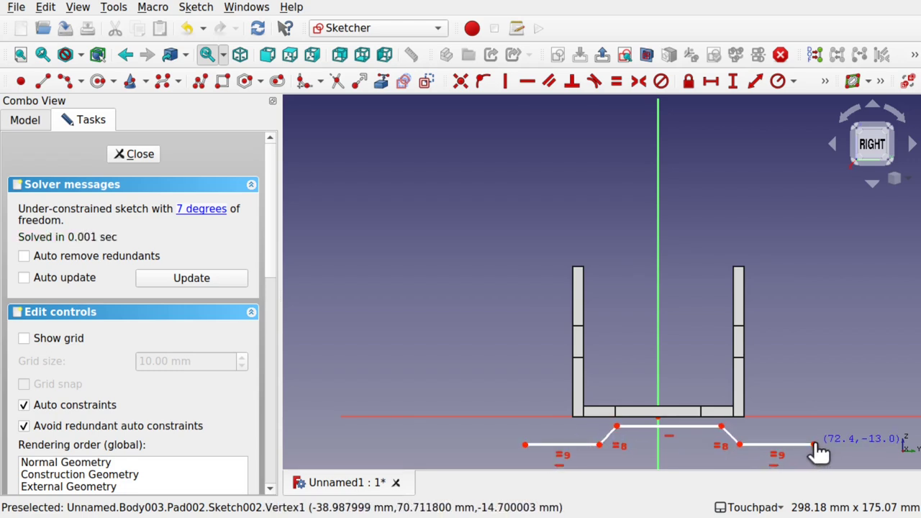
left_click(599, 445)
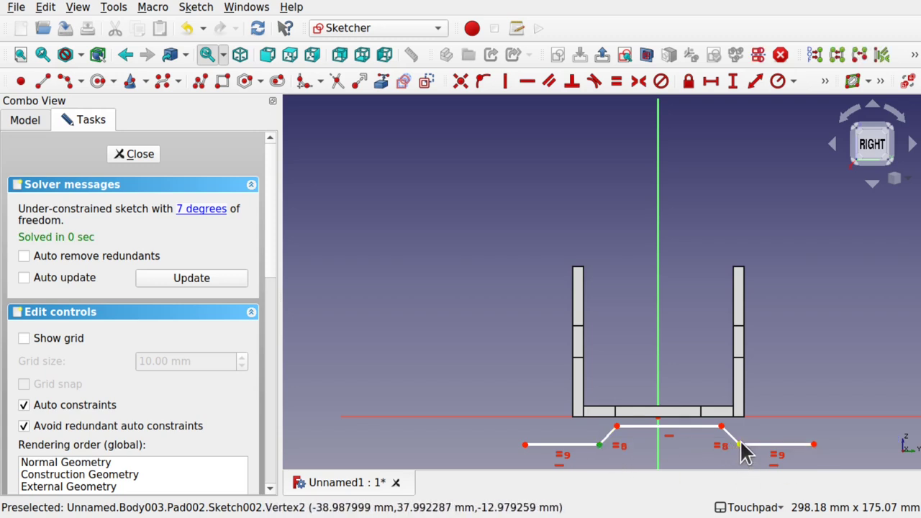
left_click(527, 84)
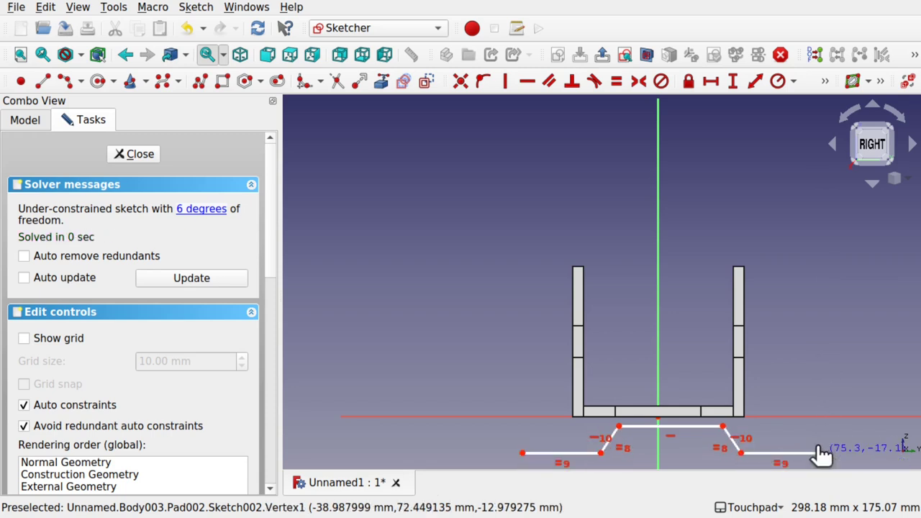
mouse_move(818, 449)
left_mouse_down()
mouse_move(822, 473)
mouse_move(819, 455)
left_mouse_up()
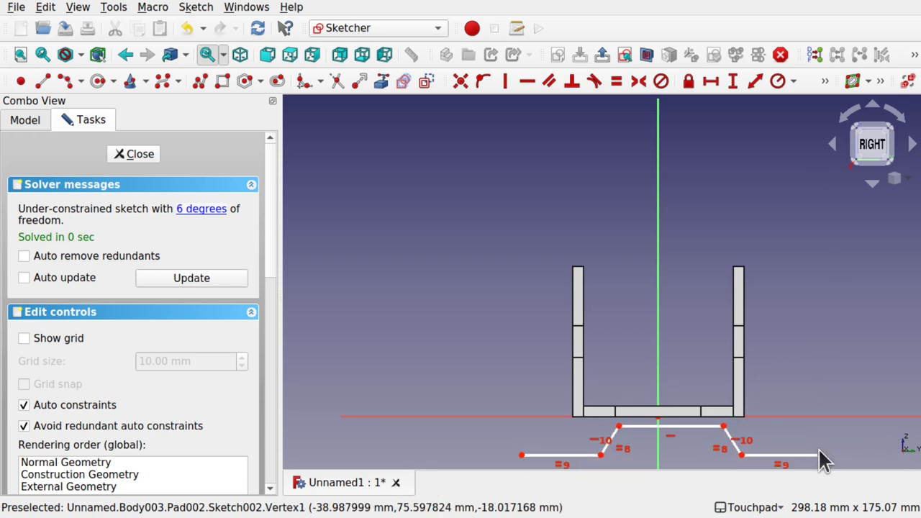
mouse_move(803, 463)
middle_mouse_down()
mouse_move(656, 387)
mouse_move(728, 373)
middle_mouse_up()
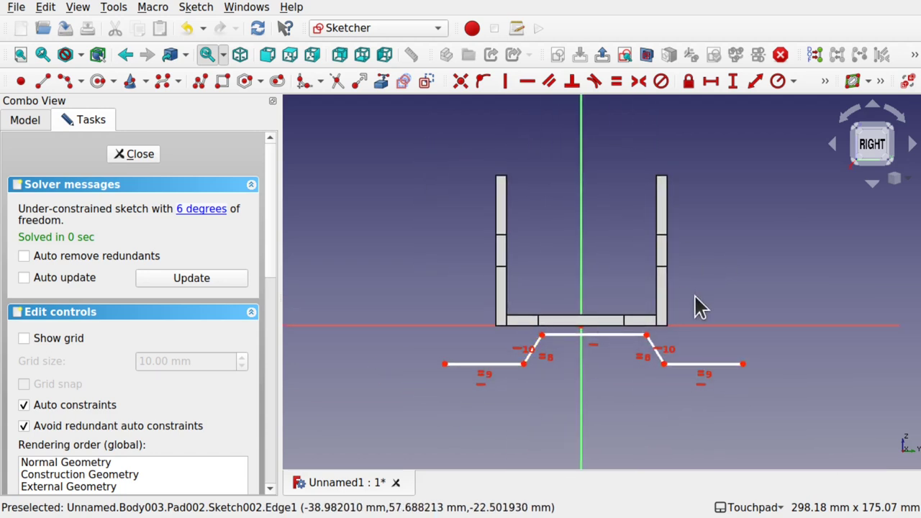
middle_click_drag(697, 306, 712, 346)
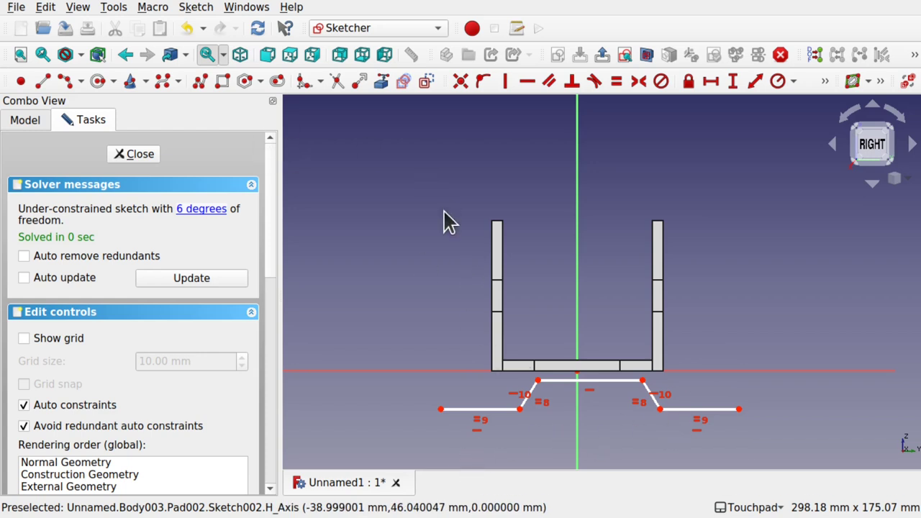
- Draw two 3-point arcs from the base's right end over the panels and down the left
left_click(81, 81)
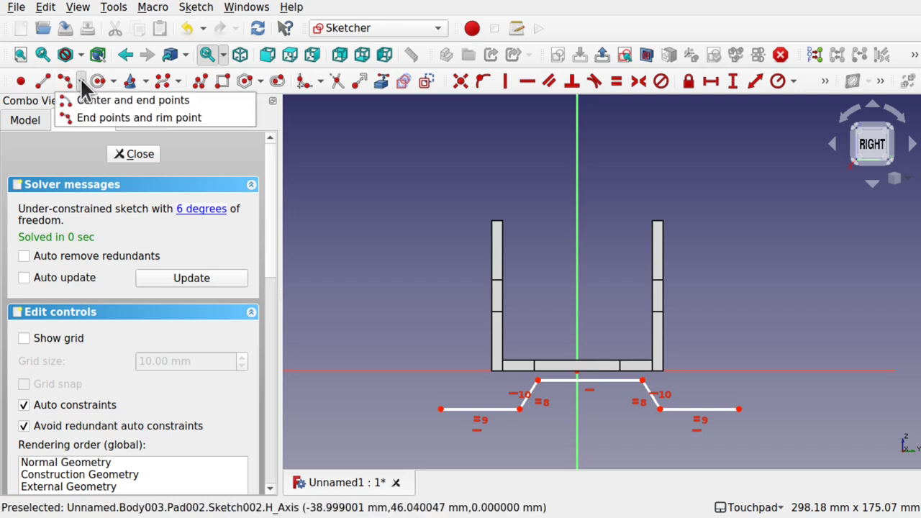
left_click(90, 120)
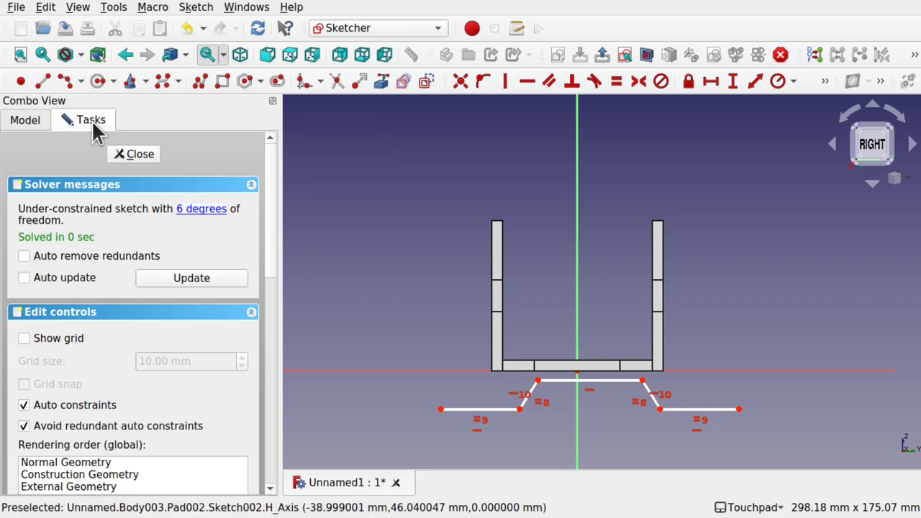
left_click(743, 405)
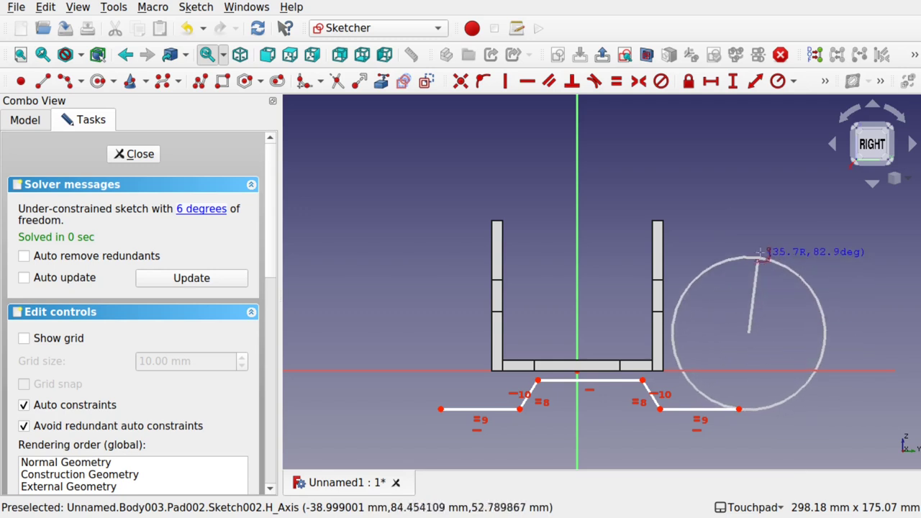
left_click(507, 174)
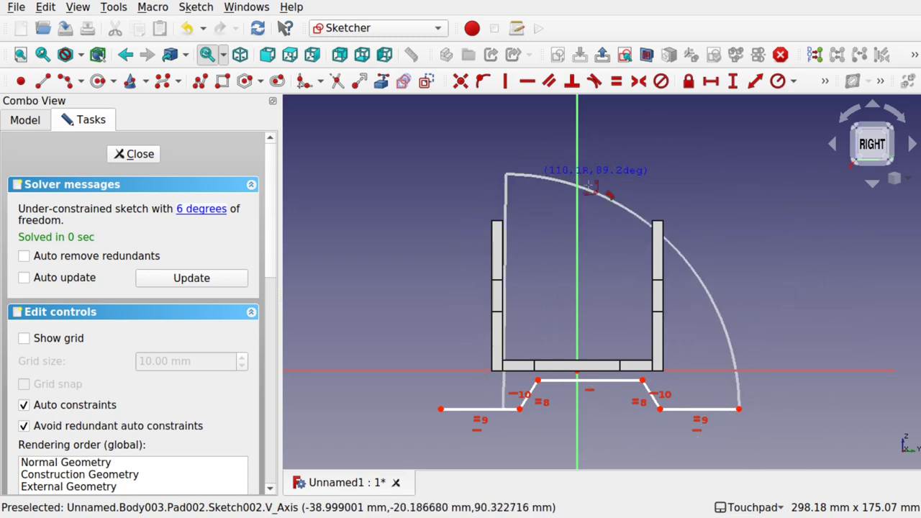
left_click(658, 150)
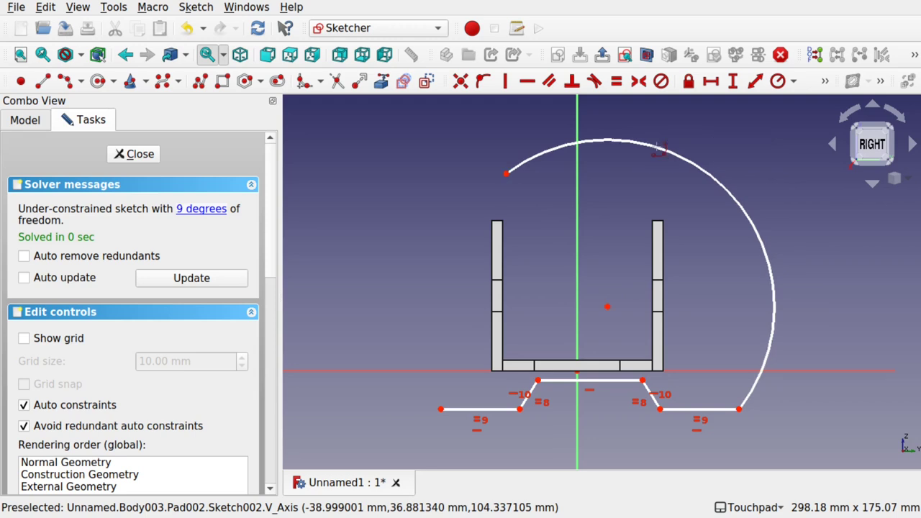
left_click(507, 174)
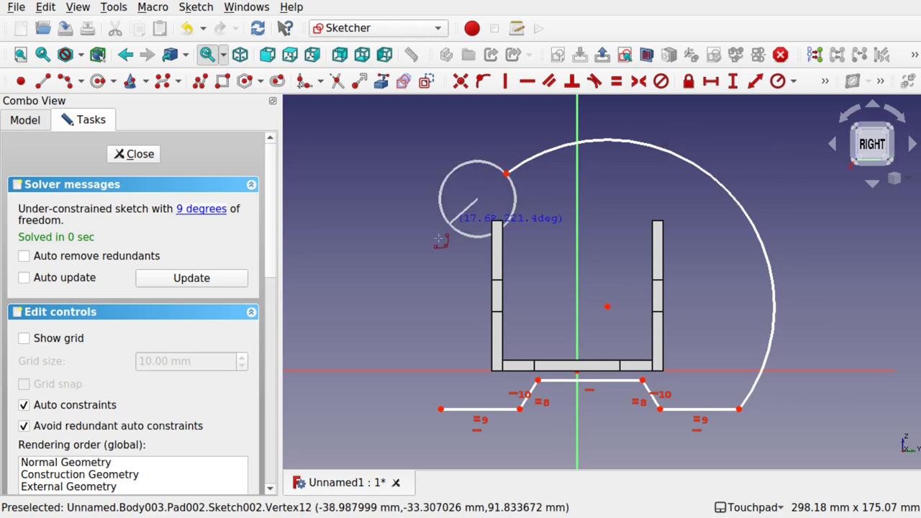
left_click(401, 293)
left_click(422, 253)
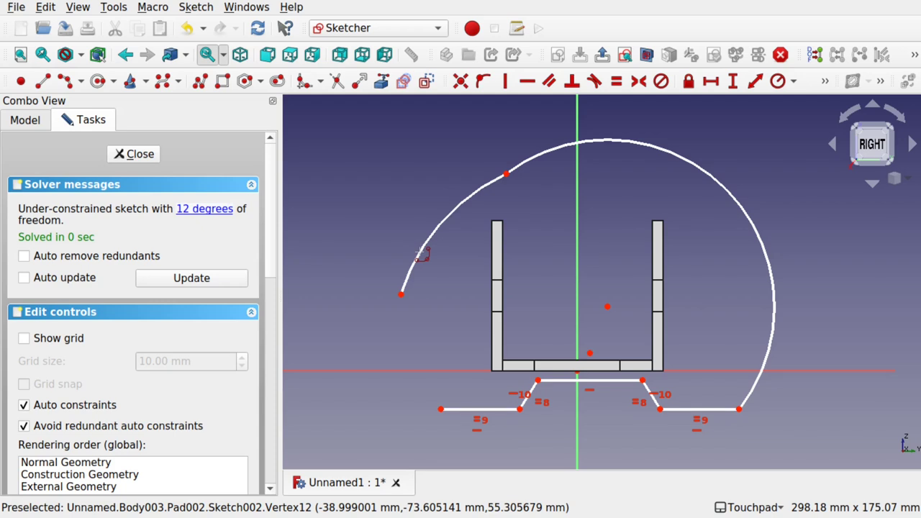
right_click(422, 253)
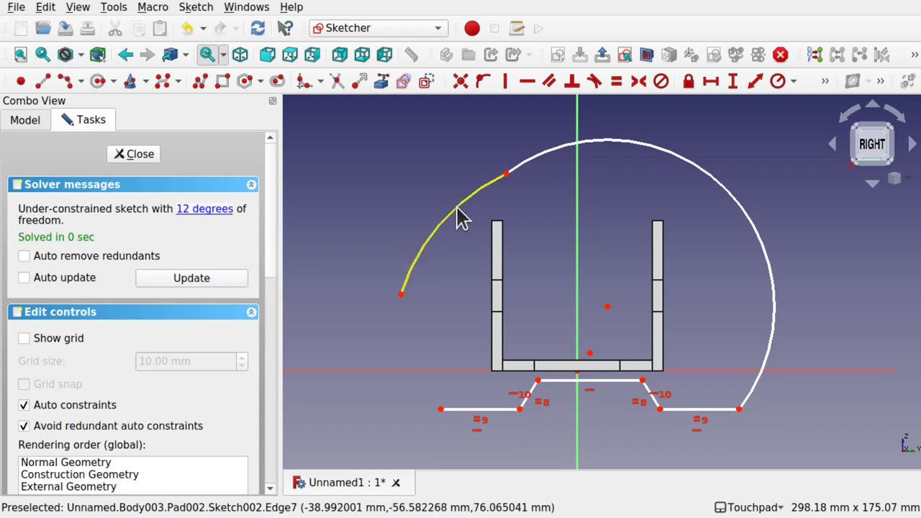
- Make the two arcs tangent, accept the substitution notice, and nudge the left end lower
left_click(542, 156)
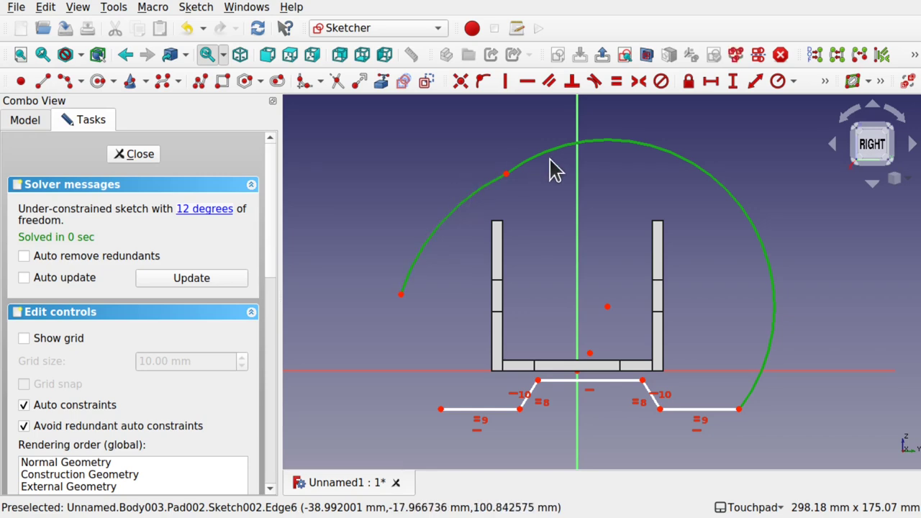
left_click(593, 82)
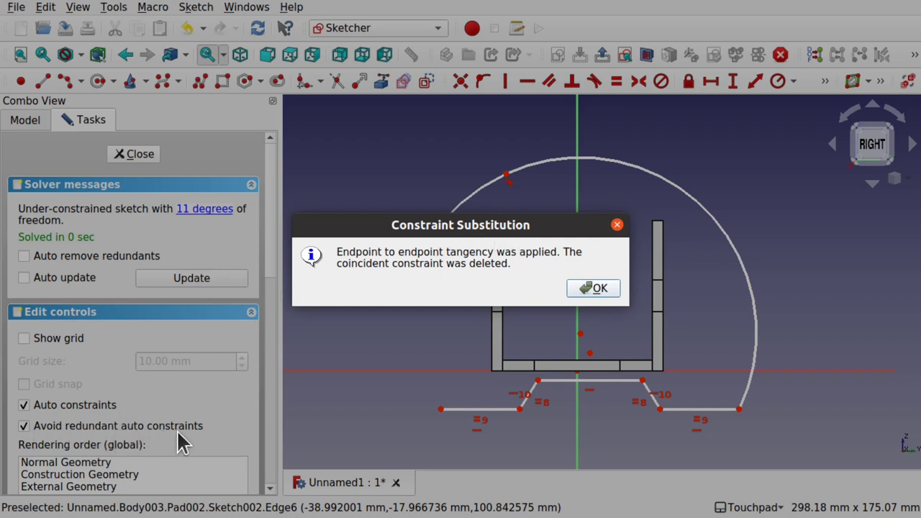
left_click(601, 289)
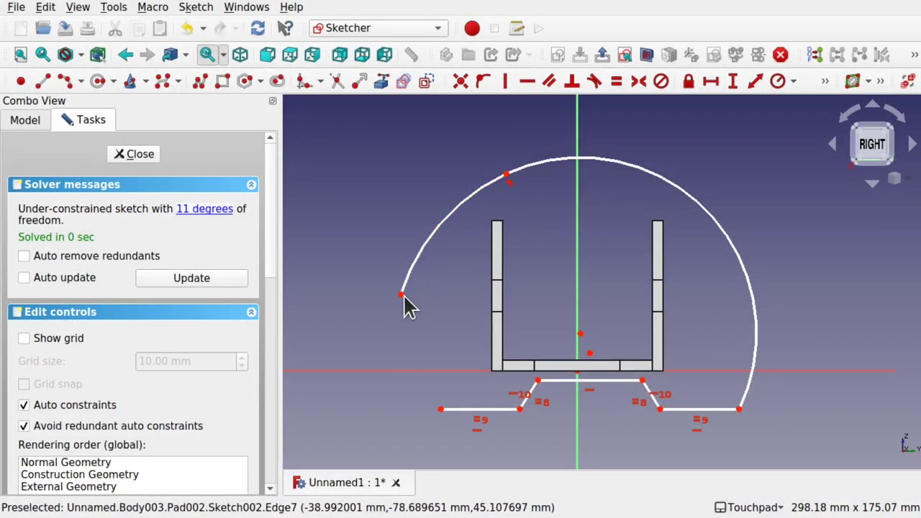
left_click_drag(402, 296, 400, 309)
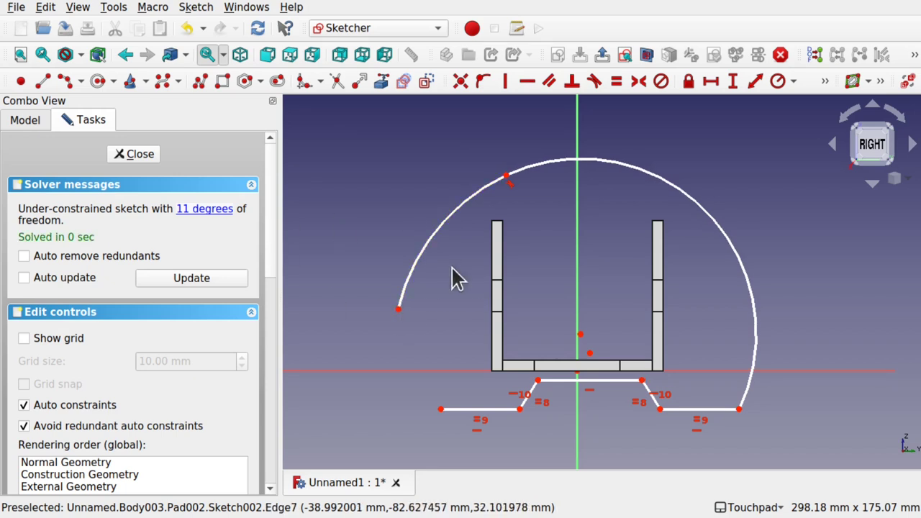
middle_click_drag(457, 315, 576, 289)
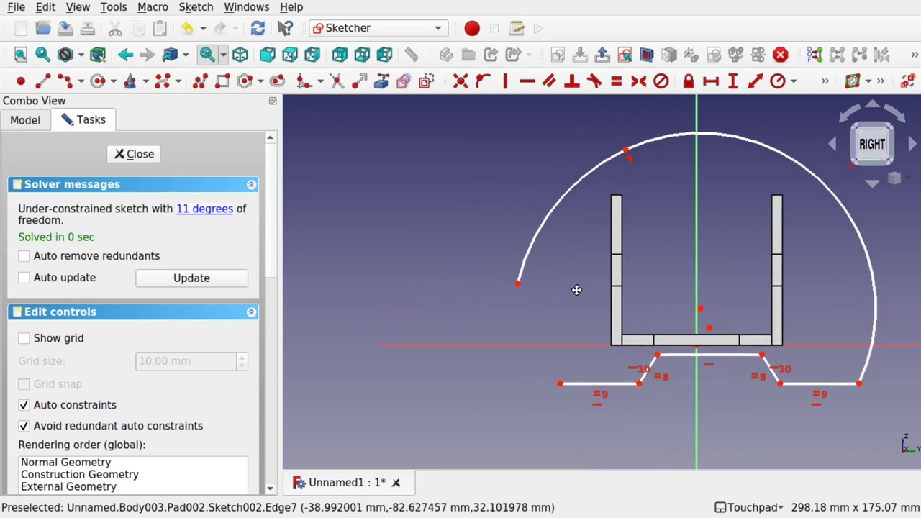
- Draw a B-spline trunk looping left from the base's left end back to the arc's left end
left_click(163, 79)
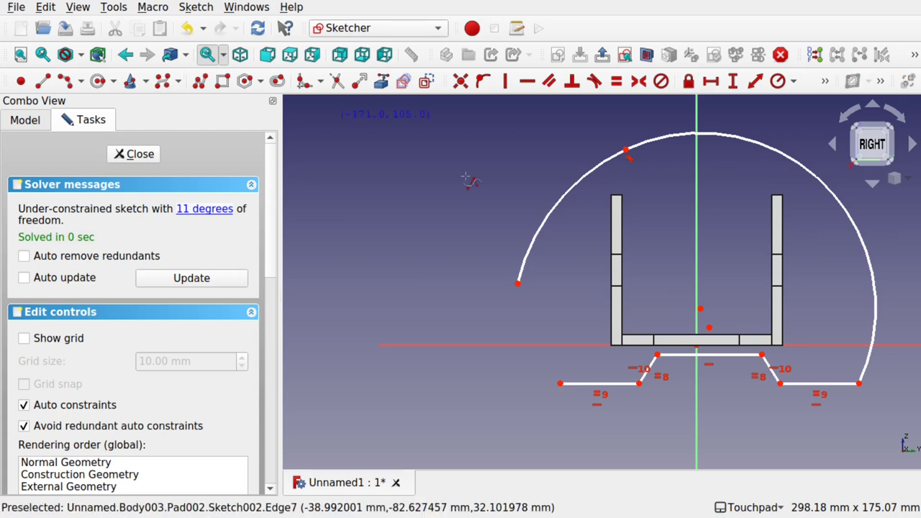
left_click(559, 383)
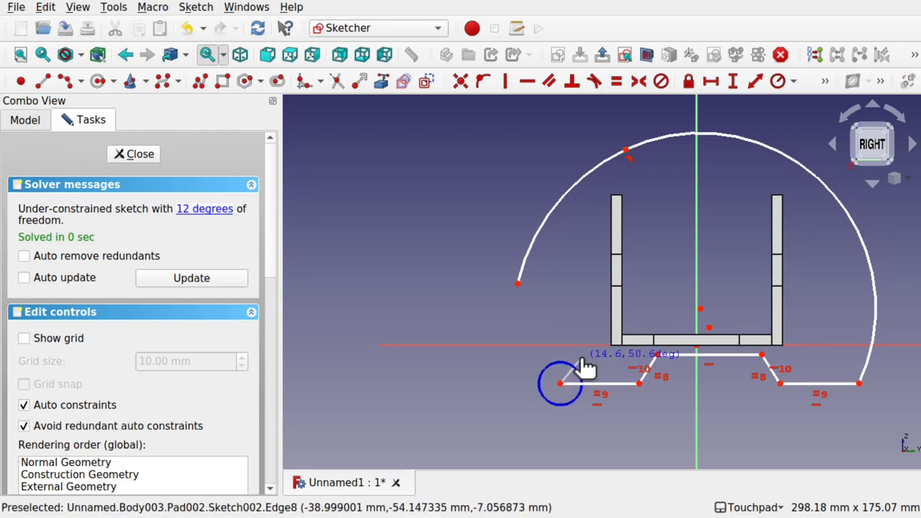
left_click(580, 359)
left_click(528, 334)
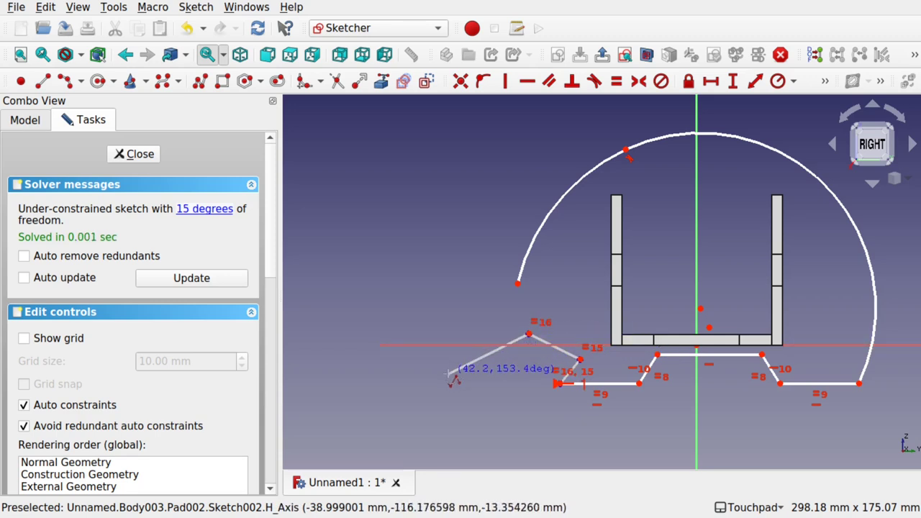
left_click(448, 374)
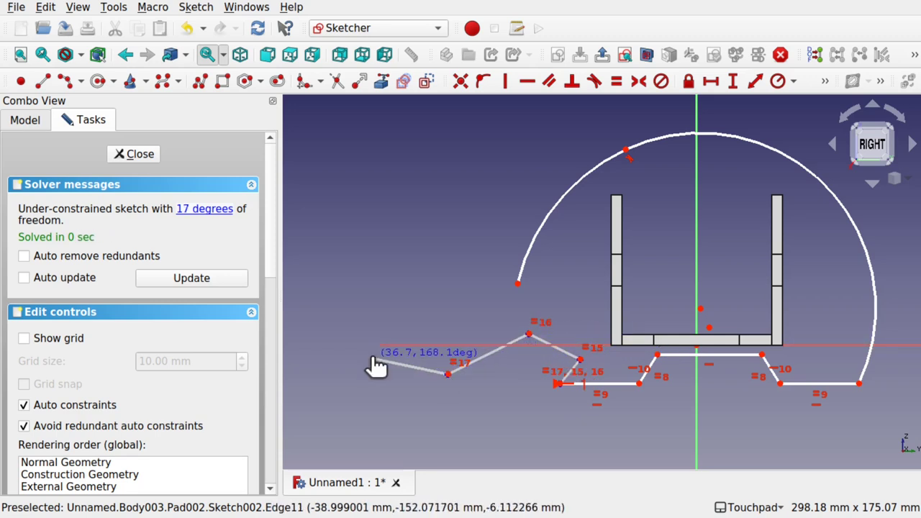
left_click(370, 357)
left_click(331, 291)
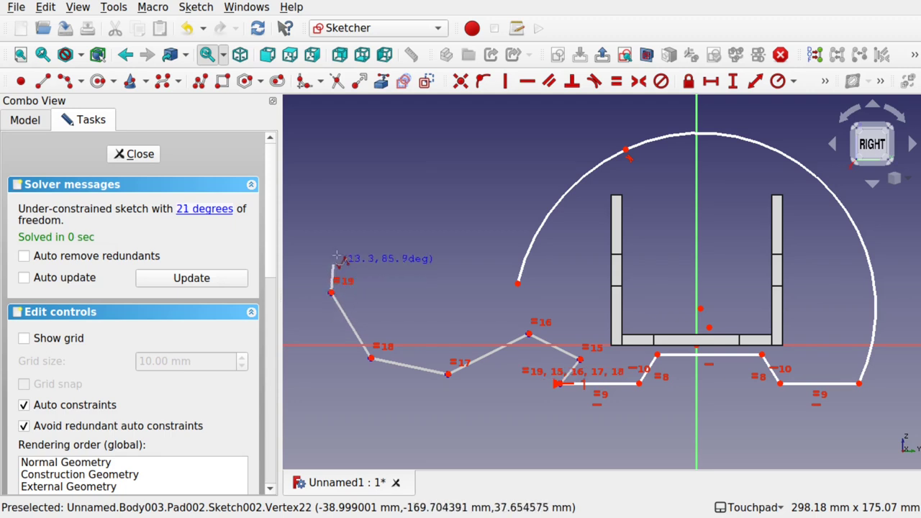
left_click(342, 246)
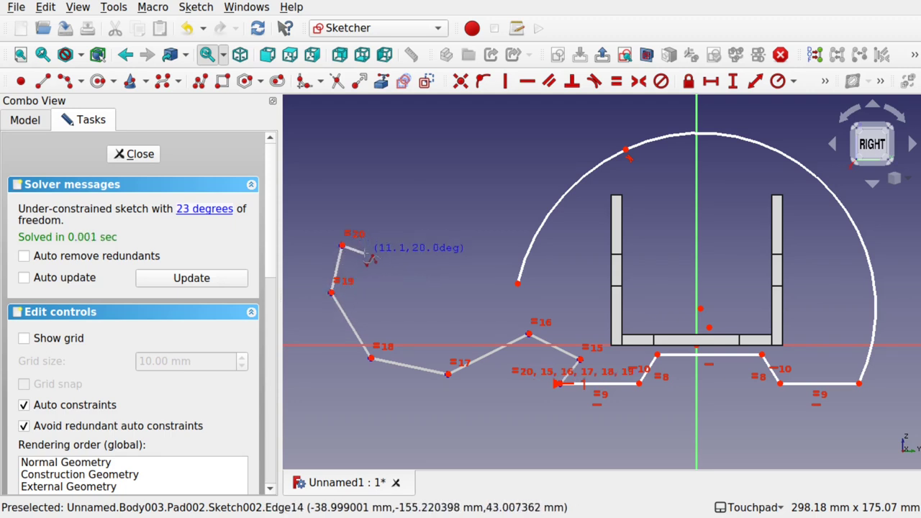
left_click(364, 253)
left_click(381, 308)
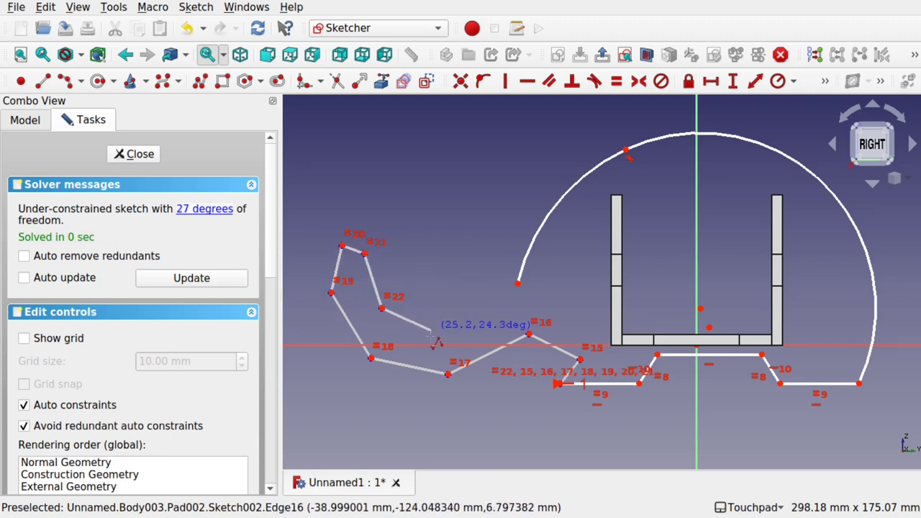
left_click(447, 337)
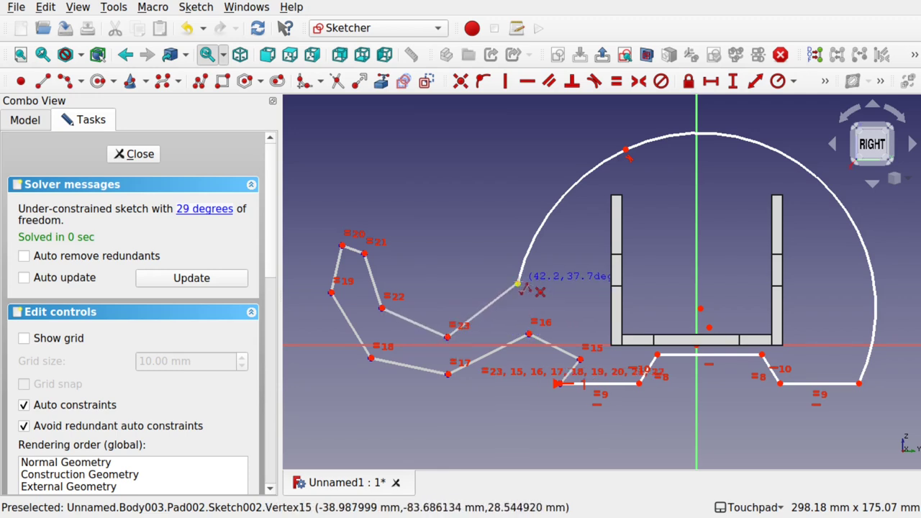
left_click(518, 283)
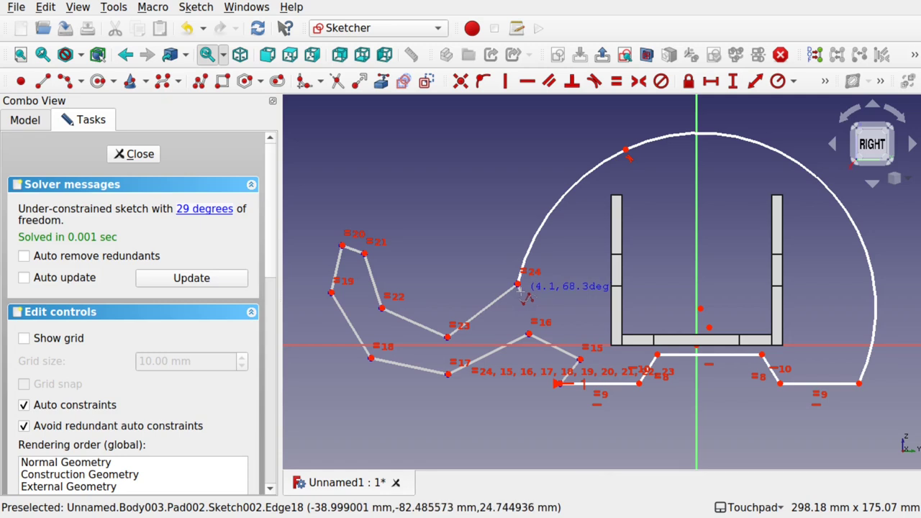
right_click(524, 298)
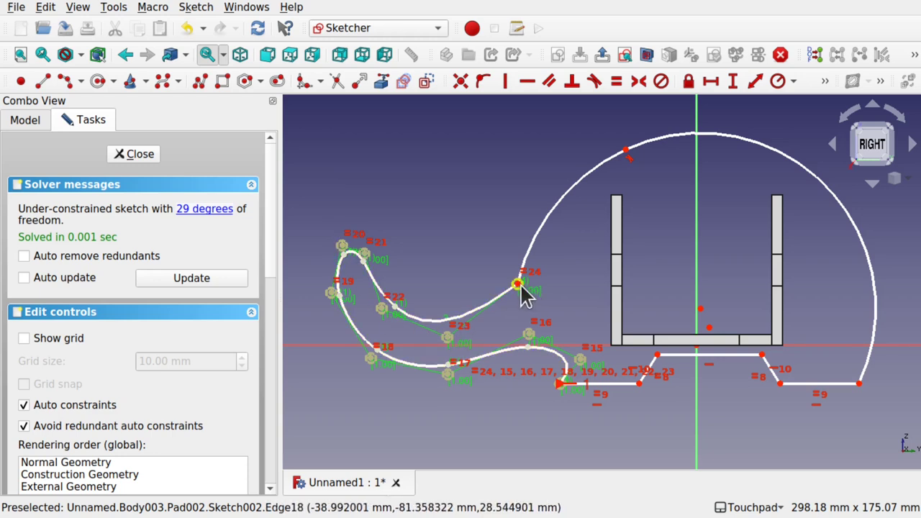
left_click_drag(520, 284, 519, 264)
left_click_drag(447, 337, 484, 336)
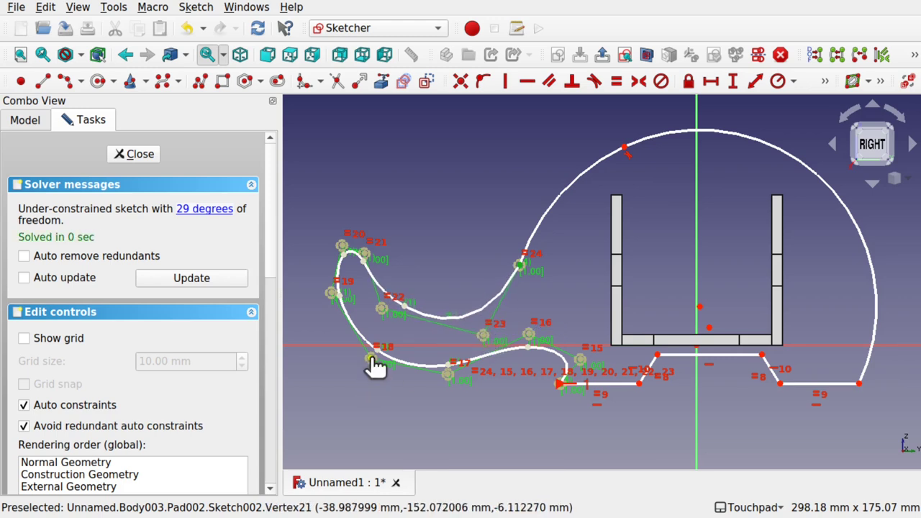
left_click_drag(370, 358, 404, 356)
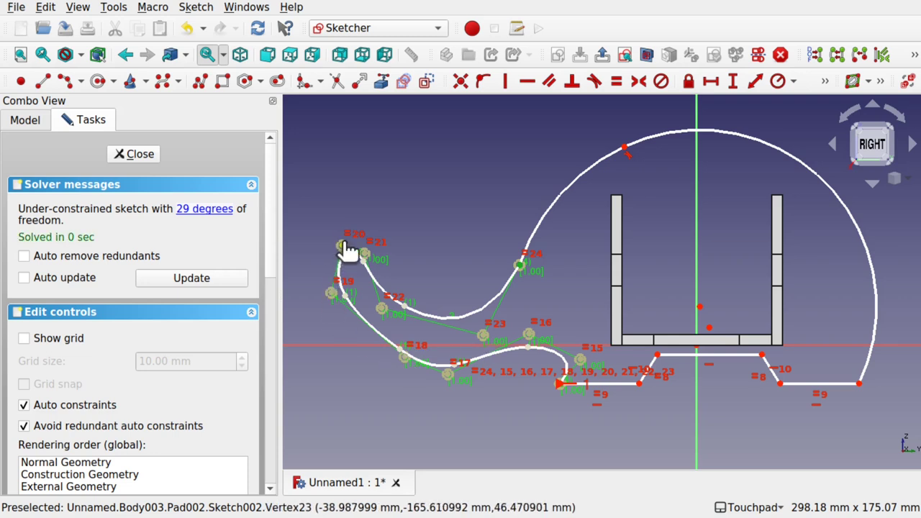
left_click_drag(343, 245, 365, 324)
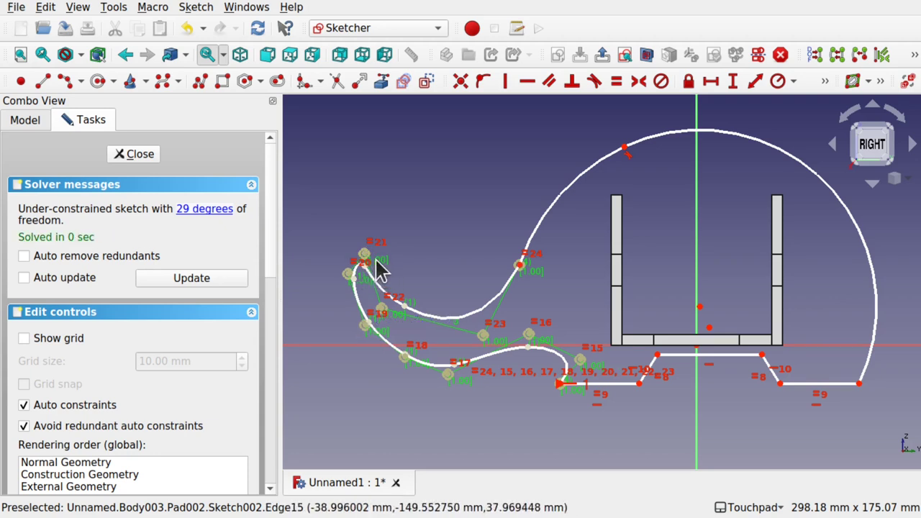
left_click_drag(367, 254, 380, 279)
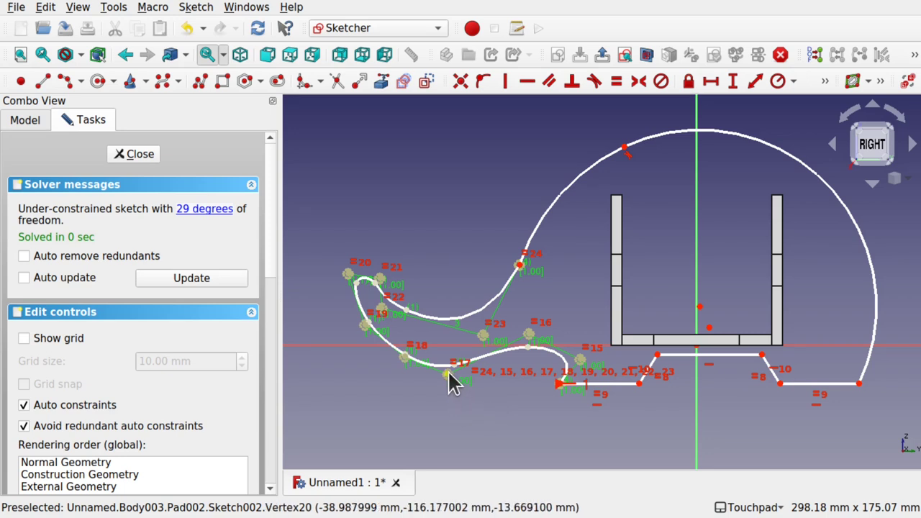
left_click_drag(447, 376, 450, 383)
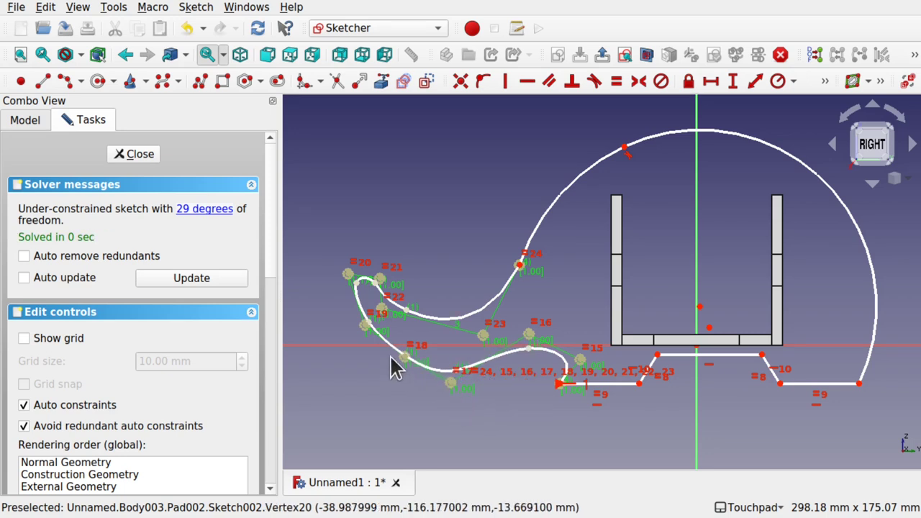
left_click_drag(406, 357, 398, 370)
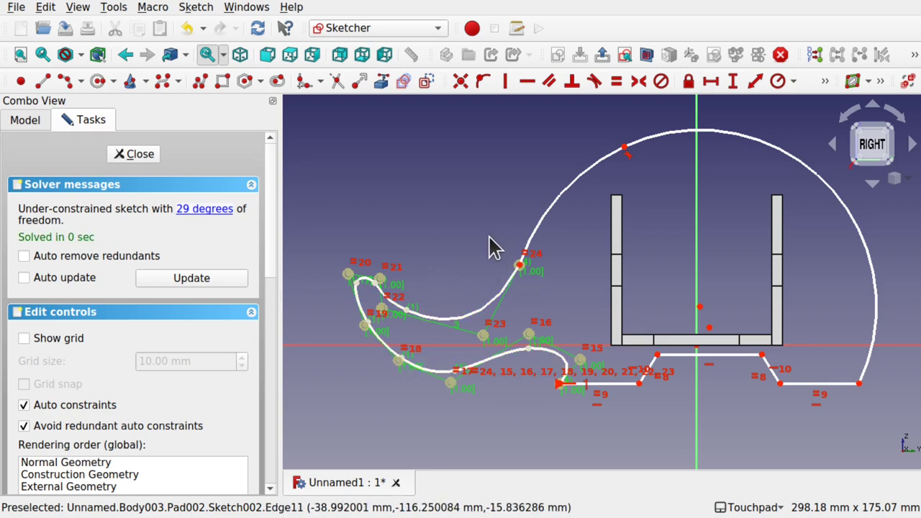
- Add a small eye circle to Sketch002 and close the sketch to view the padded panel
left_click(98, 82)
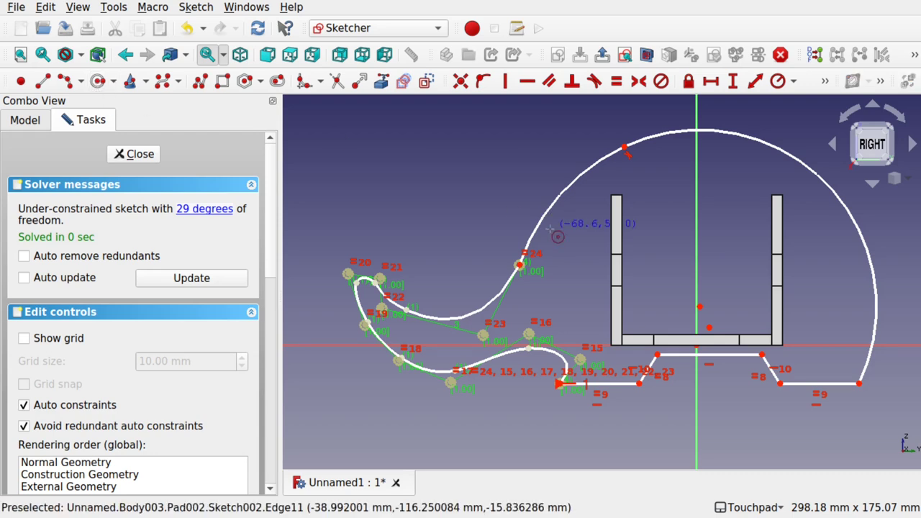
left_click(568, 248)
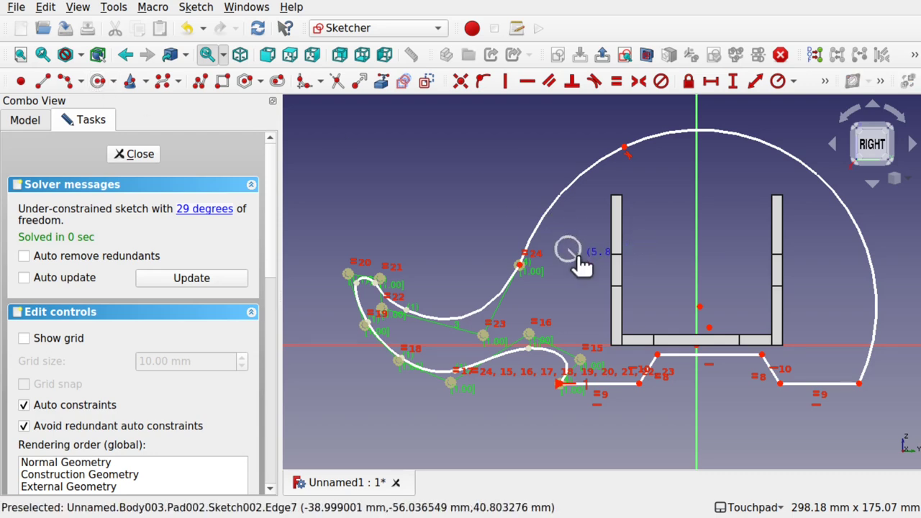
left_click(577, 256)
left_click(139, 153)
left_click_drag(600, 323, 568, 336, "alt")
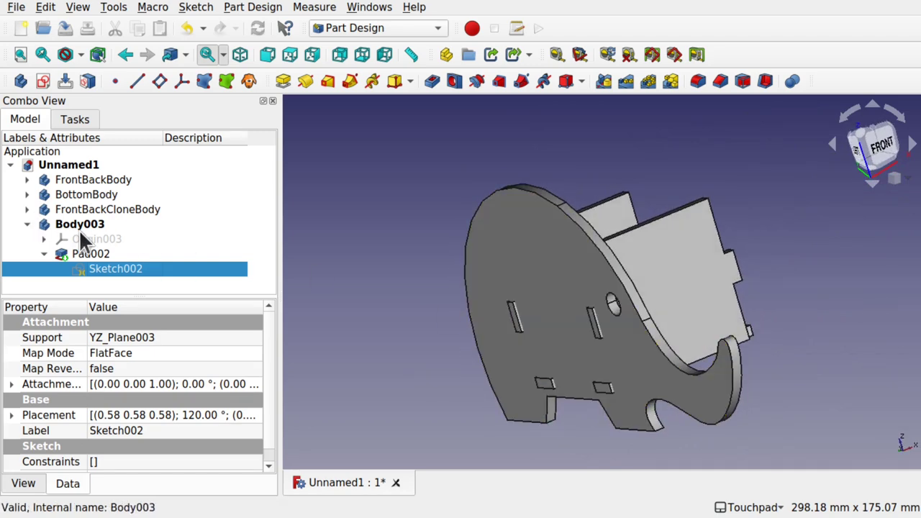
left_click_drag(516, 294, 530, 335, "alt")
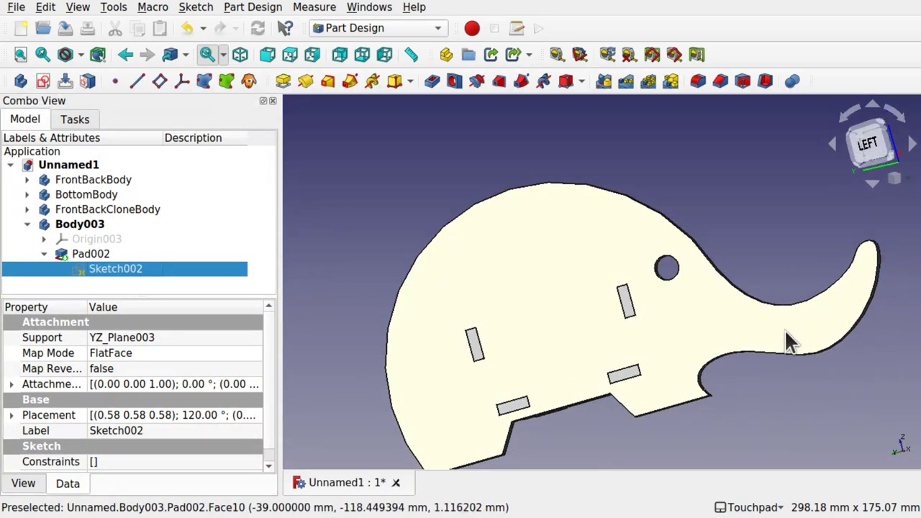
left_click_drag(745, 331, 606, 341, "alt")
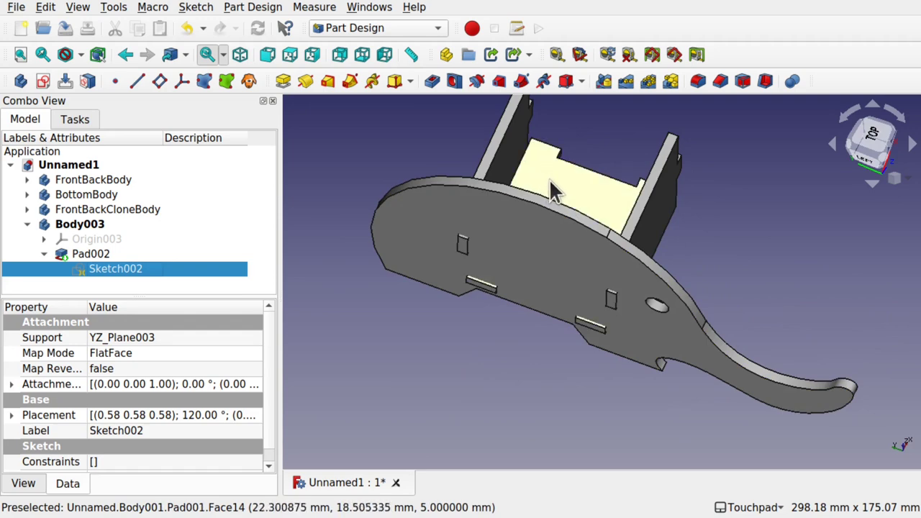
left_click_drag(553, 175, 537, 146, "alt")
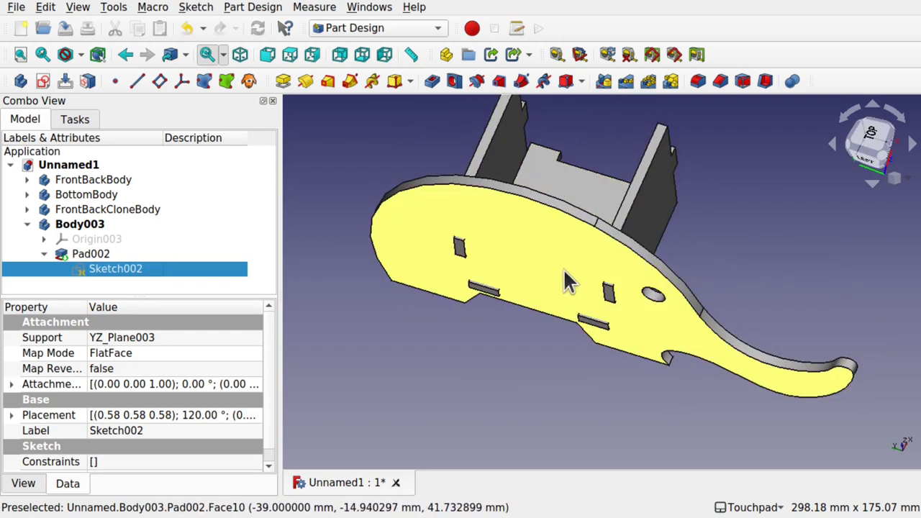
left_click_drag(602, 128, 581, 174, "alt")
left_click_drag(584, 164, 744, 259)
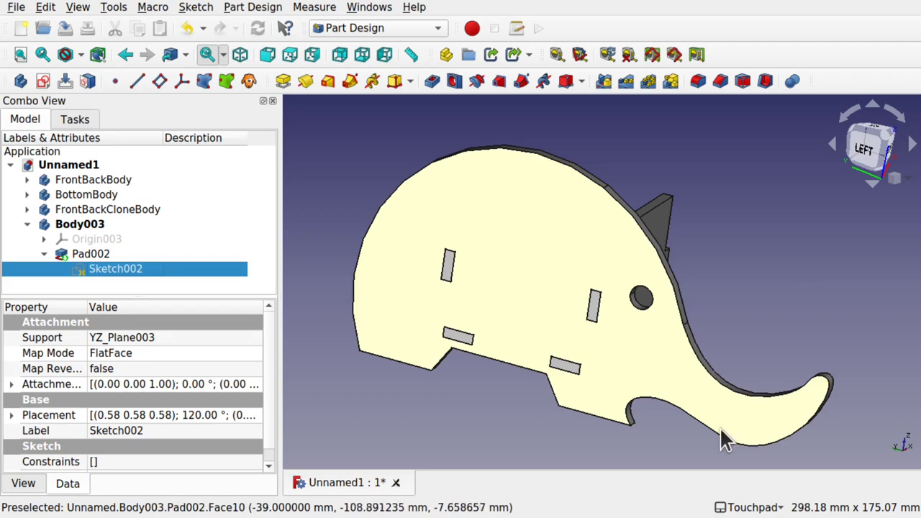
left_click_drag(728, 425, 678, 314)
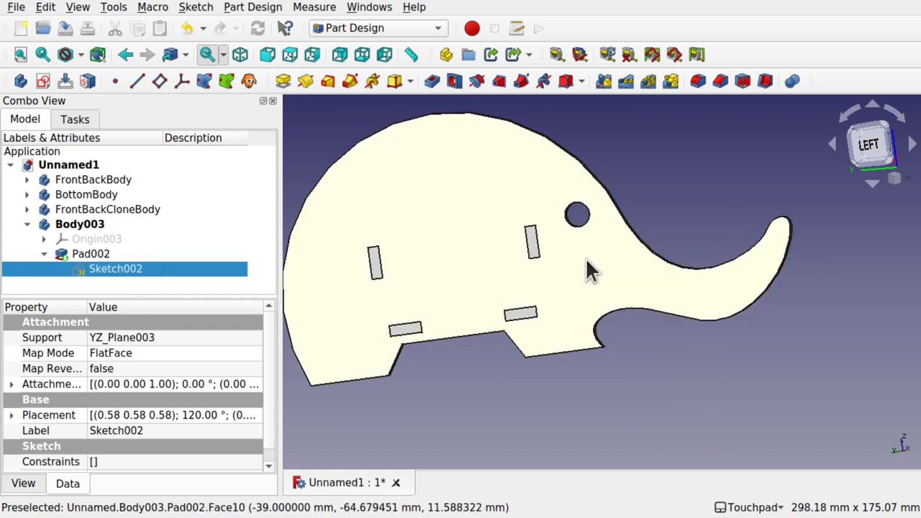
left_click_drag(703, 366, 628, 318, "alt")
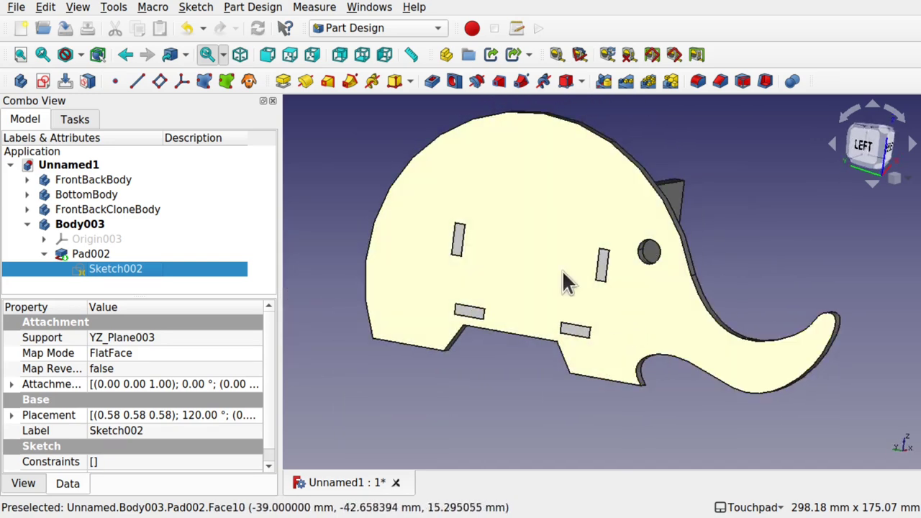
left_click(524, 213)
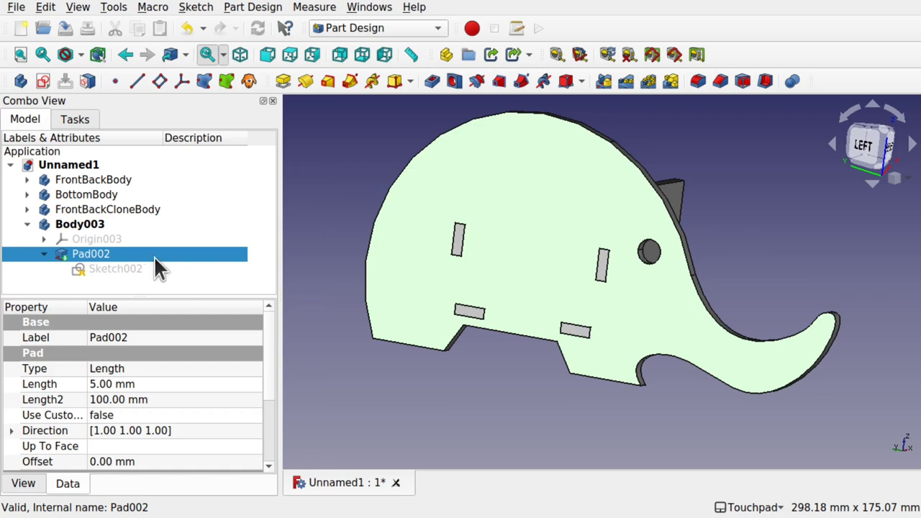
- Rename Body003 in the Model tree to 'SideBody'
left_click_drag(576, 179, 460, 252, "alt")
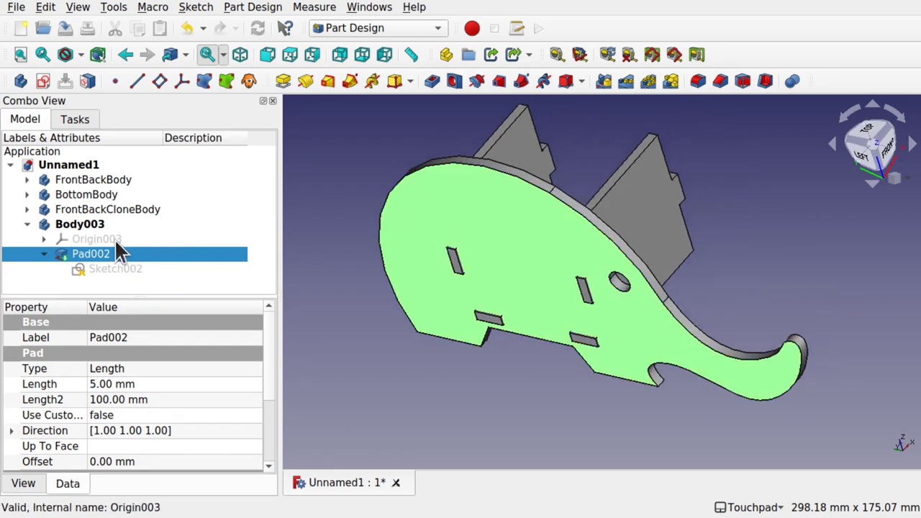
left_click(86, 227)
right_click(84, 222)
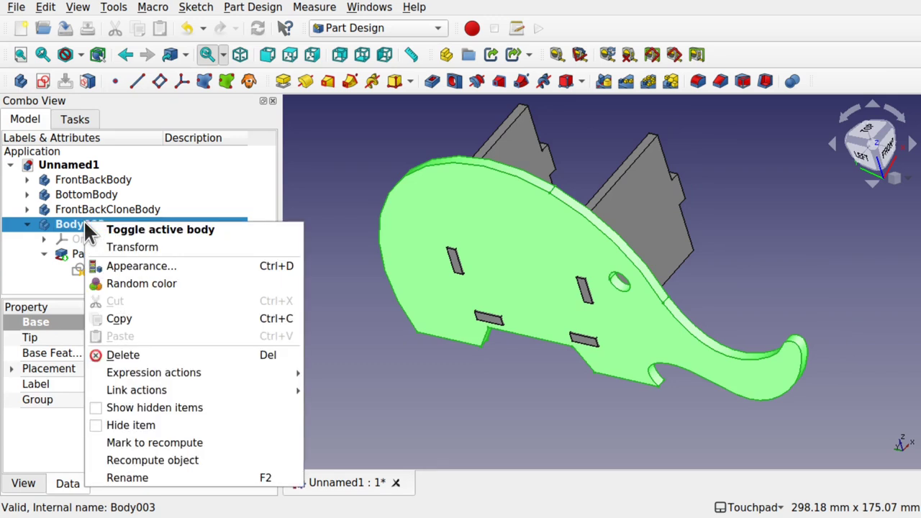
left_click(137, 479)
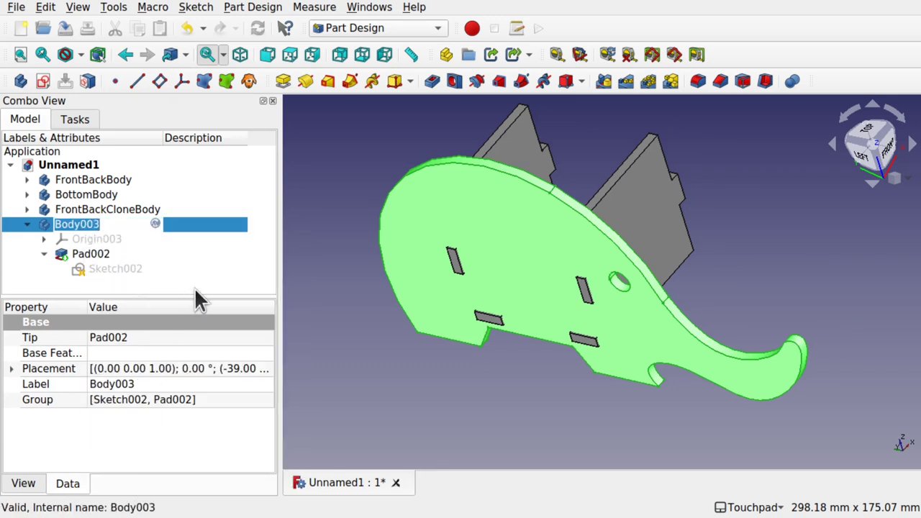
type("Sid")
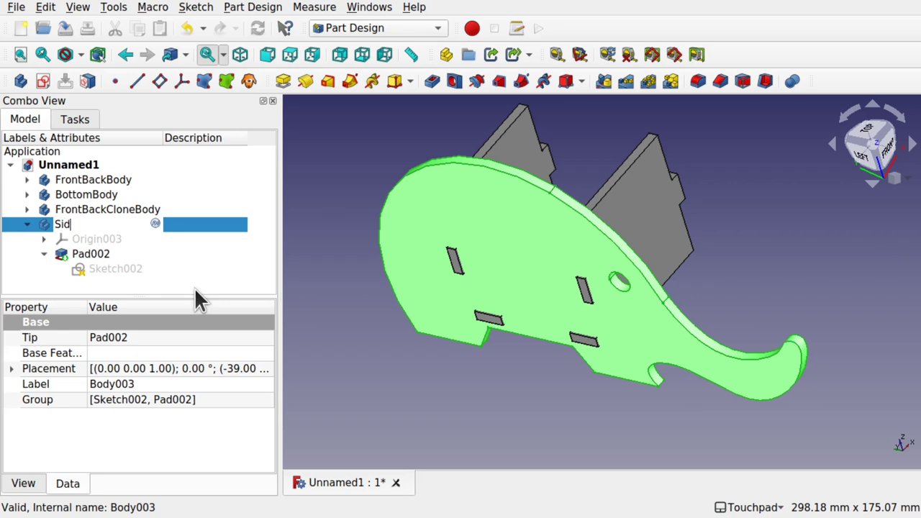
type("eBody")
key("Return")
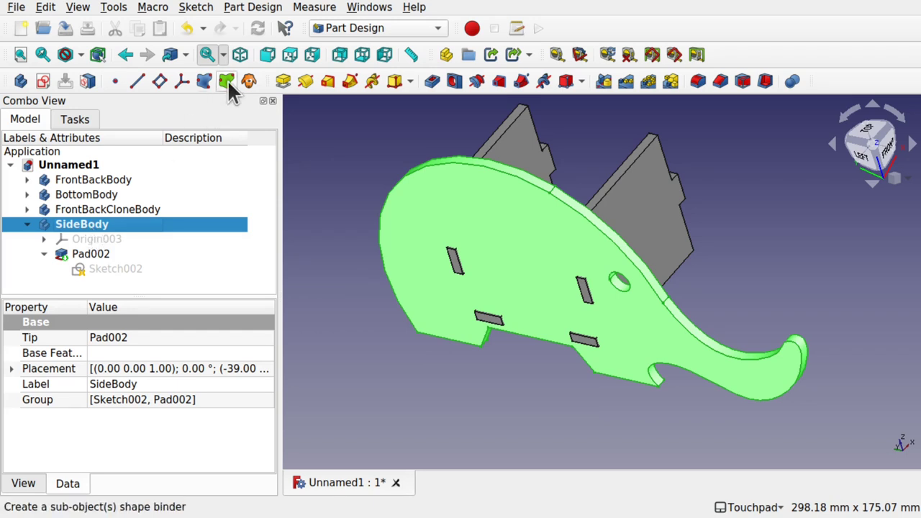
- Clone SideBody and rename the new clone body 'SideBodyClone'
left_click(246, 80)
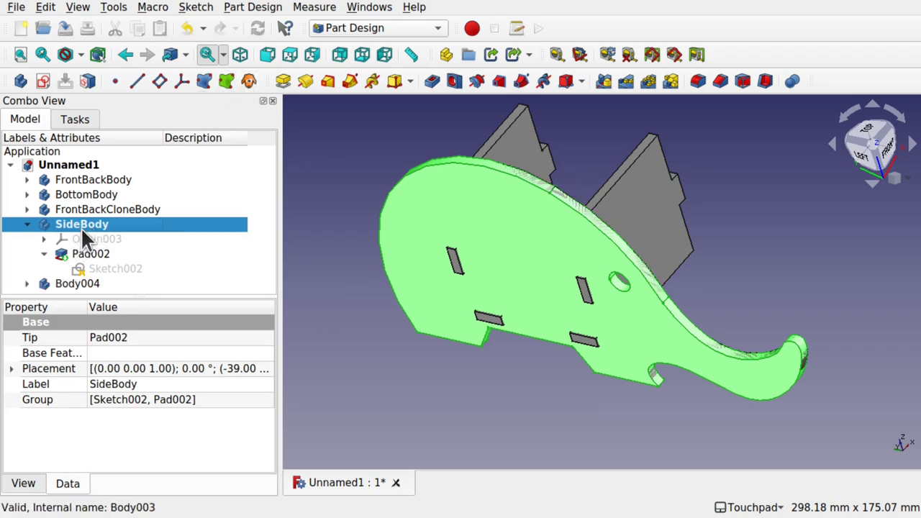
left_click(78, 283)
right_click(82, 281)
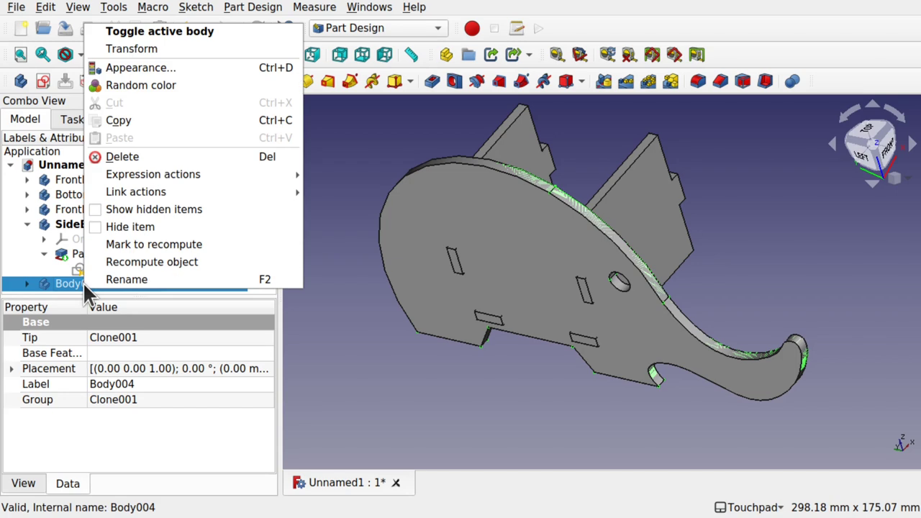
left_click(123, 279)
type("Sid")
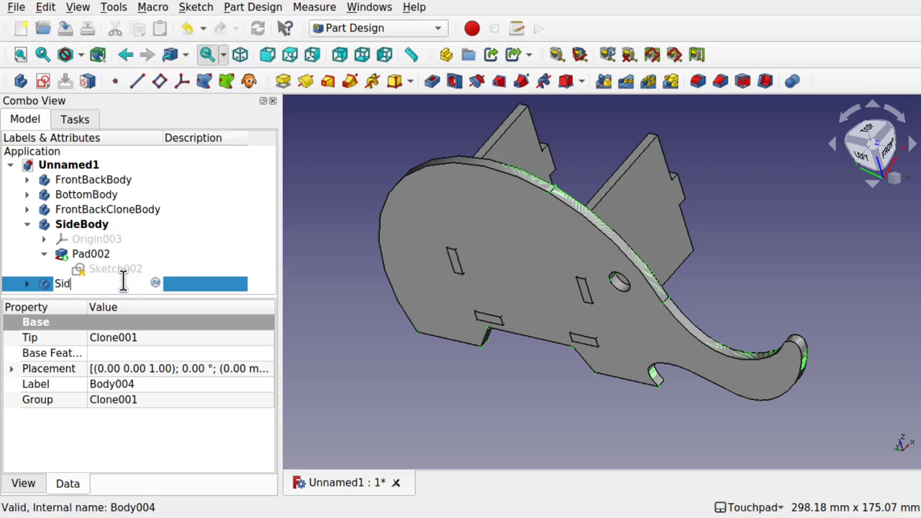
type("eBodyClone")
key("Return")
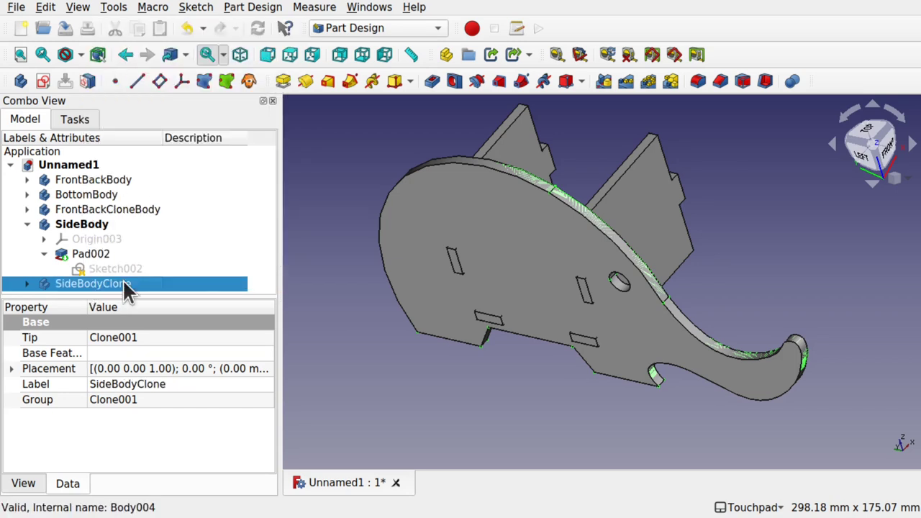
right_click(102, 281)
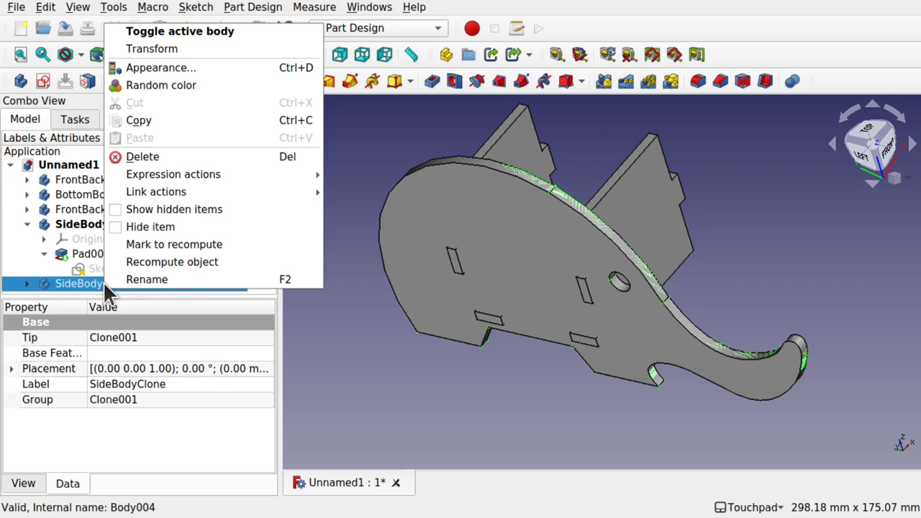
left_click(188, 50)
- Slide SideBodyClone about 74 mm sideways off SideBody and confirm the placement
left_click_drag(664, 232, 689, 211, "alt")
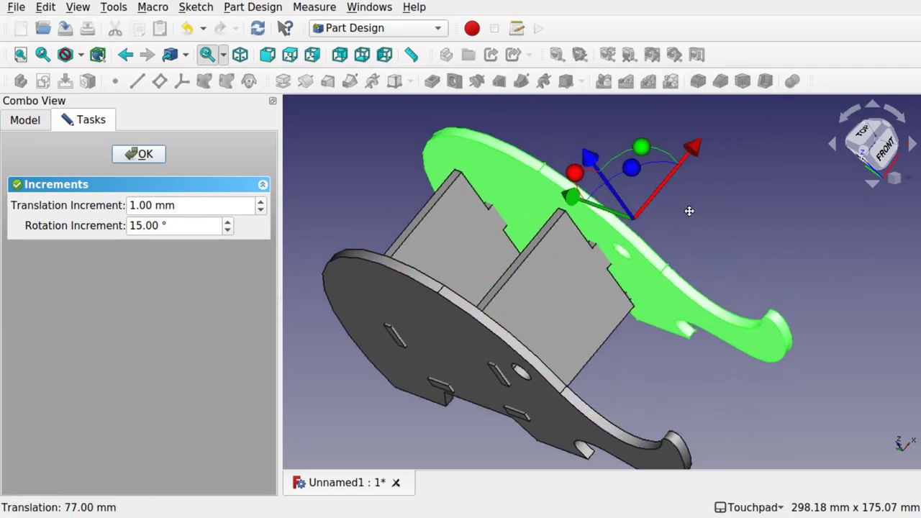
mouse_move(694, 150)
left_mouse_down()
mouse_move(690, 160)
mouse_move(699, 154)
left_mouse_up()
left_click_drag(636, 224, 674, 229, "alt")
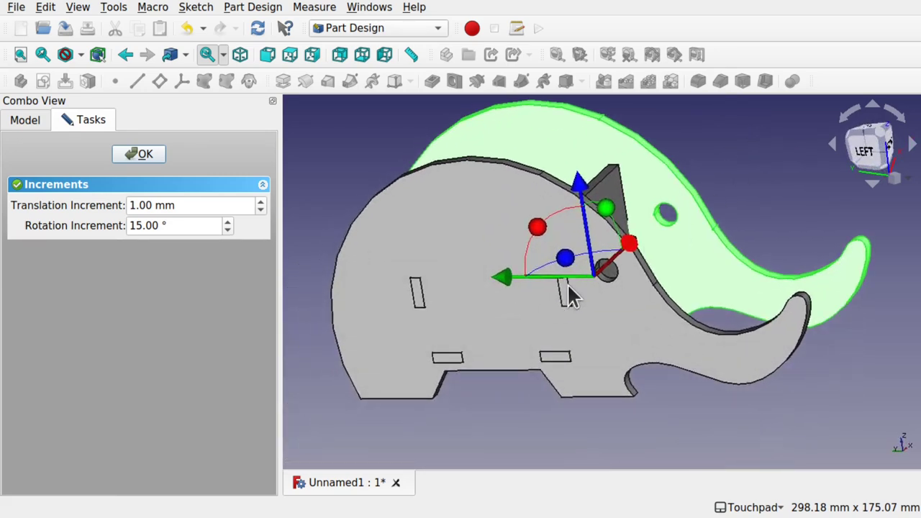
left_click(148, 160)
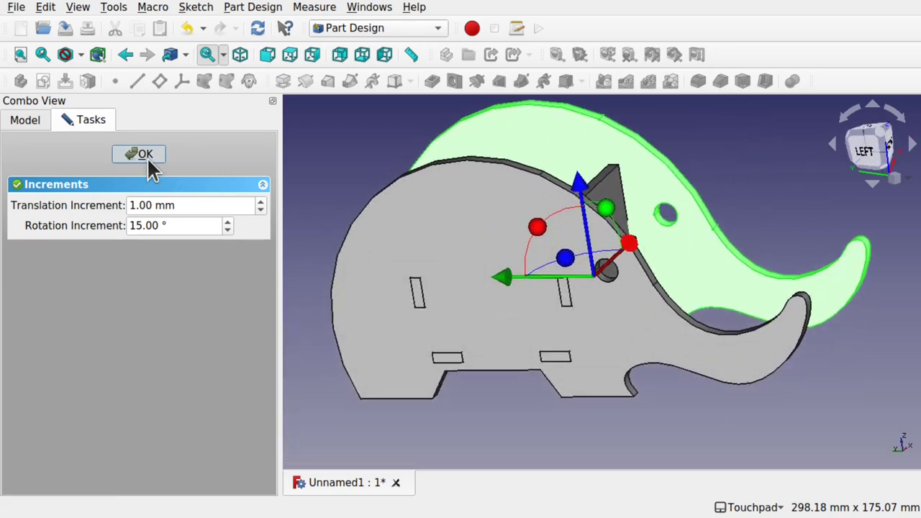
left_click_drag(512, 263, 557, 279, "alt")
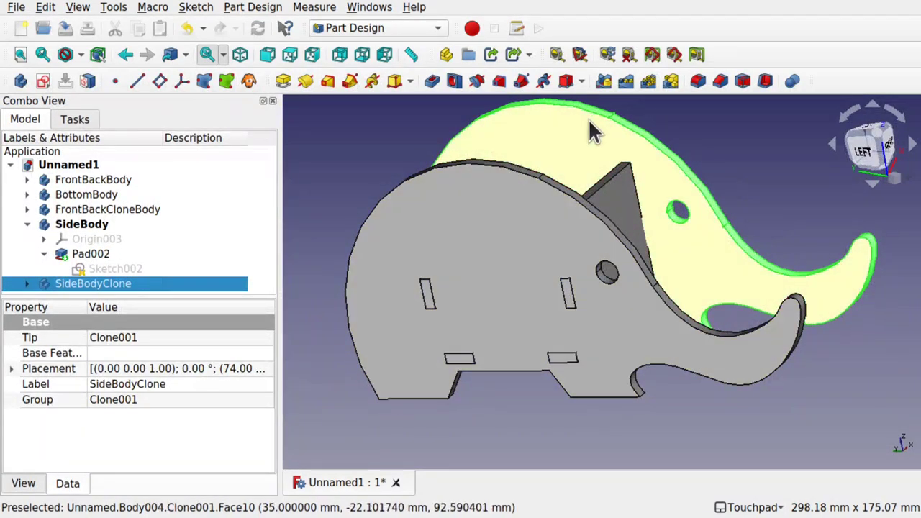
left_click_drag(588, 120, 571, 205, "alt")
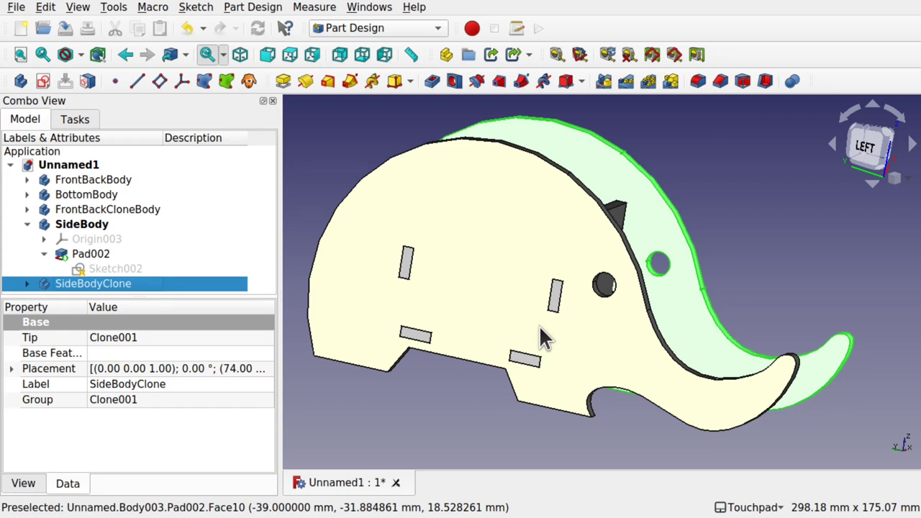
left_click_drag(572, 316, 523, 322, "alt")
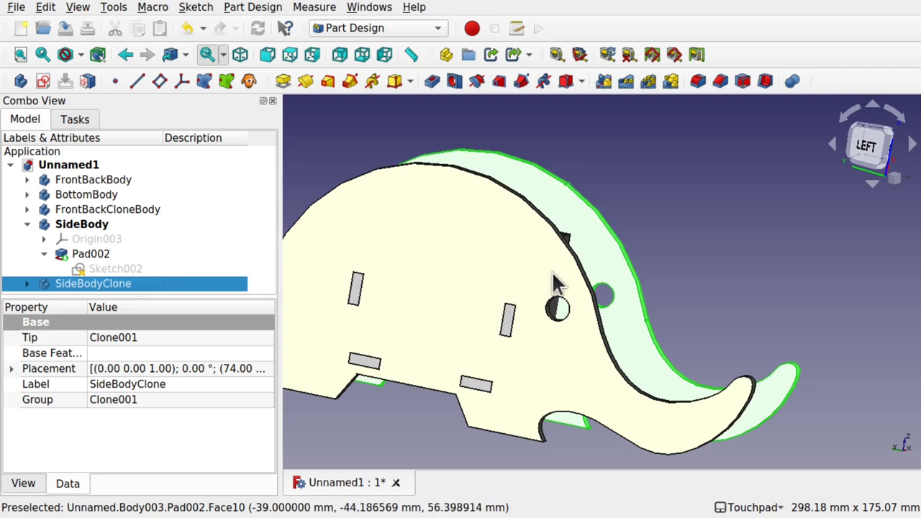
left_click_drag(555, 284, 683, 241, "alt")
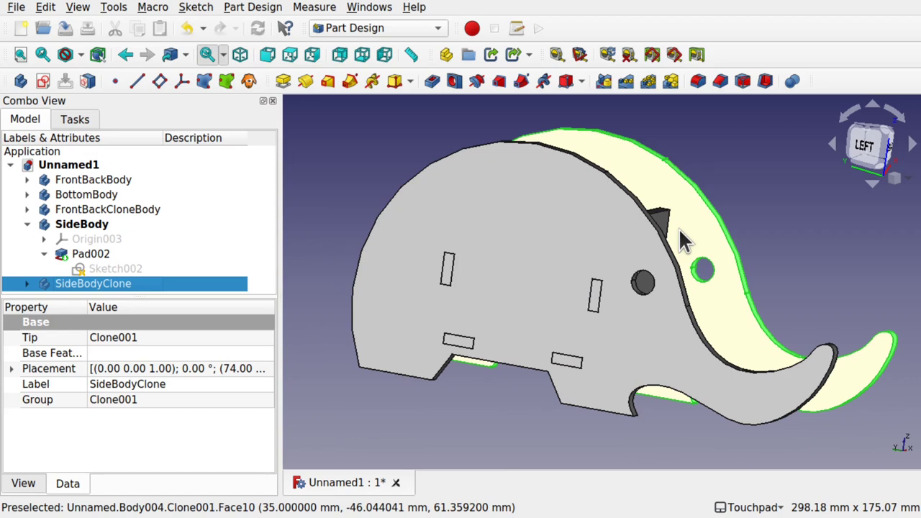
left_click(678, 228)
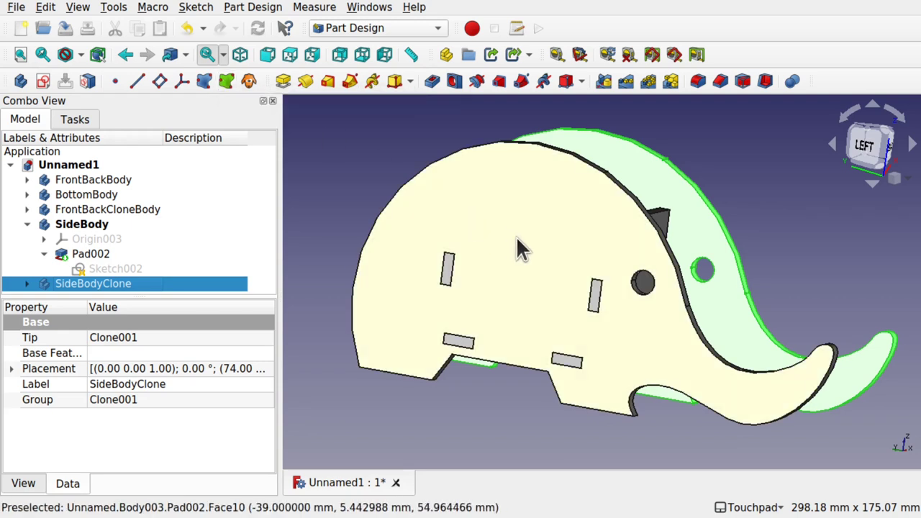
left_click(84, 224)
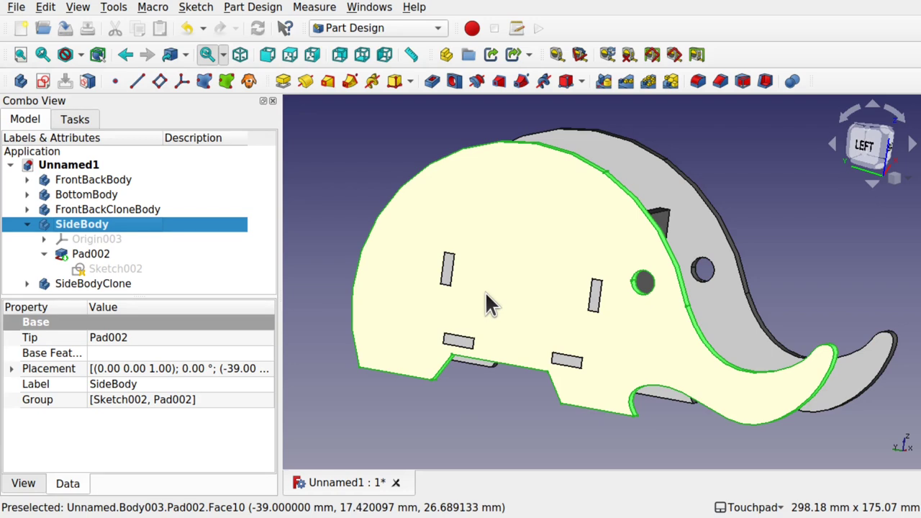
left_click_drag(485, 292, 492, 312)
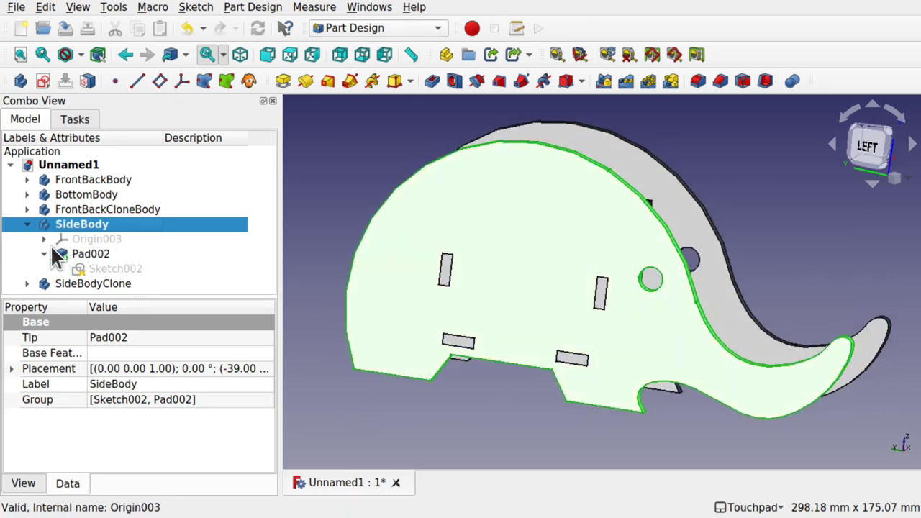
left_click(107, 268)
double_click(106, 267)
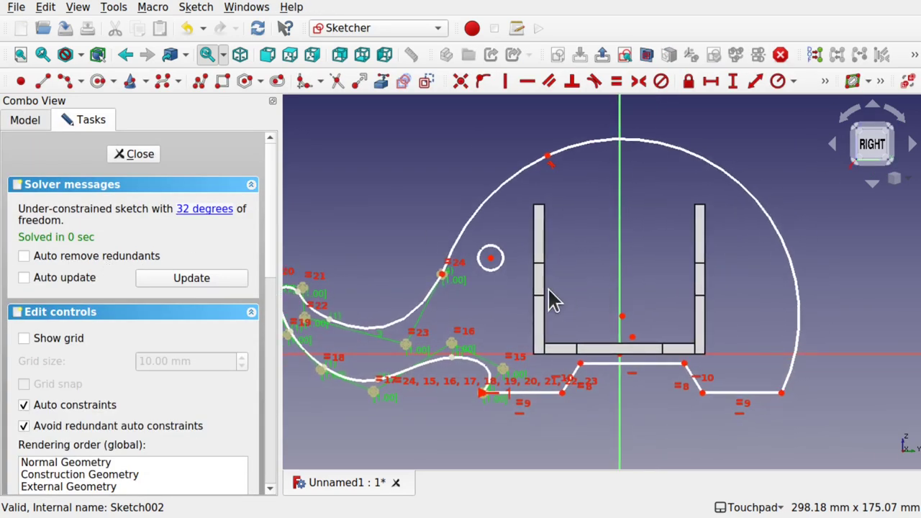
mouse_move(551, 298)
left_mouse_down()
mouse_move(540, 287)
mouse_move(528, 292)
mouse_move(577, 319)
mouse_move(489, 304)
mouse_move(460, 274)
left_mouse_up()
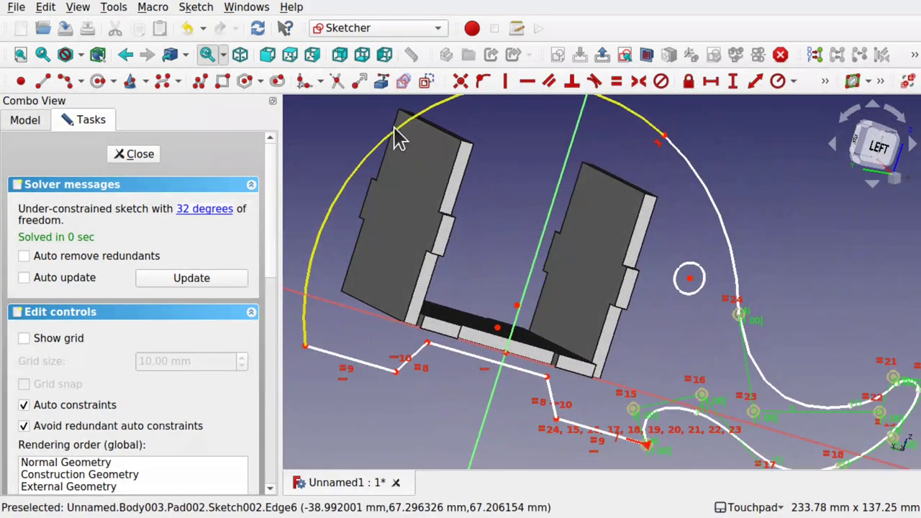
left_click(382, 83)
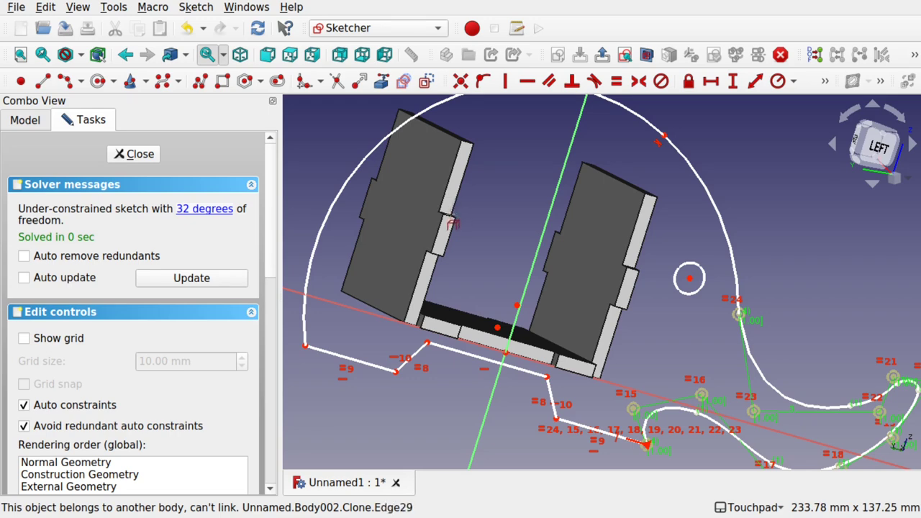
mouse_move(451, 225)
middle_mouse_down()
mouse_move(447, 259)
mouse_move(457, 252)
mouse_move(432, 244)
middle_mouse_up()
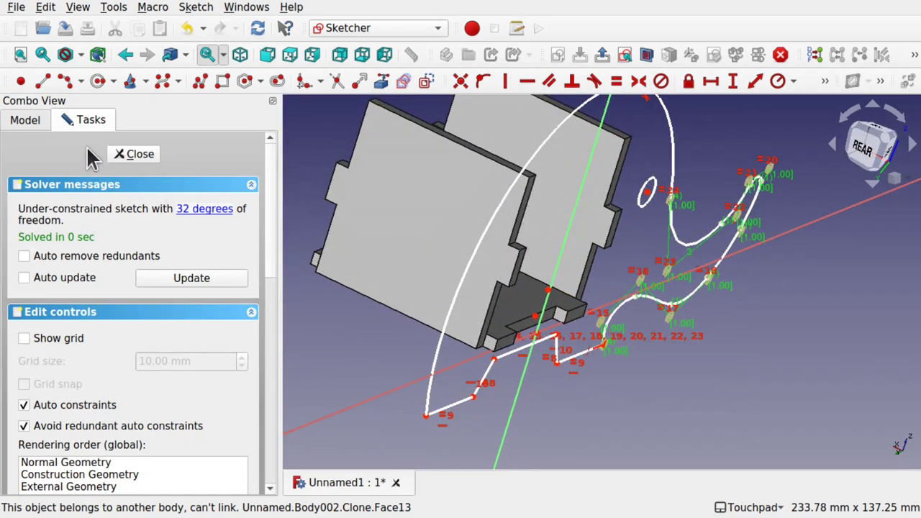
left_click(140, 158)
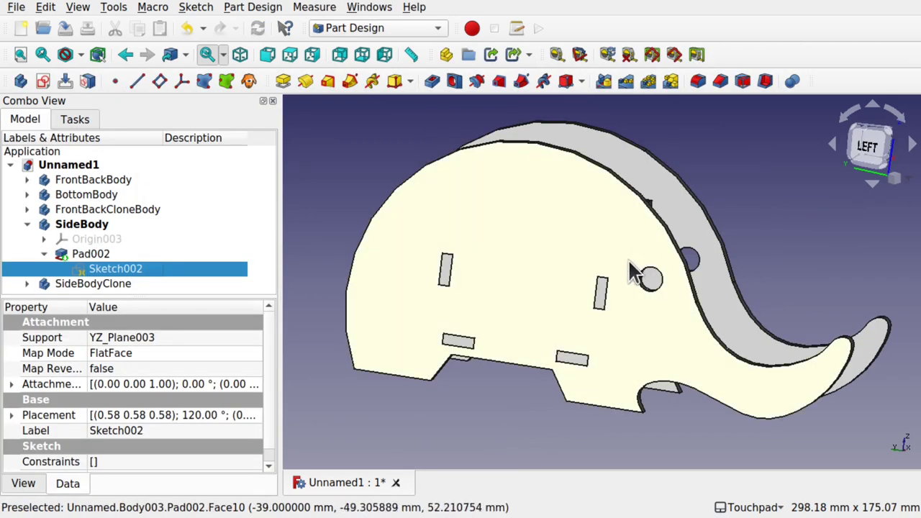
- Make SideBody the active body instead of FrontBackCloneBody and reopen its Sketch002
middle_click_drag(627, 258, 669, 261)
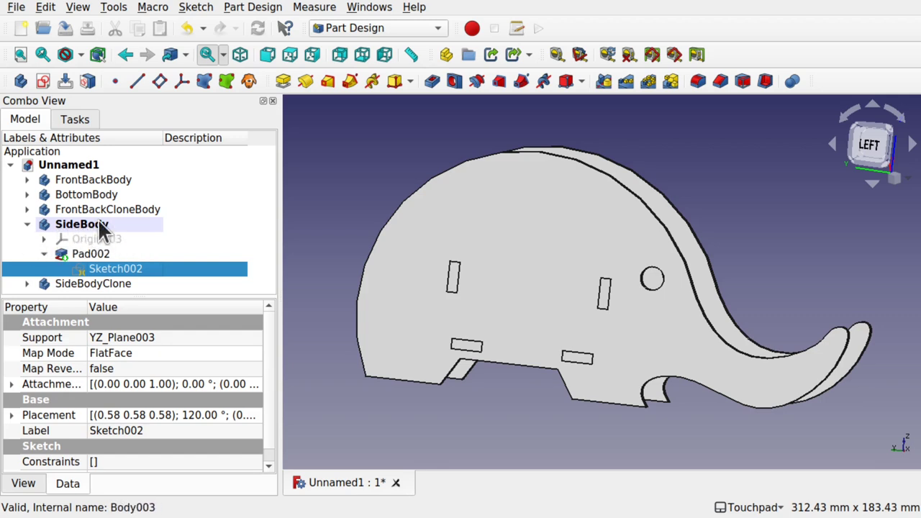
left_click(104, 229)
right_click(102, 223)
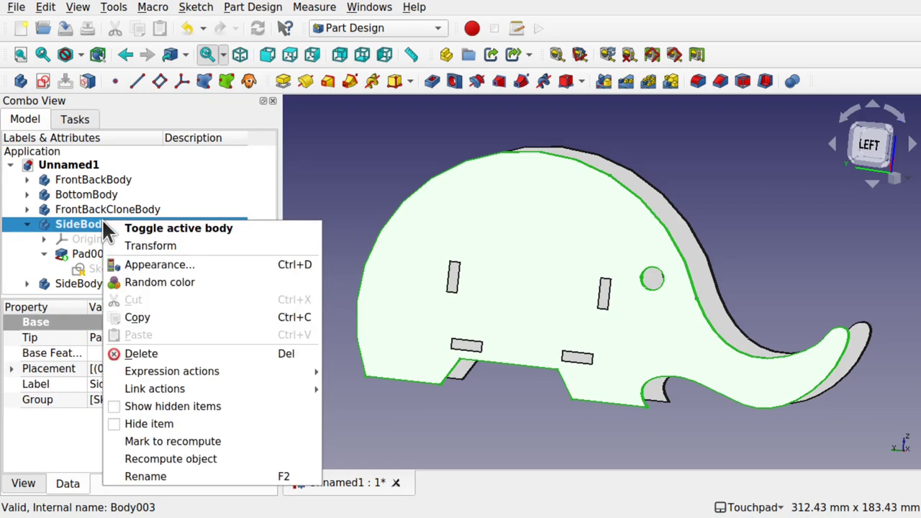
left_click(21, 264)
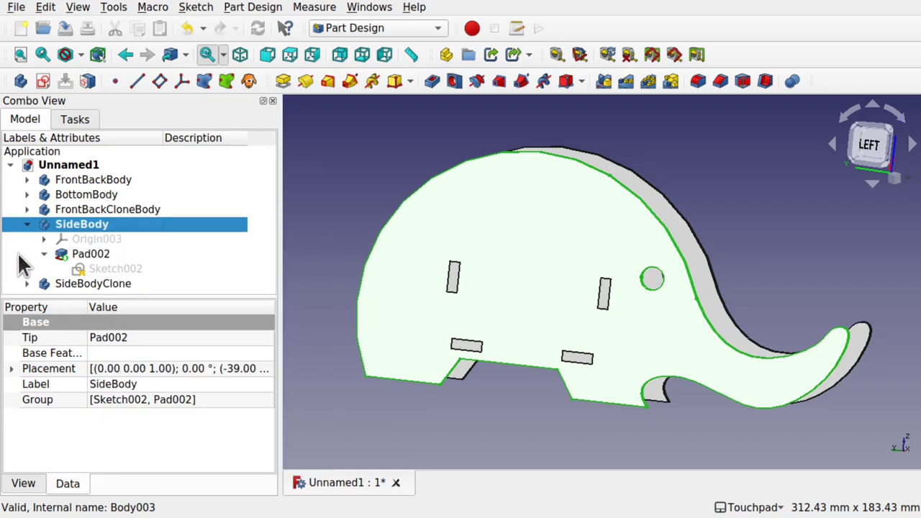
left_click(141, 208)
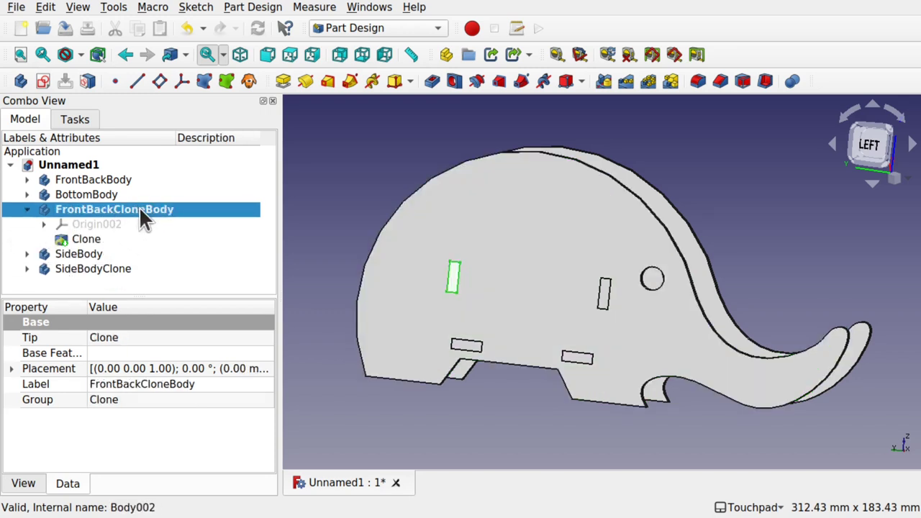
left_click(27, 209)
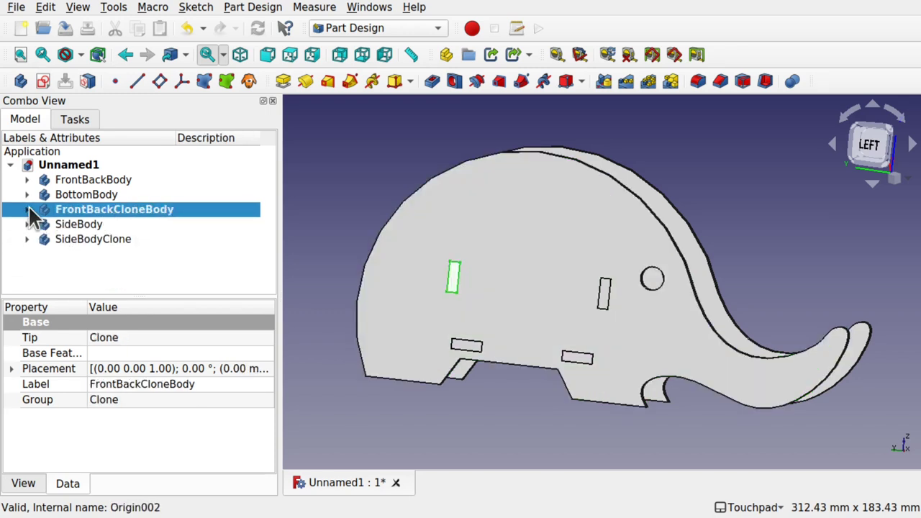
left_click(79, 225)
left_click(105, 264)
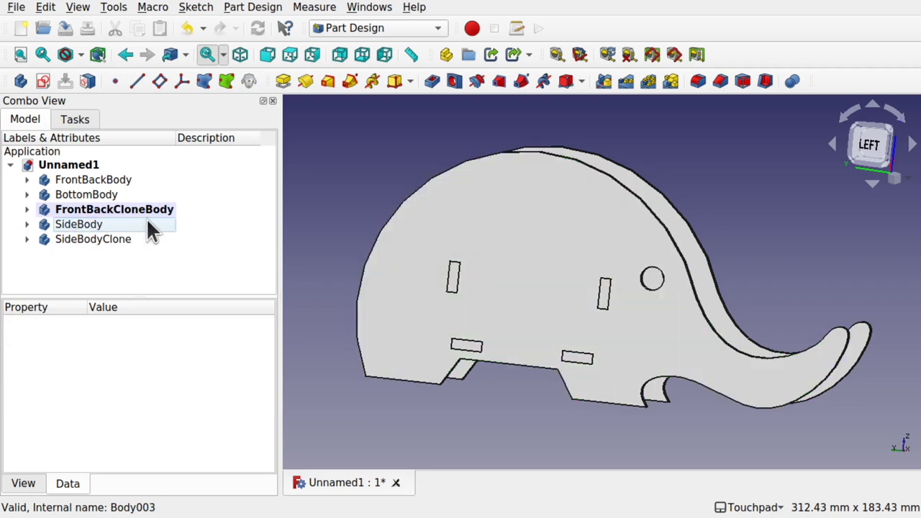
double_click(78, 224)
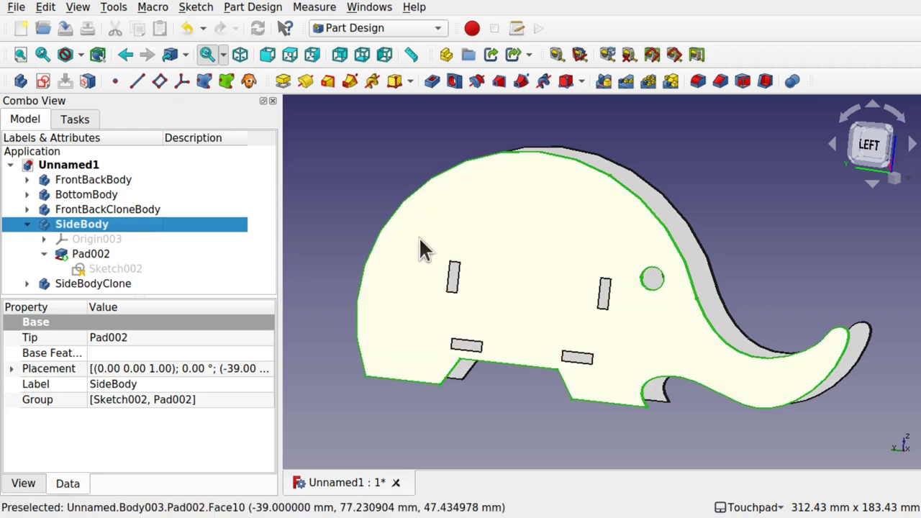
left_click_drag(633, 278, 603, 324, "alt")
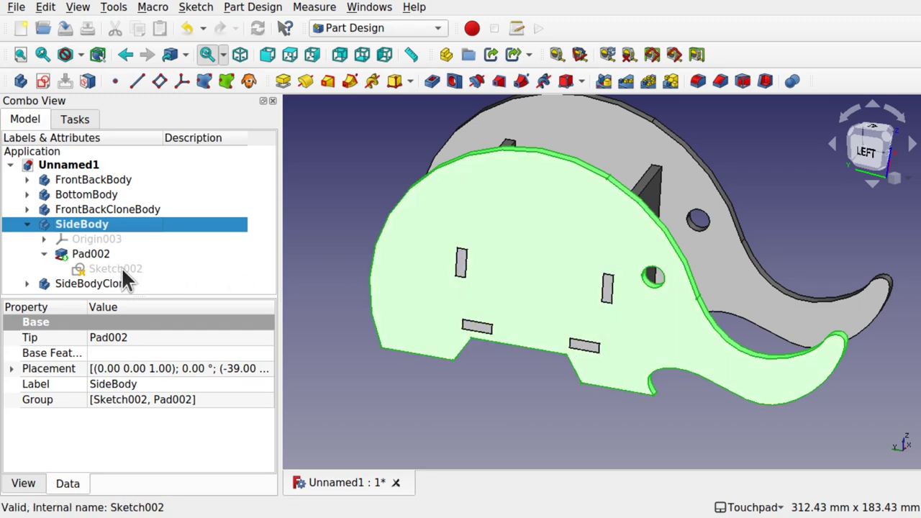
double_click(120, 268)
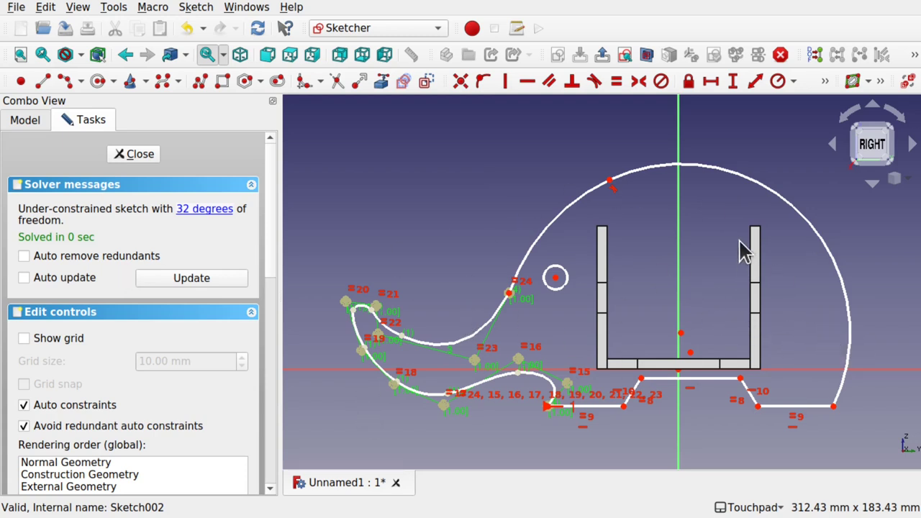
- Inspect Sketch002 in section view against the other panels, then close it unchanged
middle_click_drag(583, 274, 620, 284)
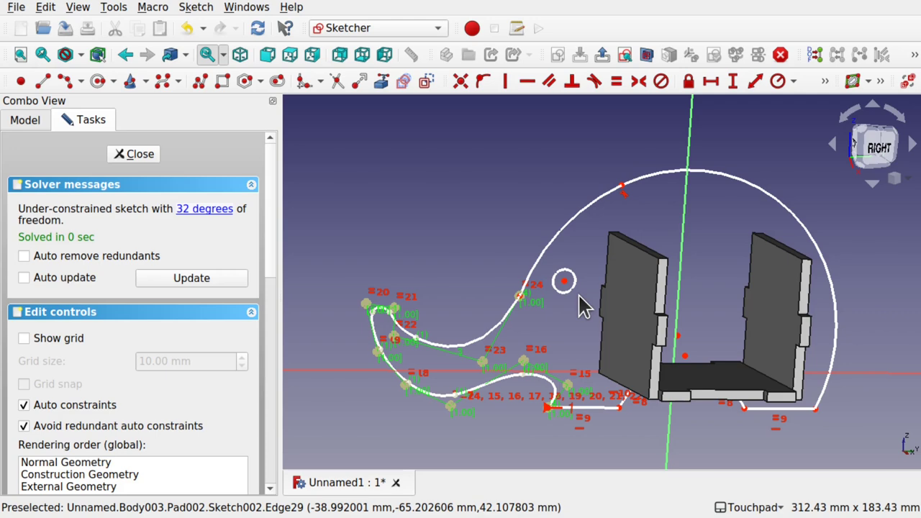
left_click(646, 56)
mouse_move(762, 287)
left_mouse_down("alt")
mouse_move(682, 267)
mouse_move(692, 293)
left_mouse_up("alt")
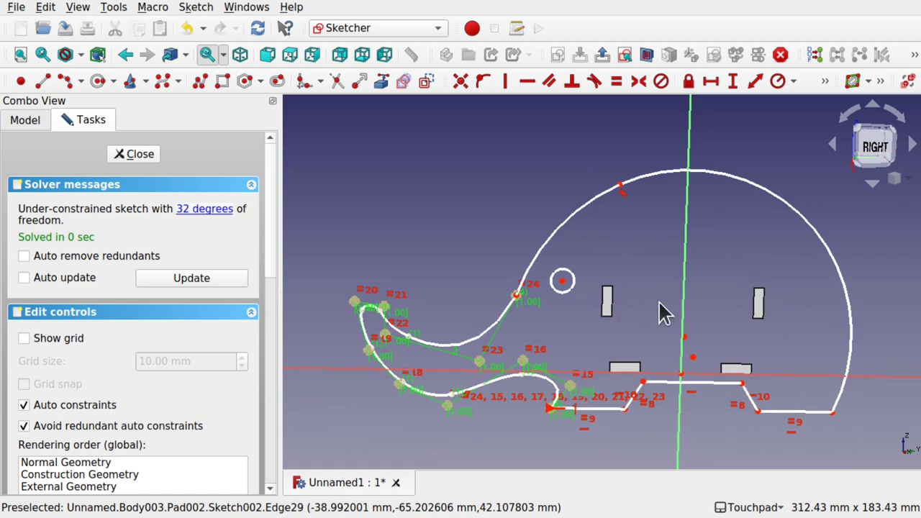
left_click_drag(661, 310, 604, 276, "alt")
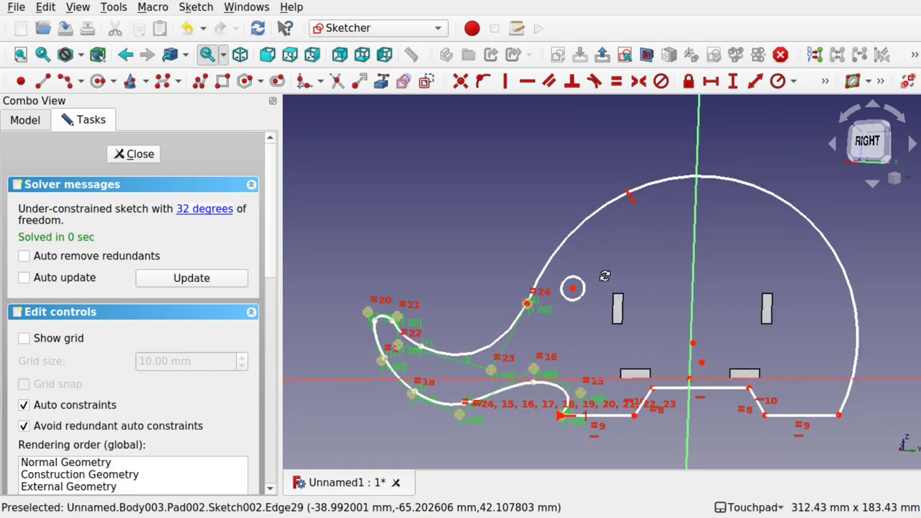
scroll(664, 370, "up", 3)
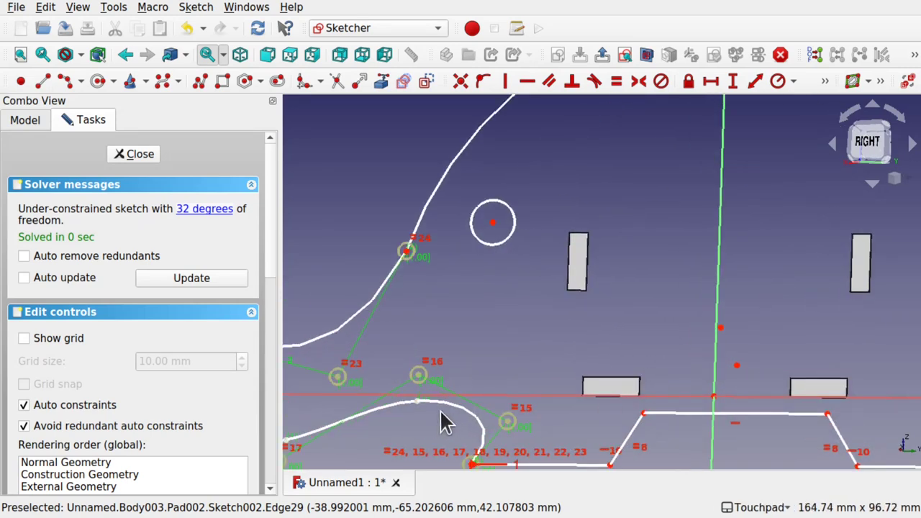
scroll(607, 401, "down", 3)
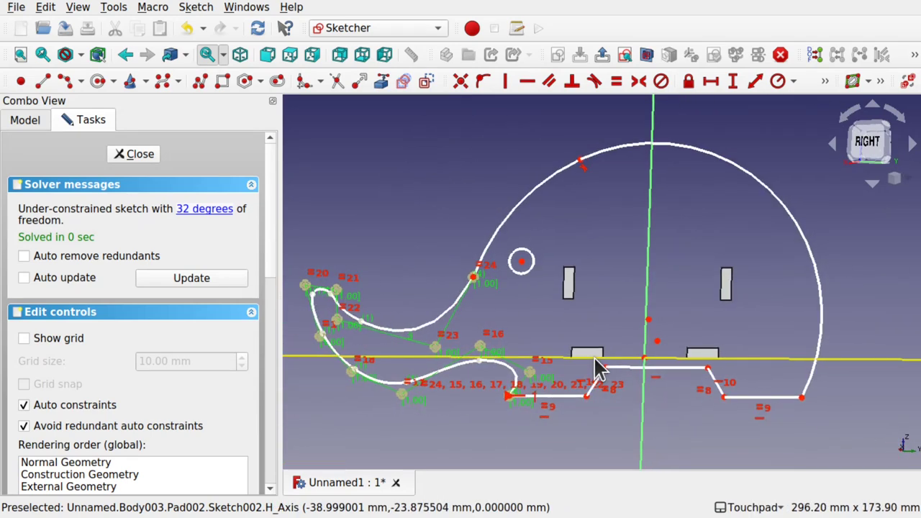
left_click(132, 153)
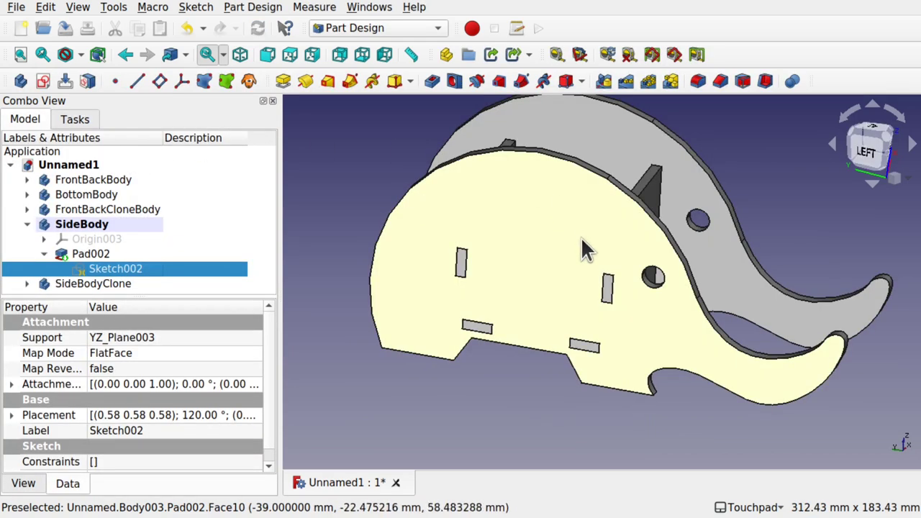
- Hide the SideBodyClone panel, zoom in, and select the tab in the upper slot
left_click_drag(678, 314, 627, 268, "alt")
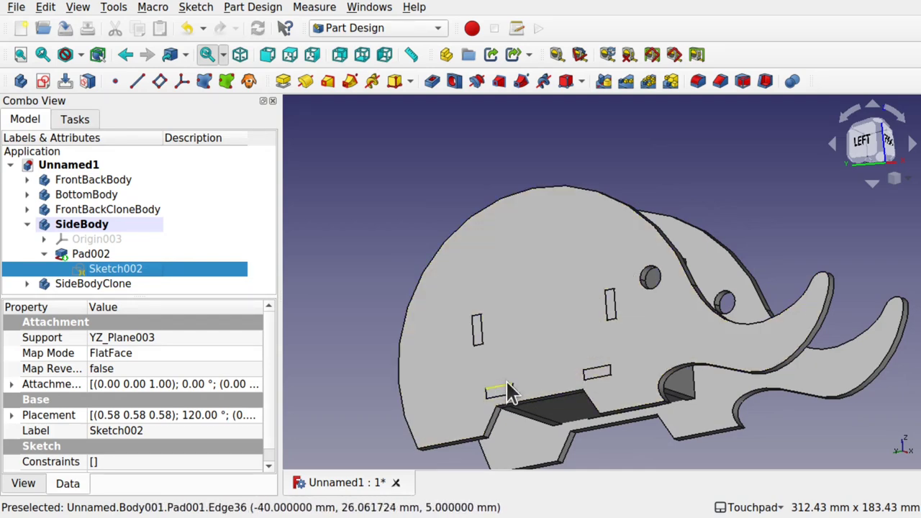
mouse_move(507, 391)
left_mouse_down("alt")
mouse_move(624, 355)
mouse_move(702, 286)
mouse_move(733, 212)
mouse_move(568, 291)
mouse_move(579, 327)
mouse_move(545, 328)
left_mouse_up("alt")
left_click(762, 197)
key("space")
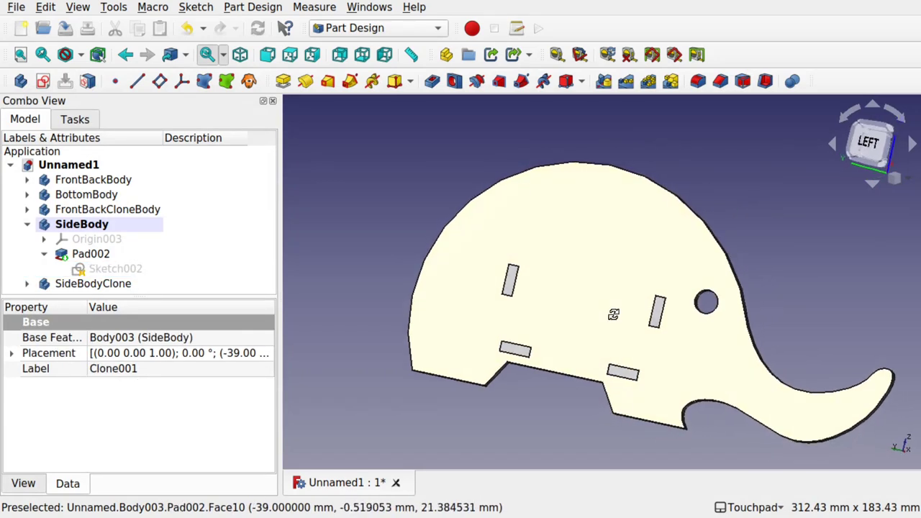
scroll(527, 324, "up", 4)
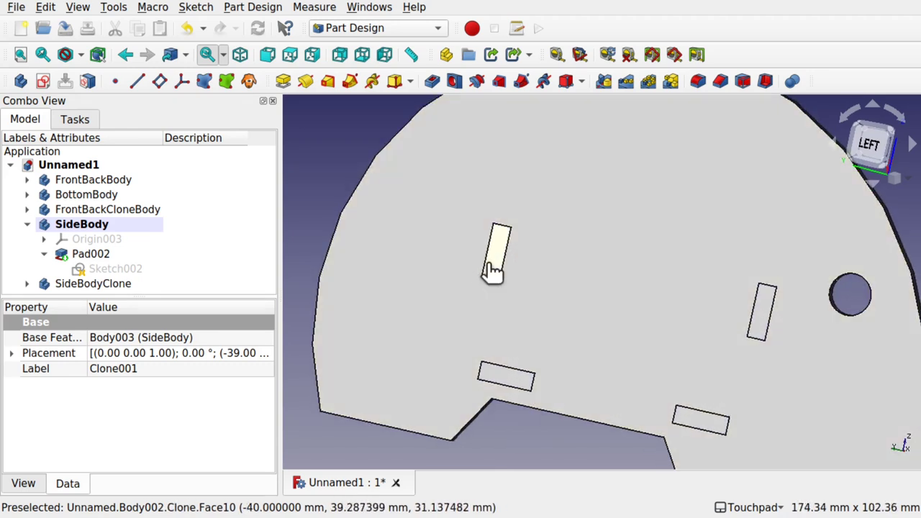
left_click(487, 263)
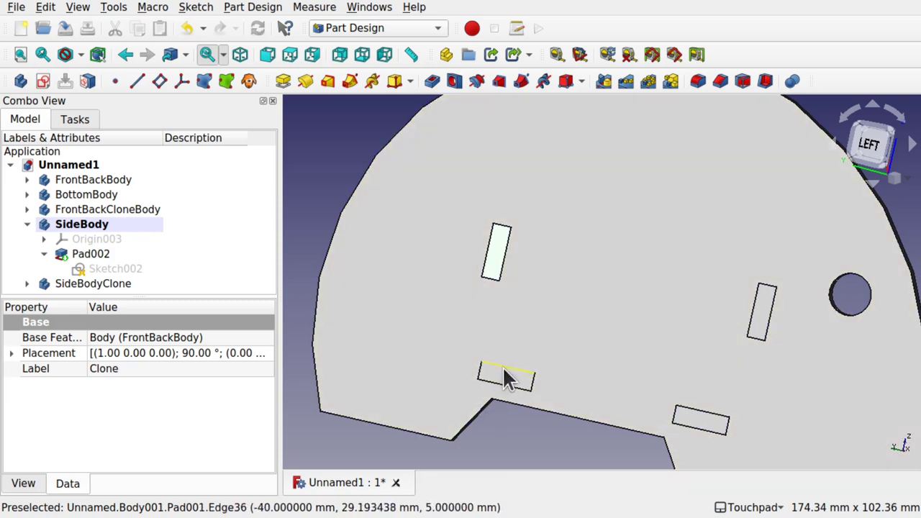
- Select edges of the neighbouring panel's slots and create a sub-object shape binder in SideBody
left_click(511, 366, "ctrl")
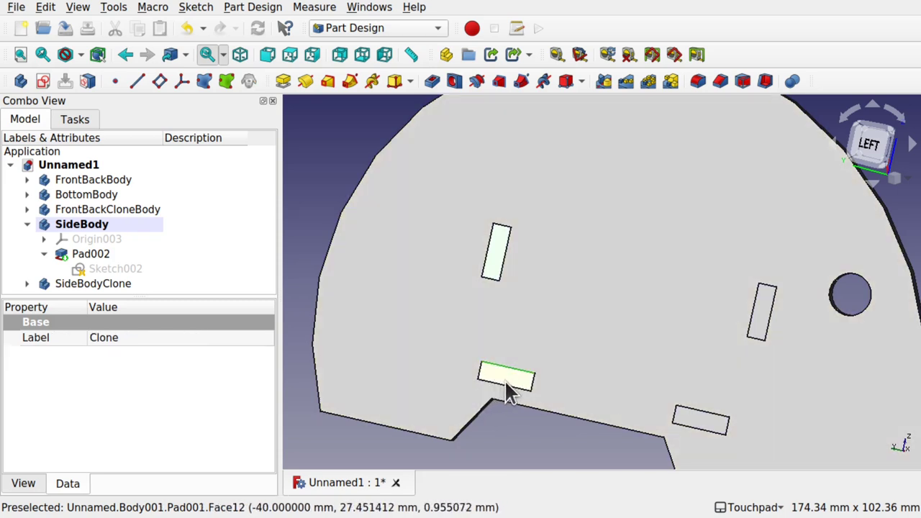
left_click(505, 387, "ctrl")
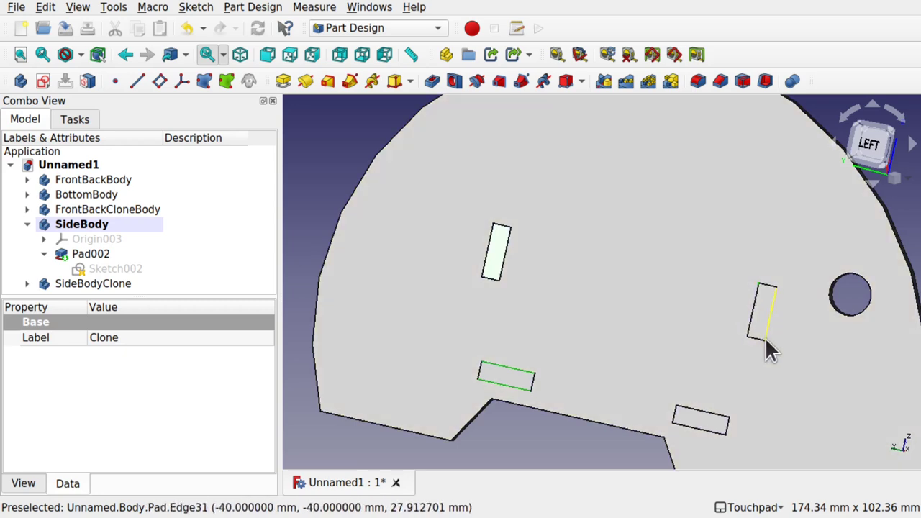
left_click(765, 338, "ctrl")
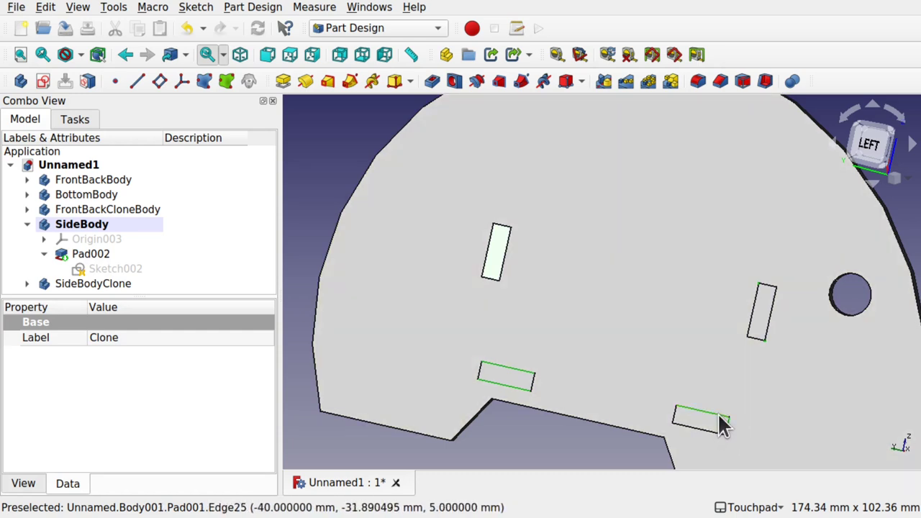
left_click(698, 425)
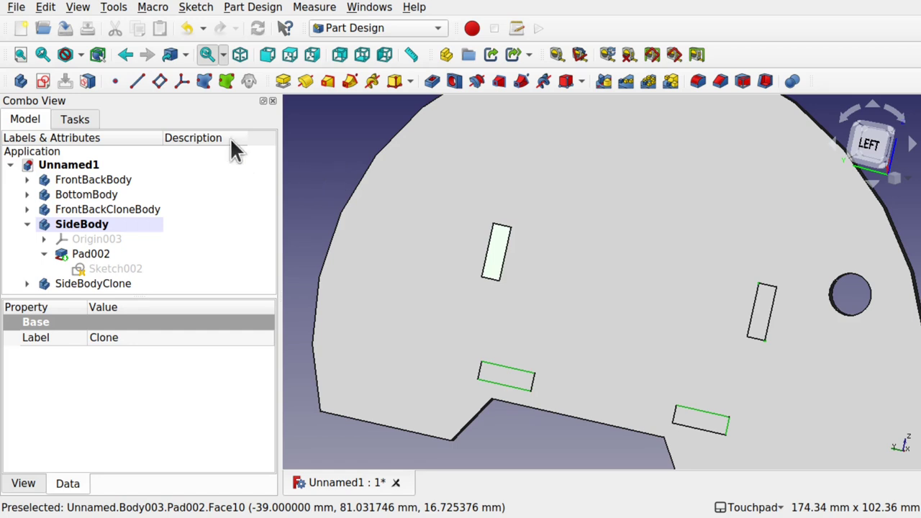
left_click(224, 81)
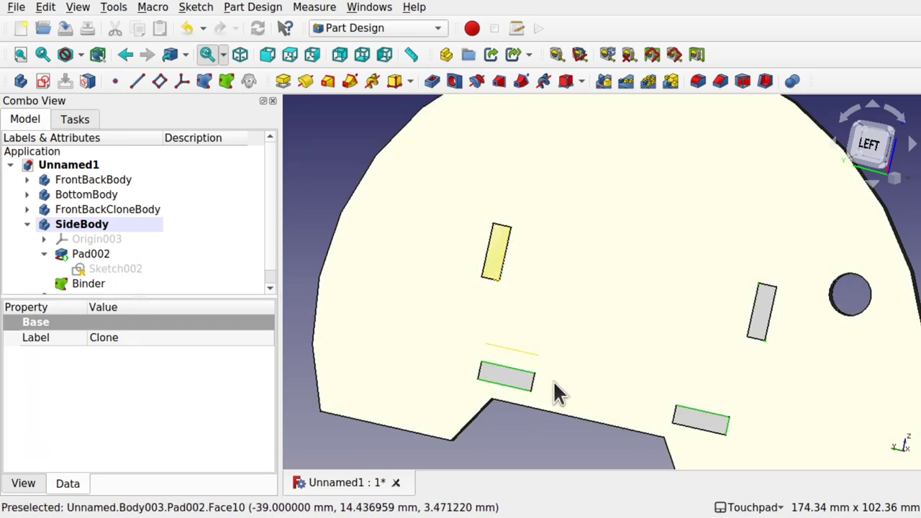
- Inspect the single-face Binder up close, select it and delete it
left_click_drag(573, 375, 528, 384, "alt")
scroll(526, 378, "up", 5)
scroll(526, 380, "up", 1)
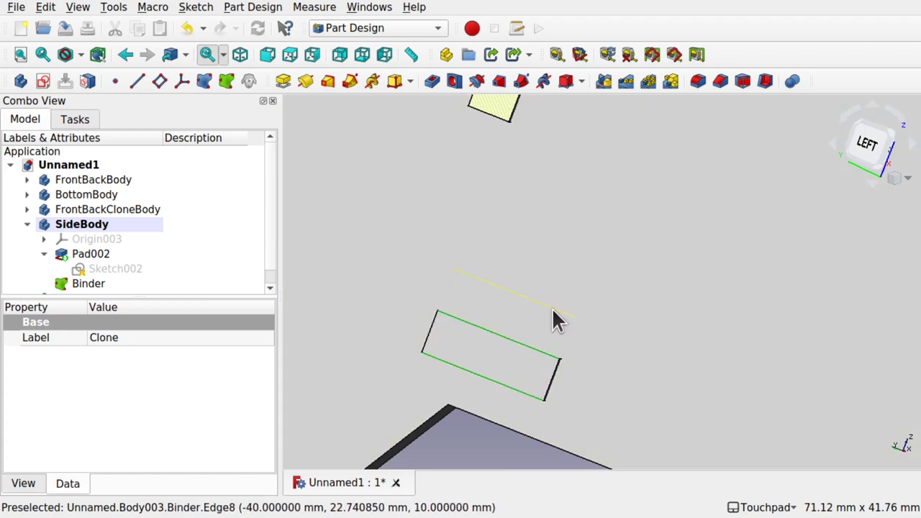
left_click(558, 319)
left_click_drag(532, 323, 569, 314, "alt")
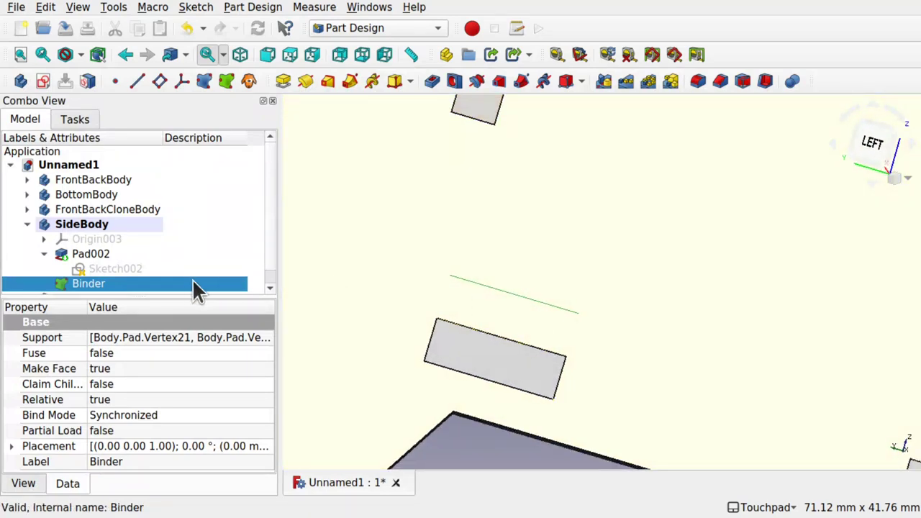
key("Delete")
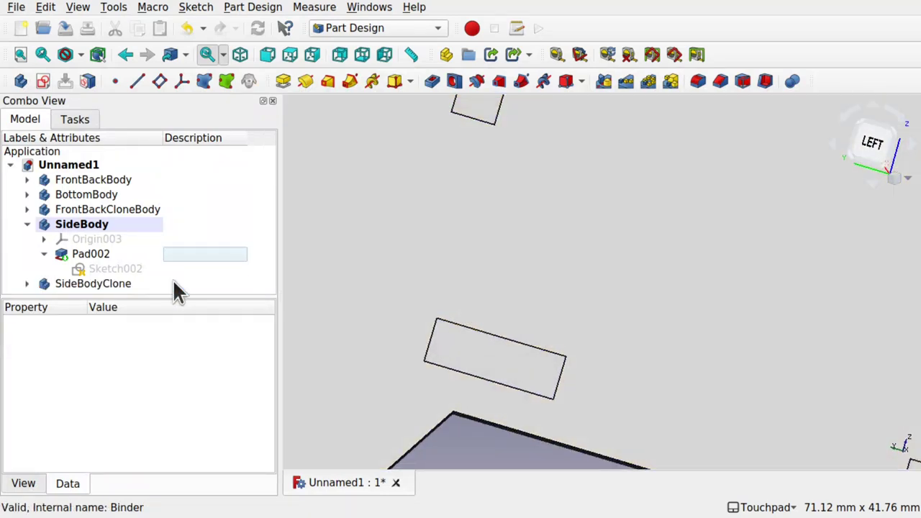
- Select the upper, middle and lower-right slot faces and bind them into one new Binder
scroll(667, 228, "down", 4)
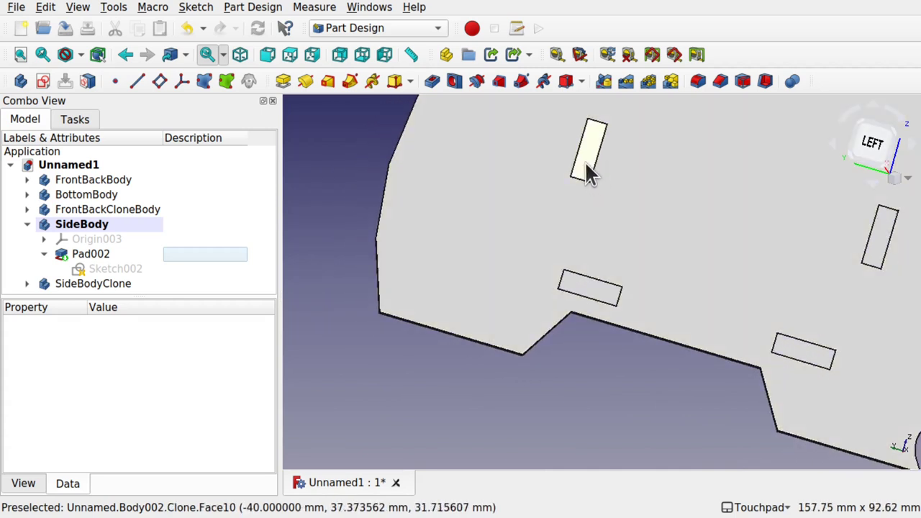
left_click(586, 165)
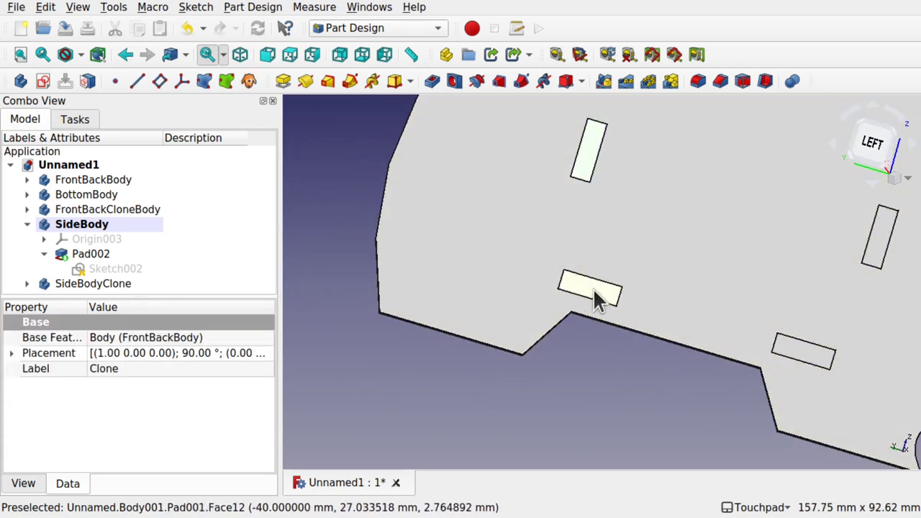
left_click(593, 293, "ctrl")
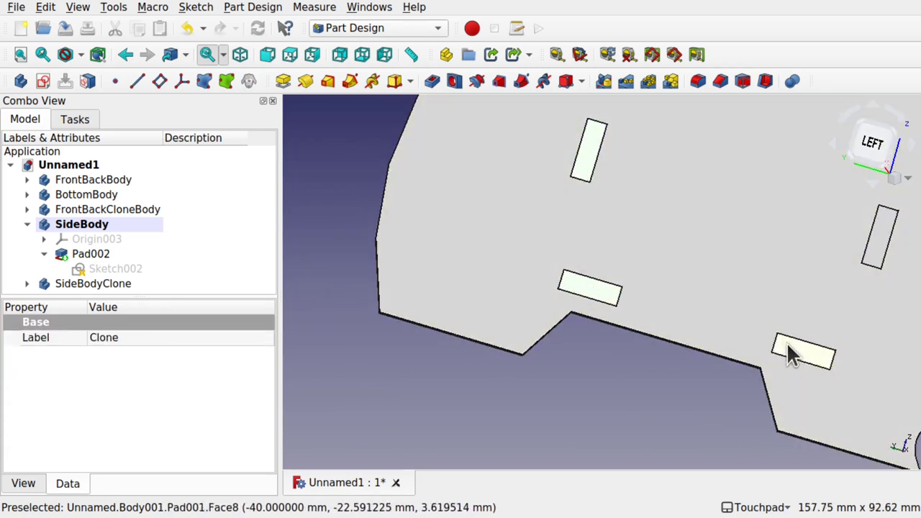
left_click(795, 348, "ctrl")
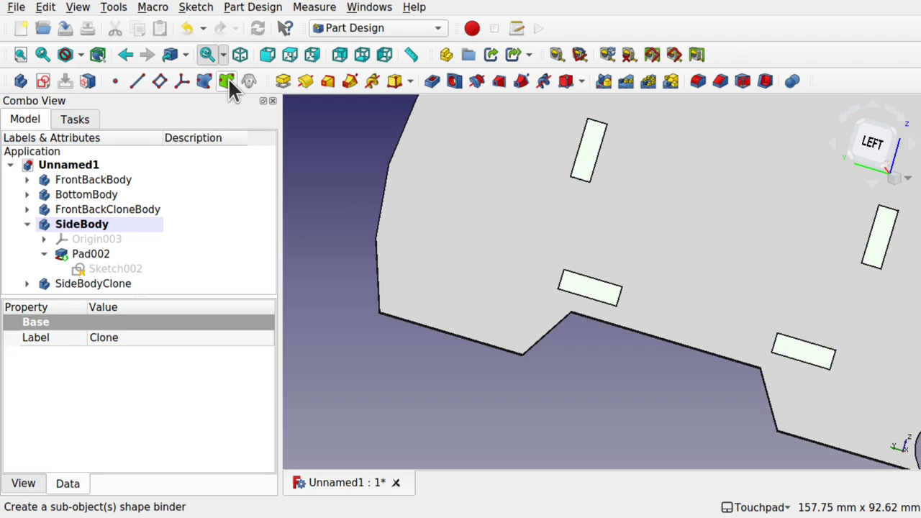
left_click(227, 81)
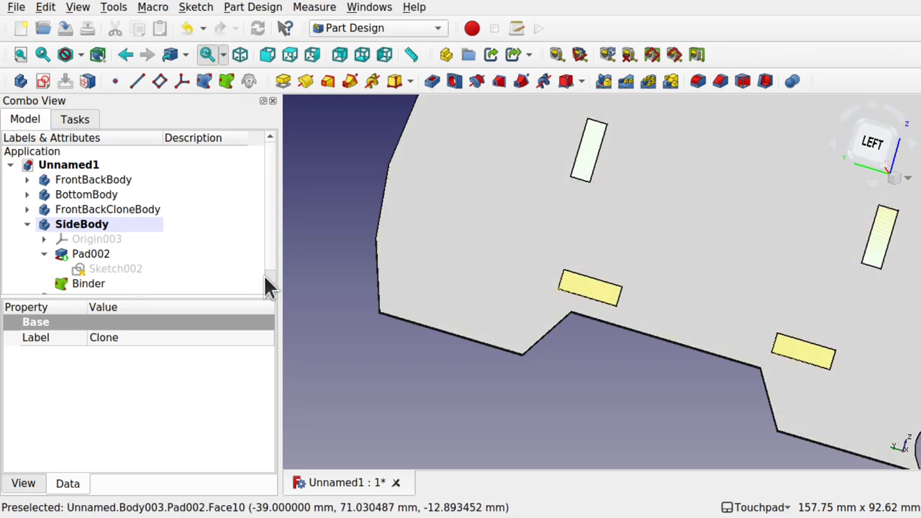
- Open Sketch002 for editing in isometric view and return to the Model tree
double_click(136, 268)
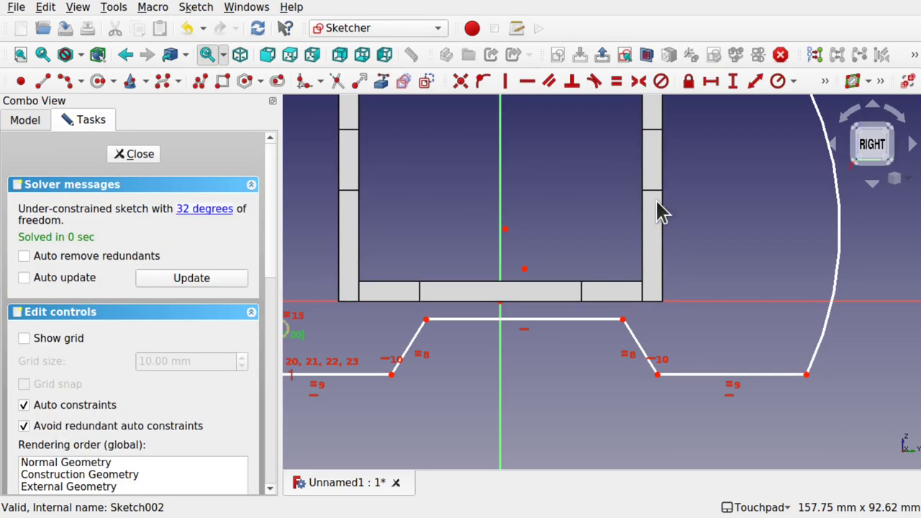
scroll(587, 239, "down", 5)
key("0")
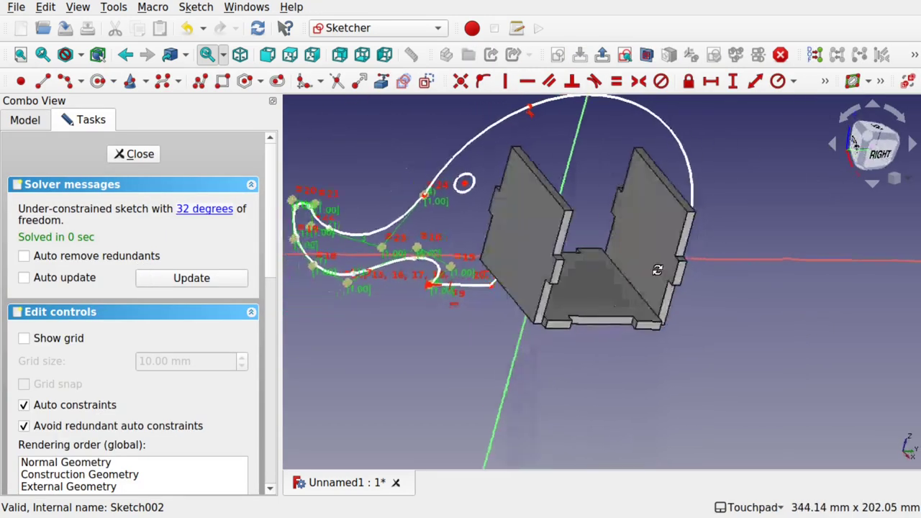
left_click(36, 122)
- Hide FrontBackBody, BottomBody and FrontBackCloneBody, then orbit and zoom onto the sketch
left_click(101, 182)
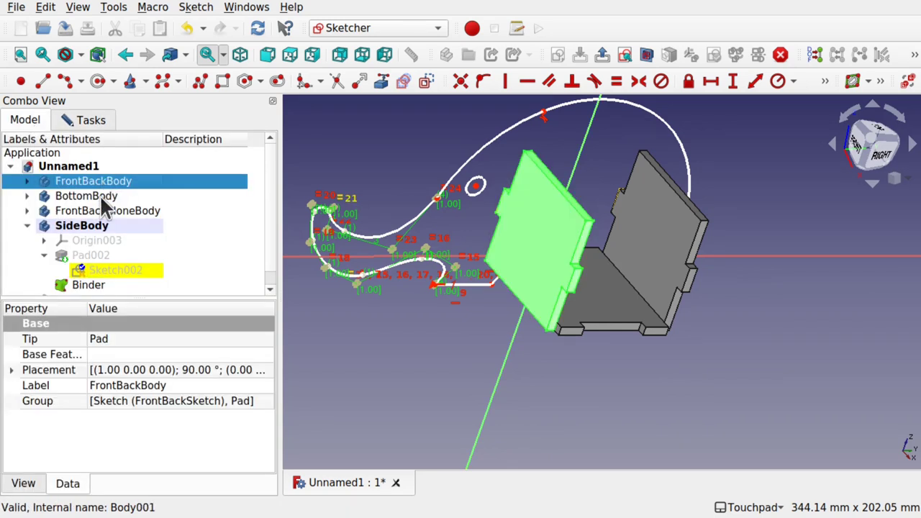
left_click(99, 195, "ctrl")
left_click(141, 209, "ctrl")
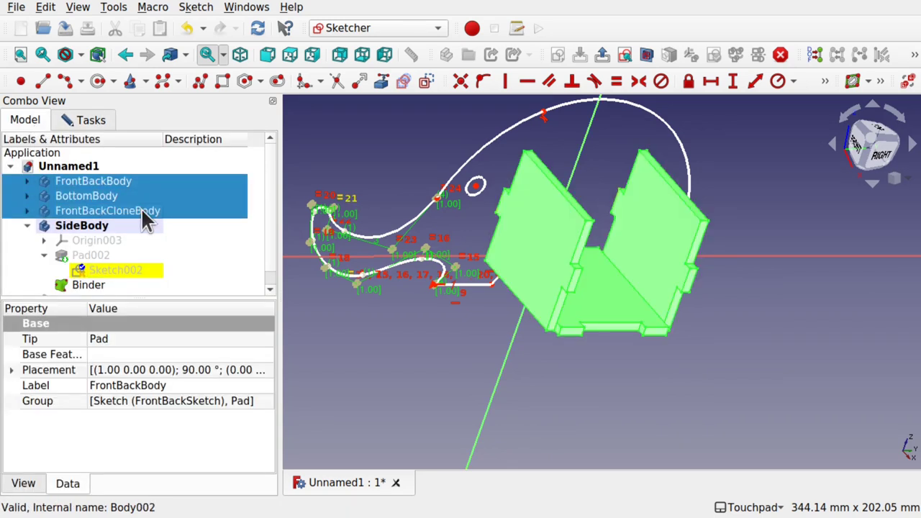
key("space")
mouse_move(503, 237)
middle_mouse_down()
mouse_move(555, 220)
mouse_move(519, 215)
middle_mouse_up()
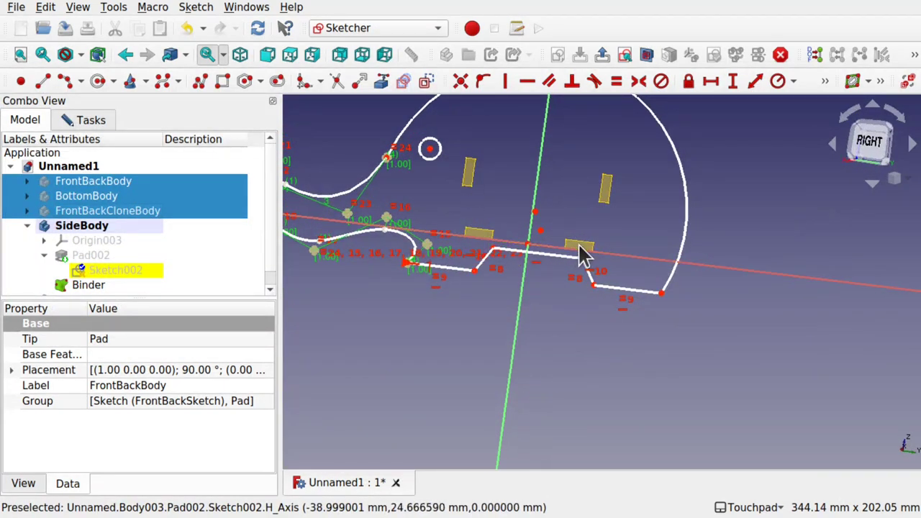
scroll(564, 235, "up", 3)
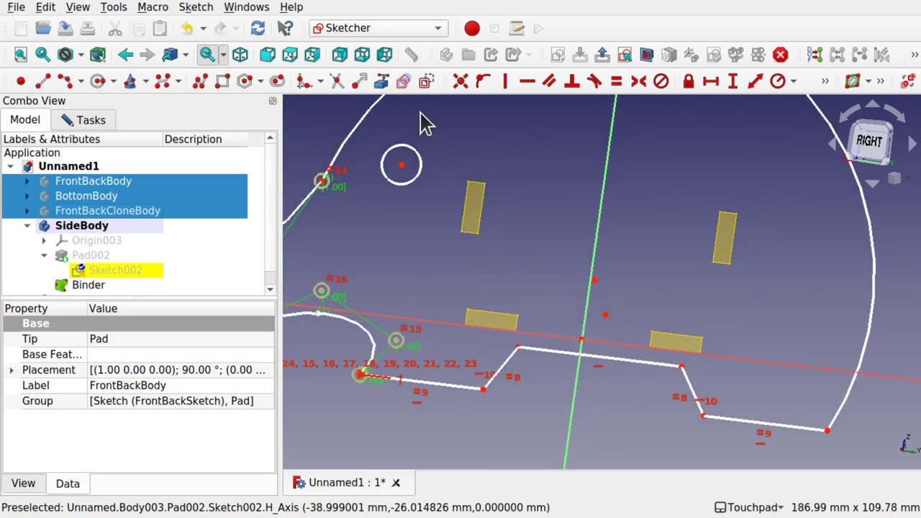
- Link the Binder's slot corners into Sketch002 as external geometry
left_click(382, 84)
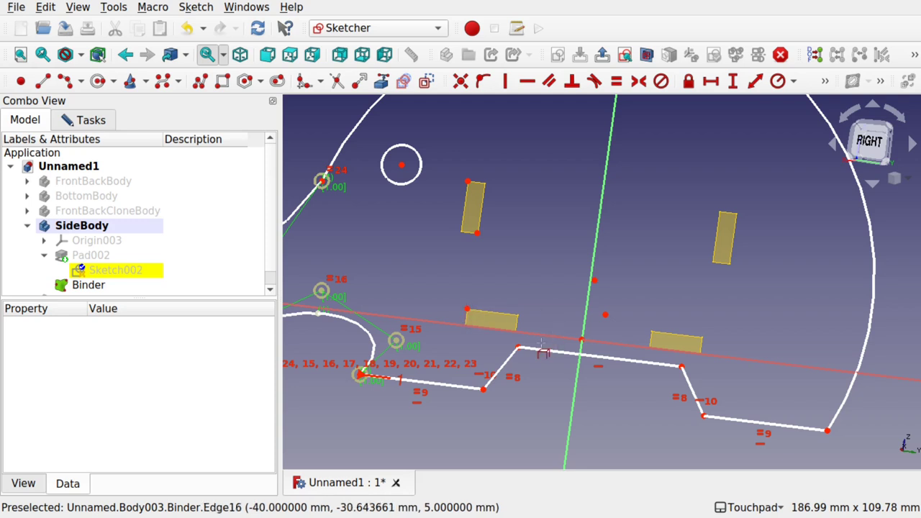
left_click(719, 212)
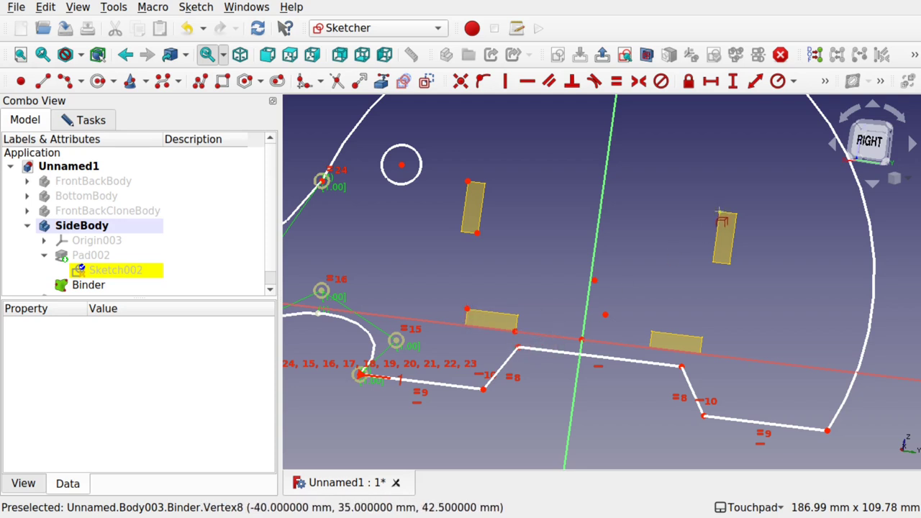
left_click(728, 264)
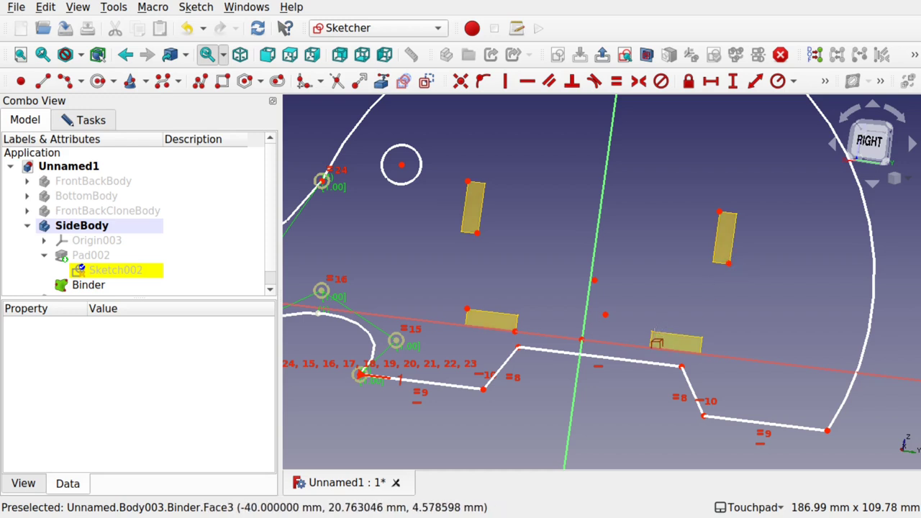
left_click(651, 331)
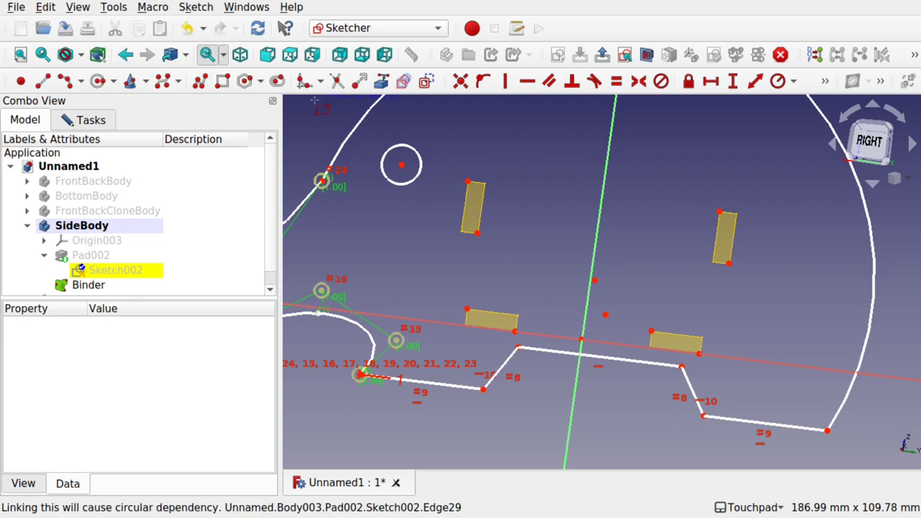
- Draw rectangles over the upper-left, right, lower-left and lower-right slots
left_click(467, 181)
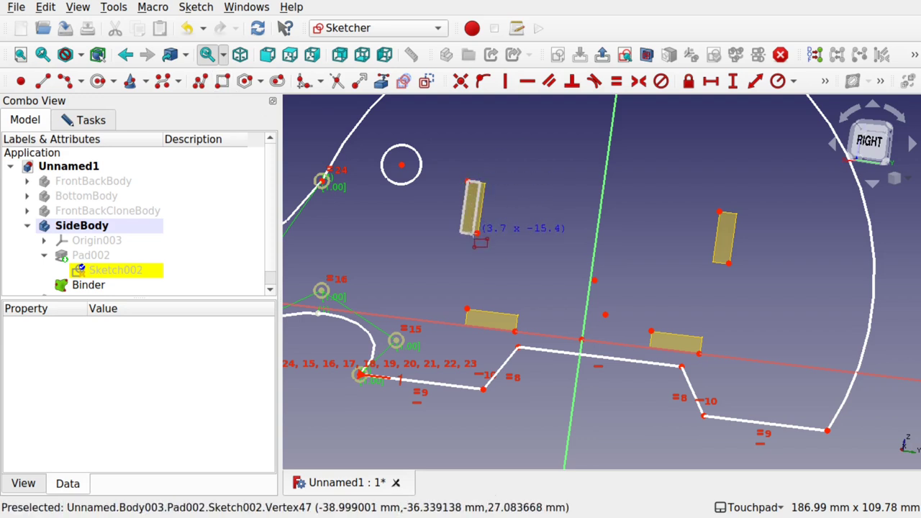
left_click(476, 232)
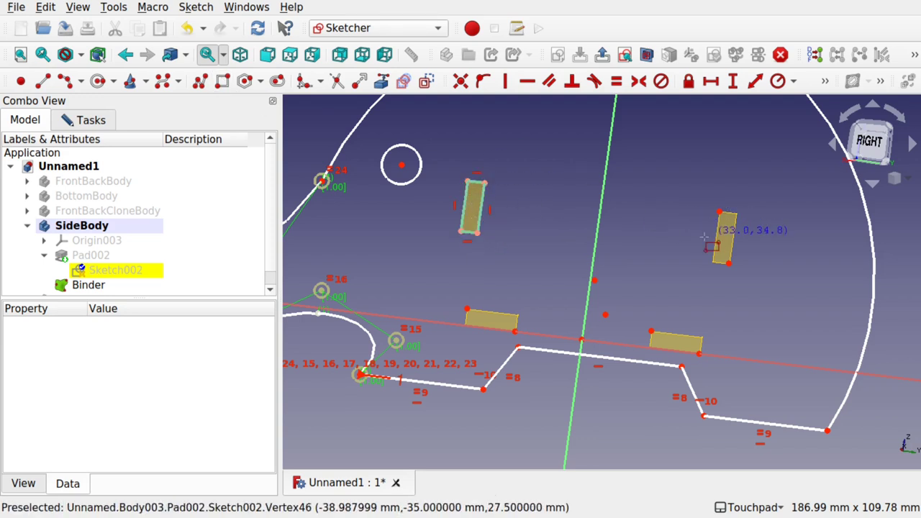
left_click(720, 212)
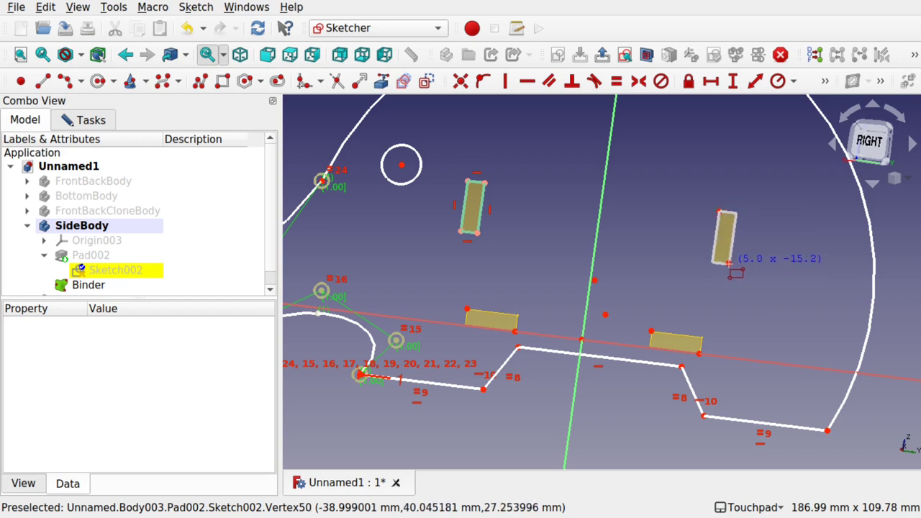
left_click(729, 265)
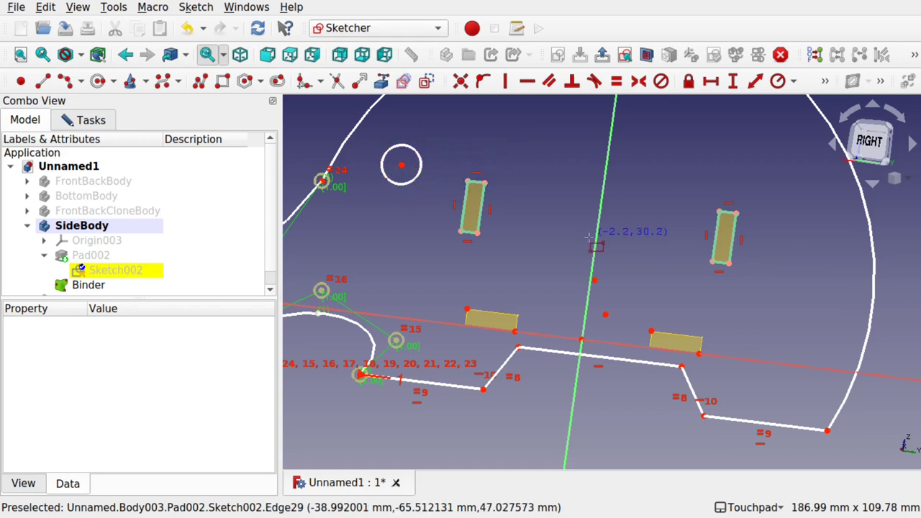
left_click(467, 310)
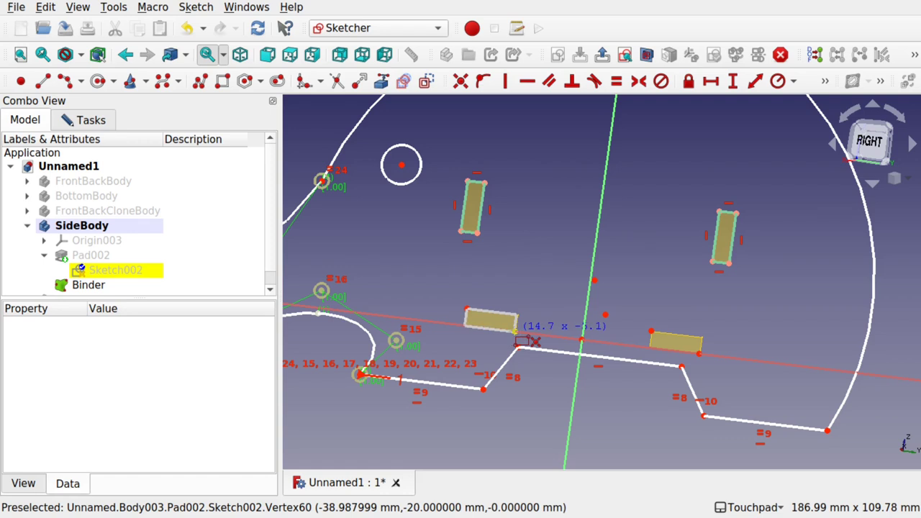
left_click(516, 332)
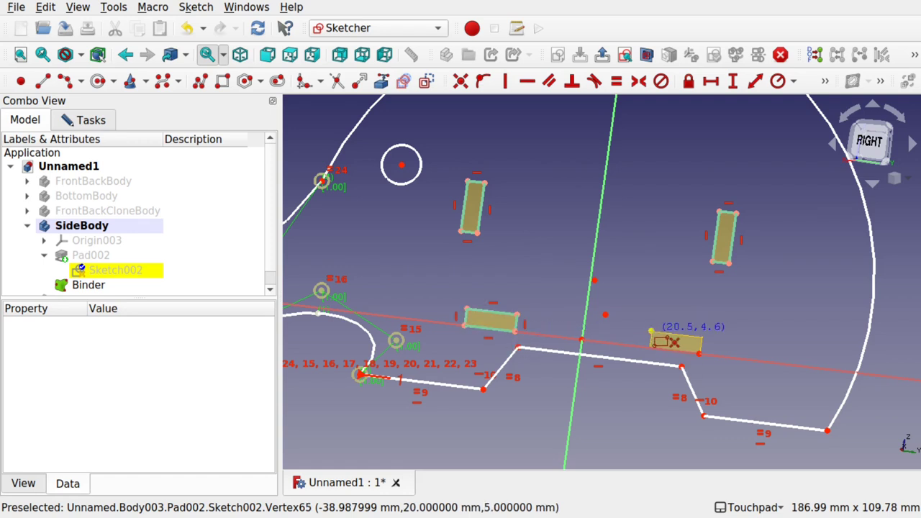
left_click(652, 332)
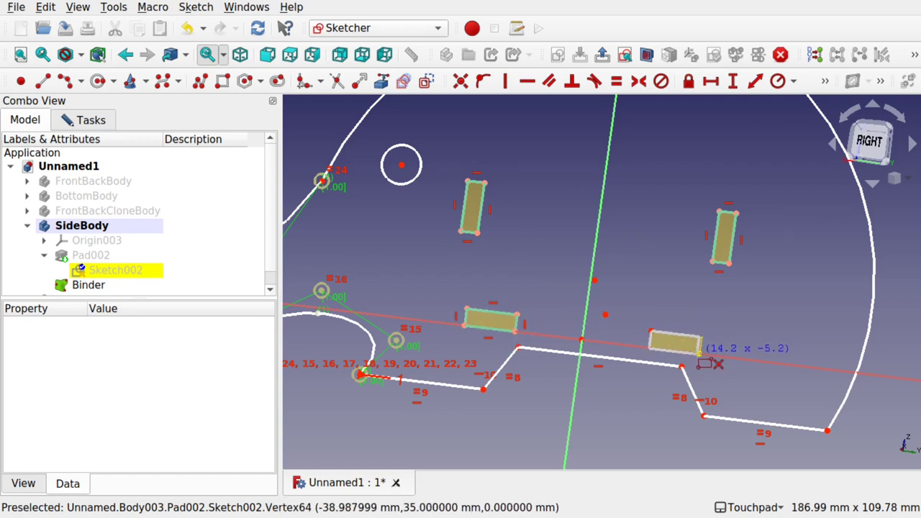
left_click(698, 352)
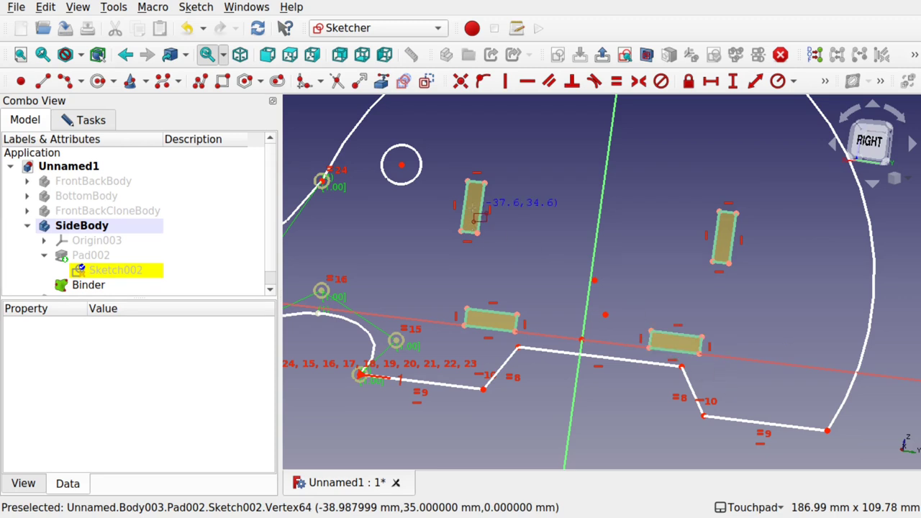
- Check the Binder's properties, clear the selection, and show the Tasks panel
left_click(96, 286)
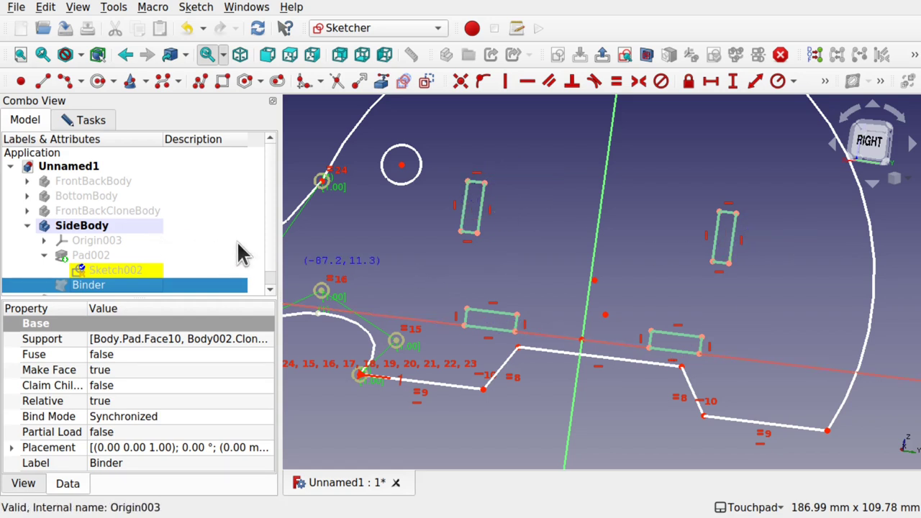
left_click(536, 294)
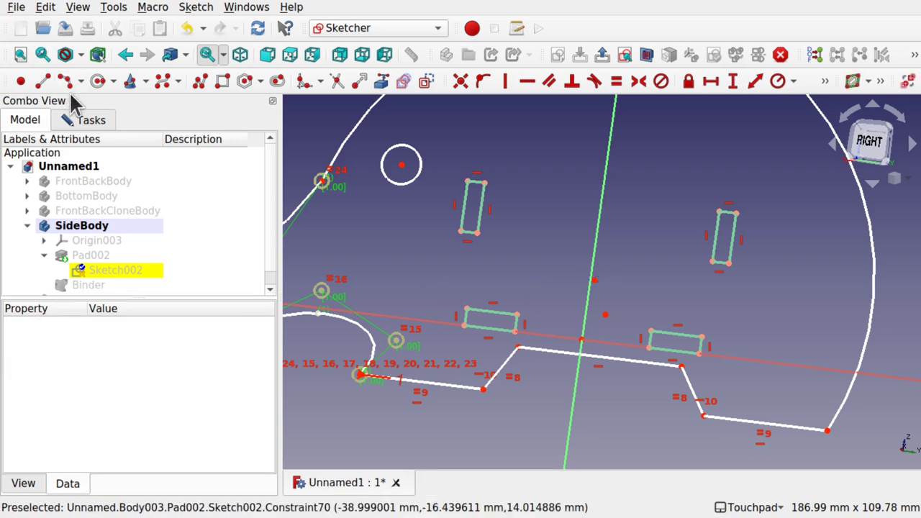
left_click(79, 118)
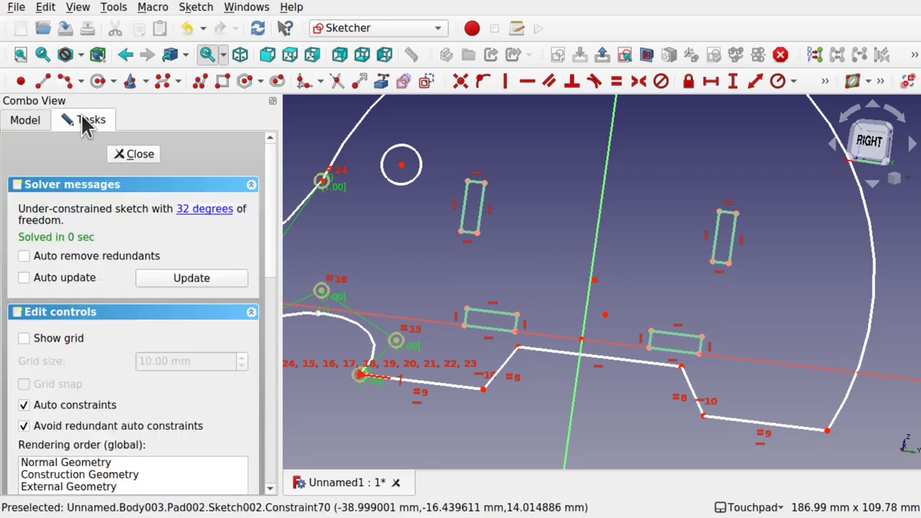
- Close Sketch002 and view the slotted side panel at an angle
left_click(131, 159)
scroll(681, 248, "down", 5)
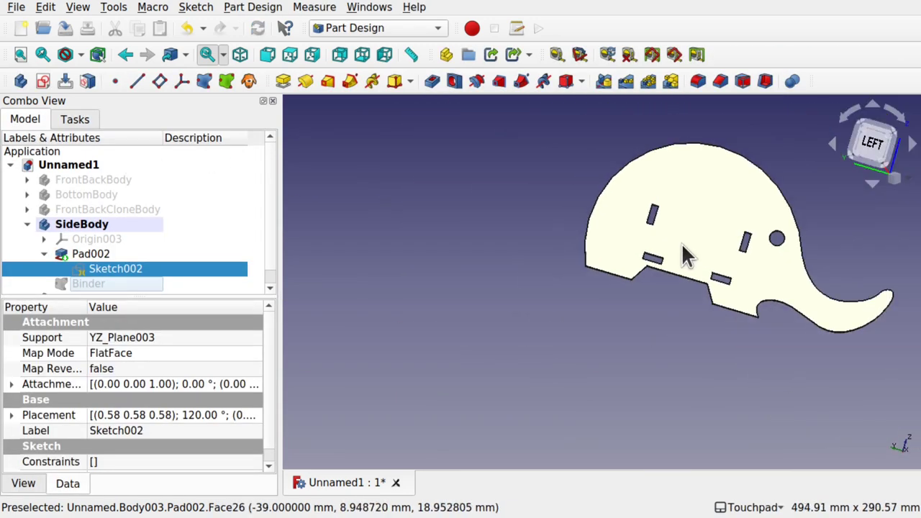
scroll(682, 246, "up", 1)
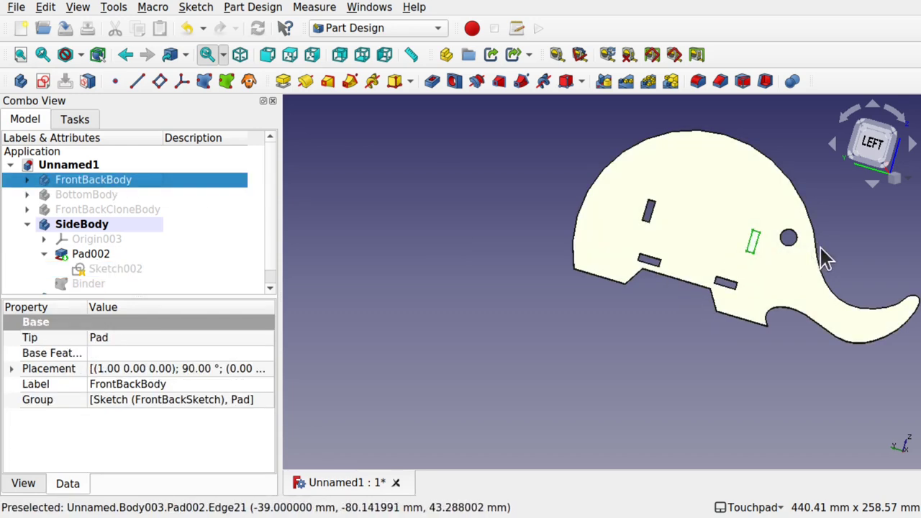
left_click_drag(820, 251, 633, 245, "alt")
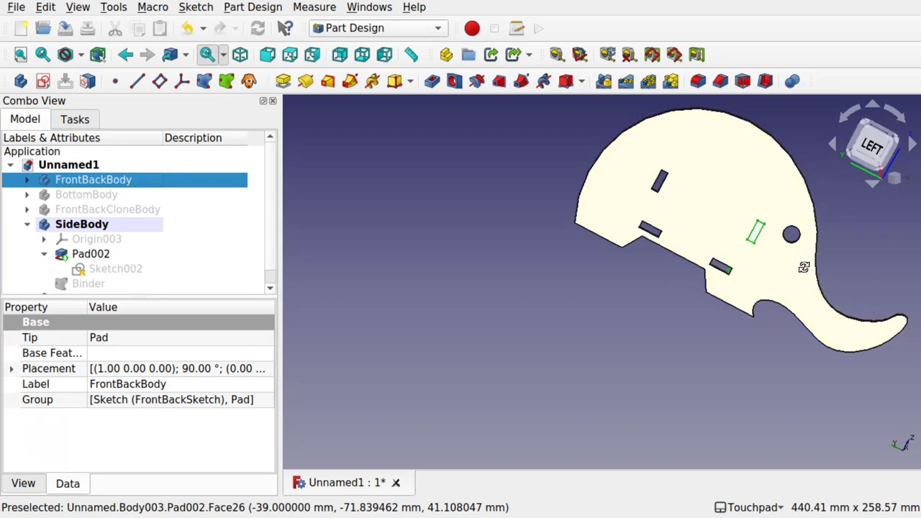
- Select BottomBody and then FrontBackCloneBody to compare their tabs with the slots
left_click(82, 193)
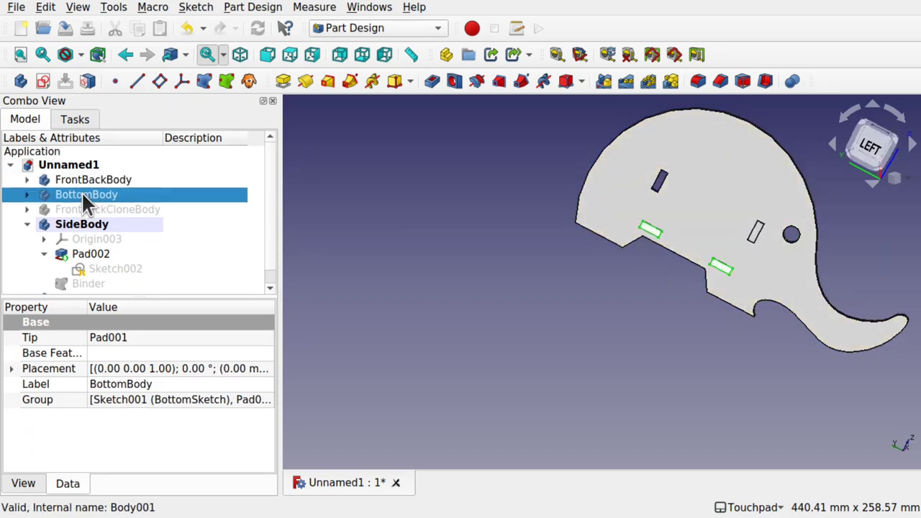
left_click_drag(461, 248, 723, 233, "alt")
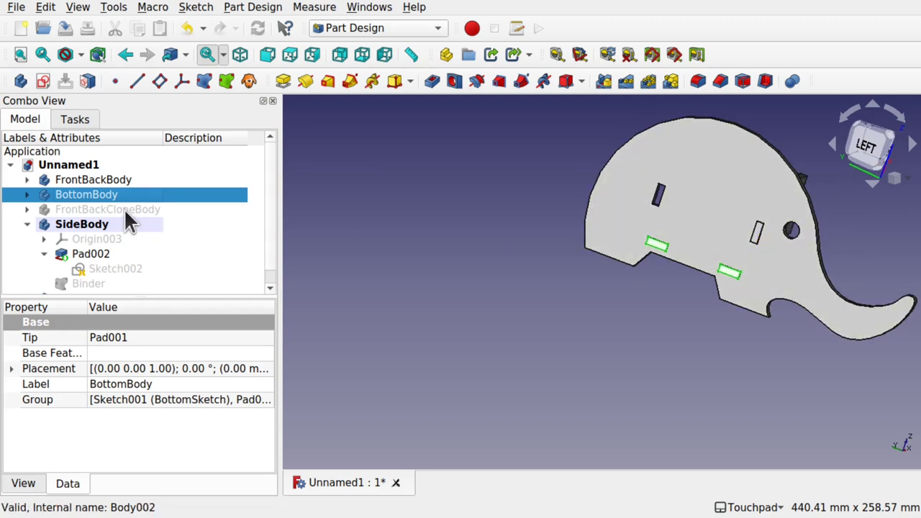
left_click(123, 207)
left_click_drag(791, 248, 551, 275, "alt")
- Select Clone001 inside SideBodyClone and make the second side panel visible
left_click_drag(717, 331, 692, 364, "alt")
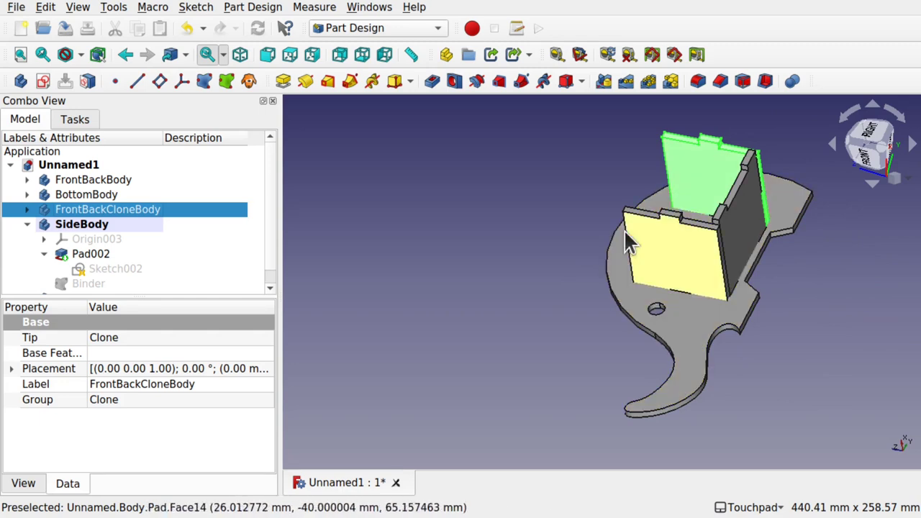
left_click_drag(714, 292, 776, 354, "alt")
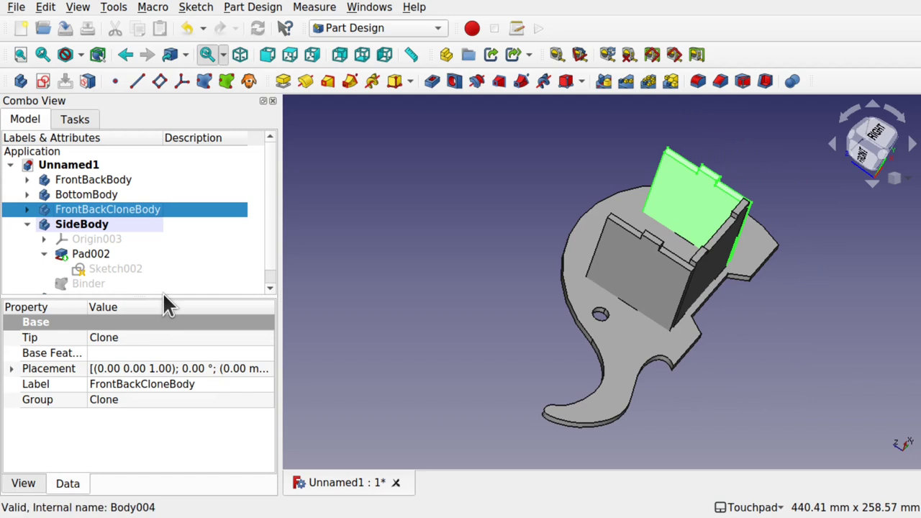
scroll(273, 219, "down", 1)
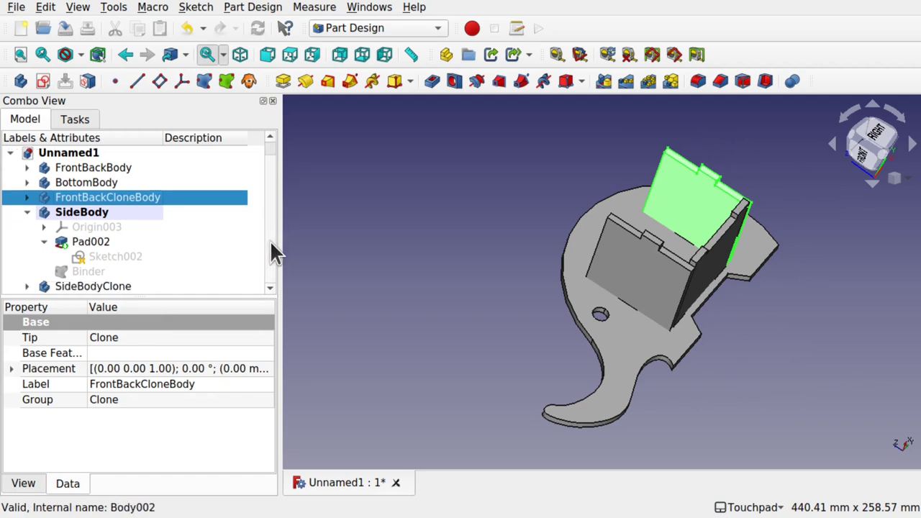
left_click(110, 285)
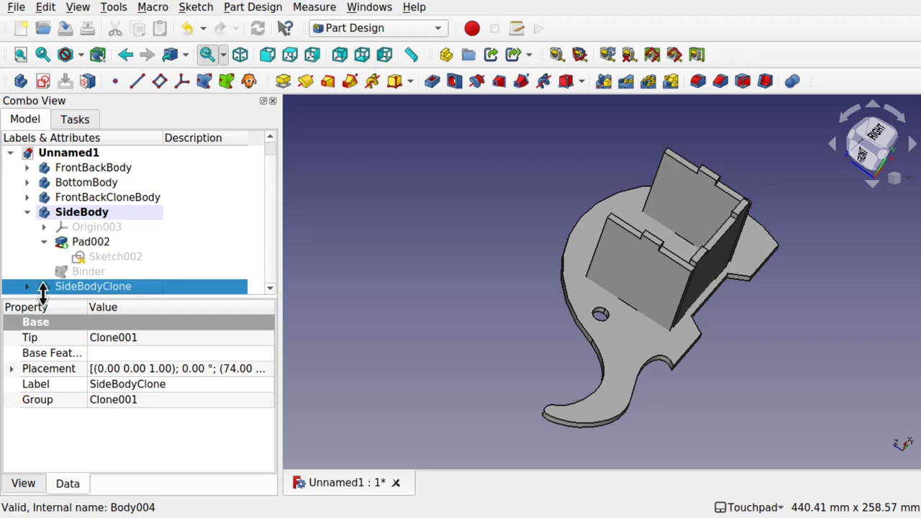
scroll(271, 227, "down", 2)
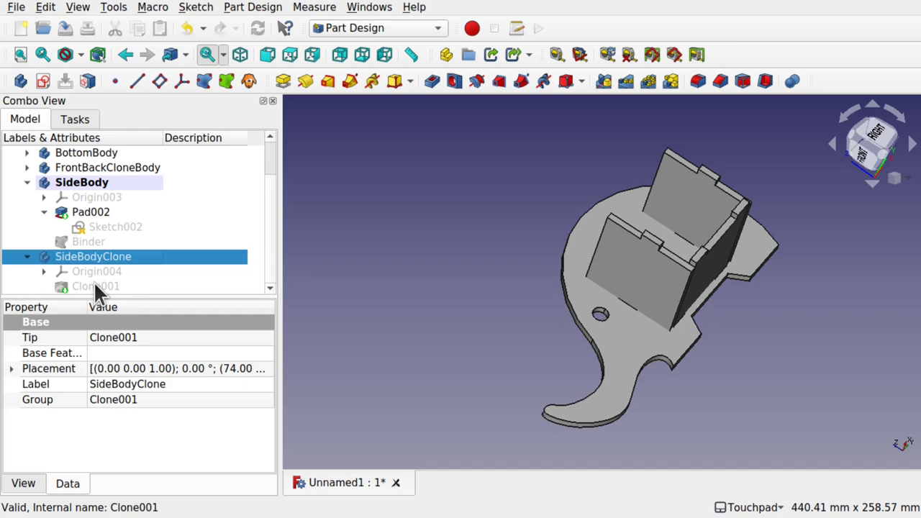
left_click(96, 287)
key("space")
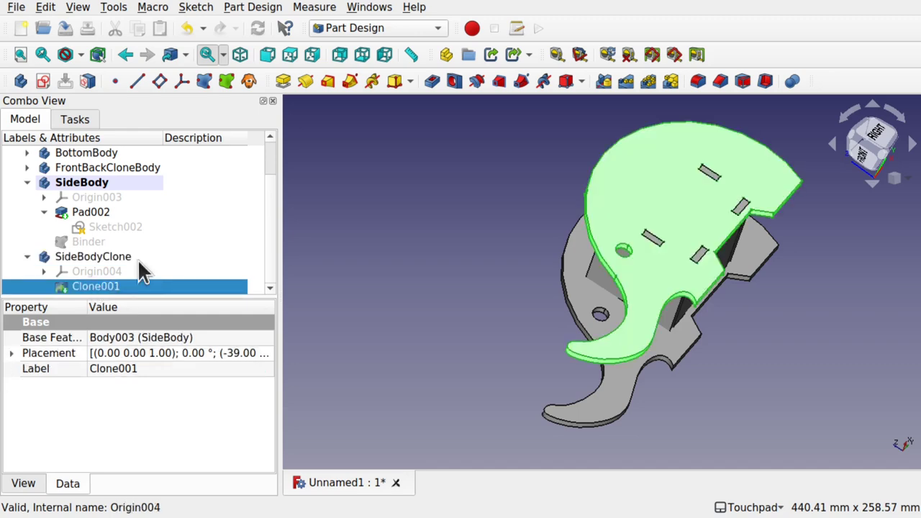
- View both side panels together, select the front panel face, and expand FrontBackBody
middle_click_drag(545, 182, 614, 280)
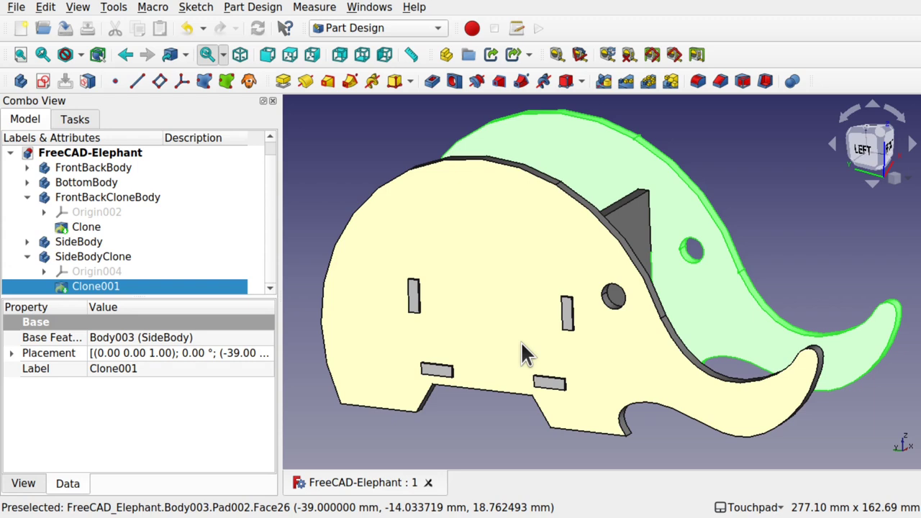
left_click(632, 241)
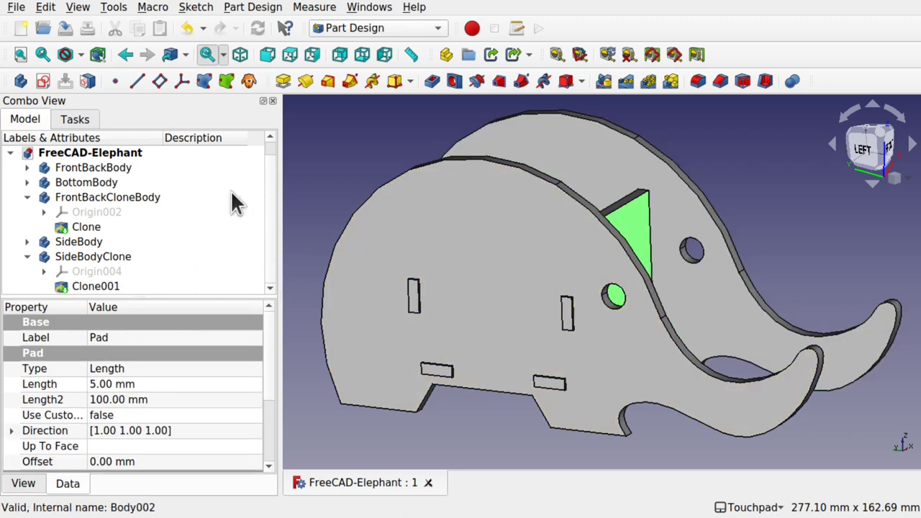
left_click(27, 167)
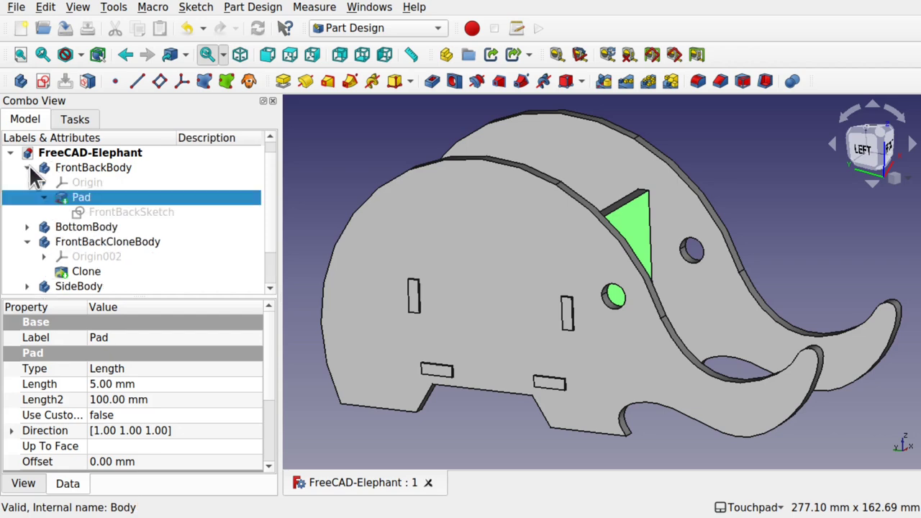
- Open FrontBackSketch for editing and zoom to frame it
double_click(115, 213)
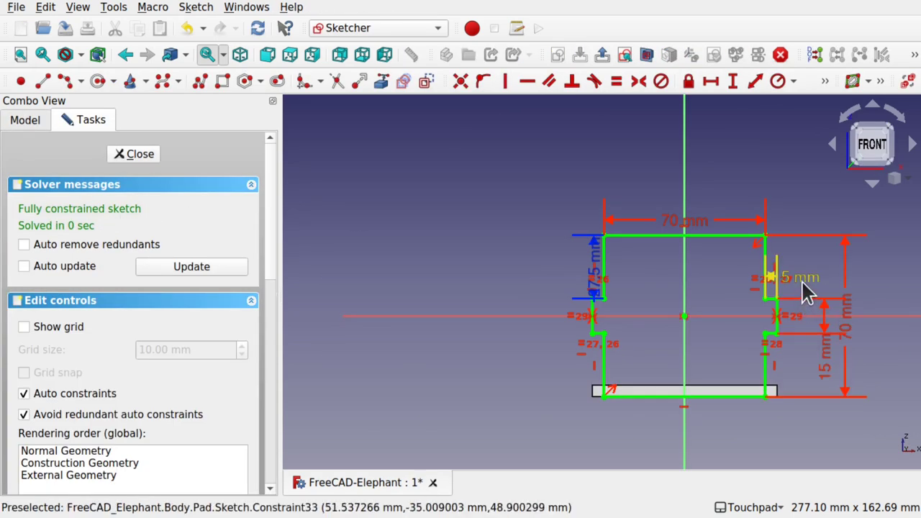
scroll(804, 283, "up", 6)
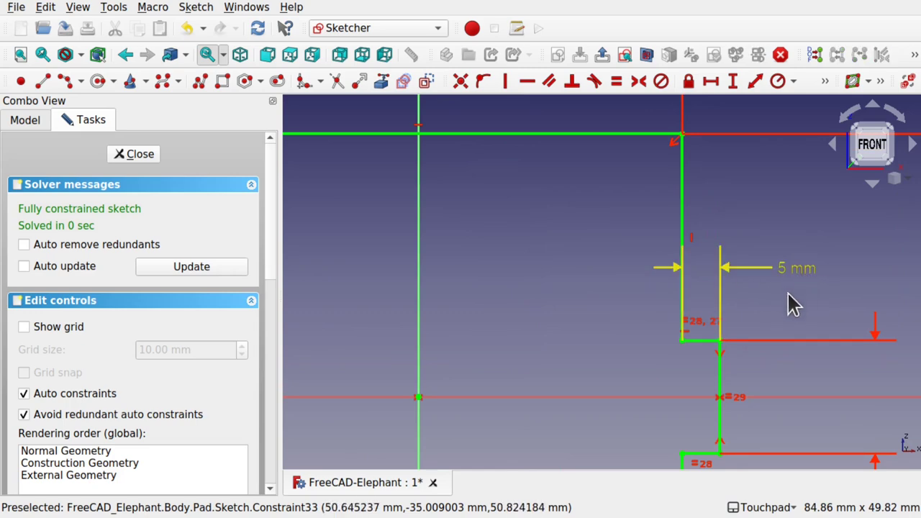
scroll(783, 311, "down", 5)
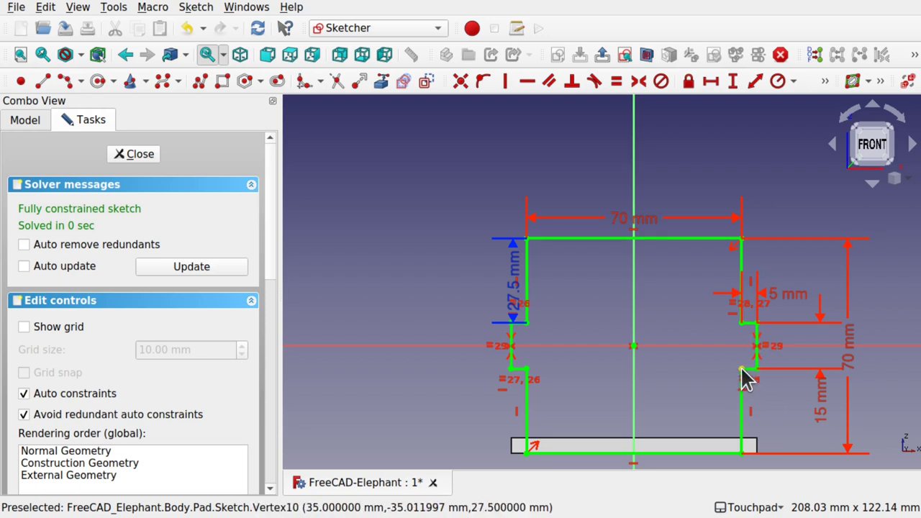
- Reposition the 70 mm, 5 mm and 15 mm dimension labels and close the sketch
left_click_drag(863, 354, 847, 356)
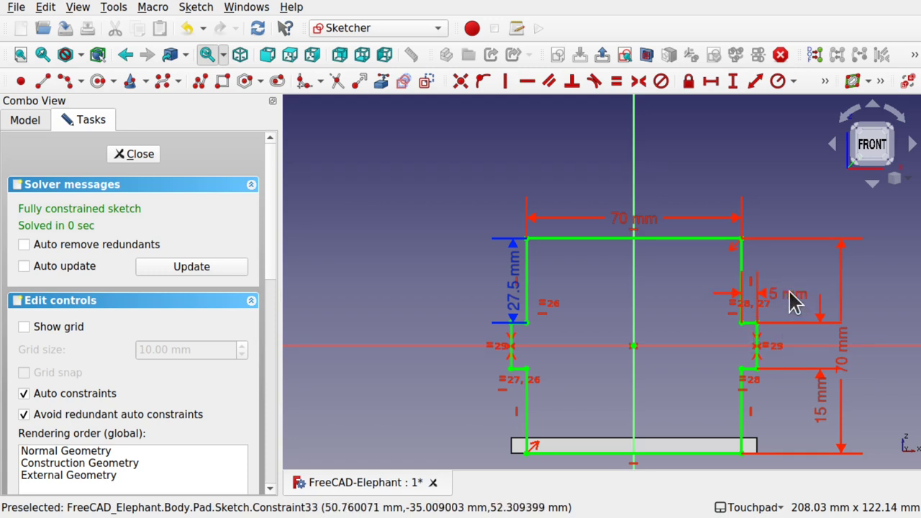
left_click_drag(798, 297, 797, 306)
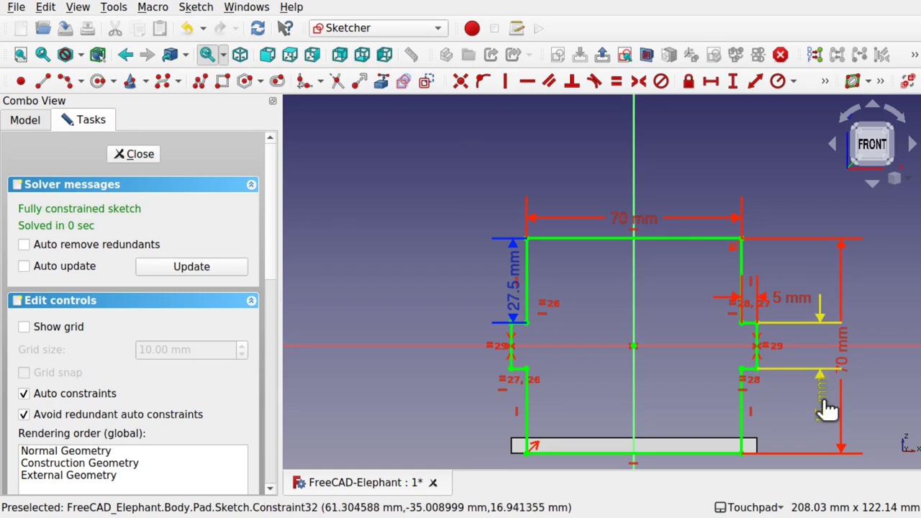
mouse_move(826, 409)
left_mouse_down()
mouse_move(818, 362)
mouse_move(807, 362)
mouse_move(822, 415)
left_mouse_up()
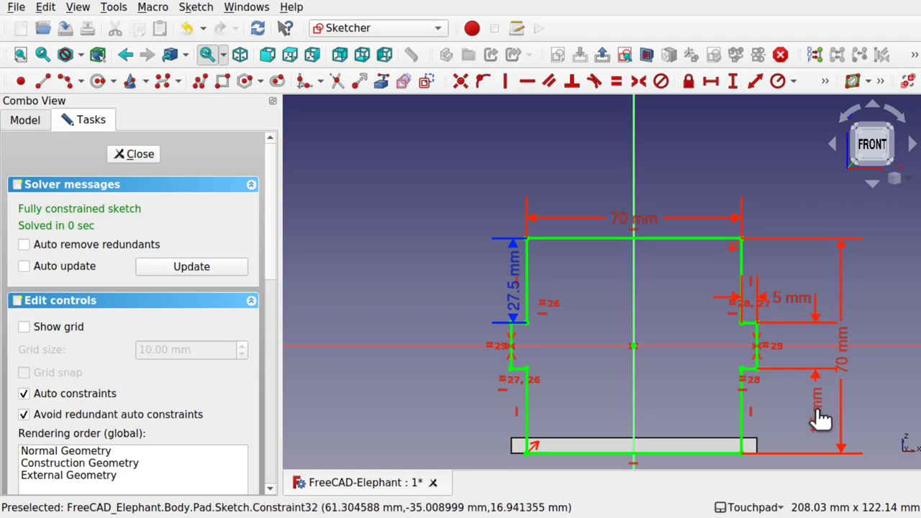
left_click(137, 154)
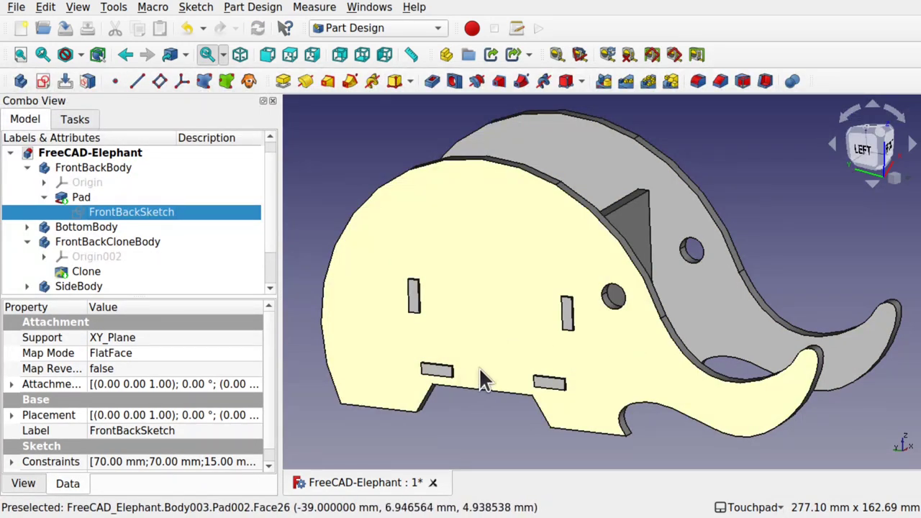
- Collapse FrontBackBody, select the front panel's Pad, and orbit to a top-down view
left_click(27, 167)
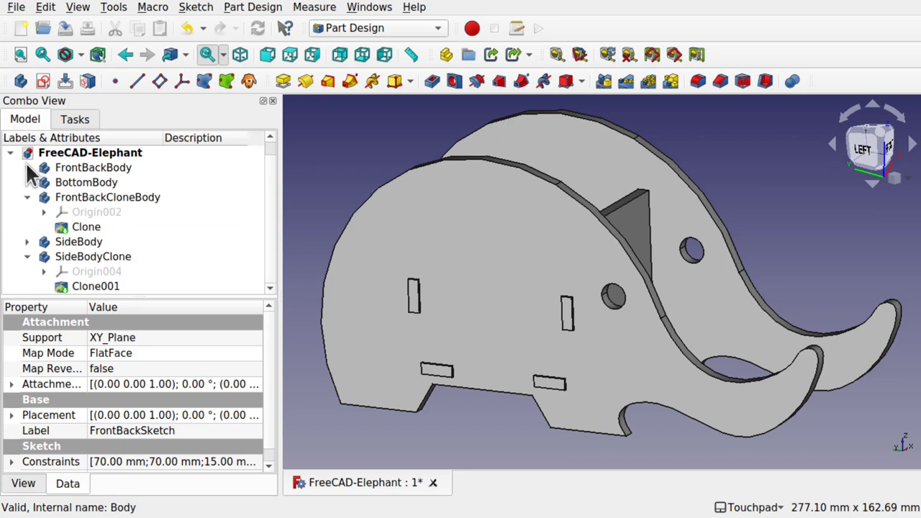
left_click(568, 331)
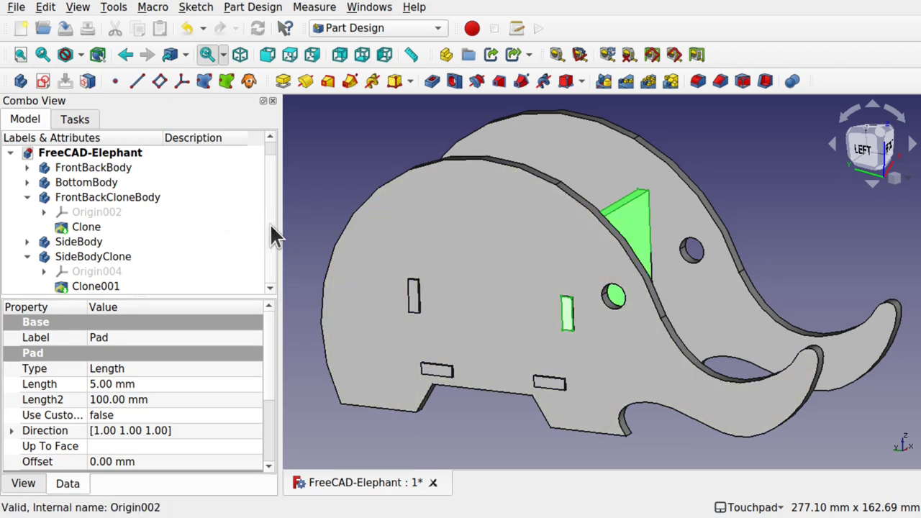
scroll(271, 223, "up", 1)
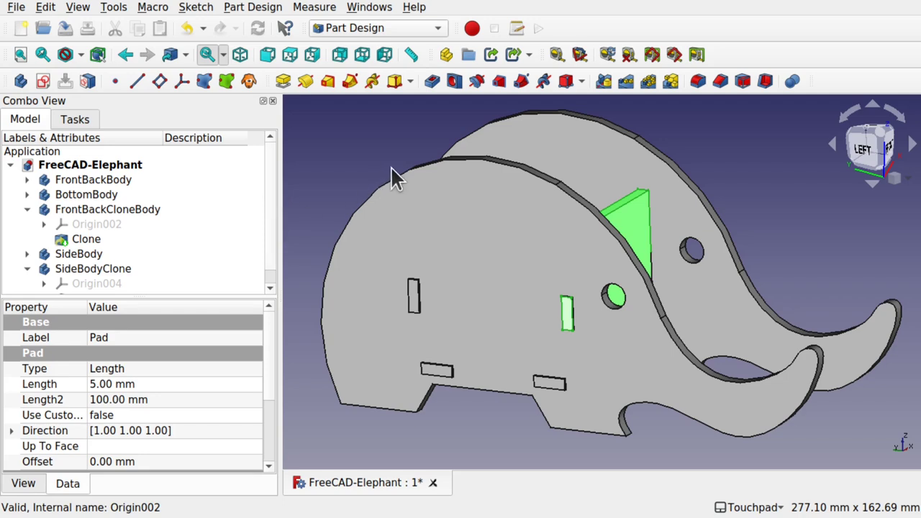
left_click_drag(389, 181, 544, 241, "alt")
- Toggle selection between FrontBackBody and its Pad, then expand FrontBackBody to list Pad
left_click(577, 226)
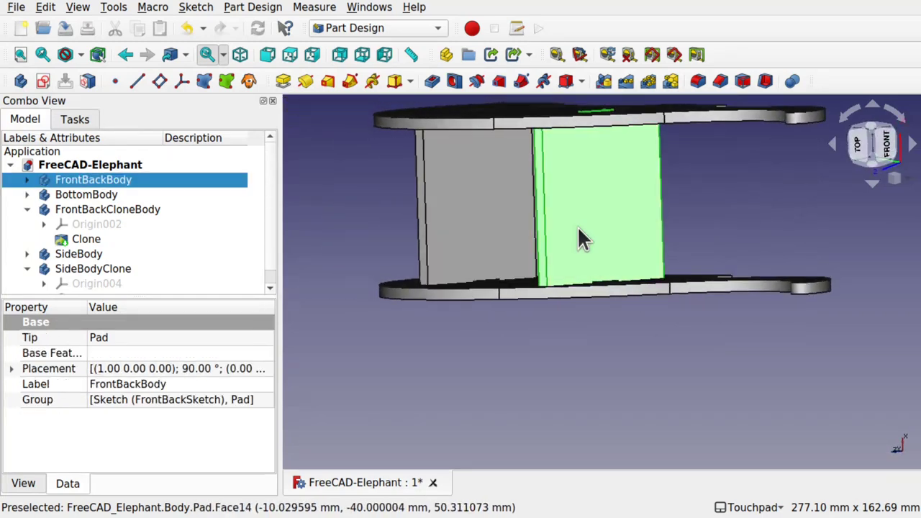
left_click(577, 227)
left_click(577, 227)
left_click(577, 227)
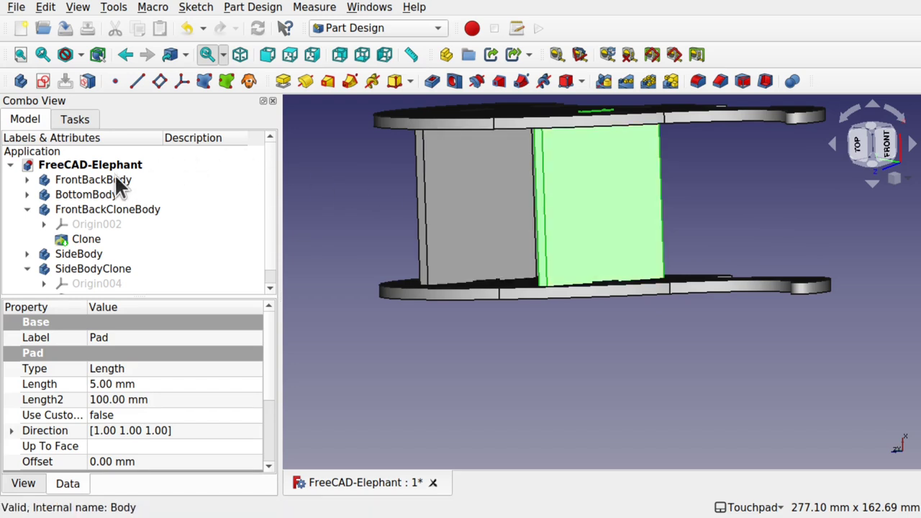
left_click(146, 181)
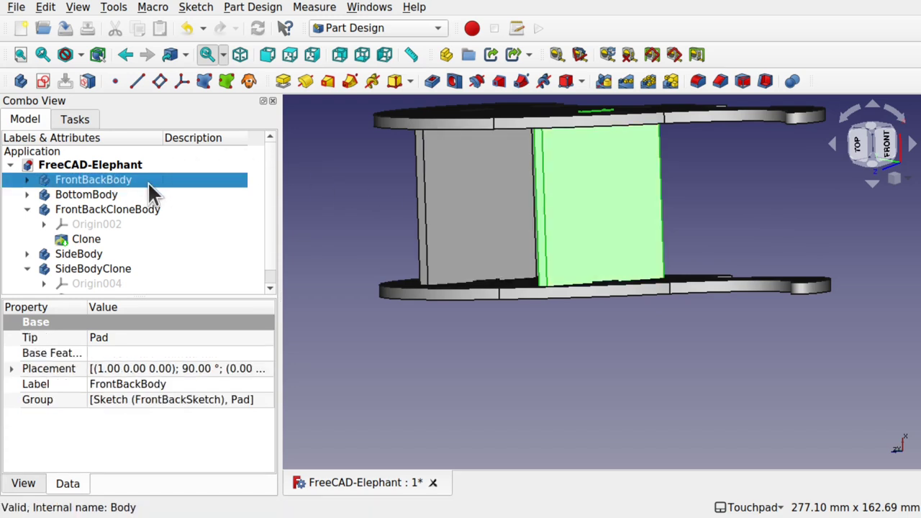
left_click(568, 208)
left_click(568, 209)
left_click(568, 208)
left_click(569, 210)
left_click_drag(504, 197, 584, 166, "alt")
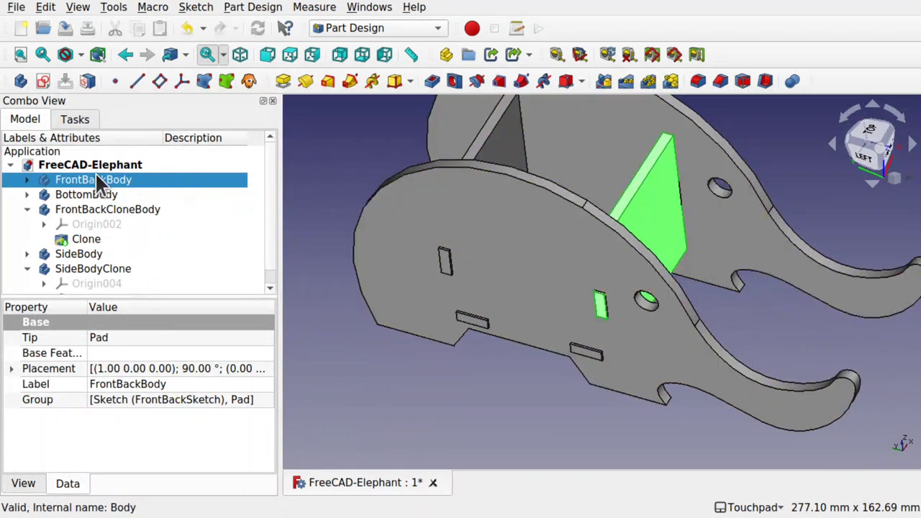
left_click(27, 180)
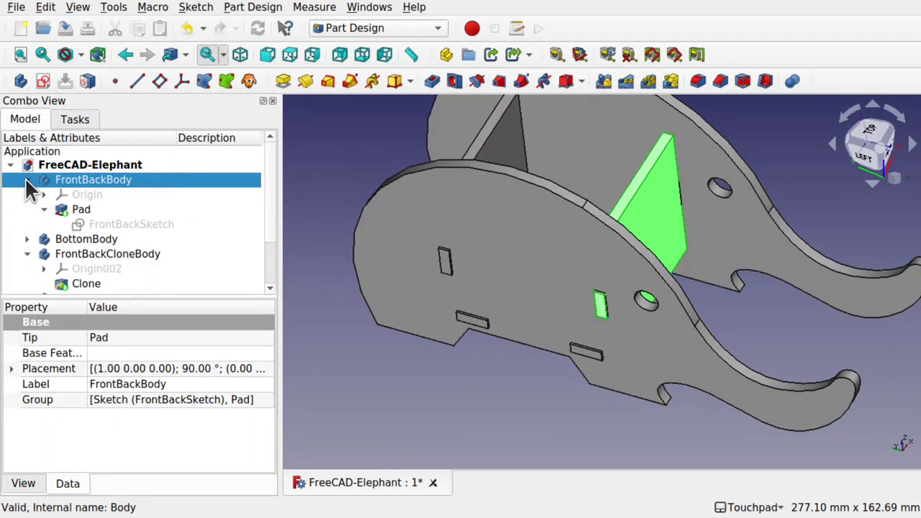
- Reduce the elephant panel's Pad length to 2 mm and check its new thickness
double_click(78, 208)
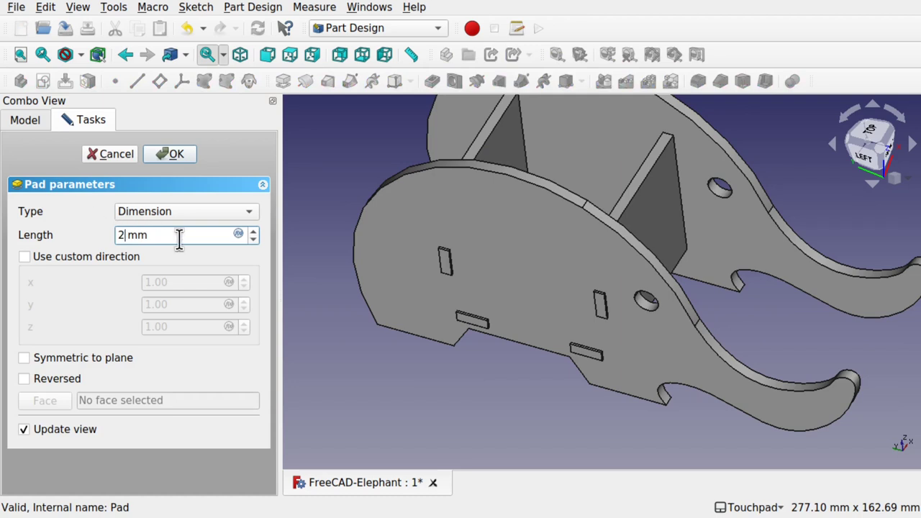
type("2")
left_click(167, 151)
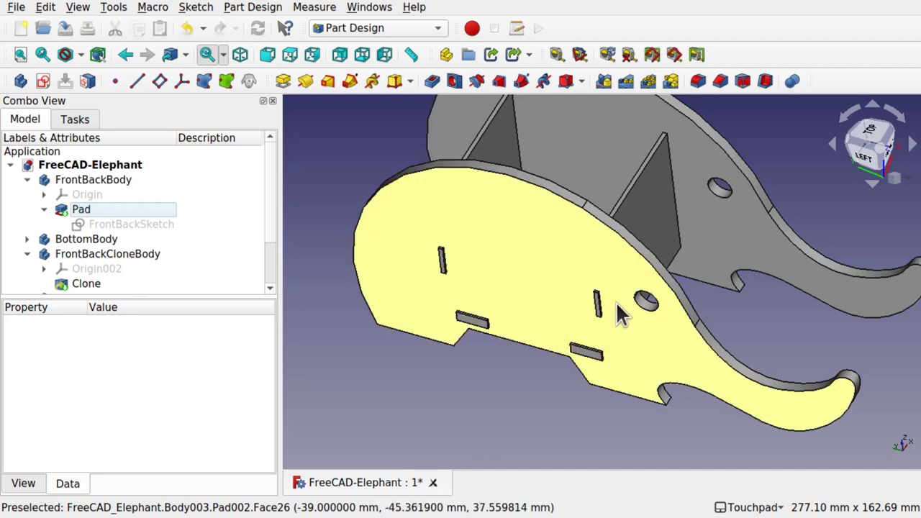
mouse_move(615, 302)
left_mouse_down("alt")
mouse_move(611, 324)
mouse_move(594, 331)
mouse_move(602, 267)
mouse_move(547, 280)
left_mouse_up("alt")
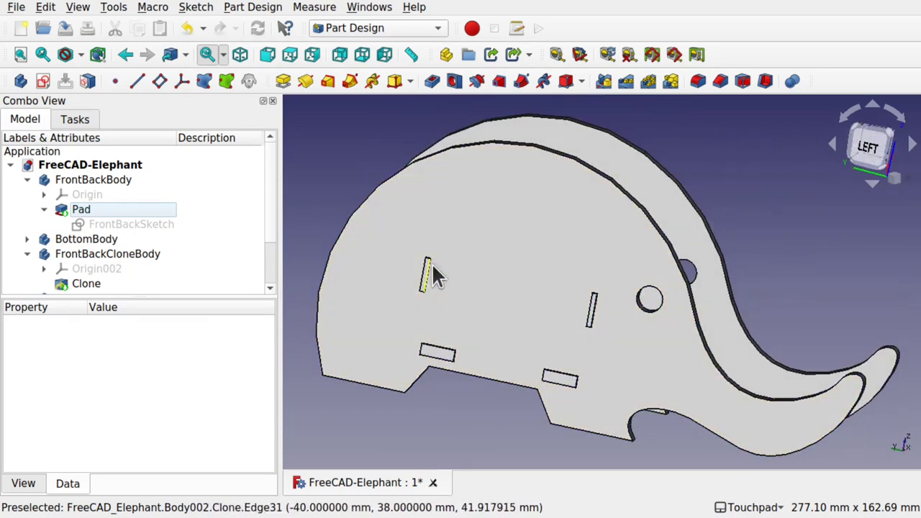
left_click_drag(431, 272, 671, 327, "alt")
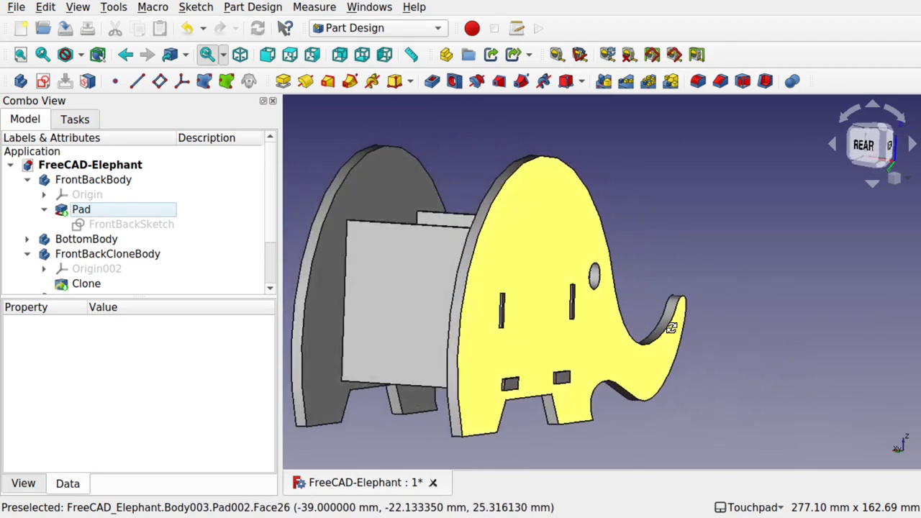
left_click_drag(510, 319, 422, 330, "alt")
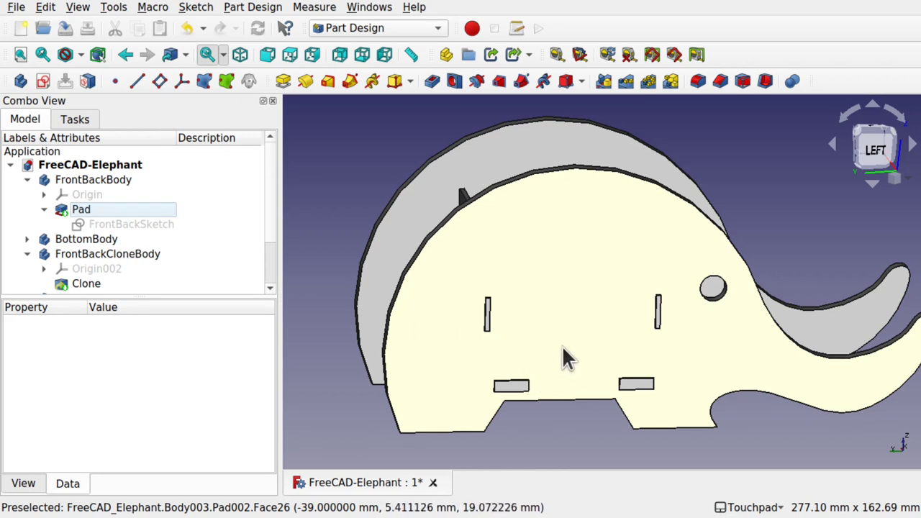
- Set BottomBody's Pad001 length to 2 mm as well
left_click(509, 384)
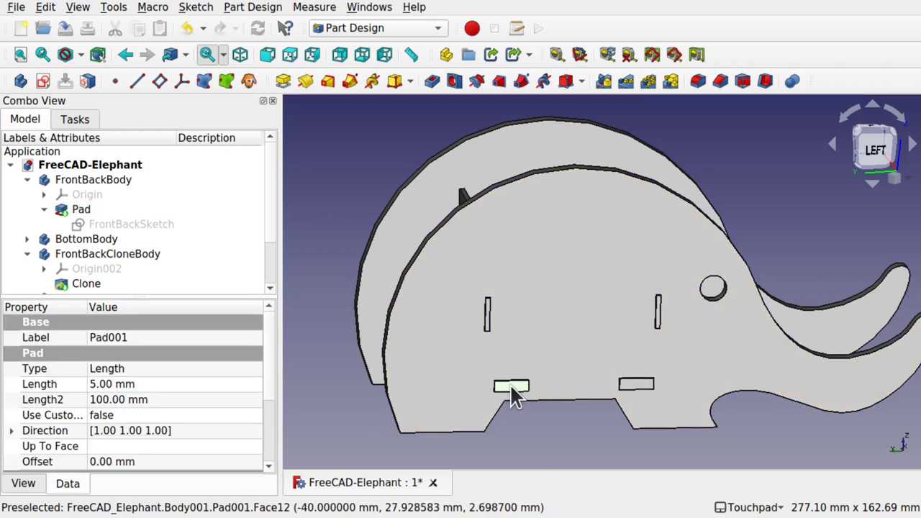
left_click(509, 384)
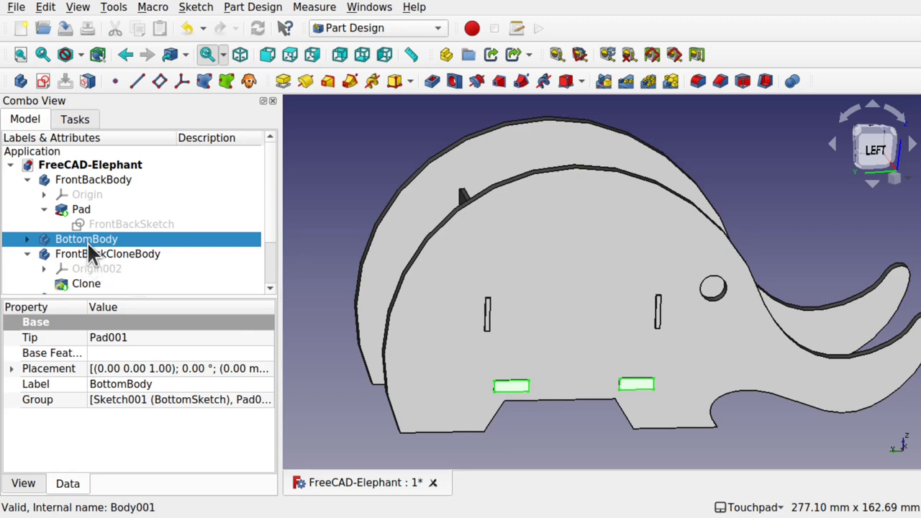
left_click(28, 237)
double_click(97, 265)
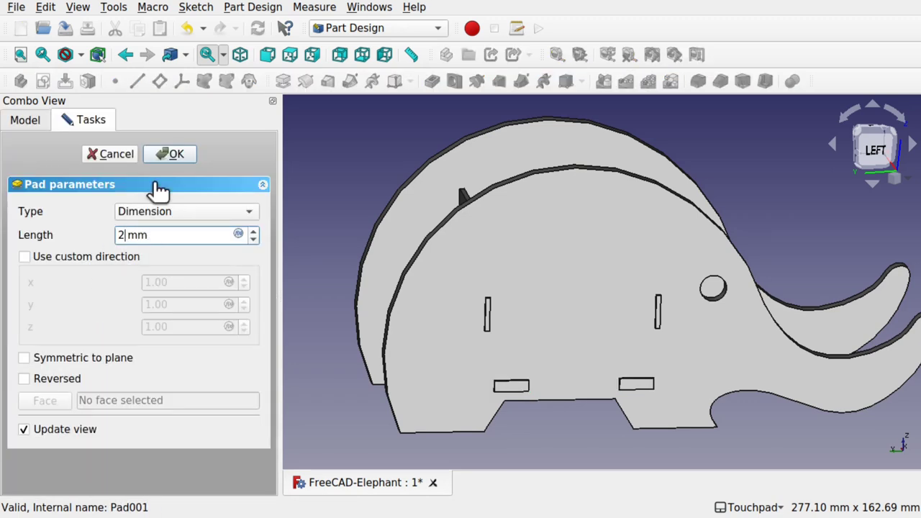
left_click(175, 154)
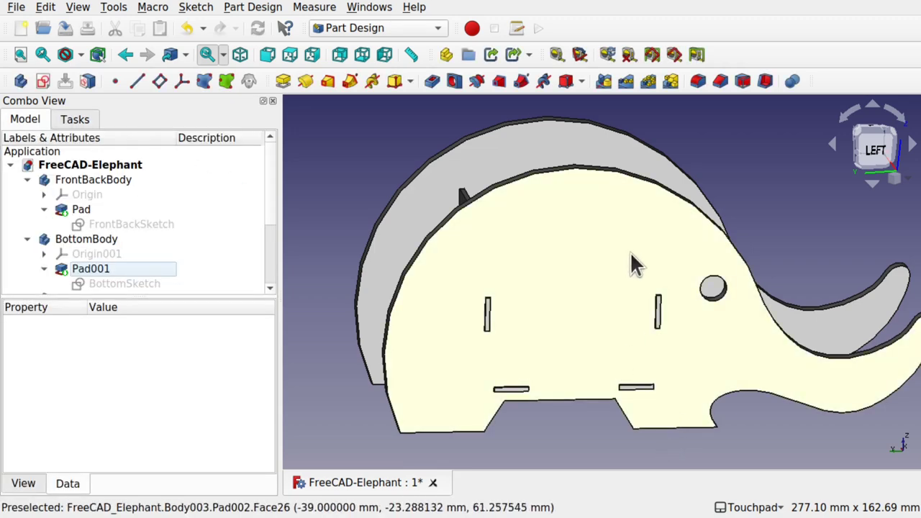
left_click_drag(631, 263, 598, 335, "alt")
scroll(496, 207, "up", 5)
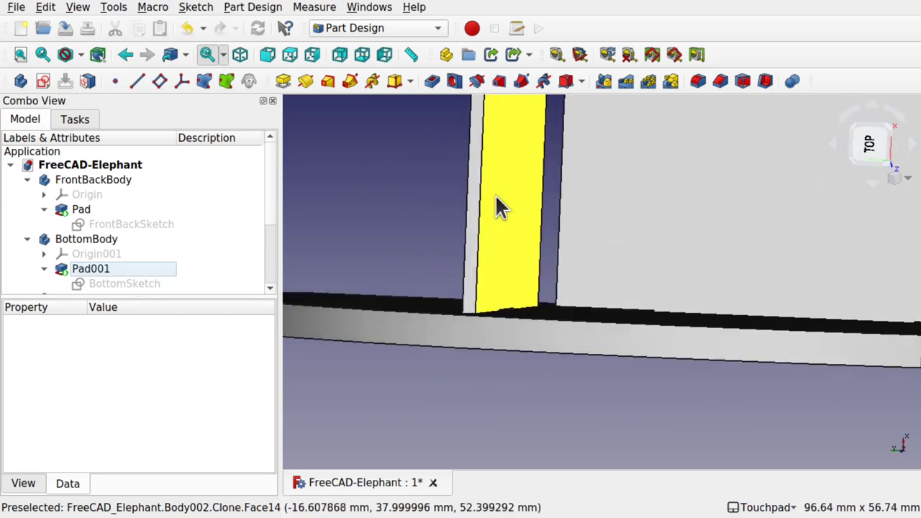
left_click_drag(499, 205, 588, 211, "alt")
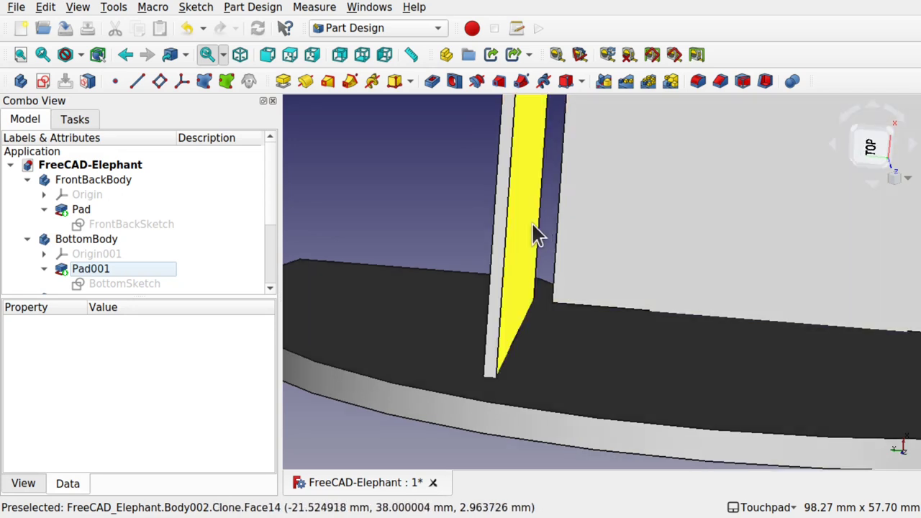
left_click(524, 236)
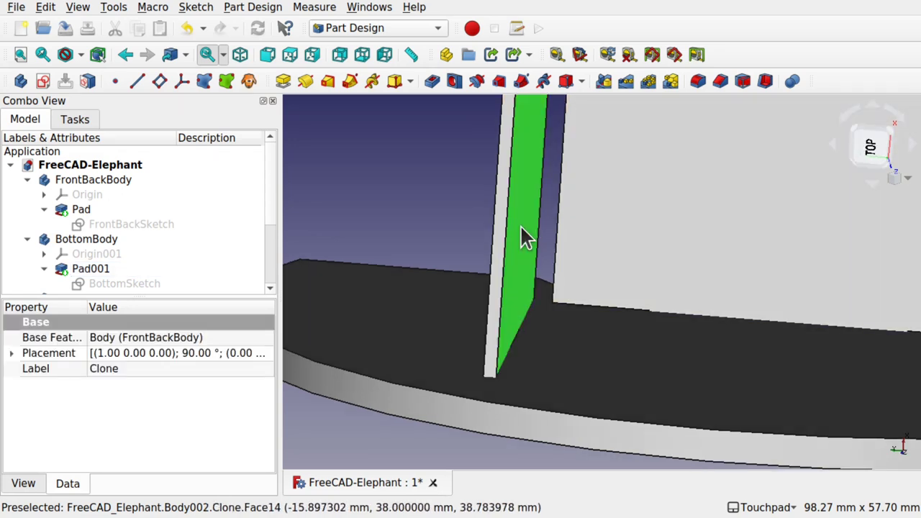
left_click_drag(690, 225, 516, 201, "shift")
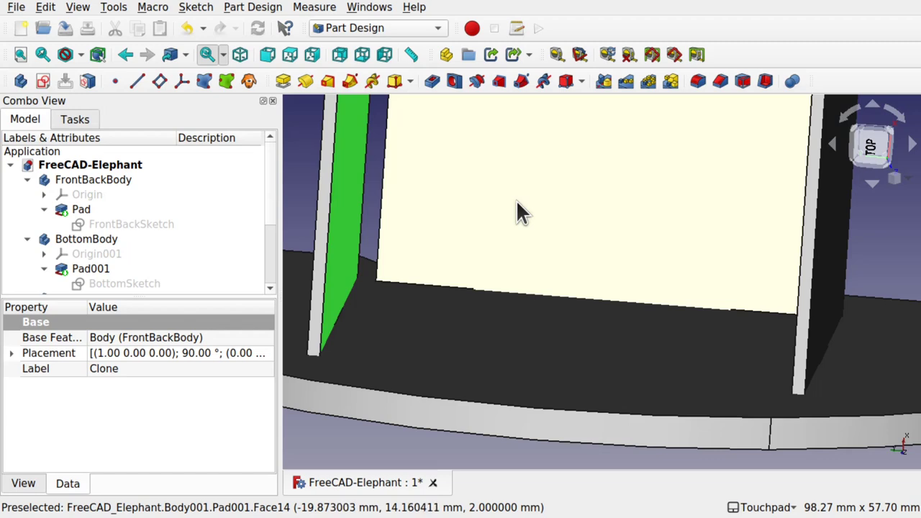
scroll(516, 200, "down", 2)
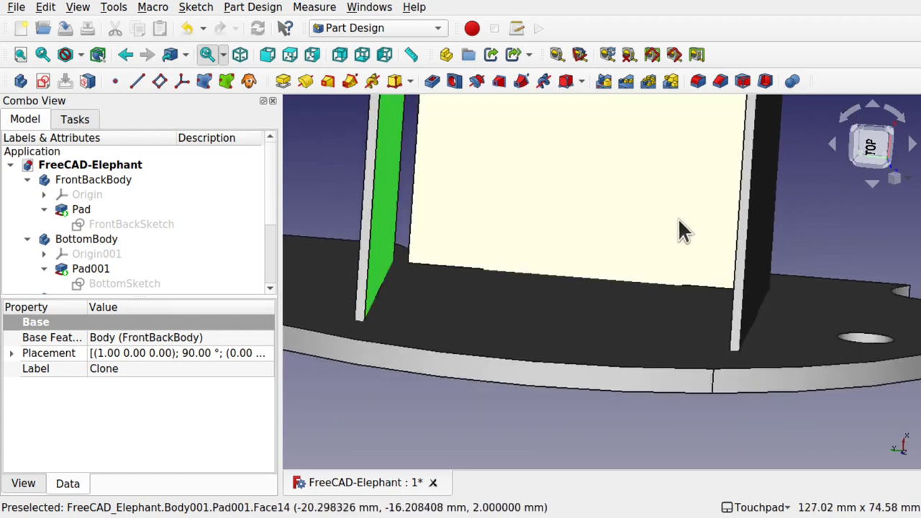
left_click_drag(726, 240, 764, 236, "alt")
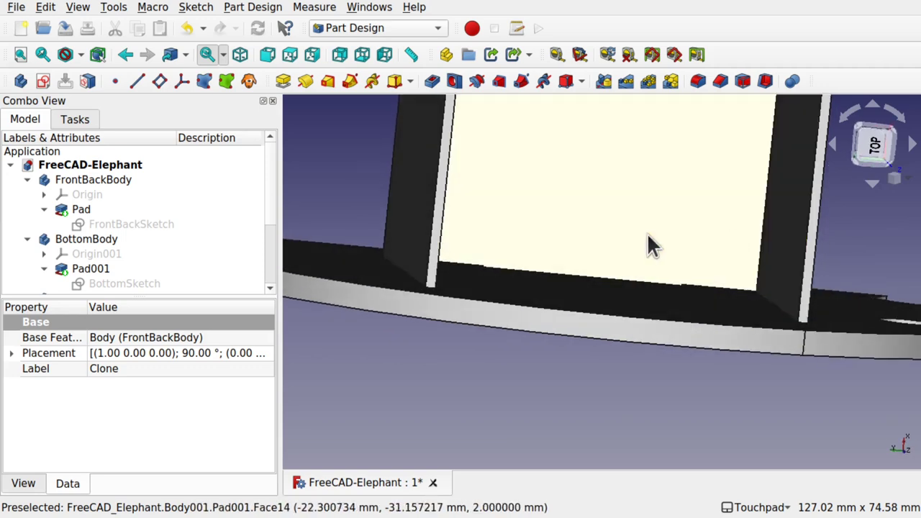
left_click_drag(649, 244, 524, 283, "alt")
scroll(463, 227, "down", 5)
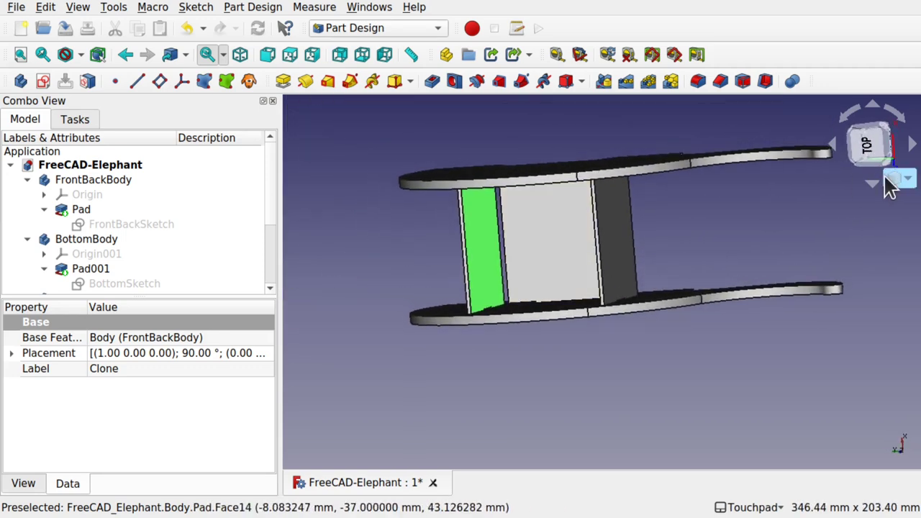
left_click(858, 144)
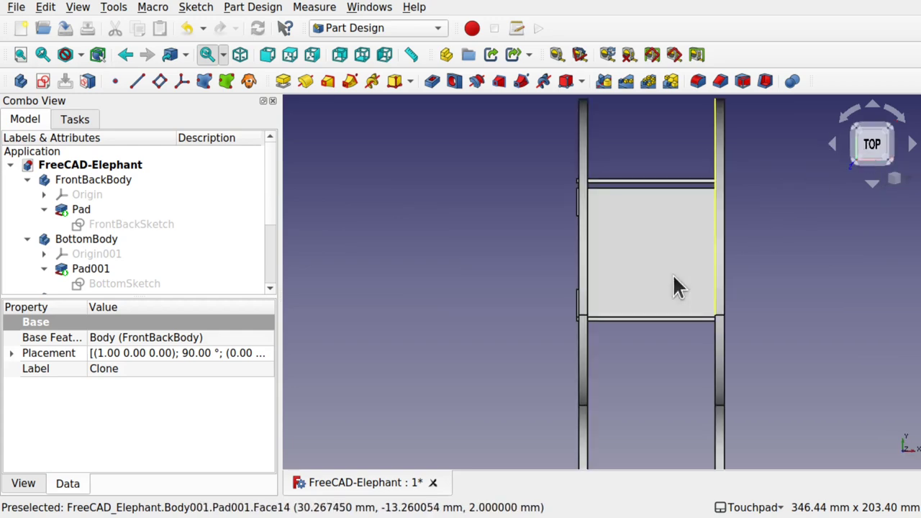
mouse_move(774, 328)
middle_mouse_down("alt")
mouse_move(758, 323)
mouse_move(762, 336)
middle_mouse_up("alt")
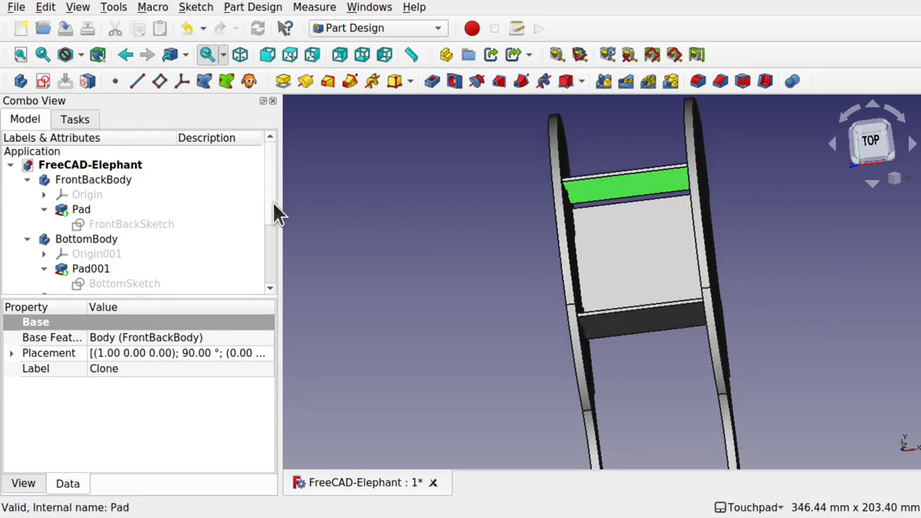
- Shift FrontBackCloneBody -4 mm along Y with the Transform dragger and confirm the placement
left_click_drag(272, 201, 267, 281)
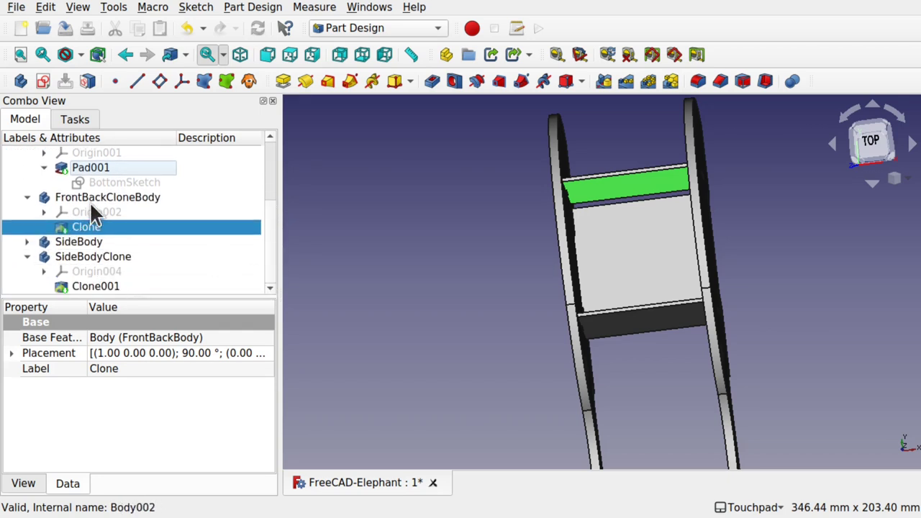
left_click(114, 199)
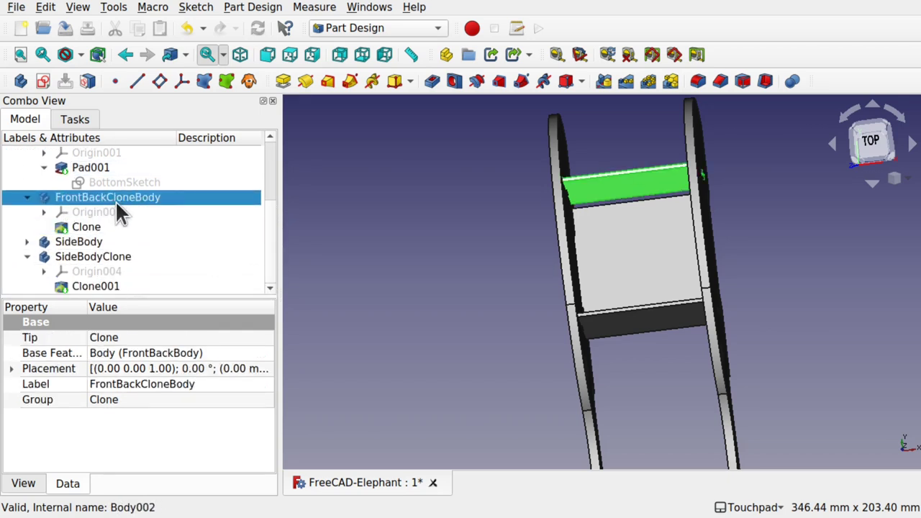
right_click(115, 200)
left_click(154, 227)
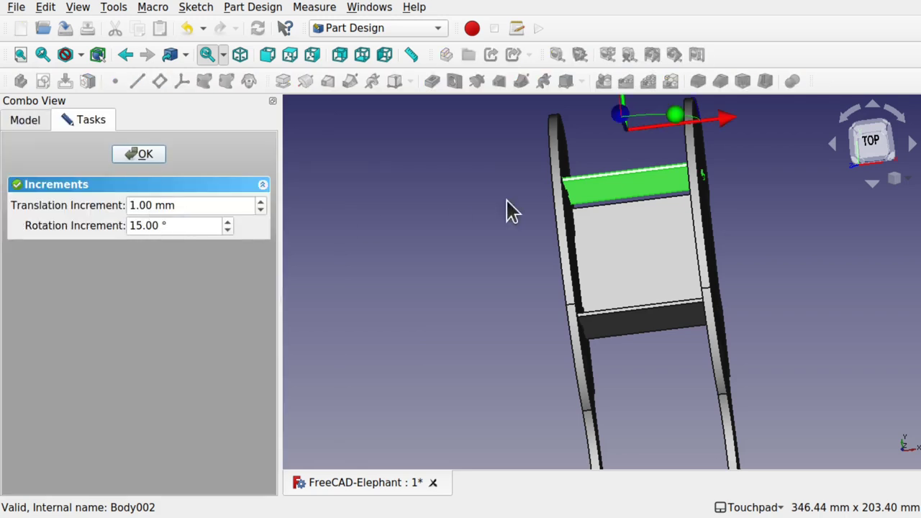
scroll(561, 174, "down", 2)
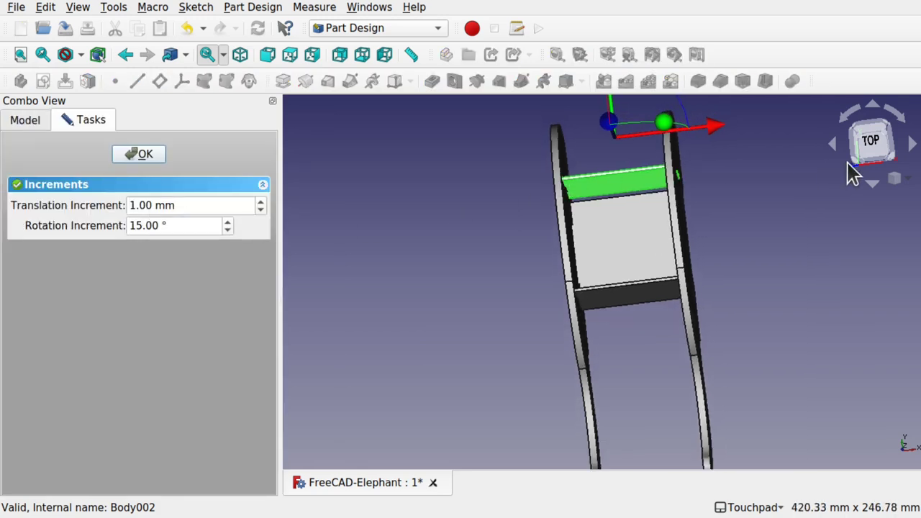
left_click(866, 149)
scroll(667, 155, "down", 3)
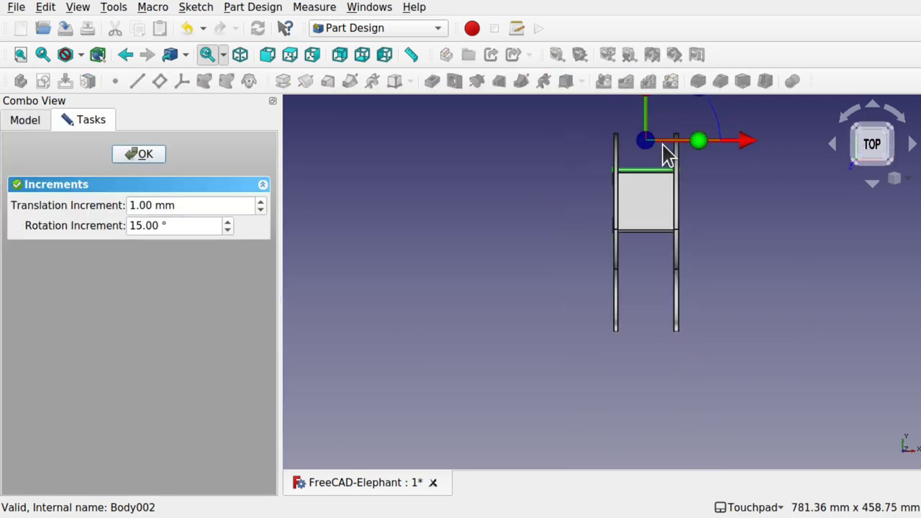
middle_click_drag(667, 154, 650, 197)
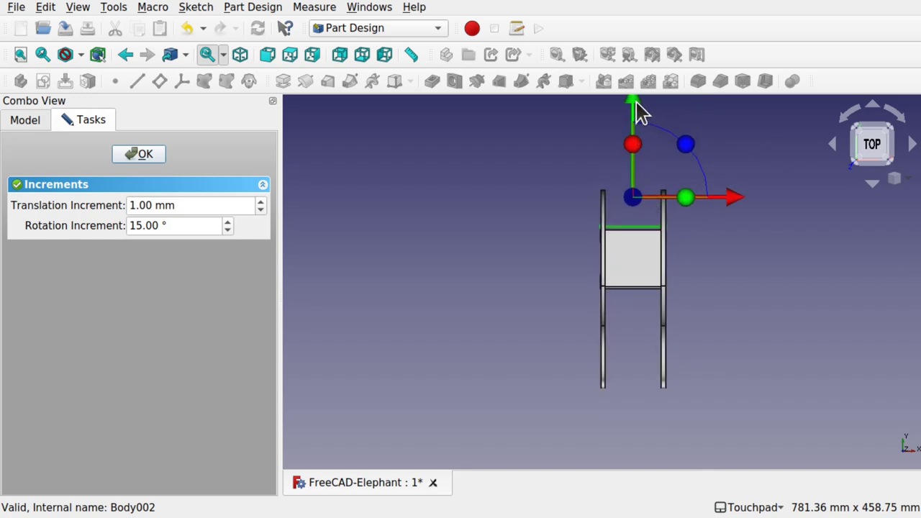
left_click_drag(640, 112, 640, 114)
middle_click_drag(590, 244, 689, 252)
scroll(628, 255, "up", 5)
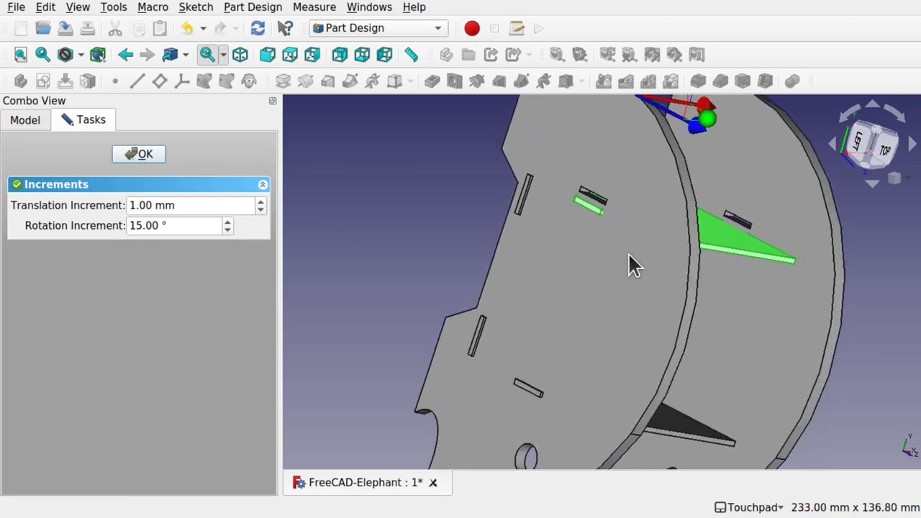
middle_click_drag(628, 252, 601, 207)
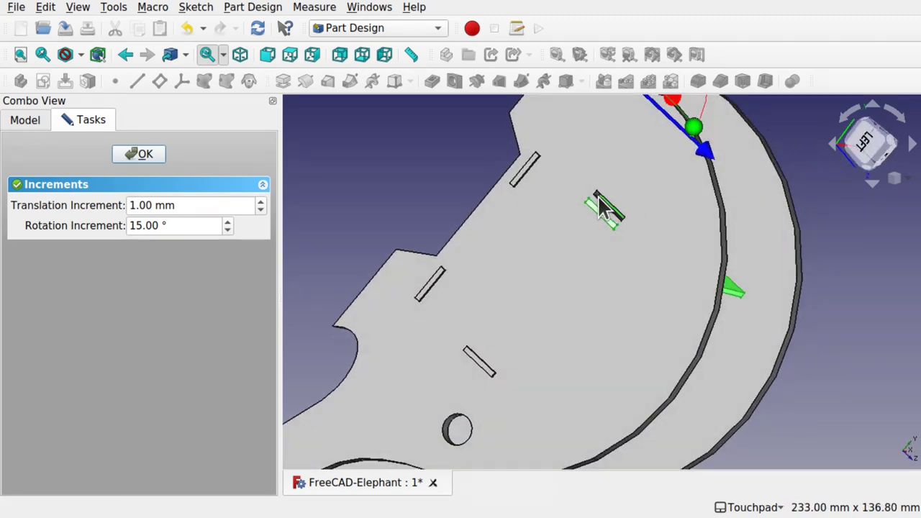
left_click(142, 156)
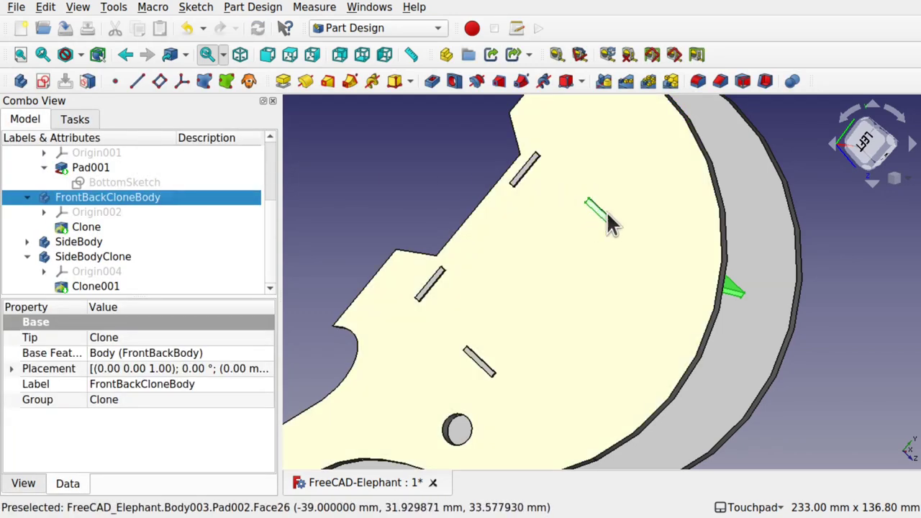
- Set SideBody's Pad002 length to 2 mm, thinning the elephant side panel
middle_click_drag(608, 220, 633, 188)
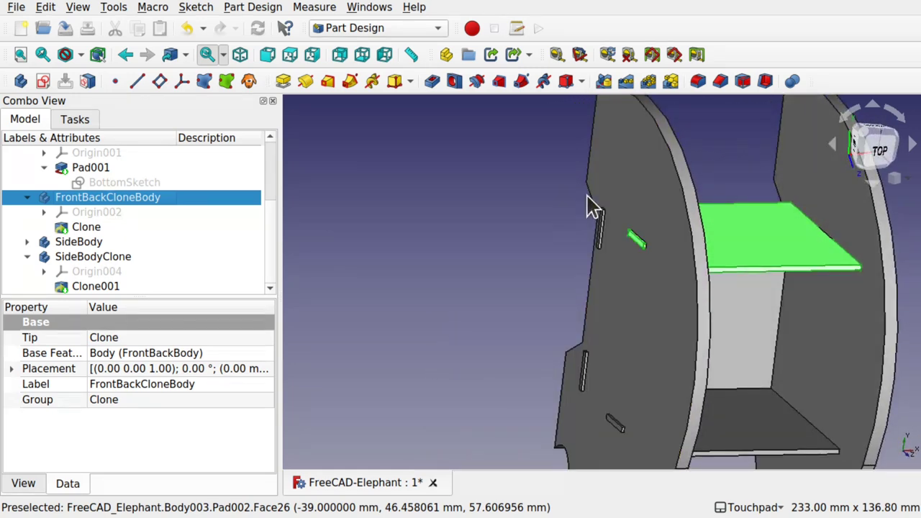
left_click(644, 185)
left_click(643, 182)
left_click(643, 183)
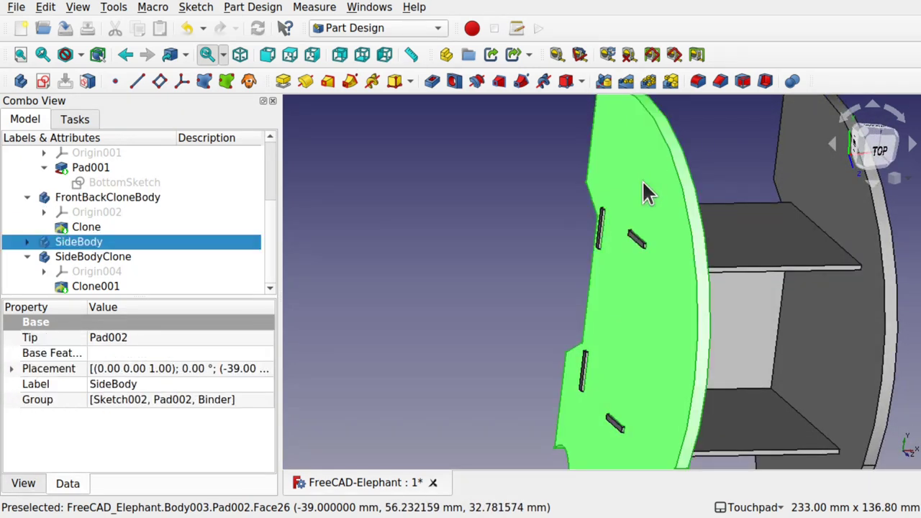
left_click(26, 242)
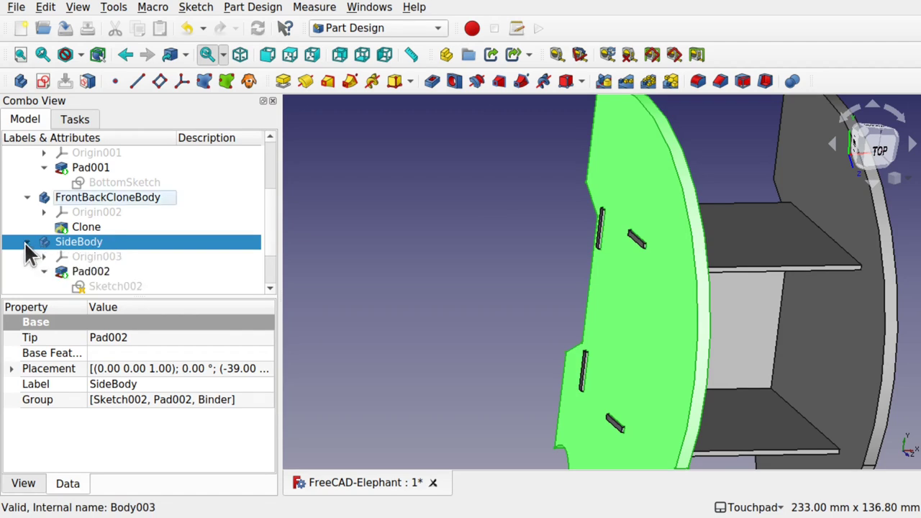
double_click(80, 271)
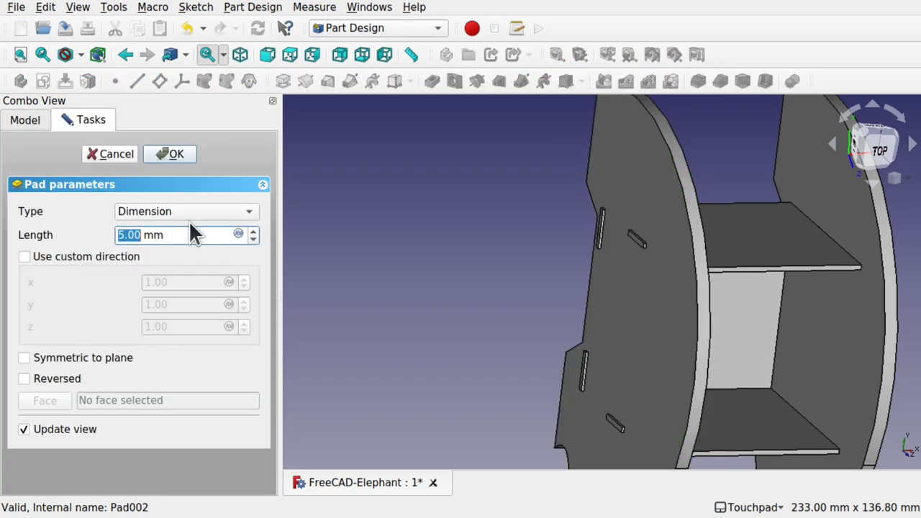
type("2")
key("Return")
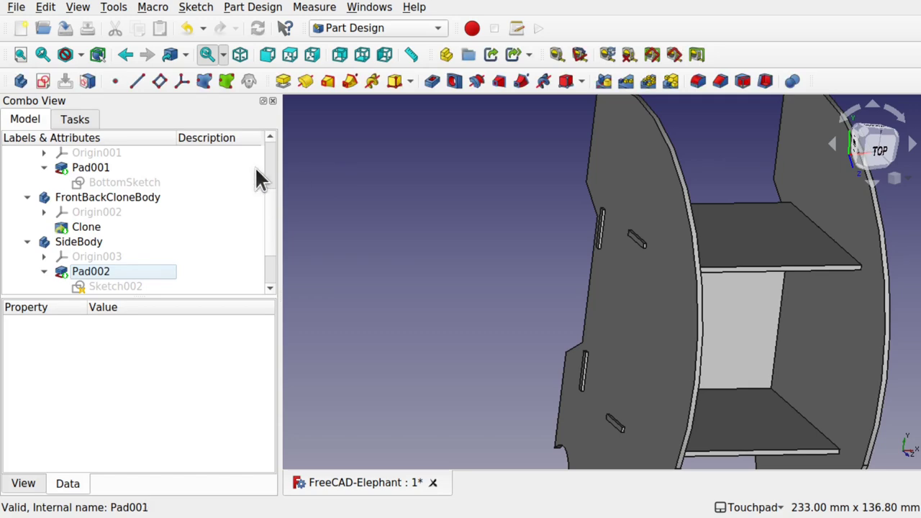
middle_click_drag(833, 345, 705, 366)
scroll(789, 325, "down", 2)
left_click(705, 366)
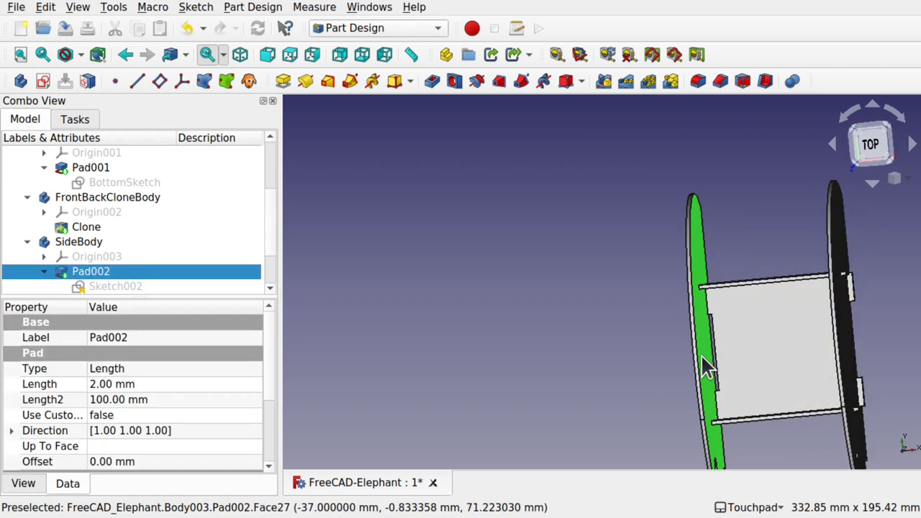
- Transform SideBody 3 mm along X, moving its placement from -39 to -36 mm
left_click(85, 242)
right_click(86, 242)
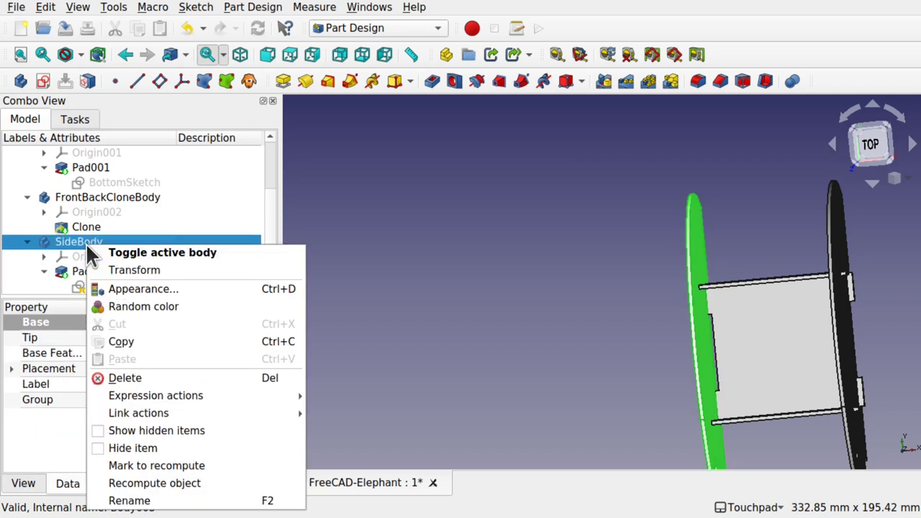
left_click(137, 268)
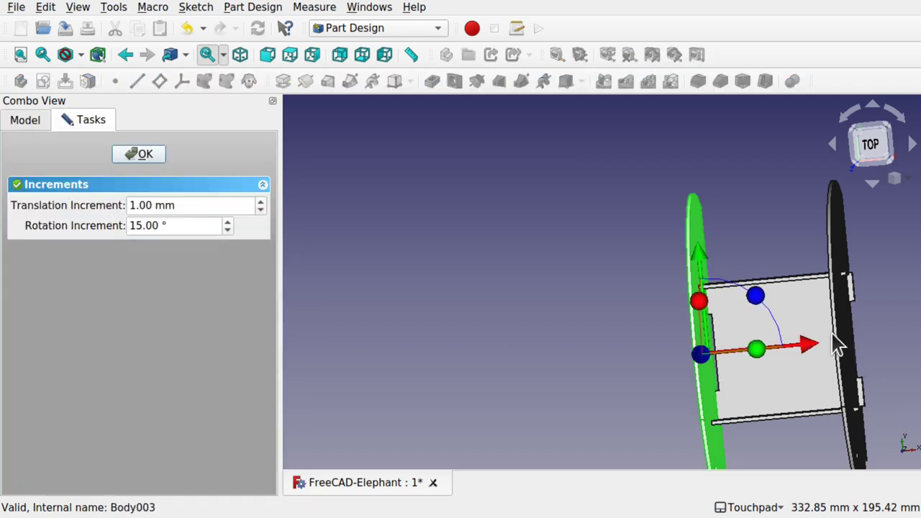
left_click_drag(815, 348, 820, 349)
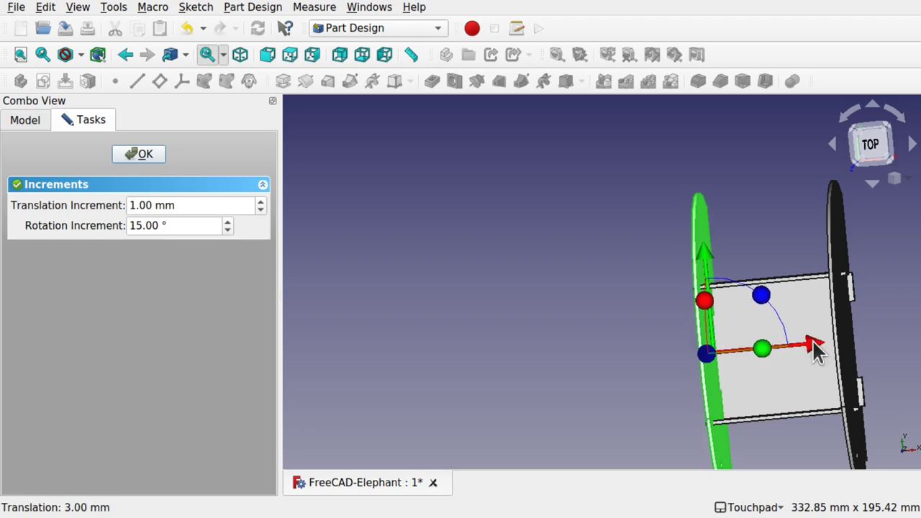
left_click(144, 155)
mouse_move(635, 306)
left_mouse_down("alt")
mouse_move(774, 303)
mouse_move(631, 199)
mouse_move(417, 280)
mouse_move(529, 325)
mouse_move(651, 315)
left_mouse_up("alt")
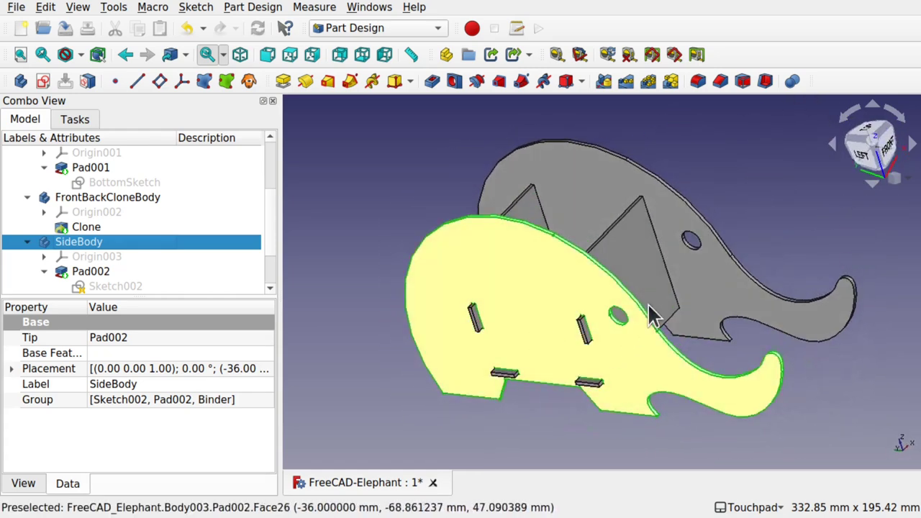
left_click_drag(586, 226, 610, 314, "alt")
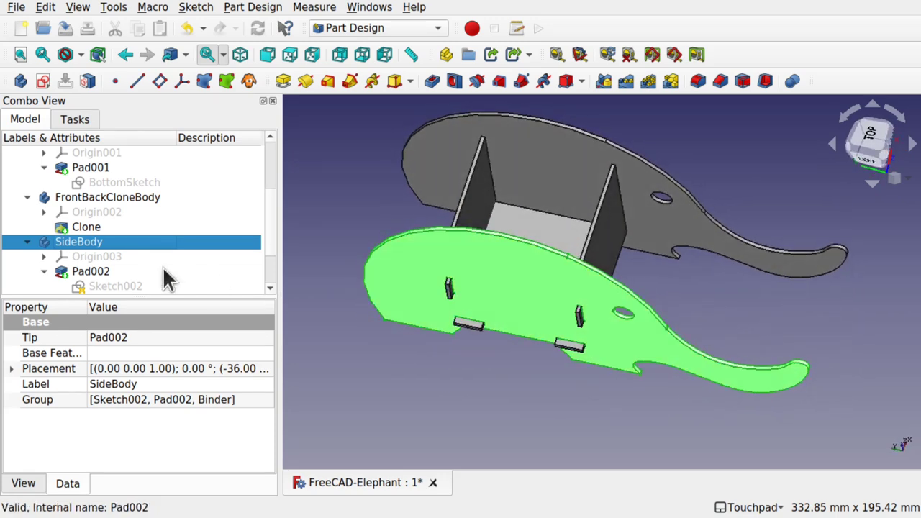
- Collapse all body branches in the model tree and select FrontBackBody
left_click(26, 197)
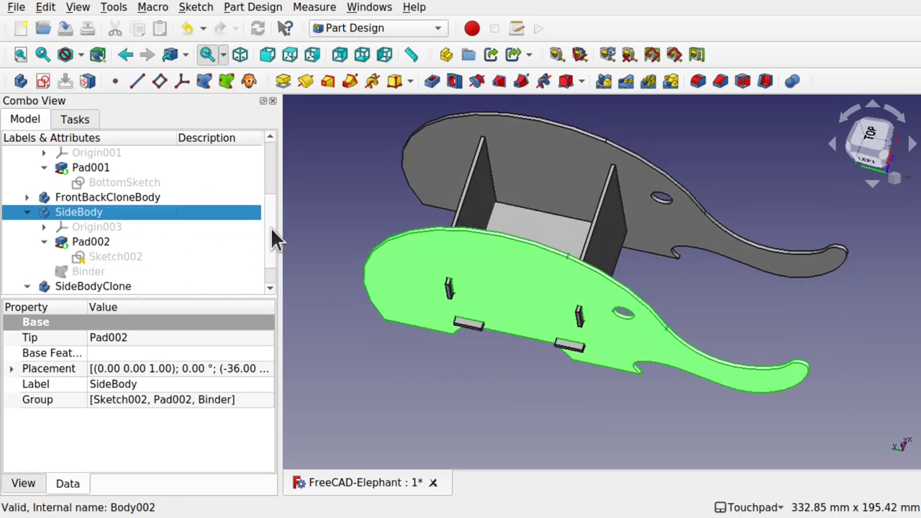
left_click(27, 212)
left_click(26, 257)
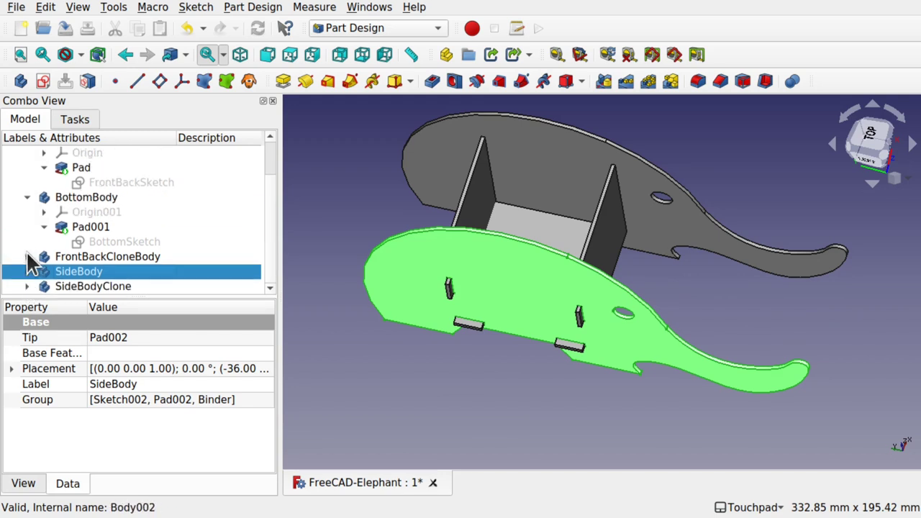
left_click(27, 197)
left_click(27, 180)
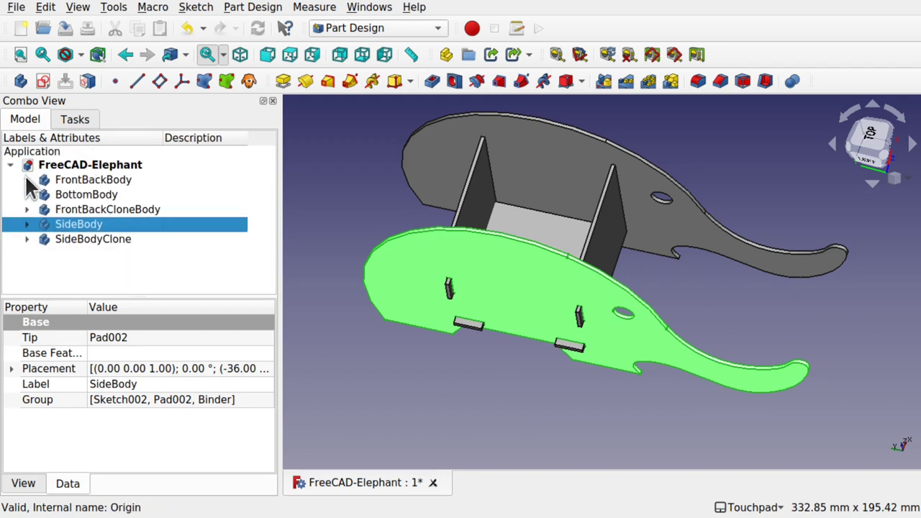
left_click(98, 180)
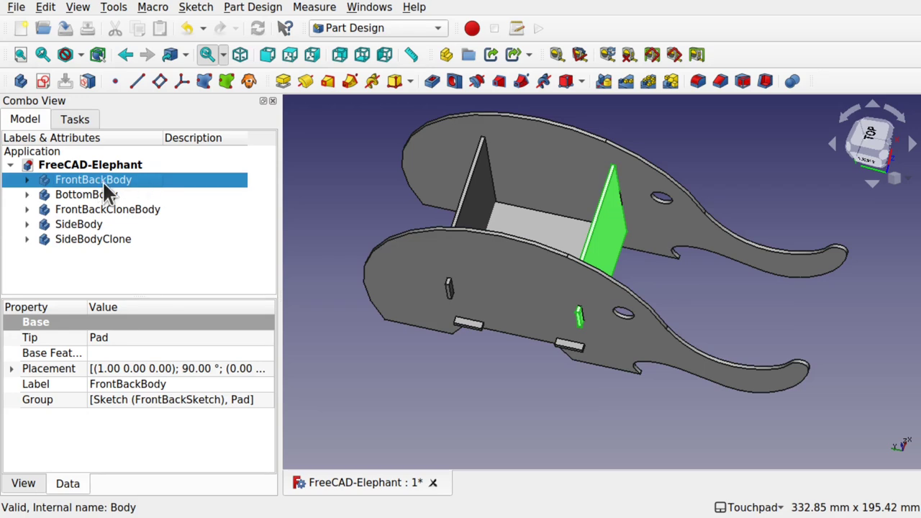
- Export FrontBackBody as STL Mesh to FreeCAD-Elephant-FrontBackBody.stl in the Apps folder
left_click(16, 7)
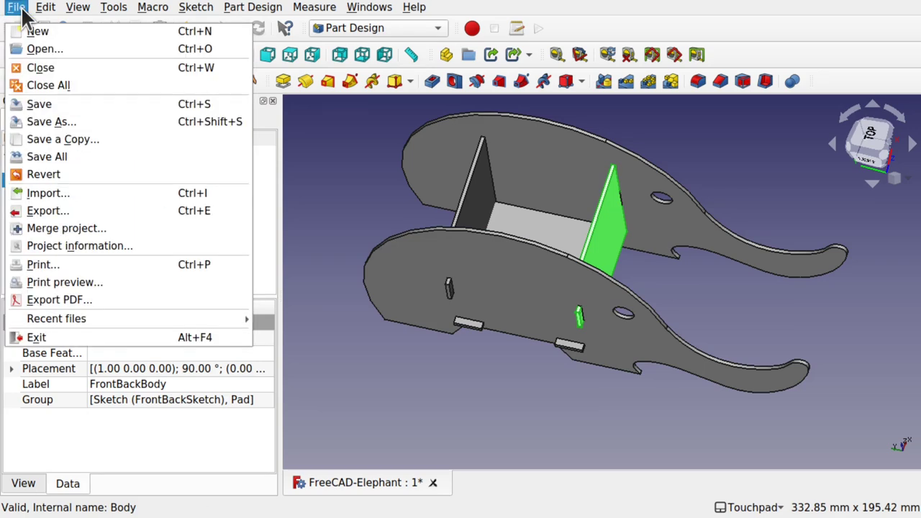
left_click(63, 209)
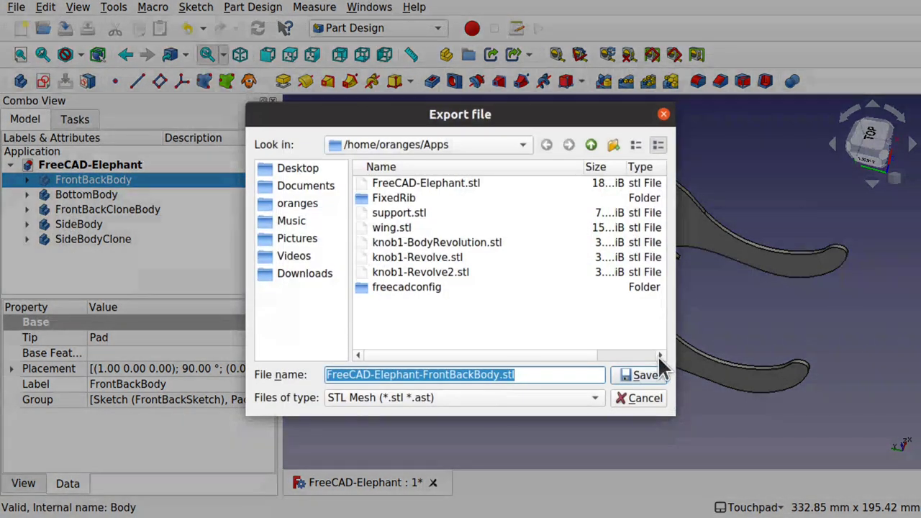
left_click(502, 398)
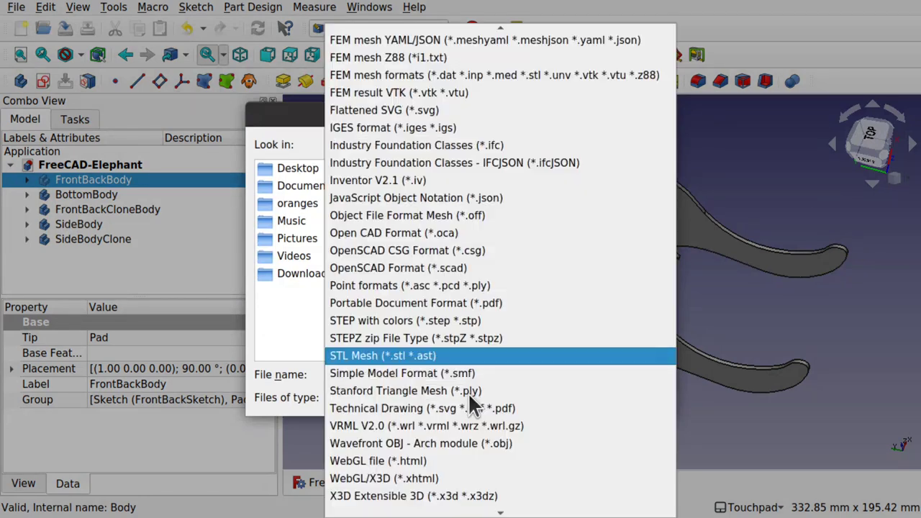
left_click(383, 357)
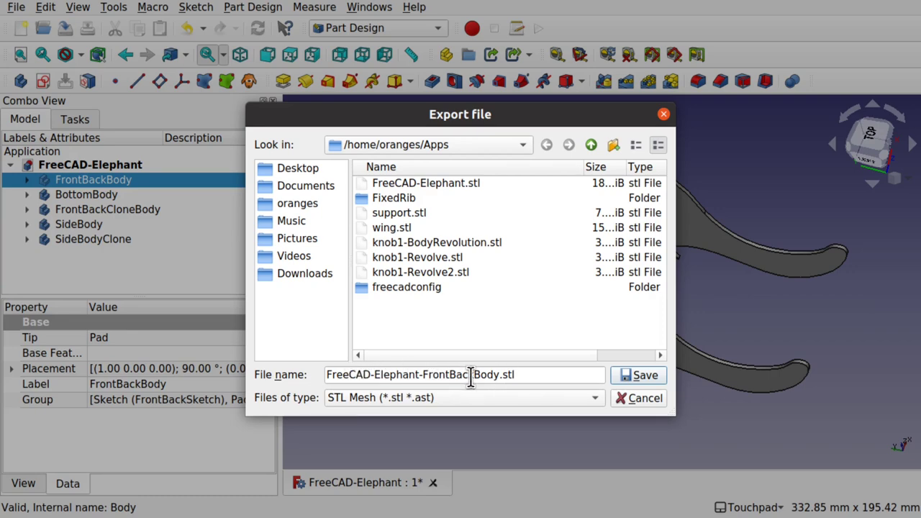
left_click(624, 376)
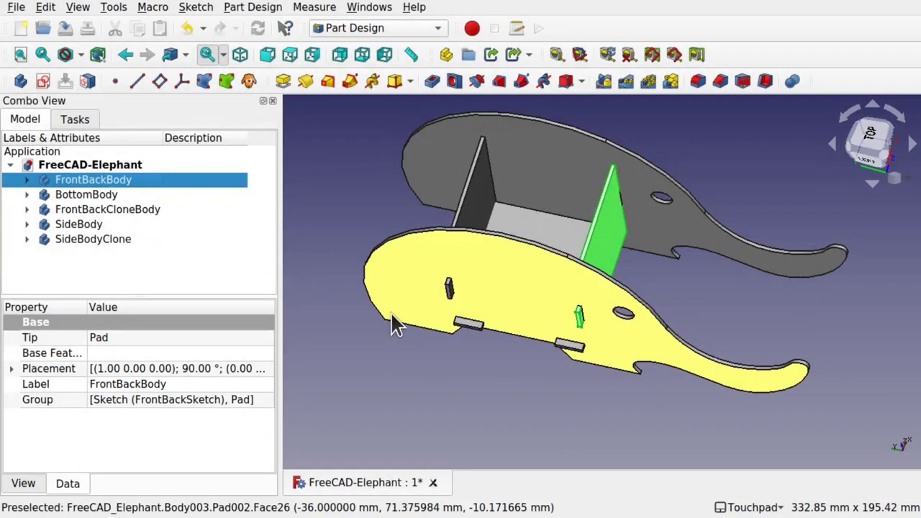
left_click(15, 7)
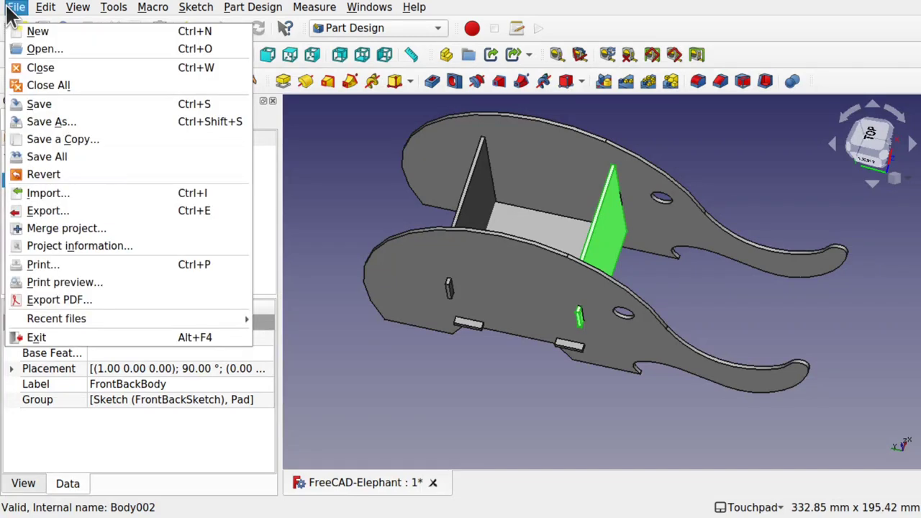
- Import FreeCAD-Elephant-FrontBackBody.stl as a mesh and slide it aside along Y
left_click(59, 195)
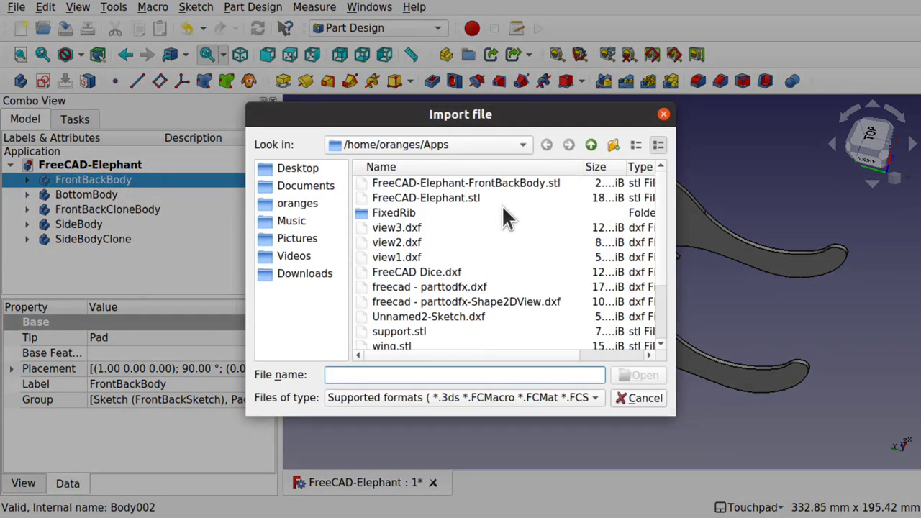
double_click(515, 183)
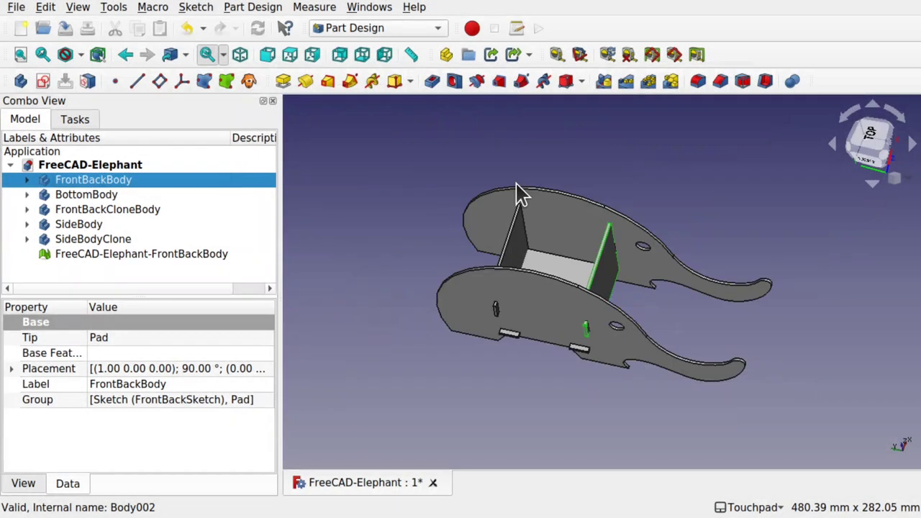
left_click(128, 256)
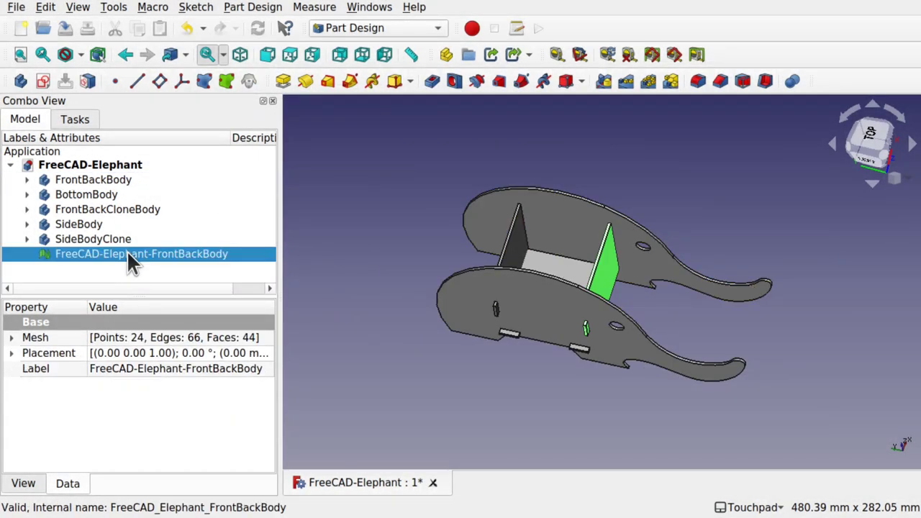
right_click(129, 259)
left_click(174, 29)
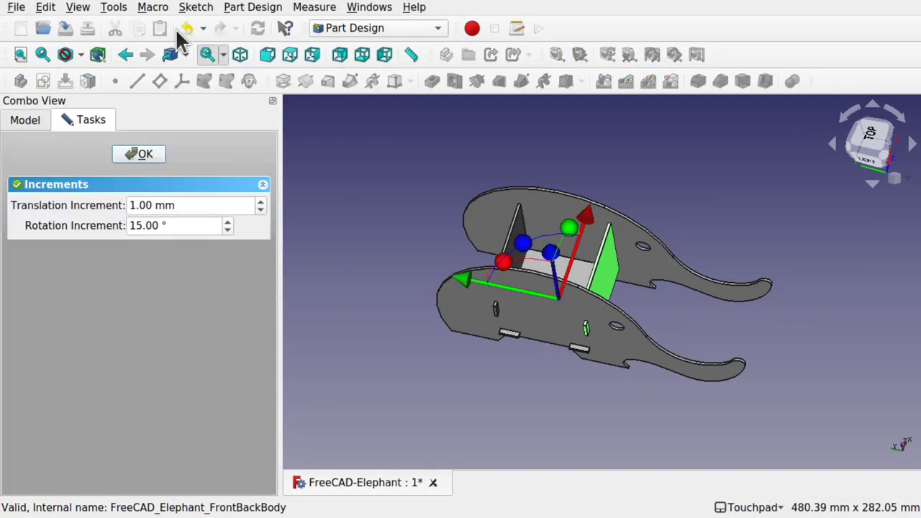
left_click_drag(460, 281, 716, 308)
- Inspect the moved test mesh, then delete it from the model
left_click_drag(801, 360, 760, 366, "alt")
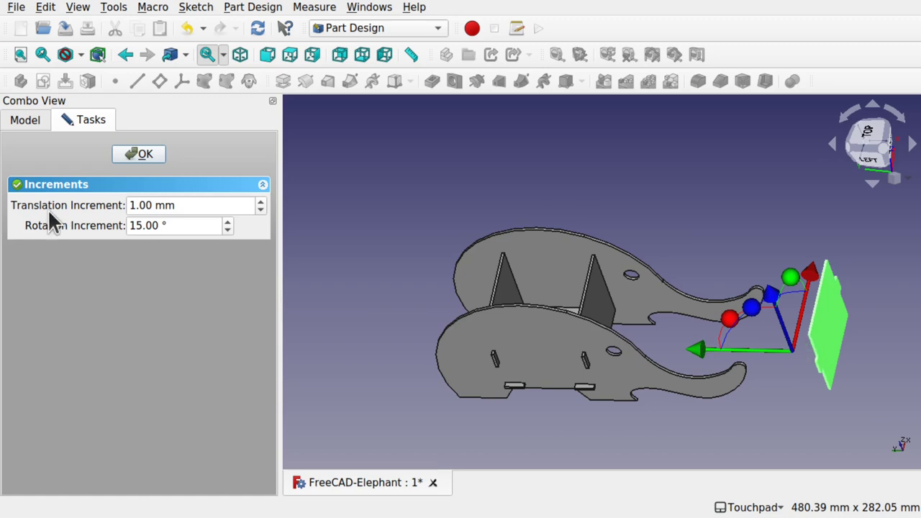
left_click(146, 167)
left_click_drag(749, 343, 823, 386, "alt")
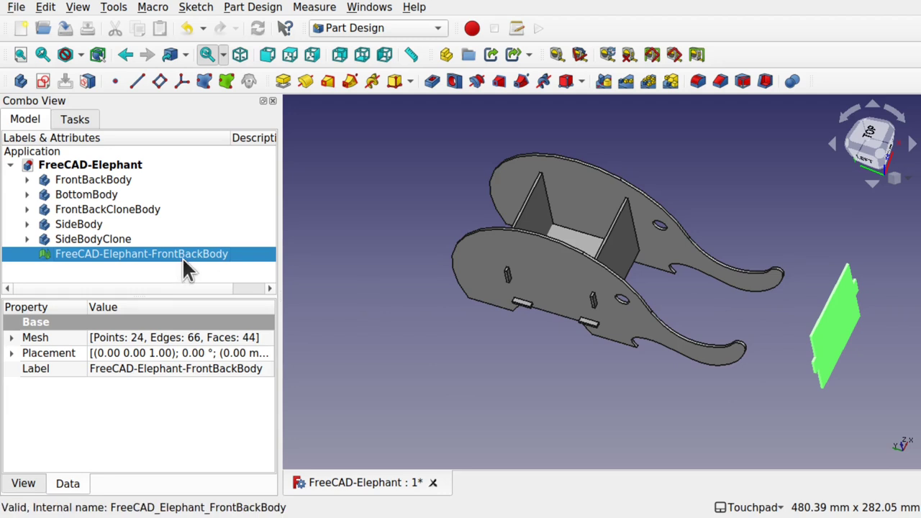
key("Delete")
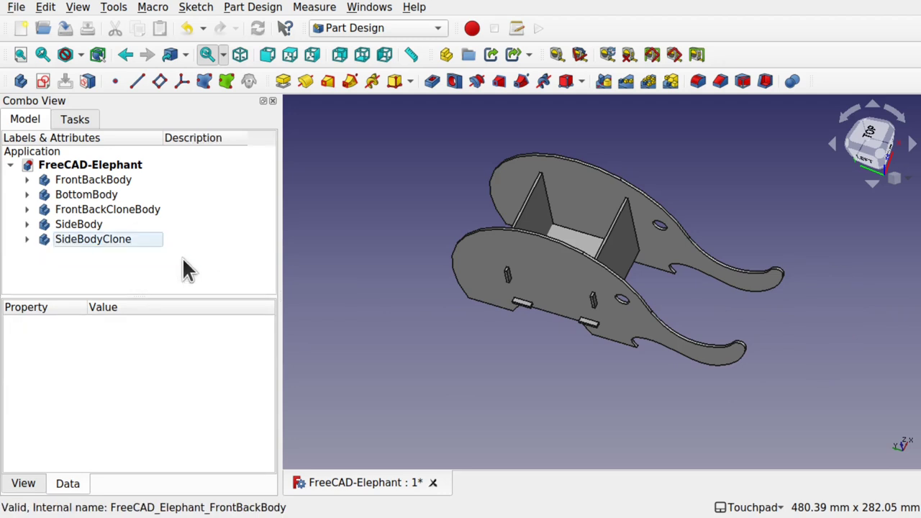
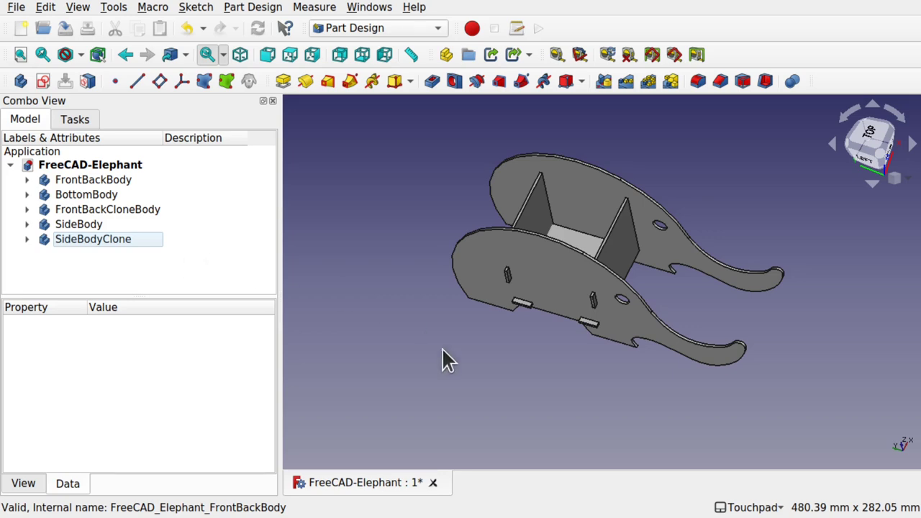
- Switch to the side view, pan the elephant stand, save the FreeCAD-Elephant document and show the workbench list
key("6")
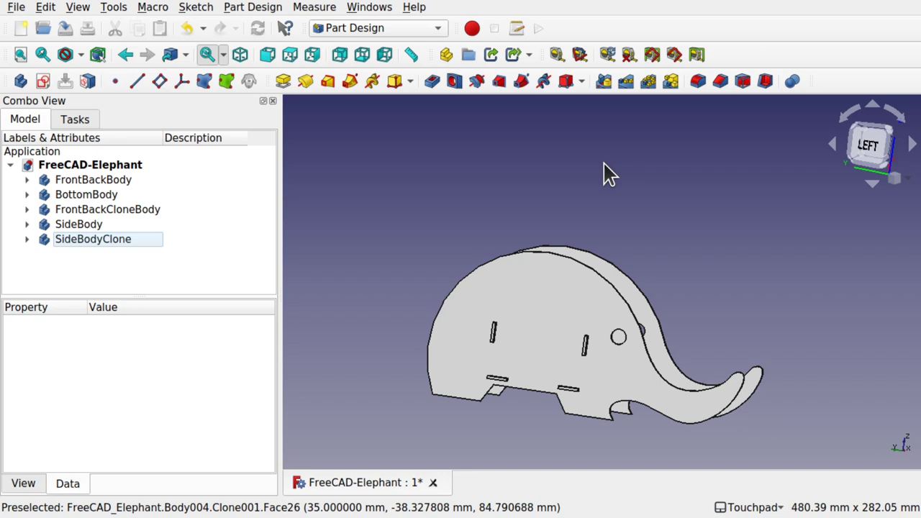
middle_click_drag(610, 170, 658, 148)
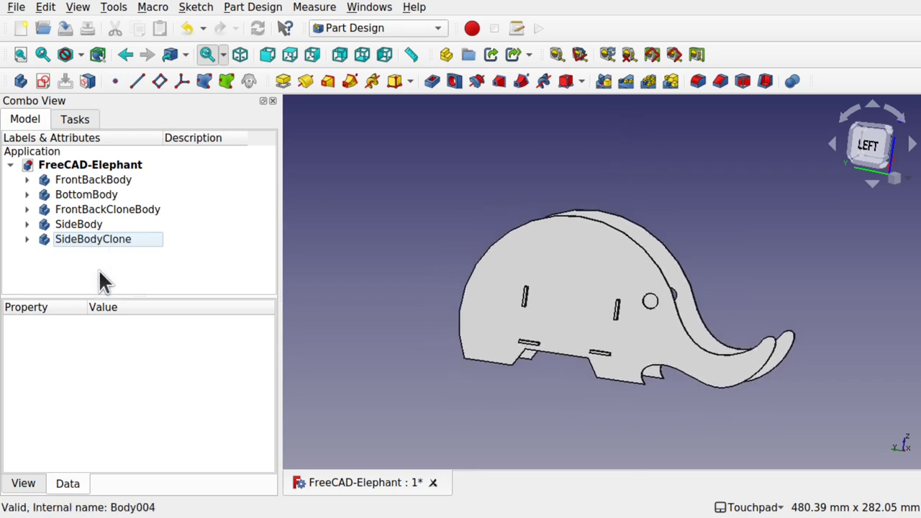
key("ctrl+s")
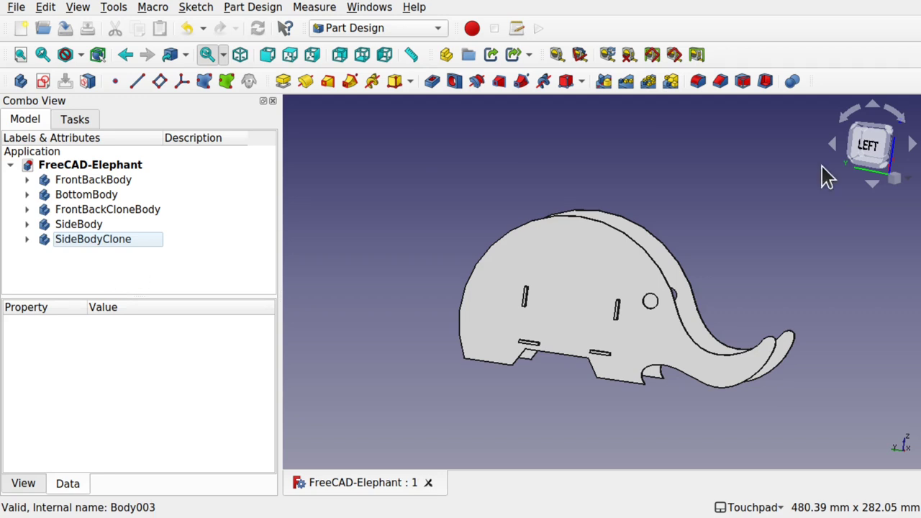
left_click(392, 29)
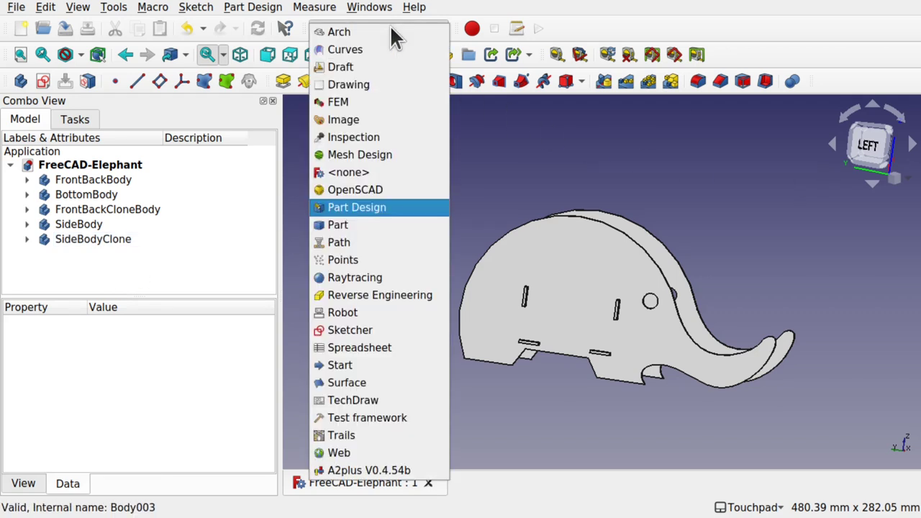
- Activate the Draft workbench and select the whole SideBody elephant panel from an oblique view
left_click(346, 68)
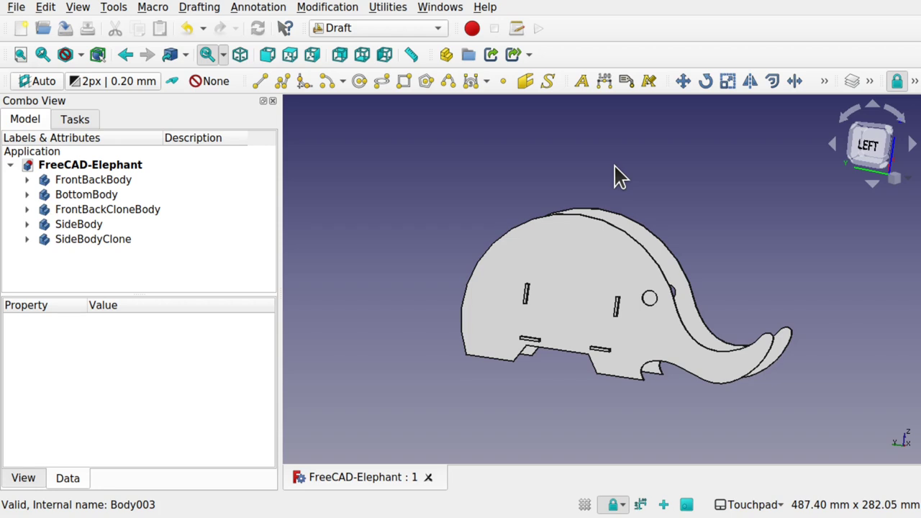
left_click(860, 150)
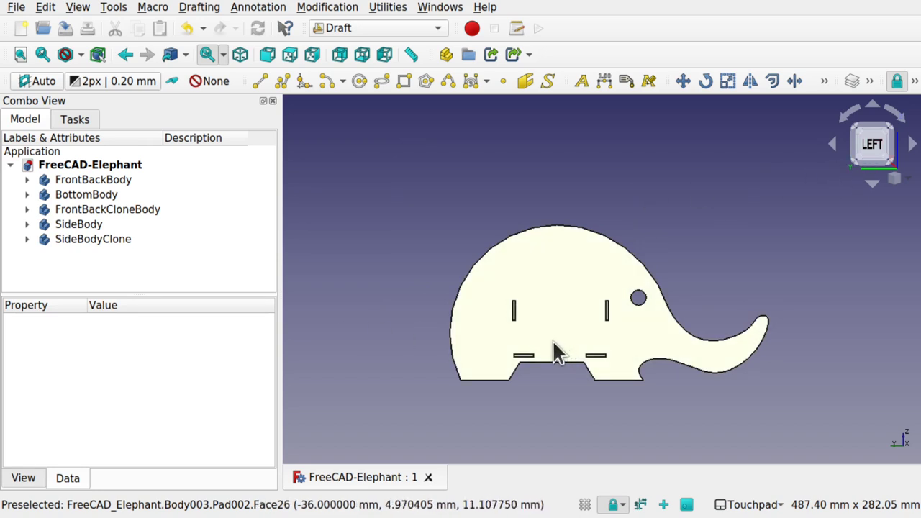
scroll(554, 352, "up", 3)
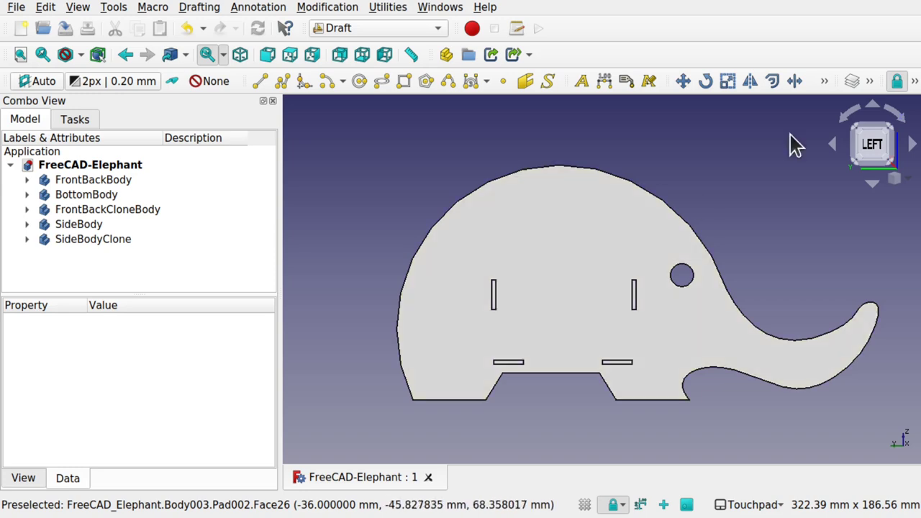
middle_click_drag(744, 214, 553, 364)
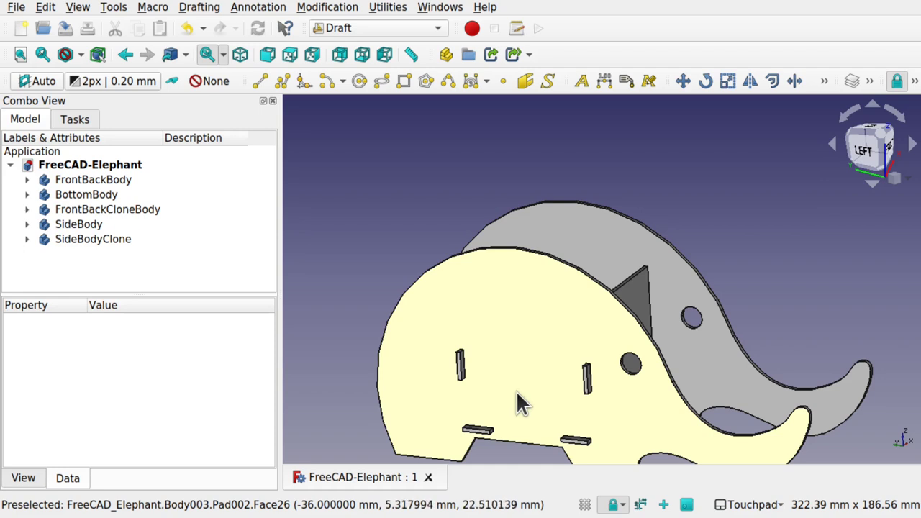
left_click(489, 333)
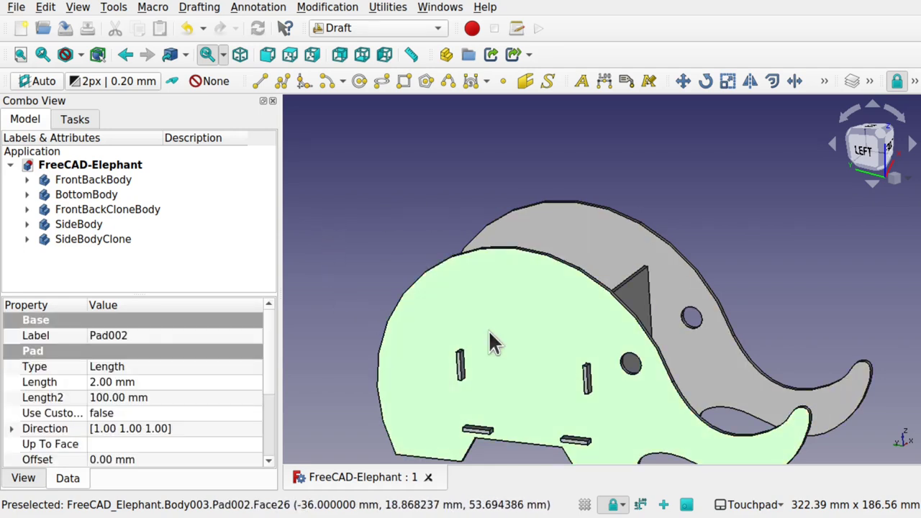
left_click(517, 347)
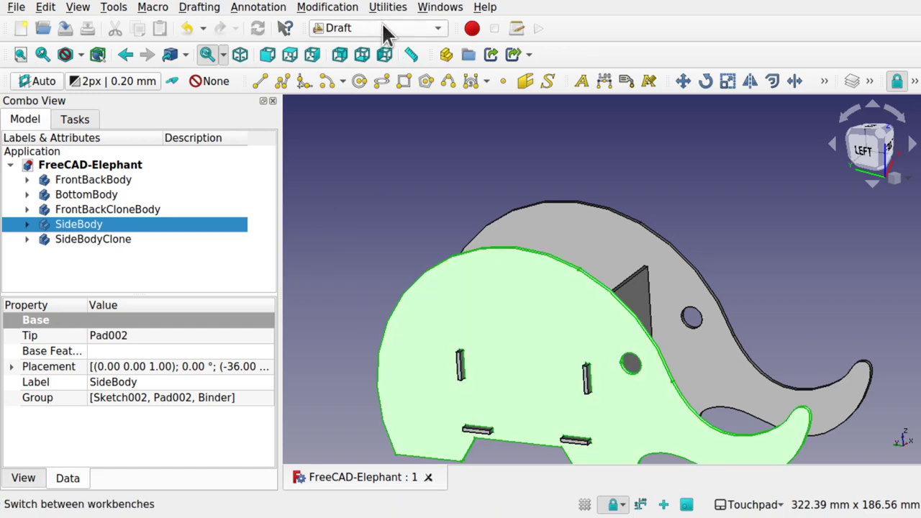
- Create a Shape 2D view projection of SideBody
left_click(321, 9)
left_click(348, 369)
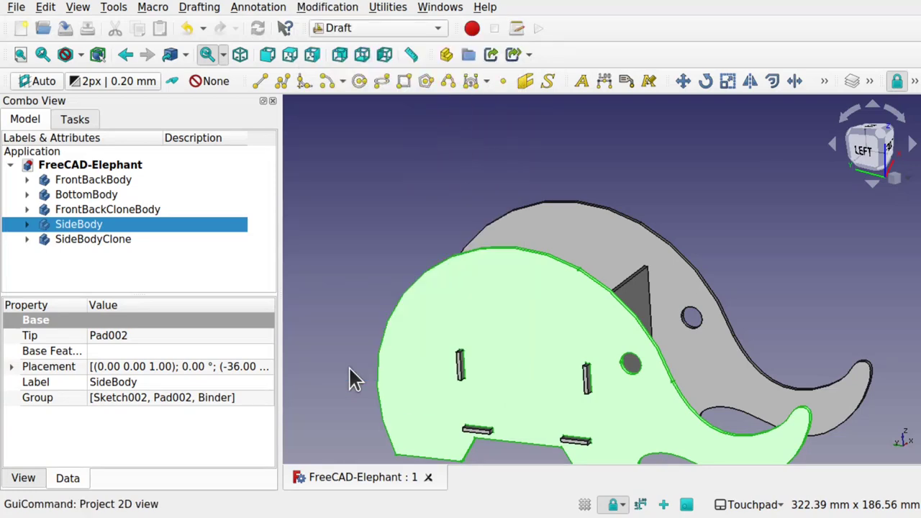
left_click_drag(381, 386, 502, 423, "alt")
scroll(502, 422, "down", 5)
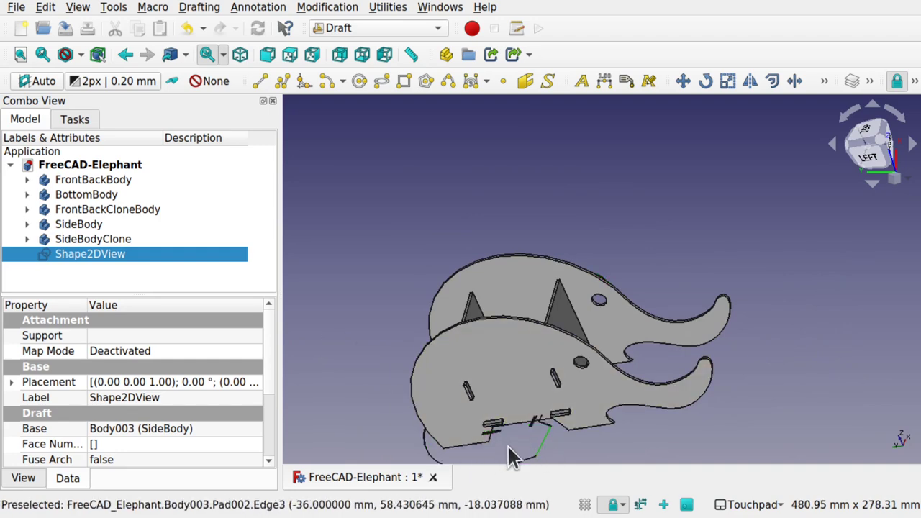
left_click_drag(507, 449, 512, 389, "alt")
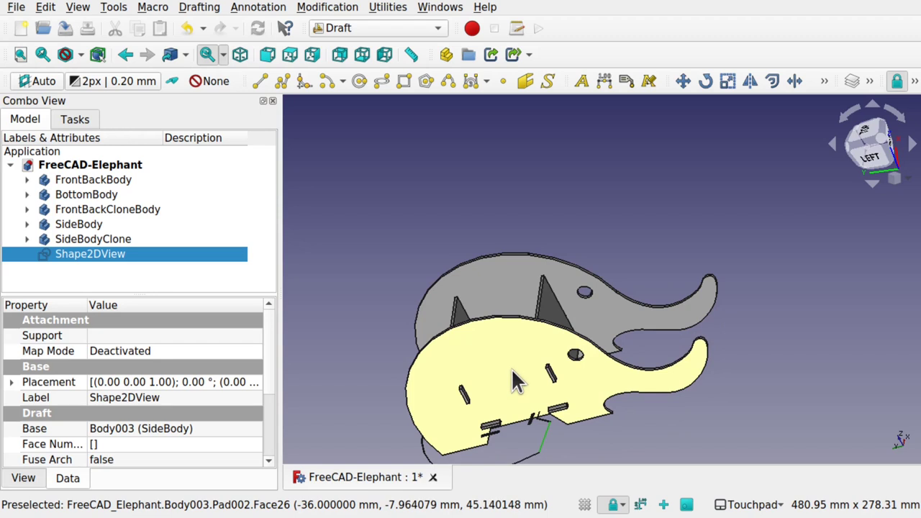
- Hide the five solid bodies so only the flat elephant outline shows, viewed from top-front
left_click(109, 181)
left_click(110, 240, "shift")
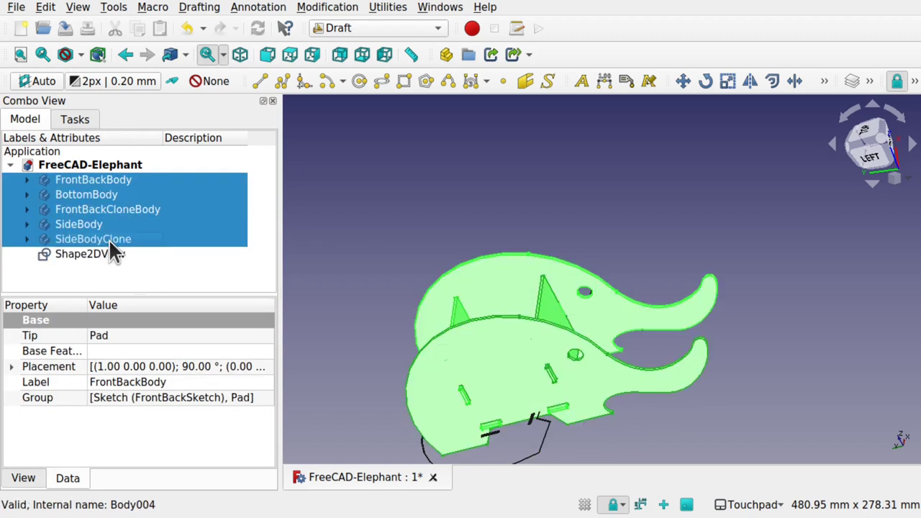
key("space")
left_click_drag(525, 388, 544, 411, "alt")
middle_click_drag(436, 366, 574, 360)
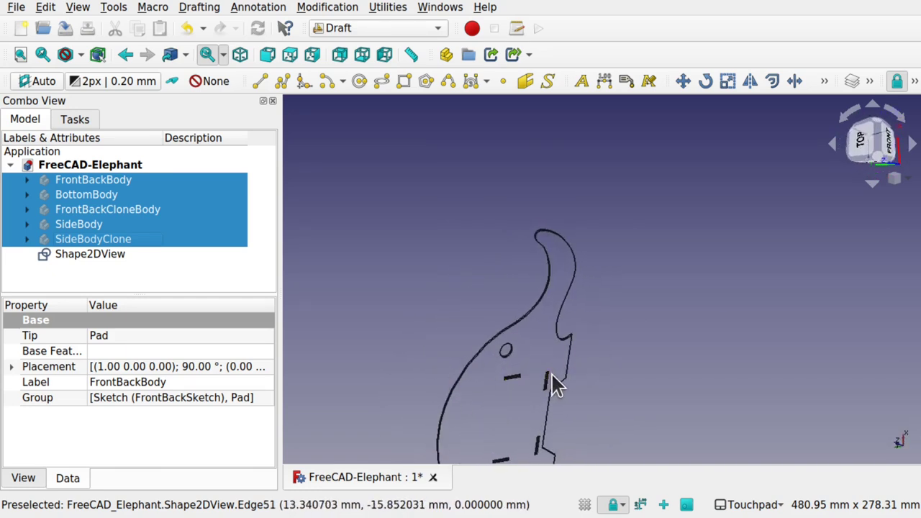
- Delete the SideBody Shape2DView projection and make the five bodies visible again
left_click(115, 258)
key("Delete")
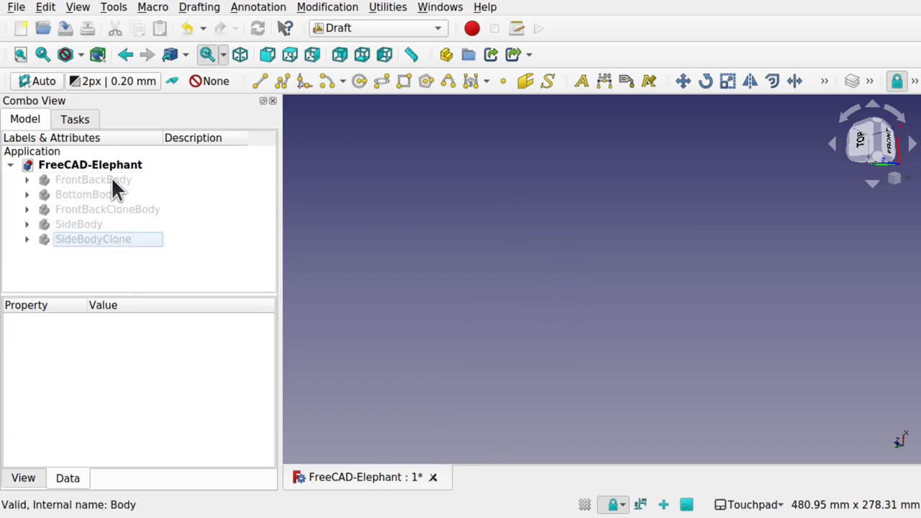
left_click(80, 179)
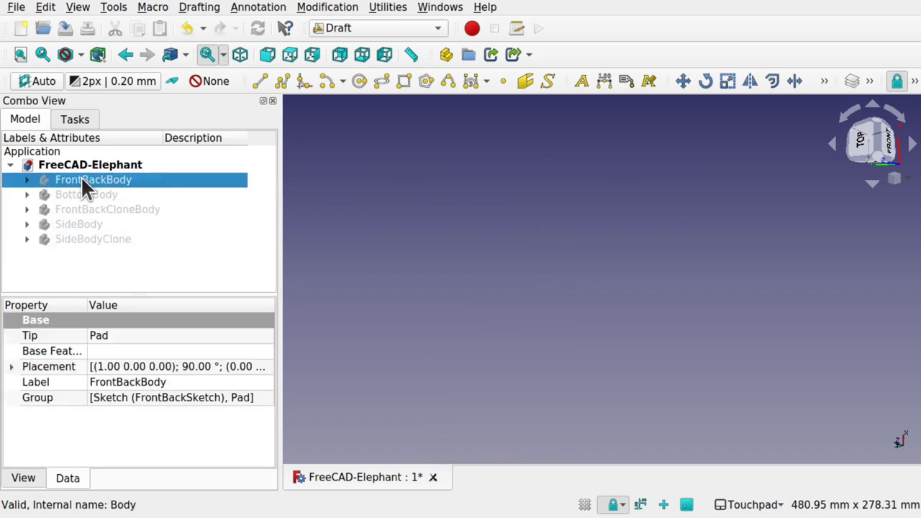
left_click(100, 239, "shift")
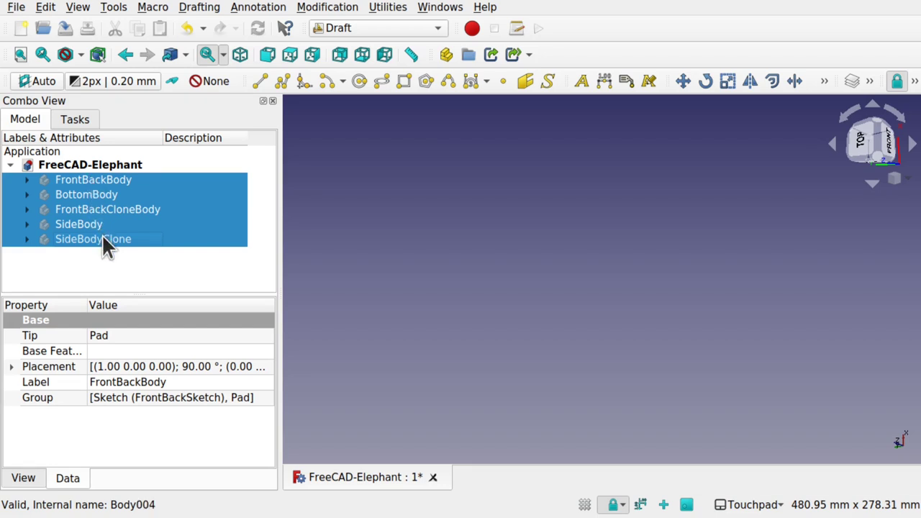
left_click(111, 182)
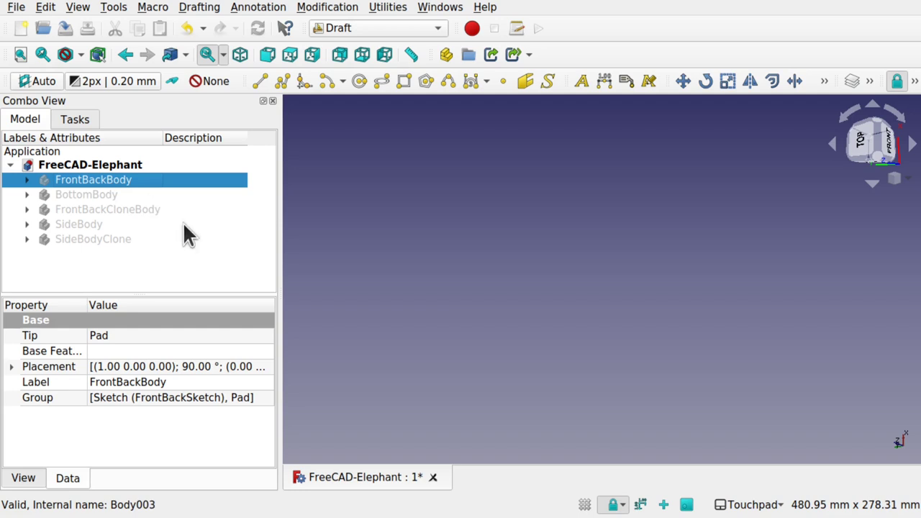
left_click(115, 240, "shift")
key("space")
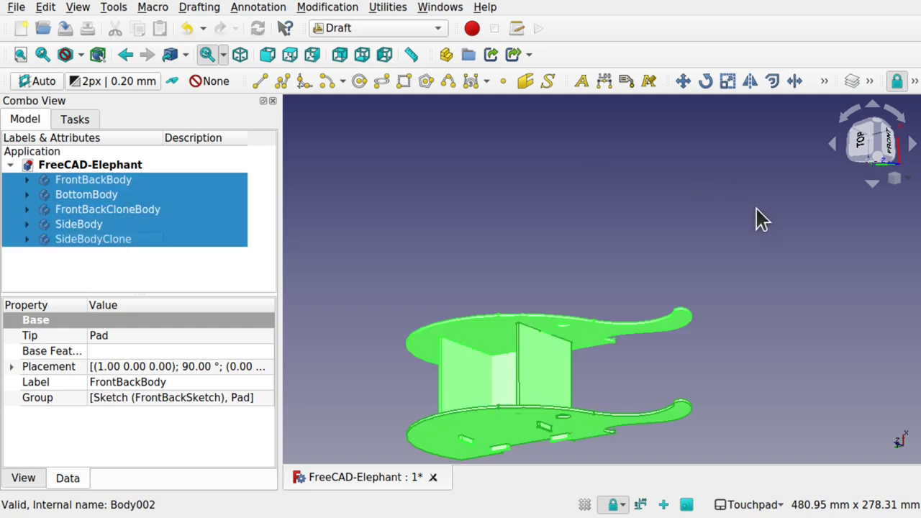
- Snap to an exact top view and select the bottom panel's BottomBody
left_click(860, 138)
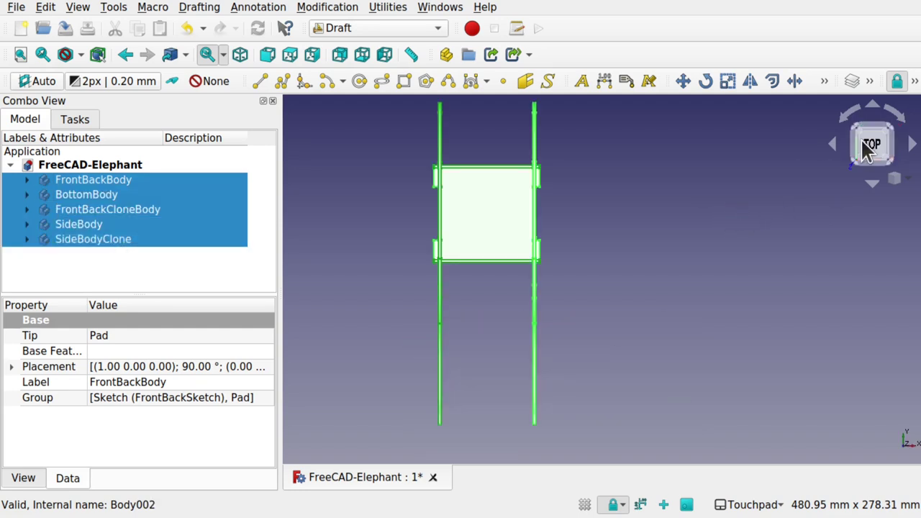
left_click_drag(594, 259, 558, 249)
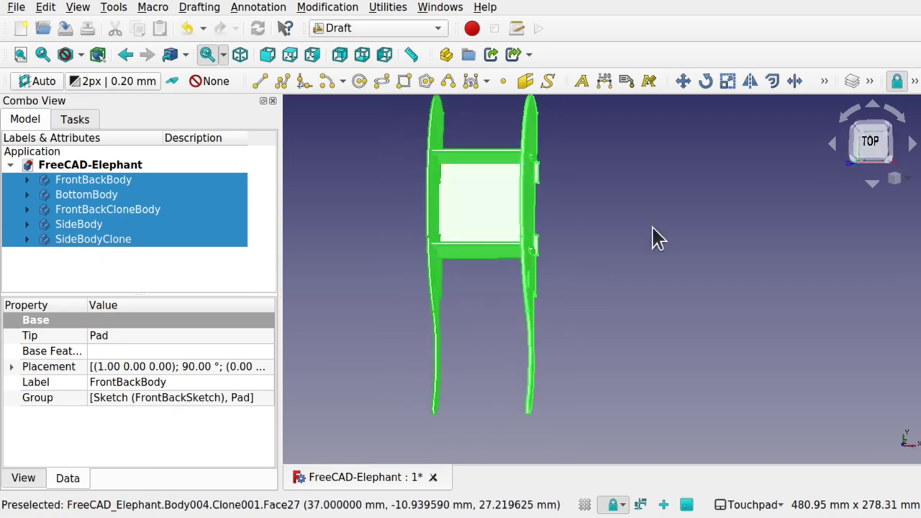
left_click(867, 141)
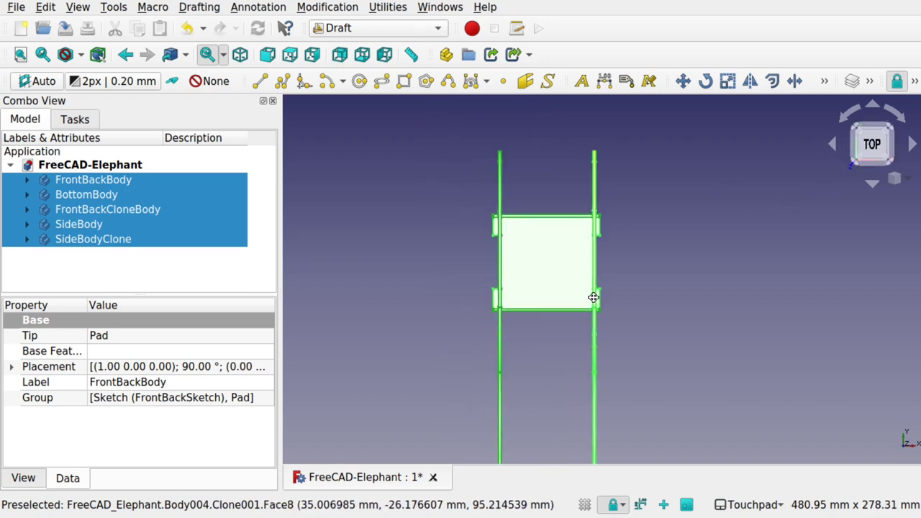
left_click(541, 270)
left_click(392, 275)
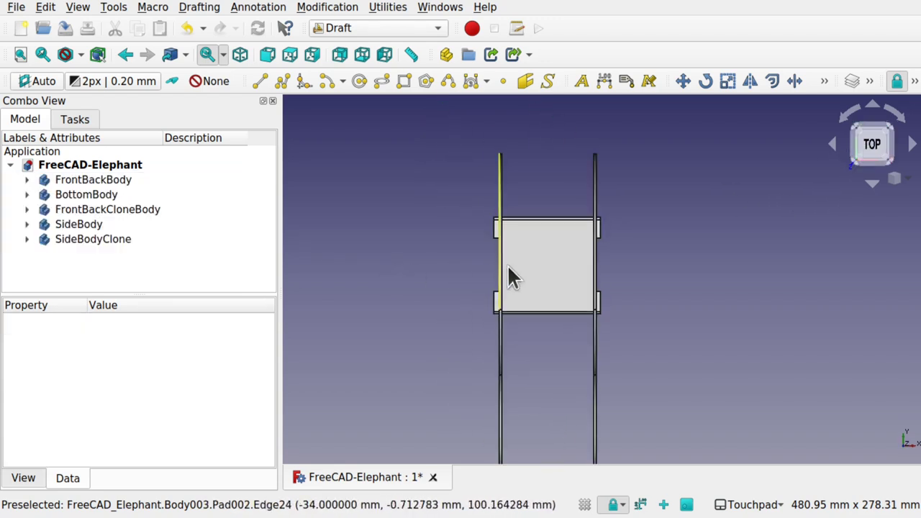
left_click(551, 282)
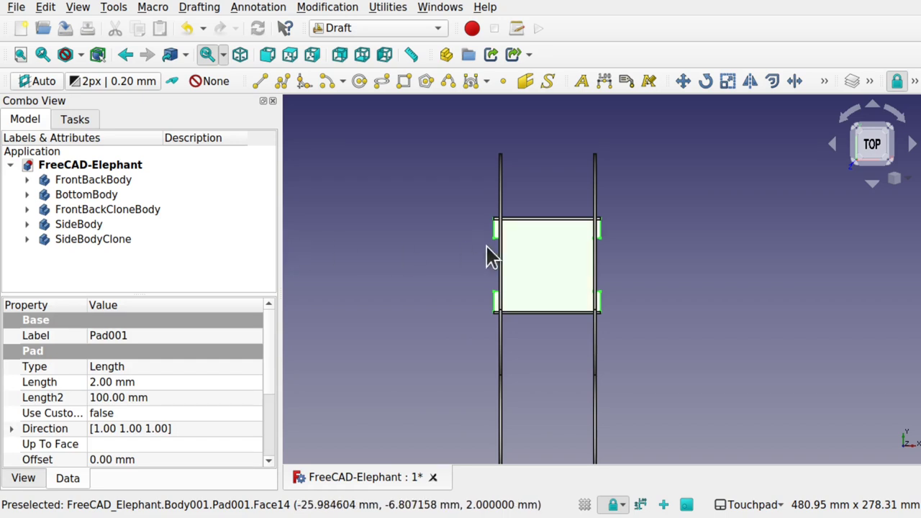
left_click(533, 256)
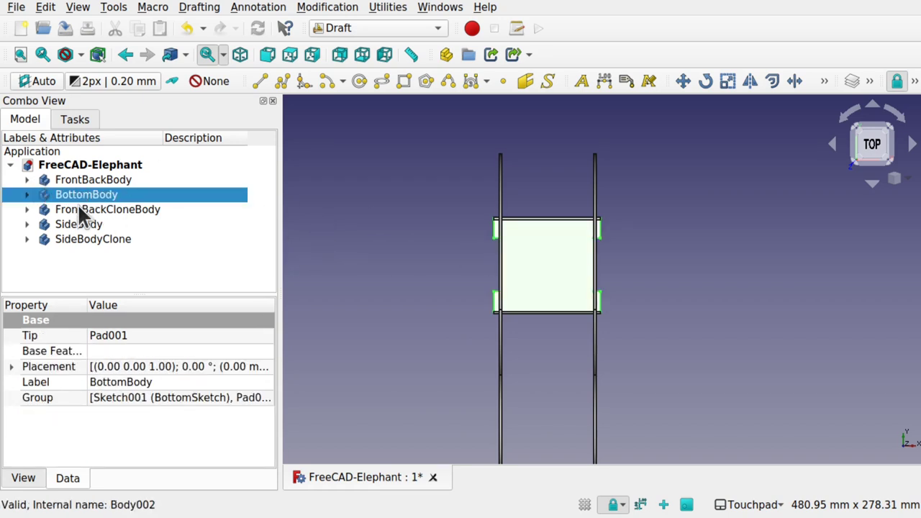
- Expand BottomBody to inspect Pad001, collapse it, and reselect BottomBody
left_click(27, 195)
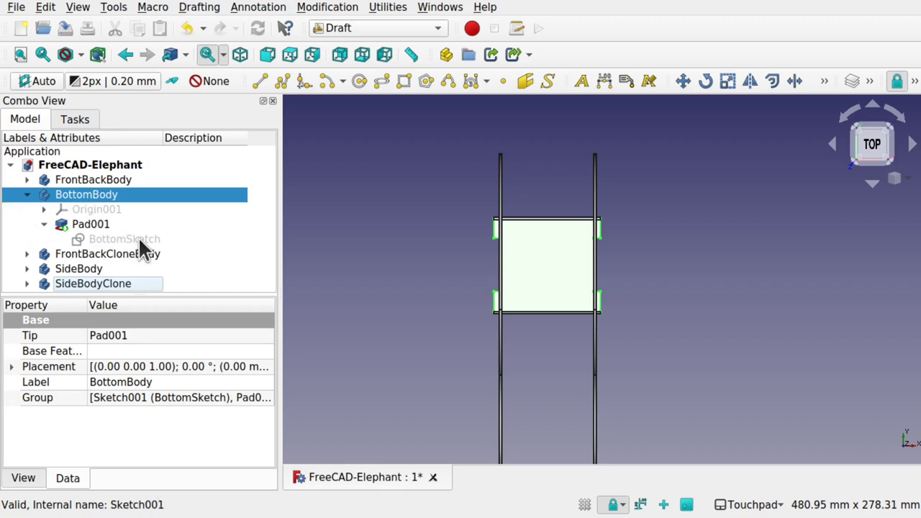
left_click(89, 224)
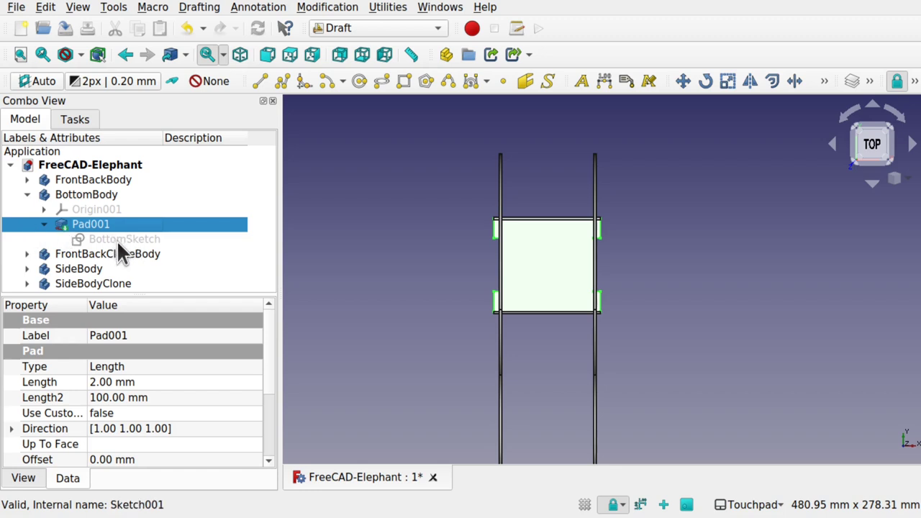
left_click(28, 195)
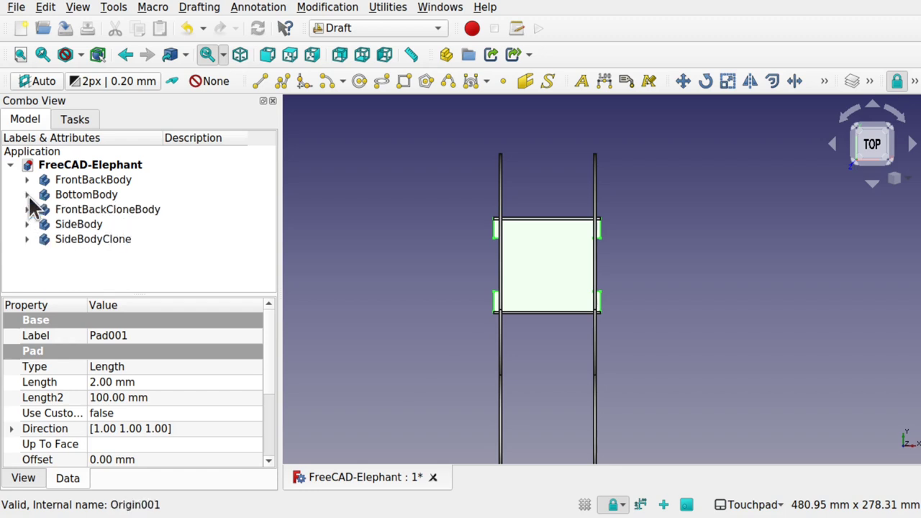
left_click(81, 196)
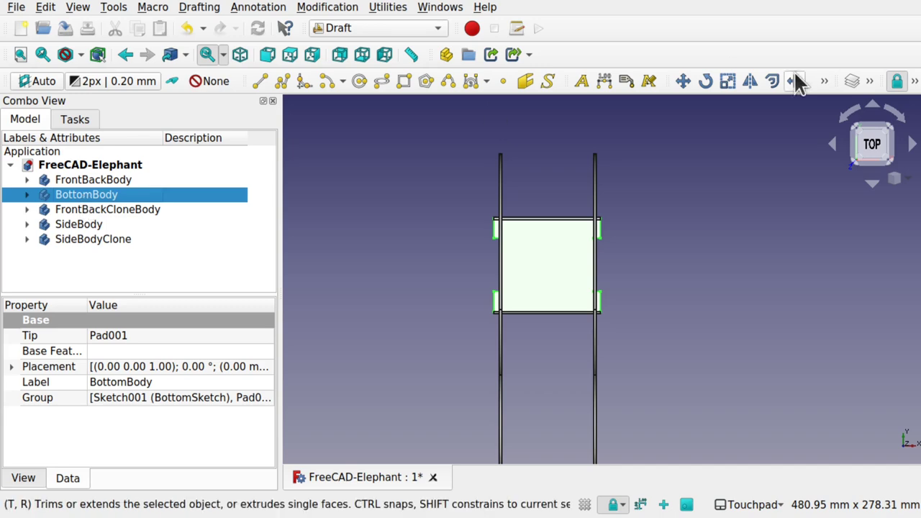
- Project BottomBody into a Shape2DView, toggle the five bodies visible, and orbit to an angled view
left_click(350, 8)
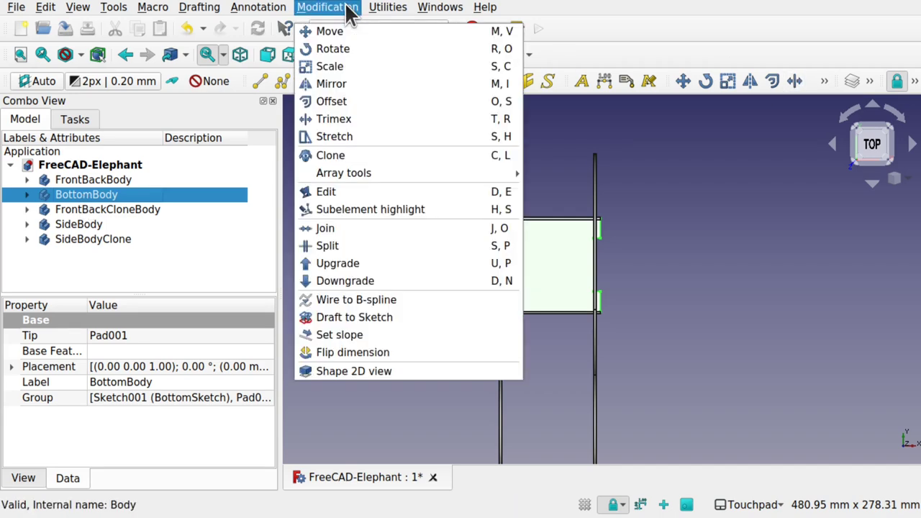
left_click(406, 372)
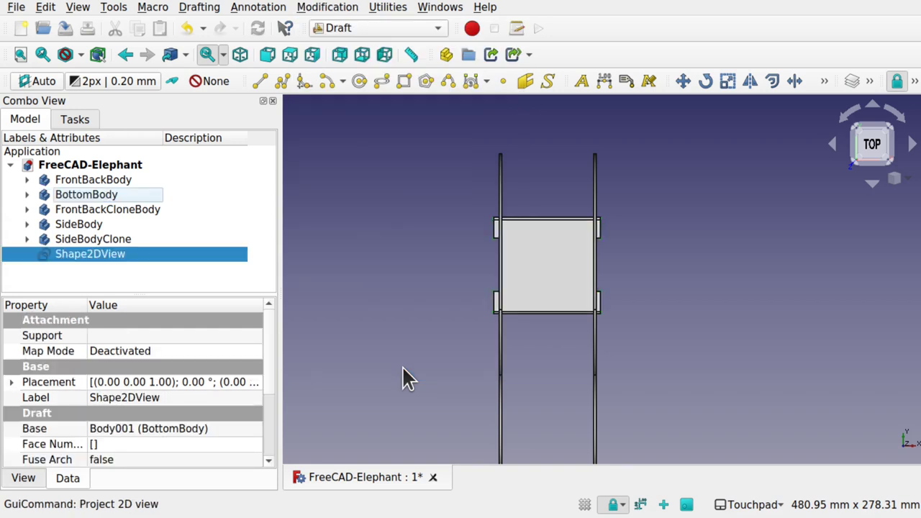
left_click(70, 225)
left_click(66, 242)
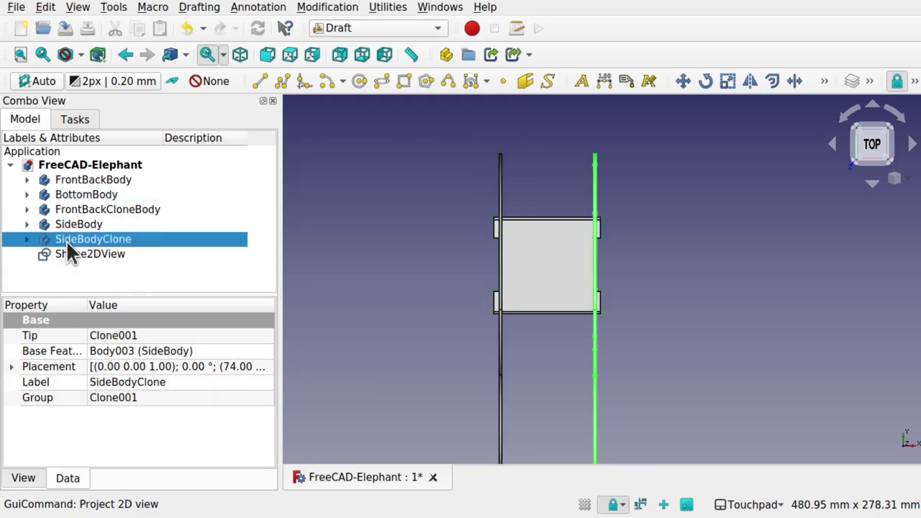
left_click(65, 181, "shift")
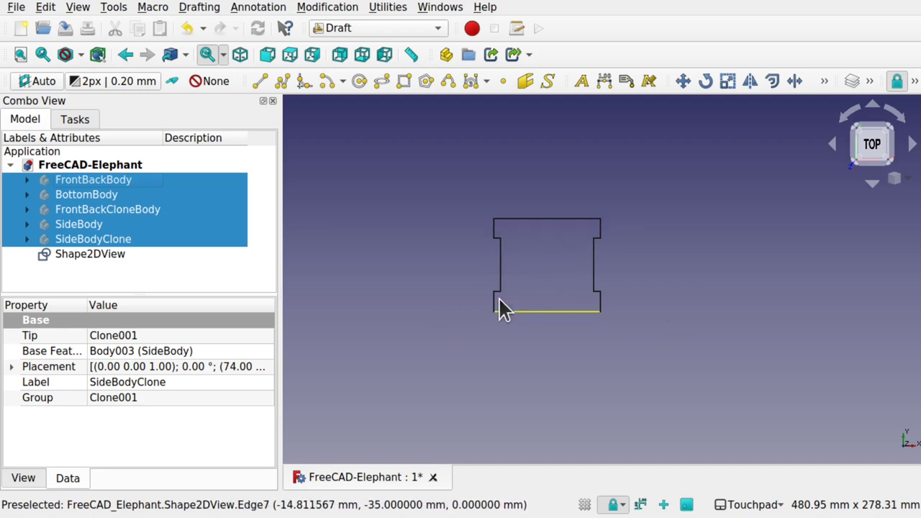
key("space")
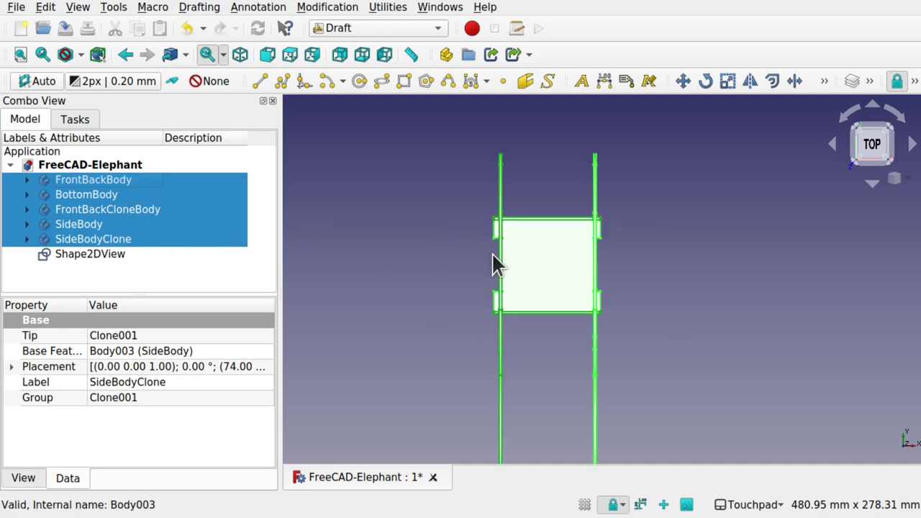
left_click(453, 296)
left_click_drag(453, 296, 848, 166, "alt")
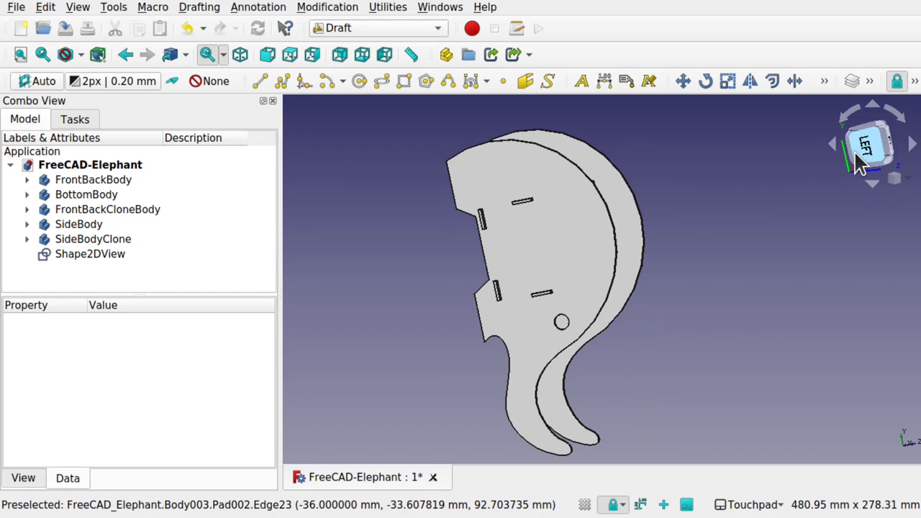
- From the left view, create Shape2DView001 from the elephant-shaped side face
left_click(850, 162)
left_click(565, 346)
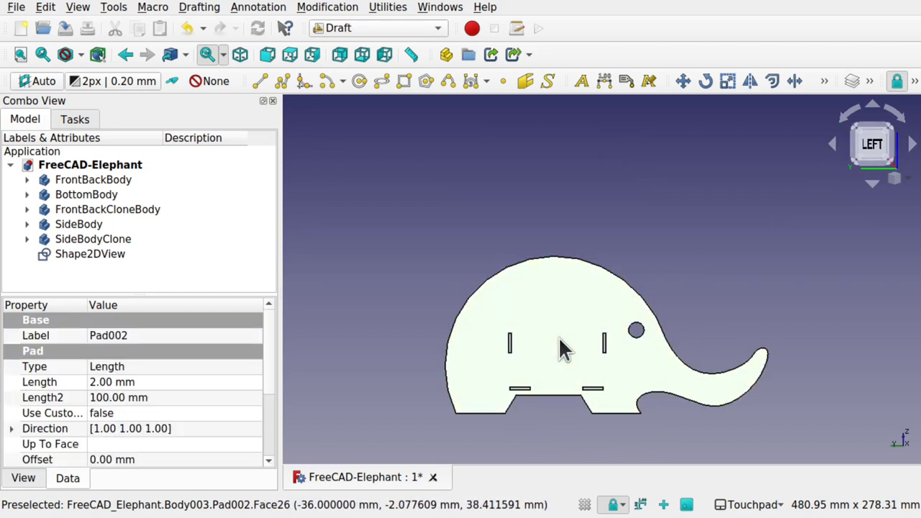
left_click(327, 7)
left_click(389, 370)
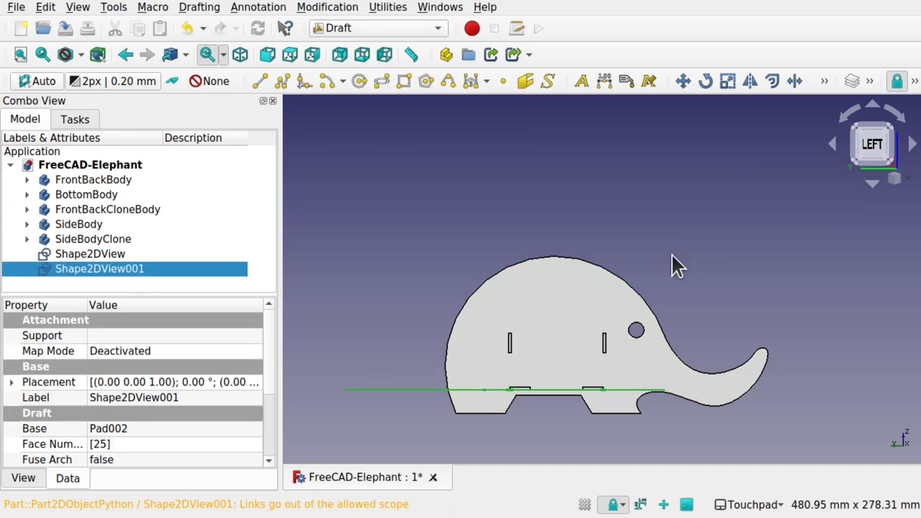
- Orbit around both elephant sides and snap to the front view
left_click_drag(672, 263, 597, 390, "alt")
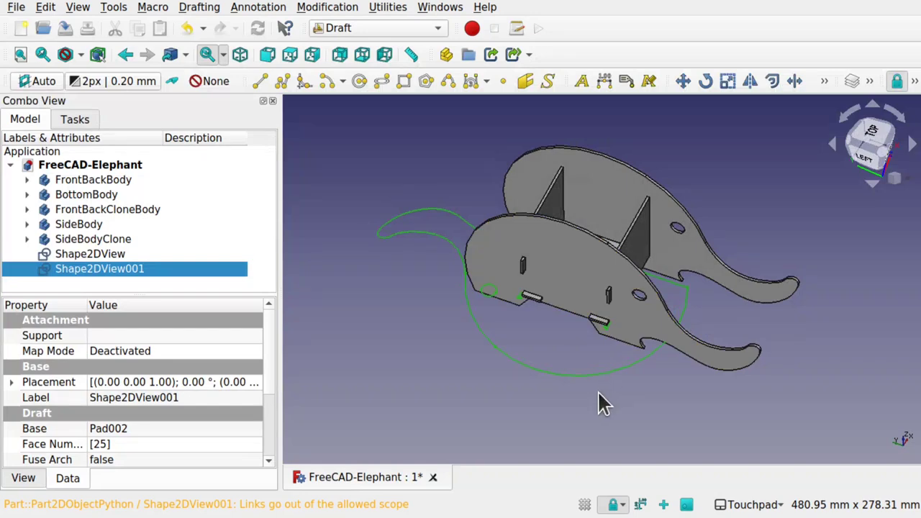
left_click(597, 390)
left_click_drag(672, 359, 569, 369, "alt")
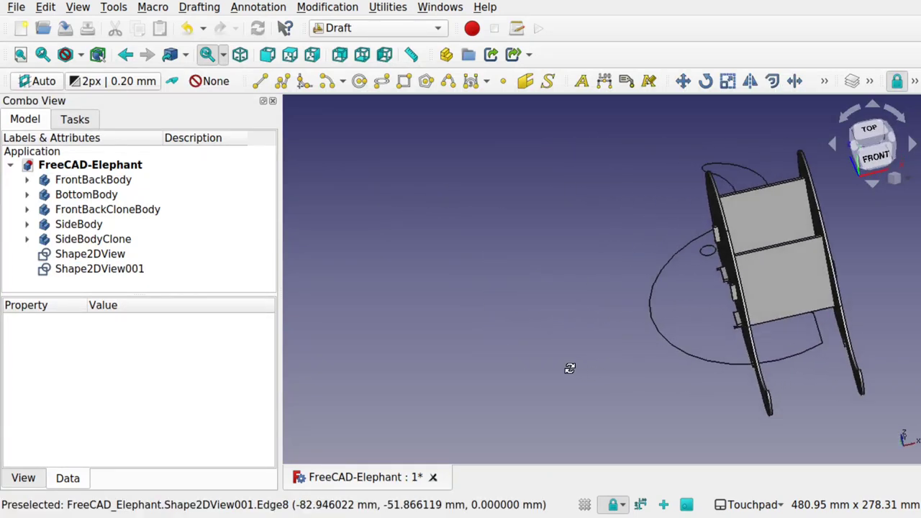
left_click(876, 162)
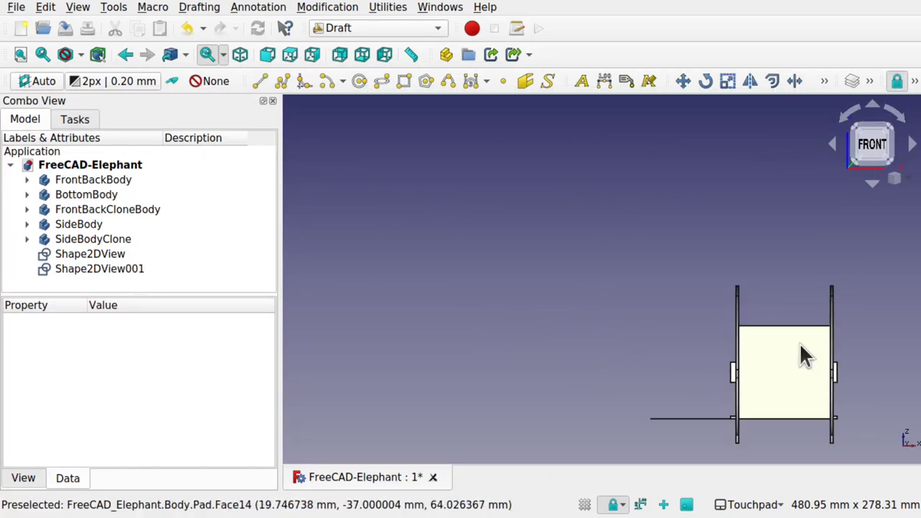
- Select FrontBackBody and create its Shape 2D view projection, Shape2DView002
left_click(779, 358)
left_click_drag(791, 374, 602, 341, "shift")
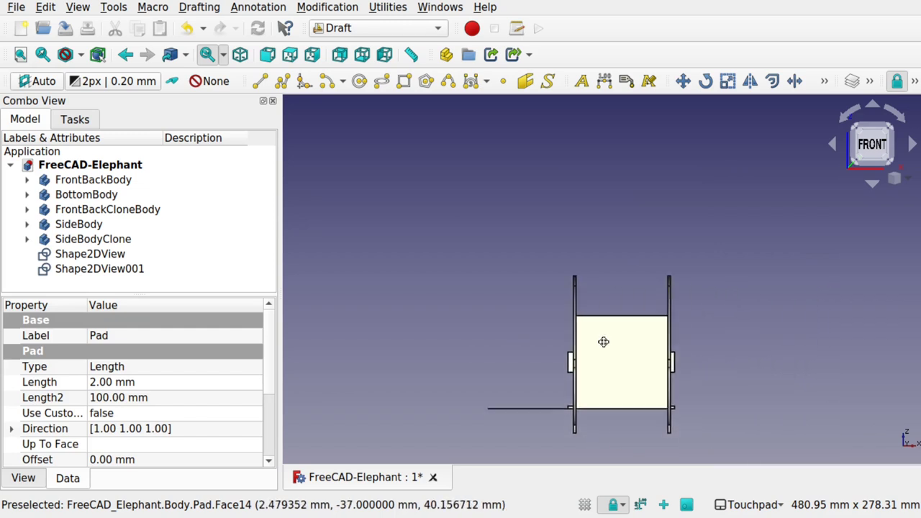
left_click(590, 317)
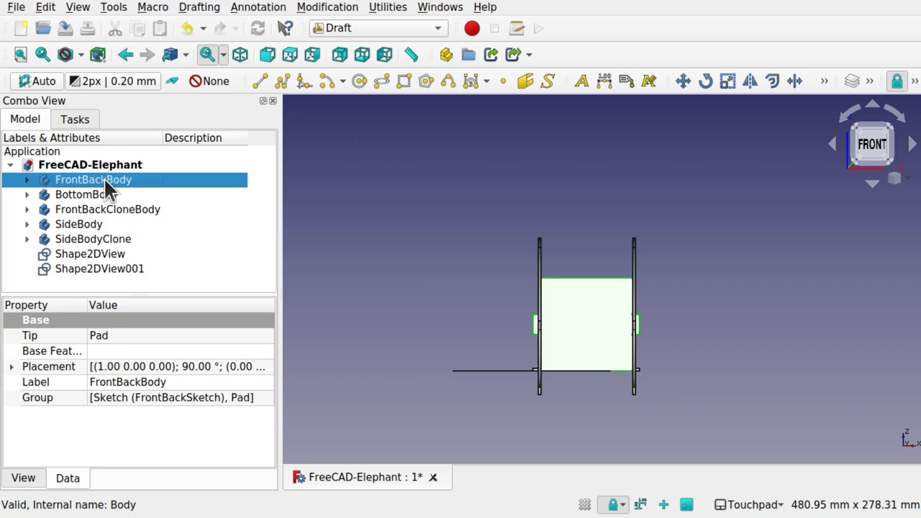
left_click(346, 10)
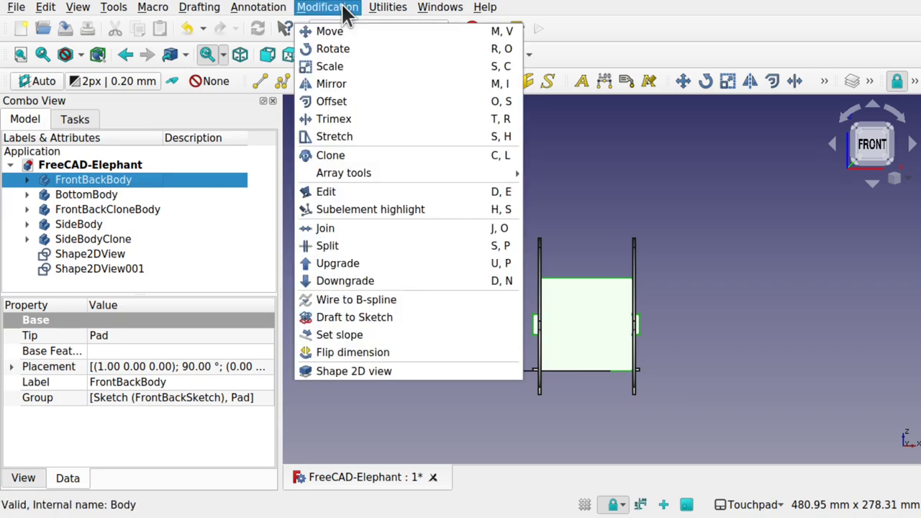
left_click(381, 371)
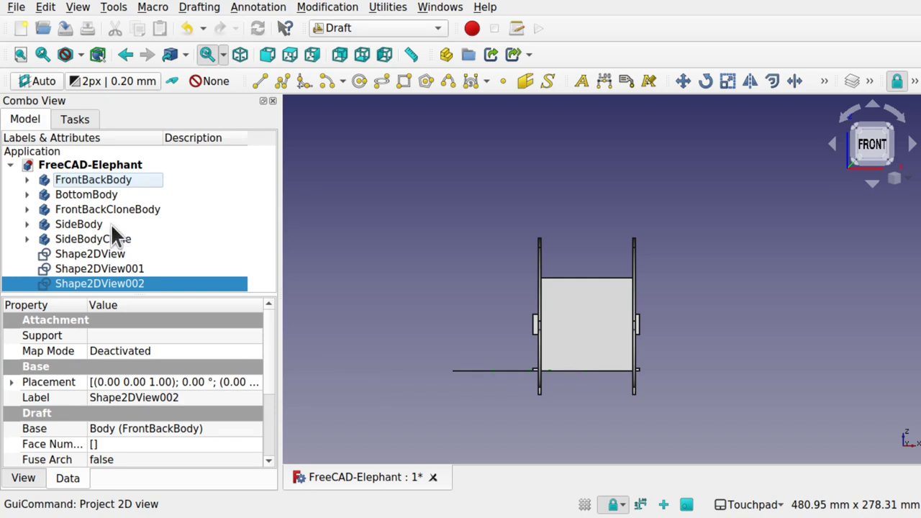
- Hide all five solid bodies so only the flat outlines remain
left_click(79, 240)
left_click(89, 179, "shift")
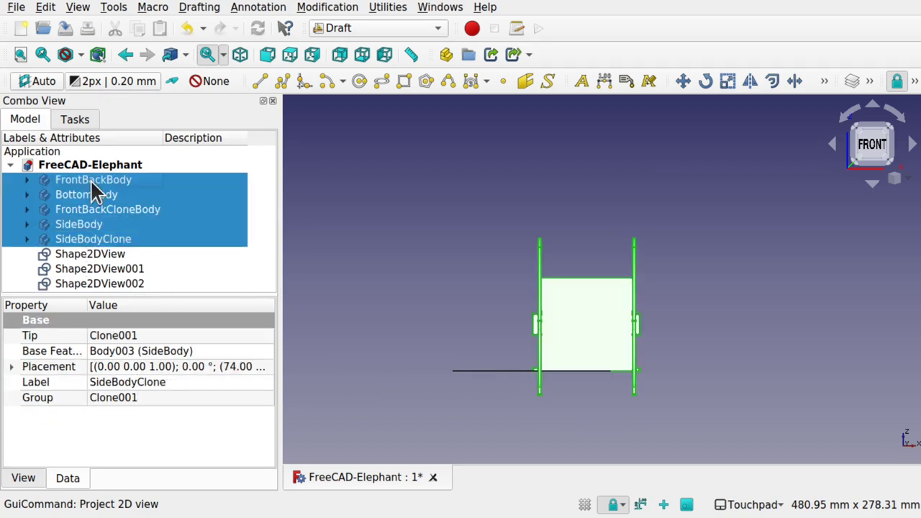
key("space")
left_click_drag(568, 267, 508, 373, "alt")
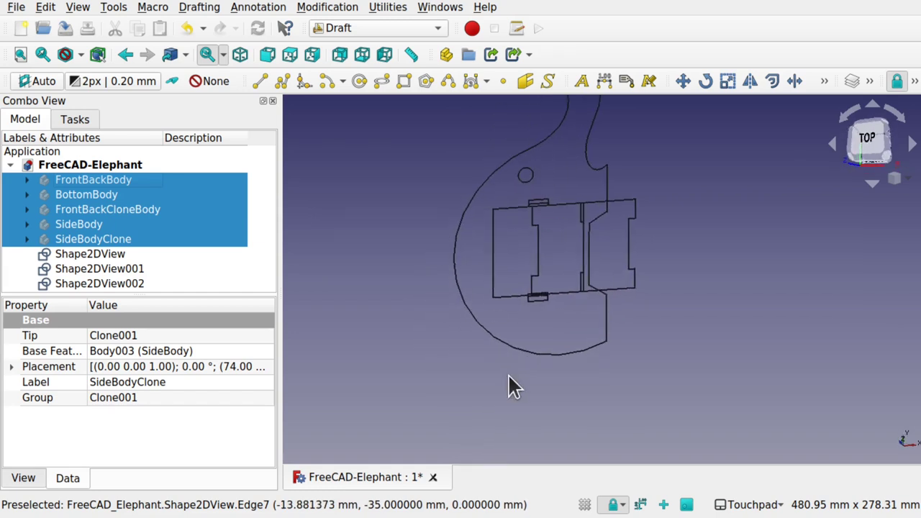
- Expose the Placement > Position fields for the bottom piece's Shape2DView
left_click(165, 254)
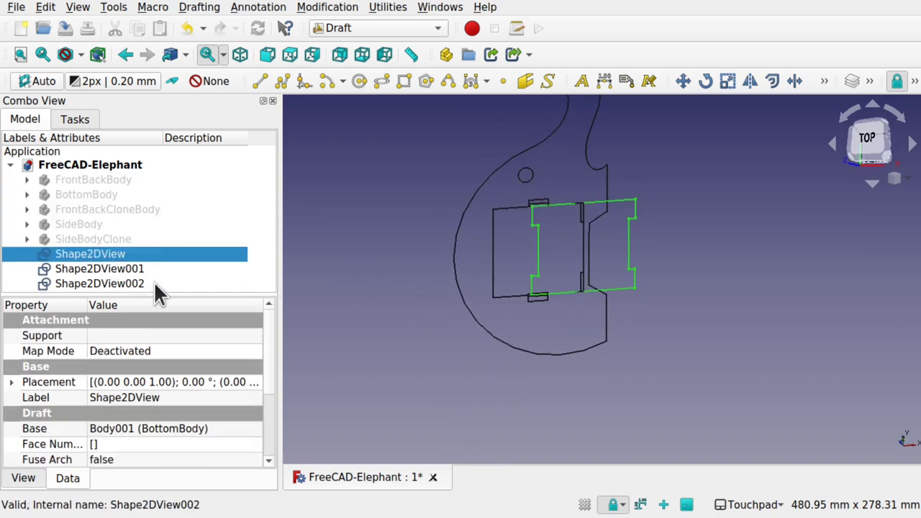
left_click(10, 383)
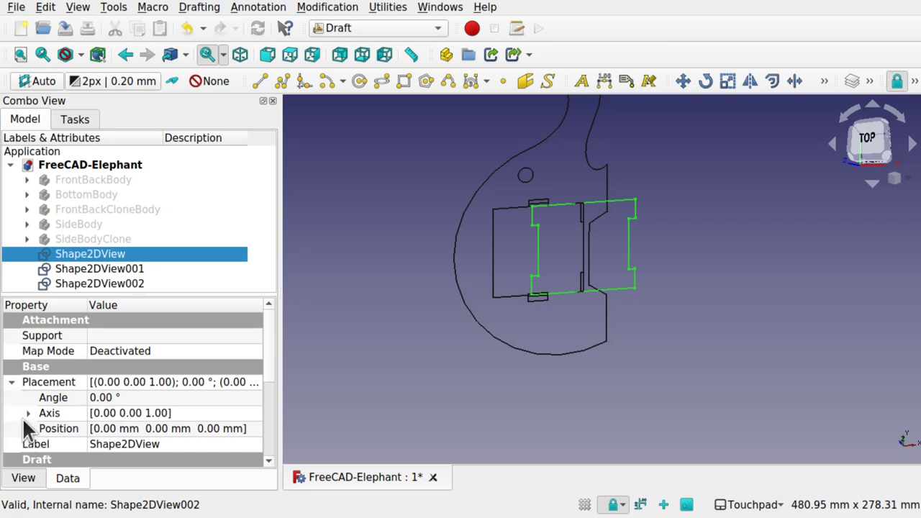
left_click(25, 428)
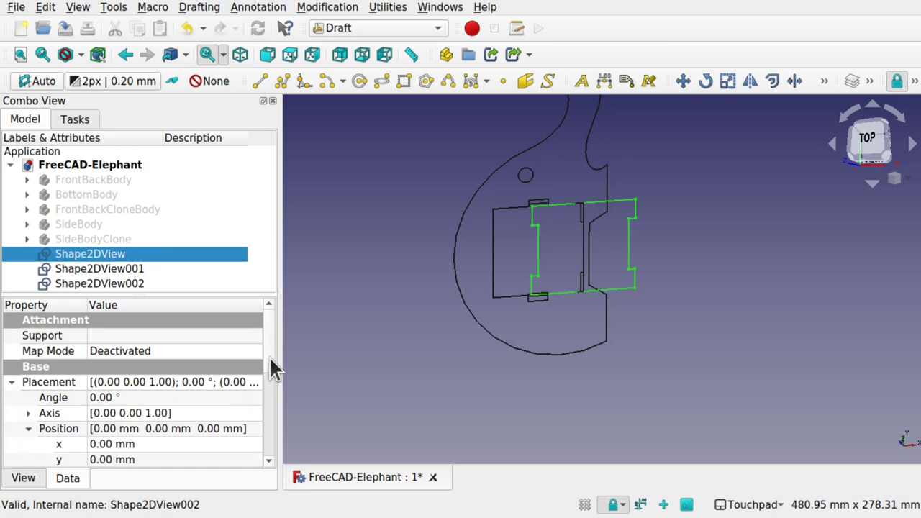
scroll(271, 369, "down", 1)
left_click(161, 411)
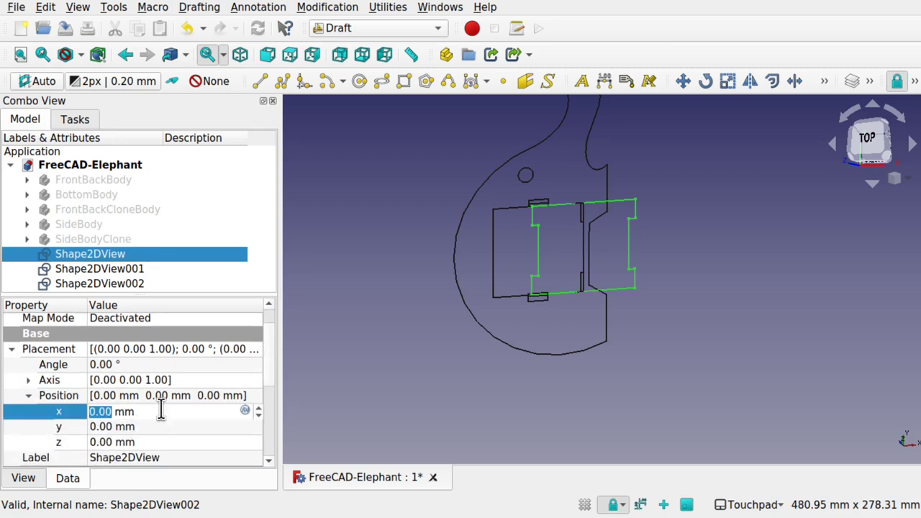
scroll(161, 410, "up", 20)
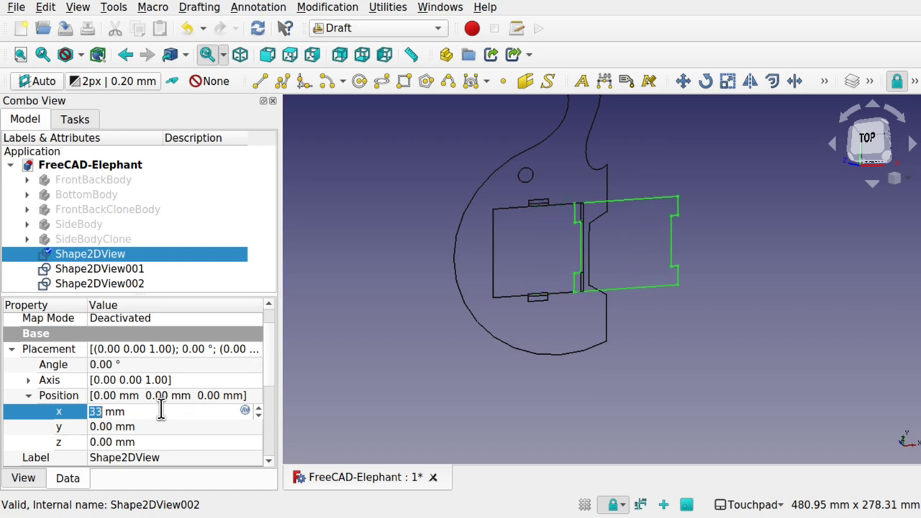
scroll(161, 411, "up", 20)
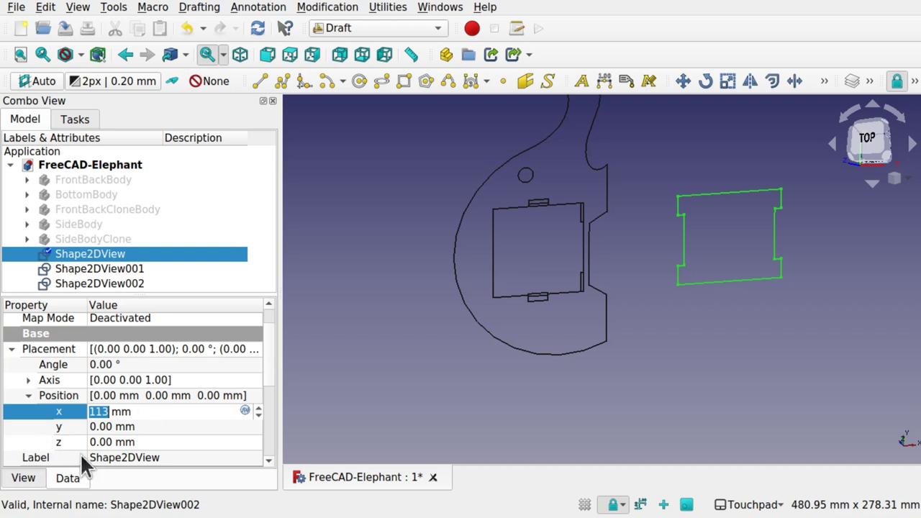
- Set the elephant outline Shape2DView001's x position to -50 mm
left_click(132, 269)
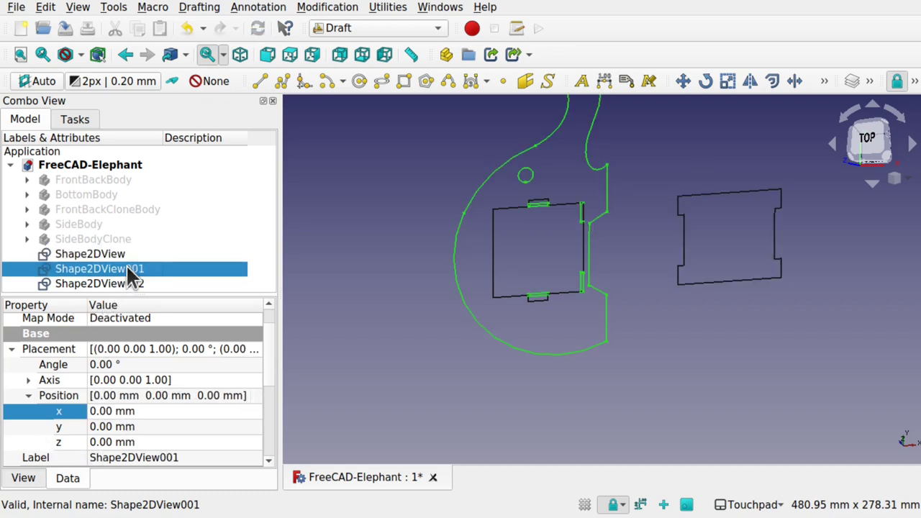
key("Down")
left_click(113, 264)
left_click(159, 411)
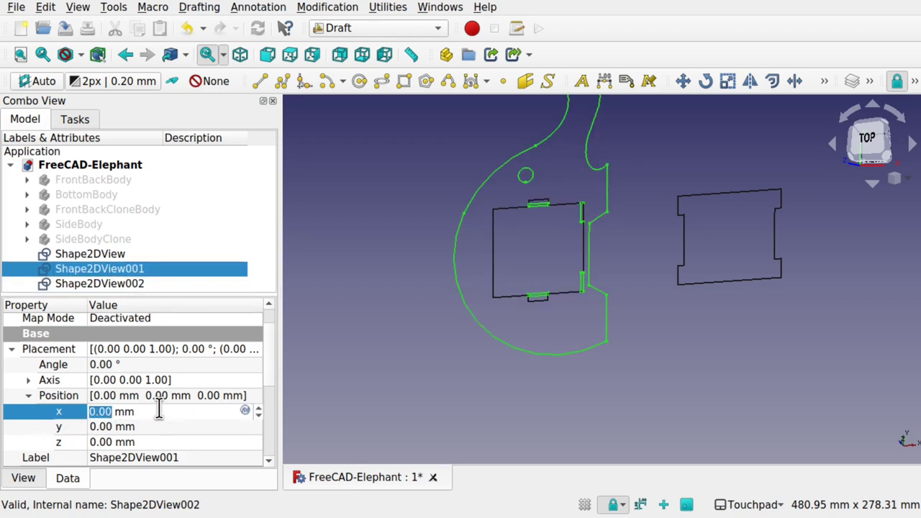
type("10")
scroll(159, 411, "down", 6)
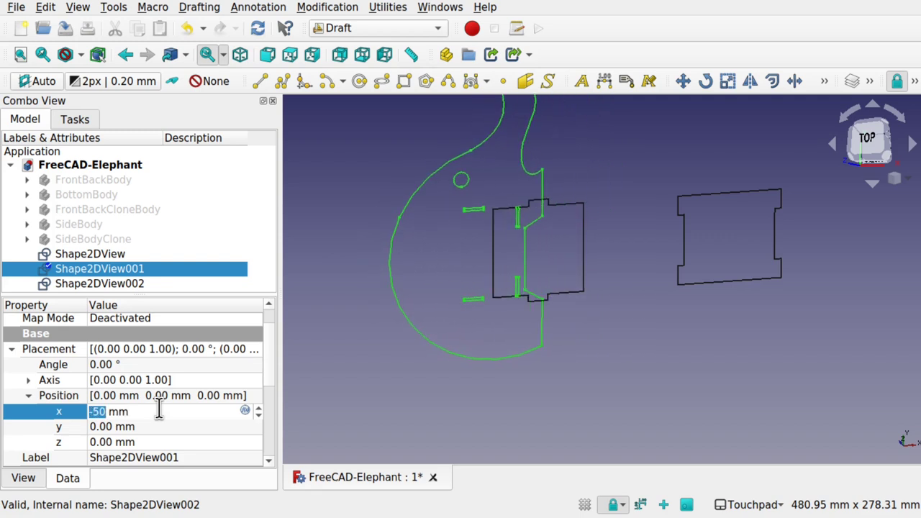
- Set the tabbed square Shape2DView002's x position to 50 mm
left_click(109, 283)
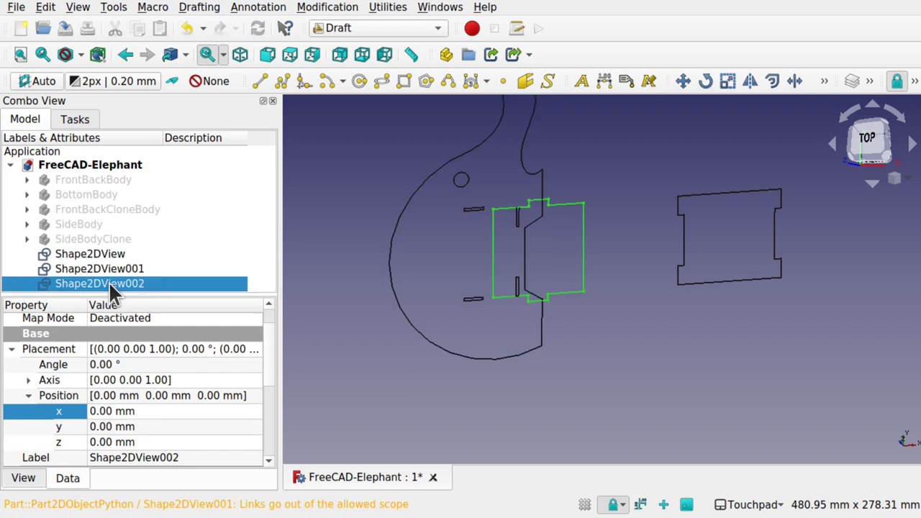
left_click(160, 412)
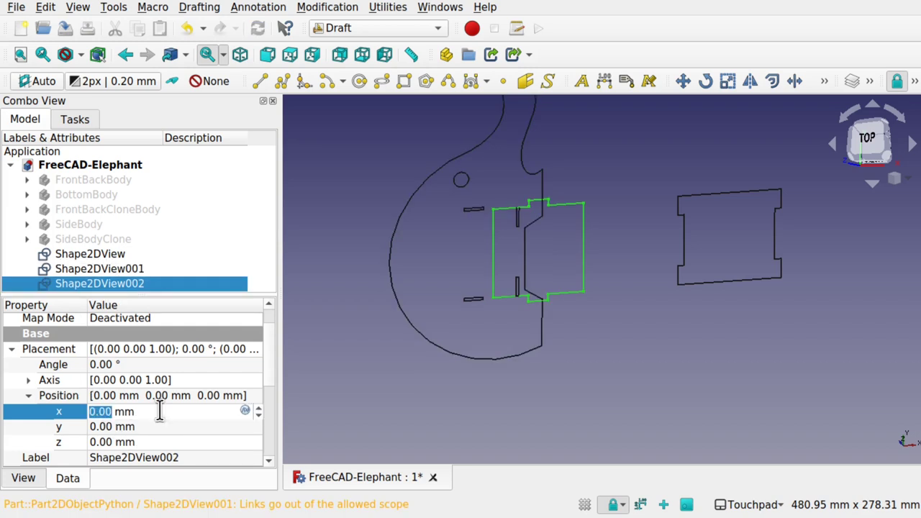
type("30")
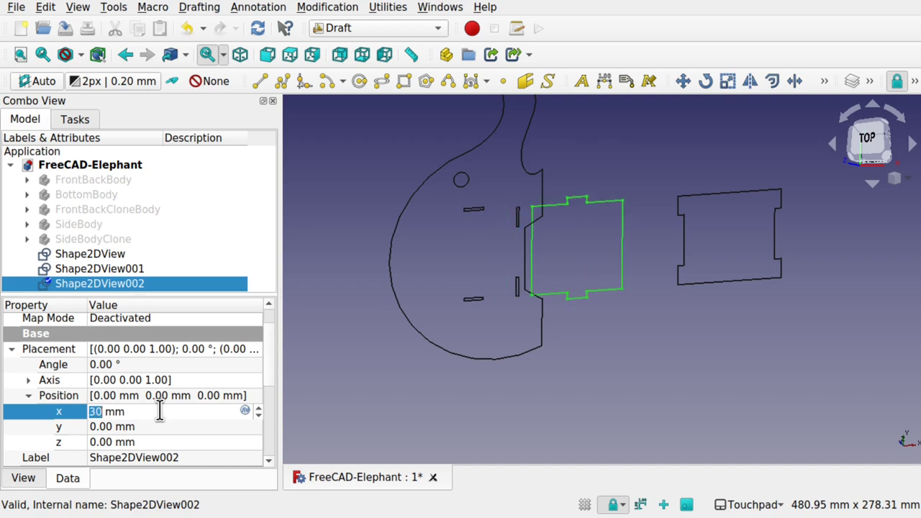
scroll(160, 412, "up", 2)
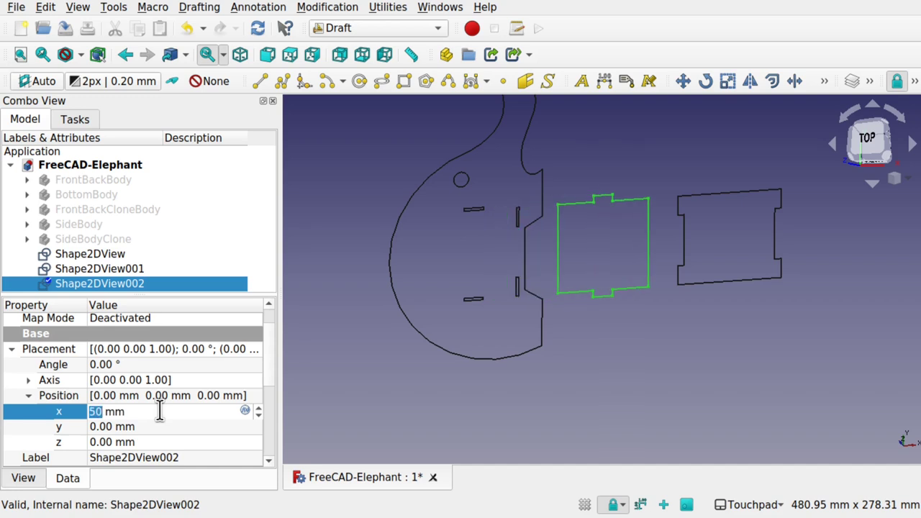
left_click(635, 391)
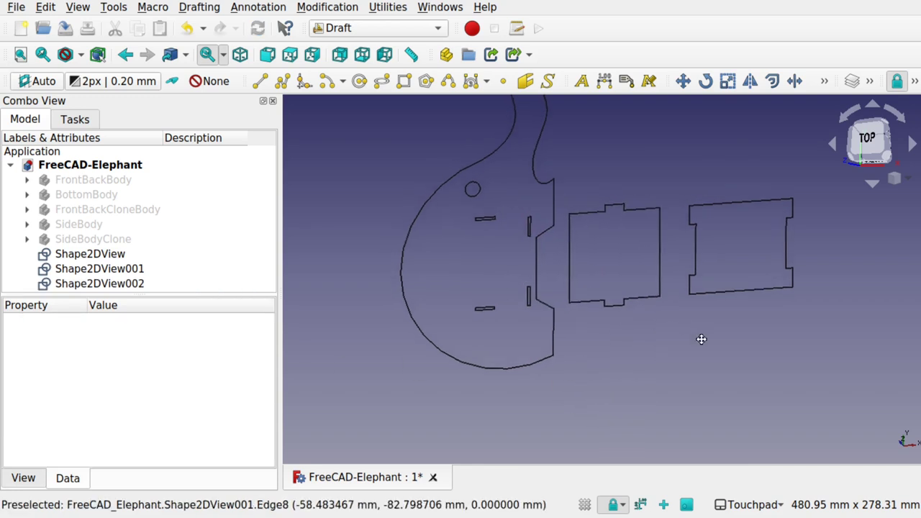
mouse_move(701, 339)
middle_mouse_down()
mouse_move(662, 417)
mouse_move(686, 409)
middle_mouse_up()
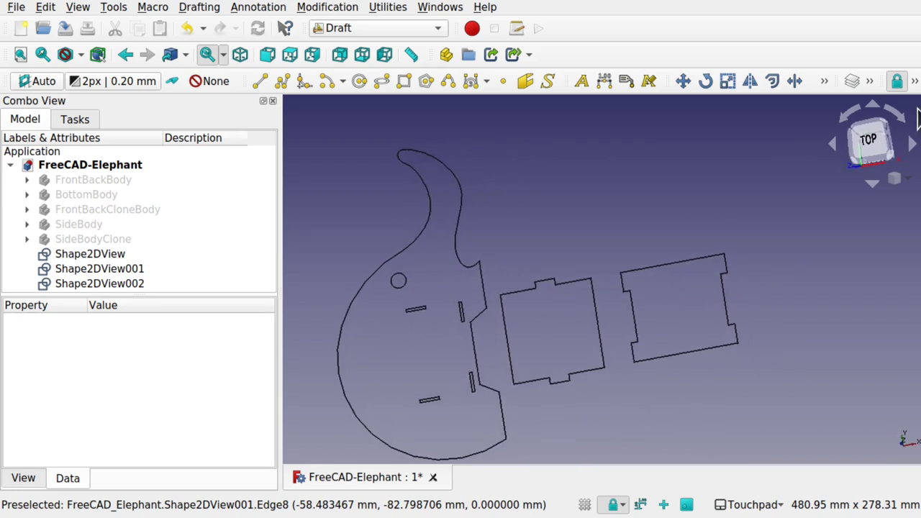
- Return to top view, check the projections' positions, and select the elephant outline Shape2DView001
left_click(868, 141)
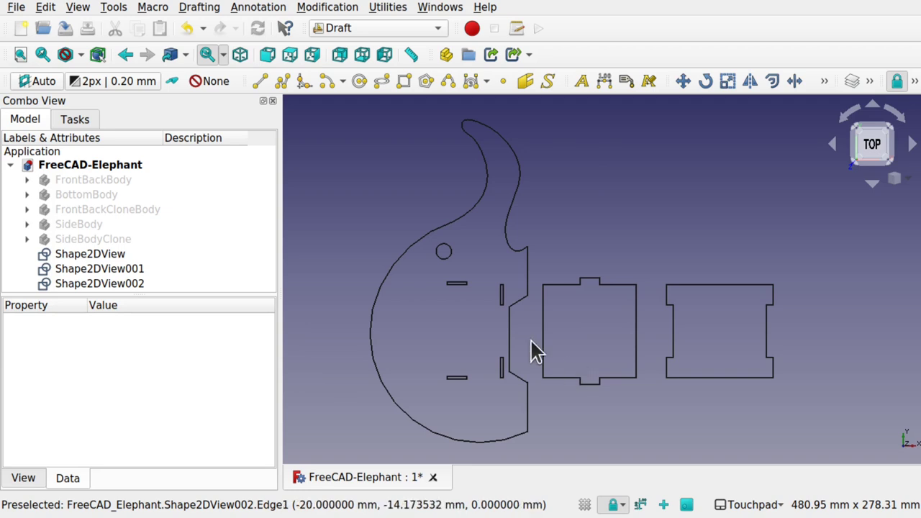
left_click(111, 256)
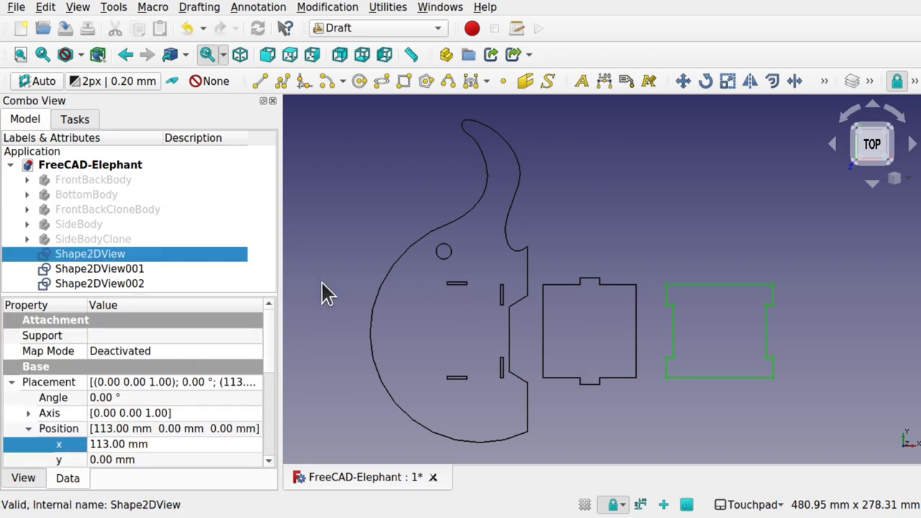
left_click(117, 284)
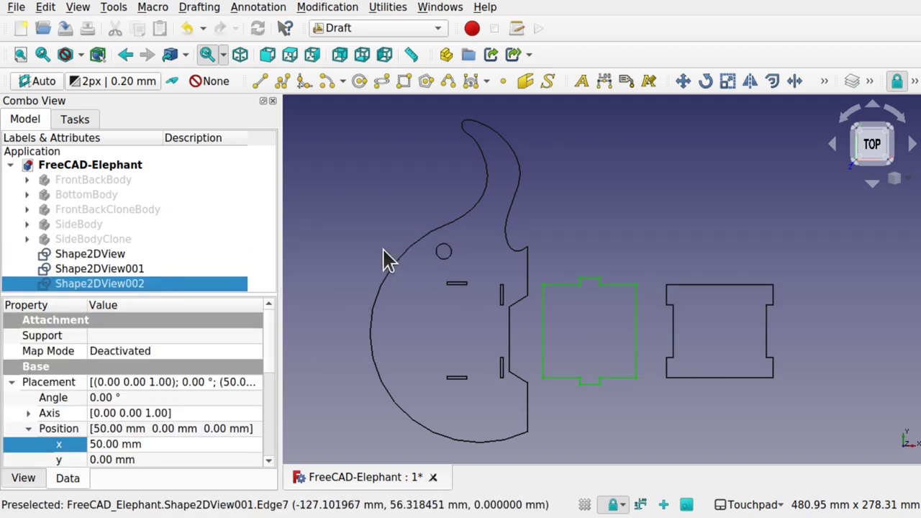
left_click(396, 272)
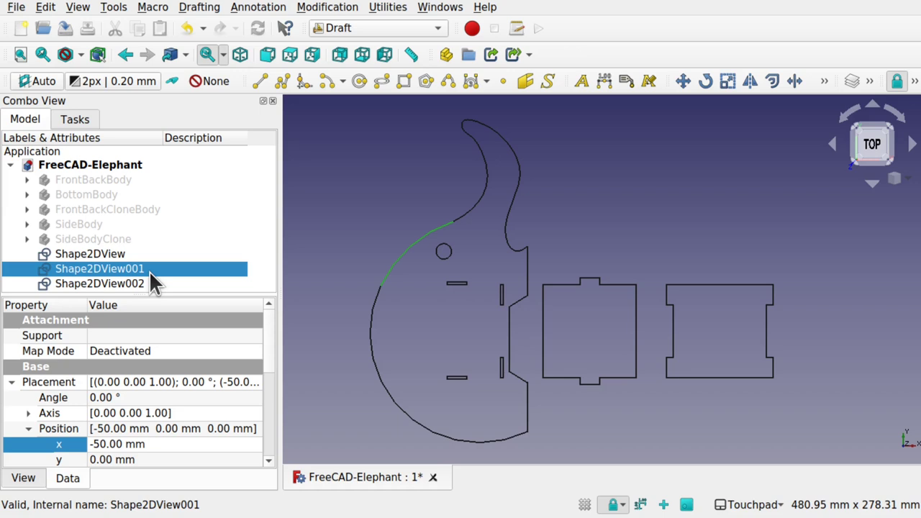
left_click(333, 8)
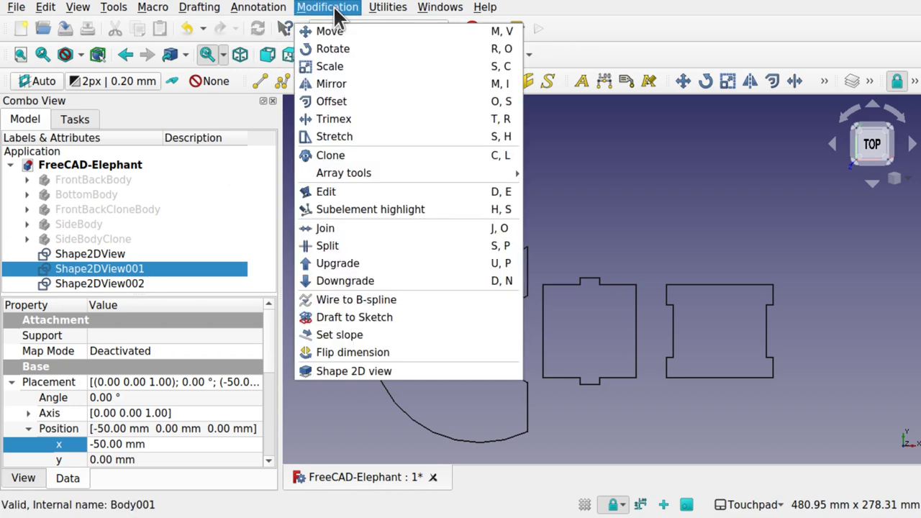
- Clone the elephant outline and start transforming the Shape2DView001 (2D) clone
left_click(338, 155)
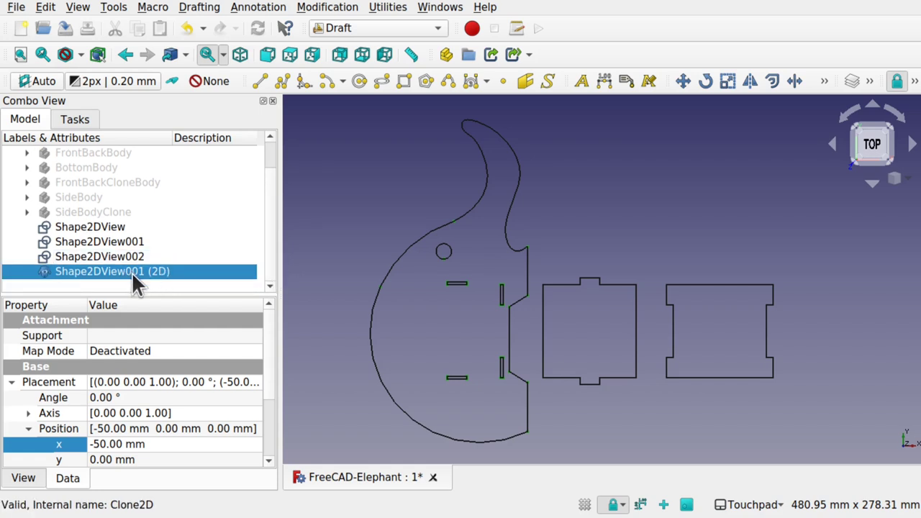
right_click(132, 274)
left_click(209, 36)
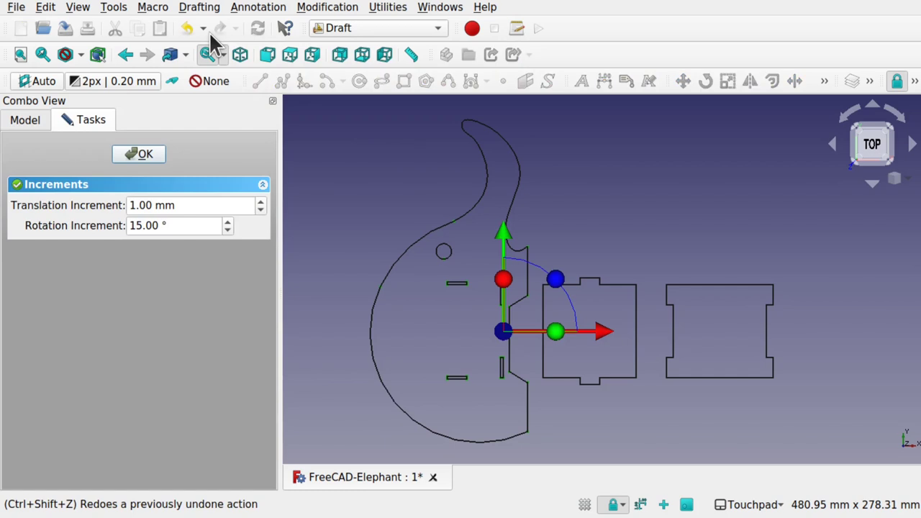
- Move the clone up and right to x 82 mm, y 130 mm and confirm
left_click_drag(506, 226, 518, 119)
left_click_drag(612, 199, 774, 206)
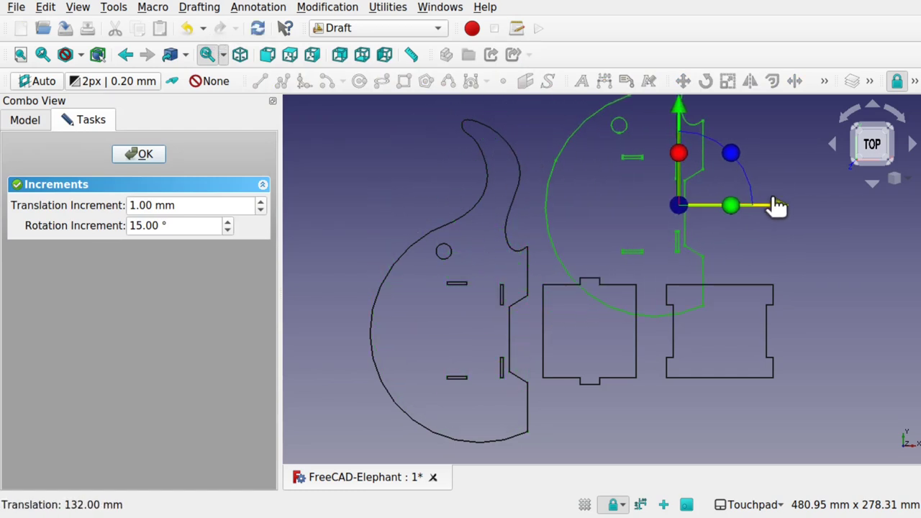
middle_click_drag(775, 206, 732, 317)
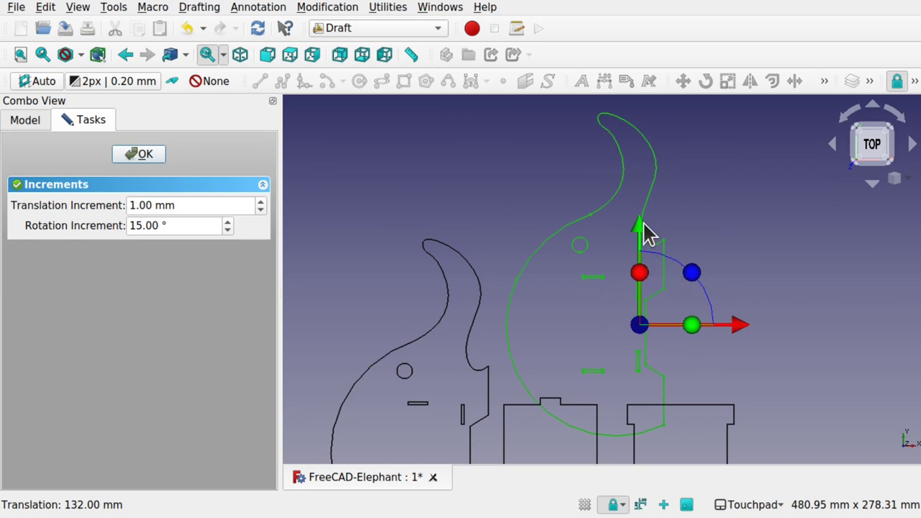
left_click_drag(645, 232, 643, 182)
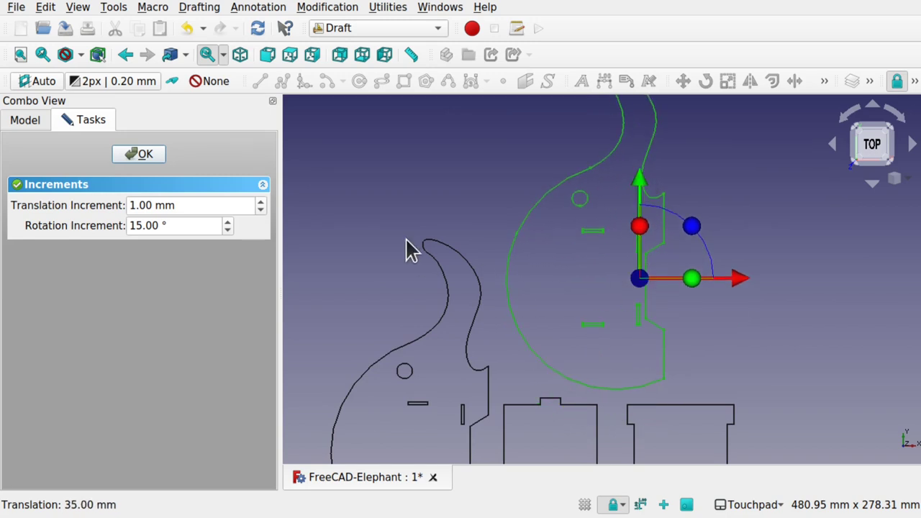
left_click(150, 154)
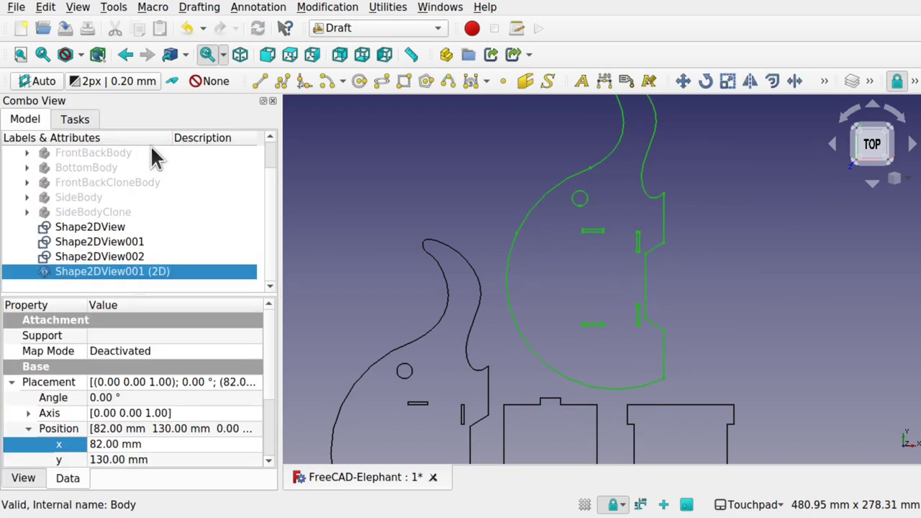
left_click(482, 233)
scroll(482, 242, "down", 5)
middle_click_drag(482, 242, 581, 342)
- Clone the tabbed square part Shape2DView002 via Modification > Clone
left_click(576, 322)
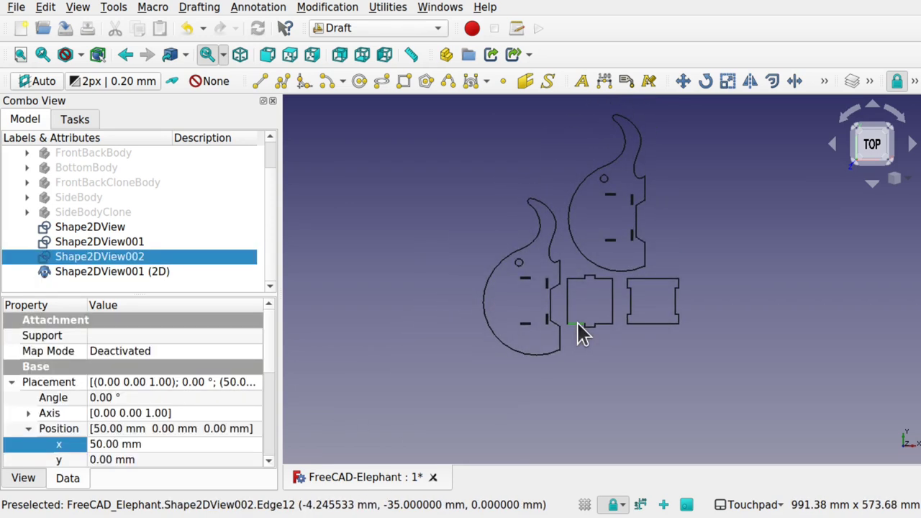
scroll(577, 322, "up", 5)
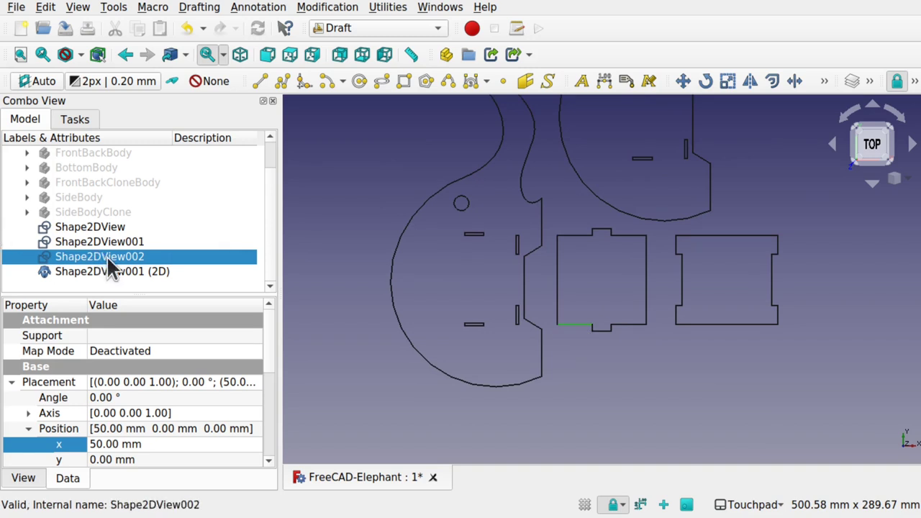
left_click(325, 8)
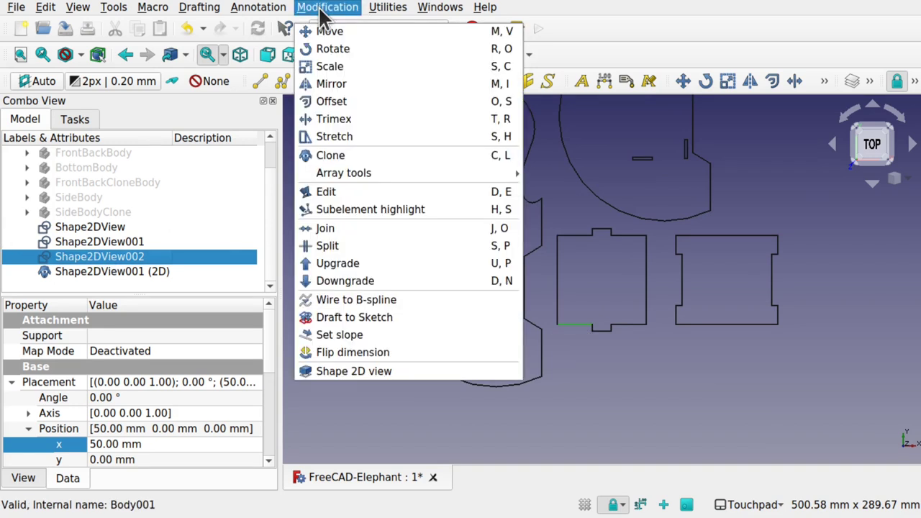
left_click(354, 155)
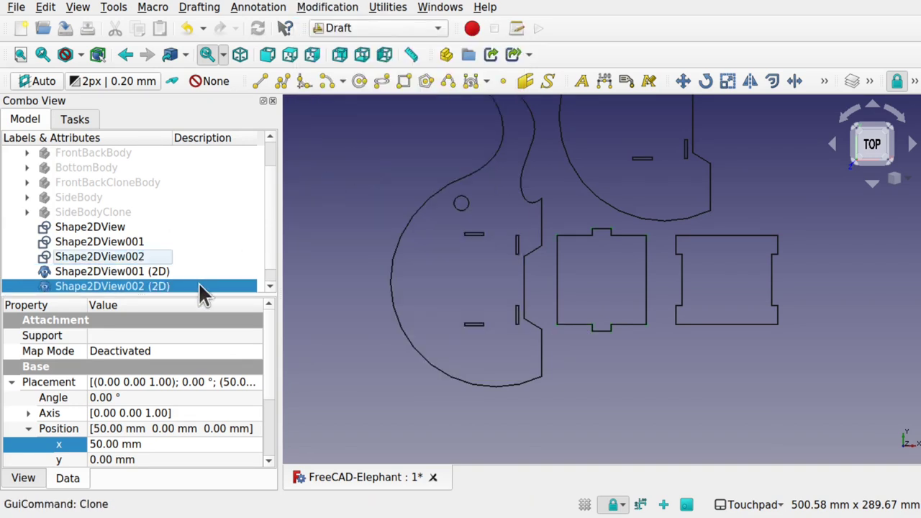
- Move the square clone about 103 mm down so it sits below the original
scroll(179, 287, "down", 1)
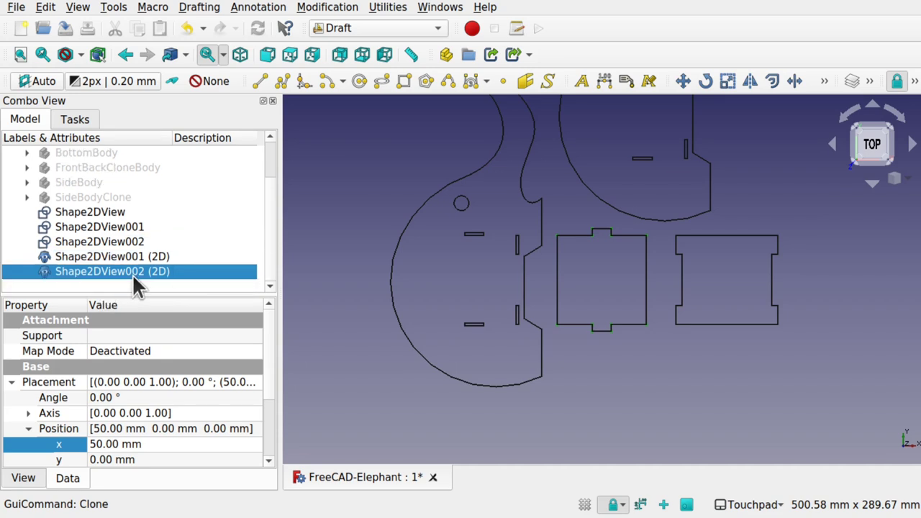
right_click(131, 273)
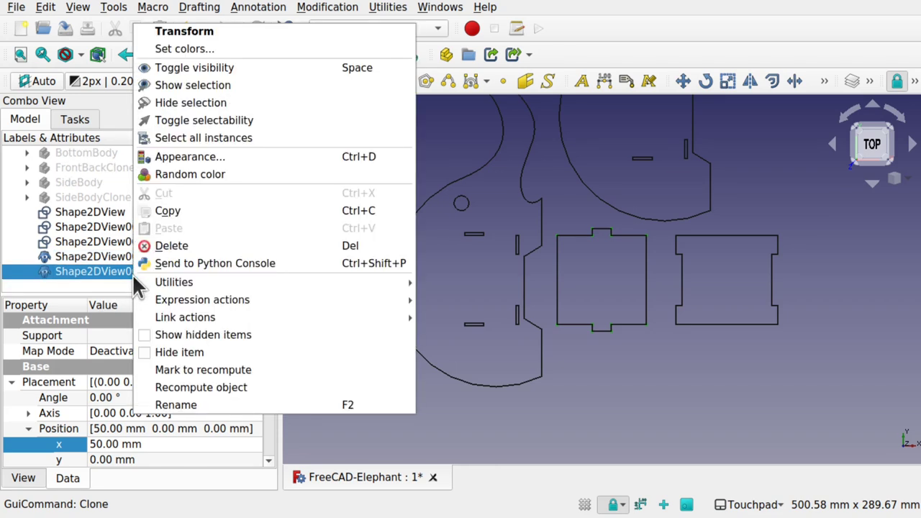
left_click(204, 30)
left_click_drag(650, 195, 674, 324)
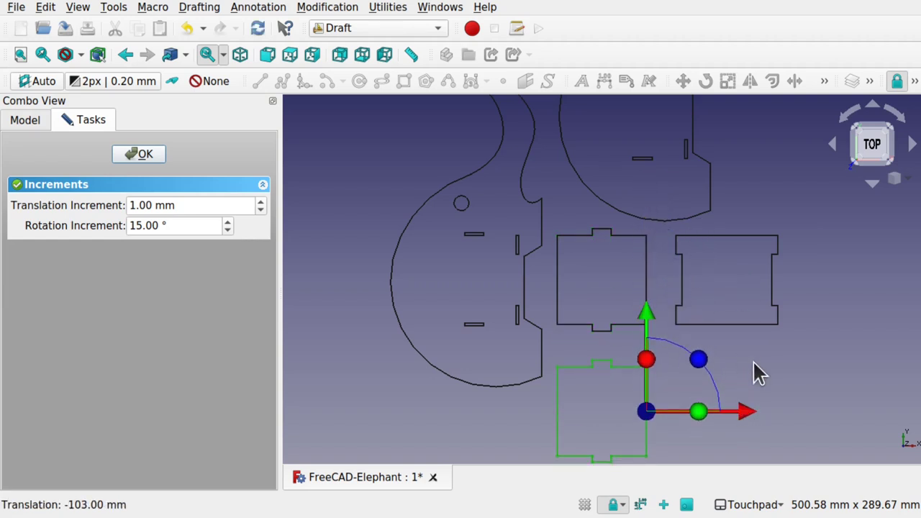
left_click(138, 155)
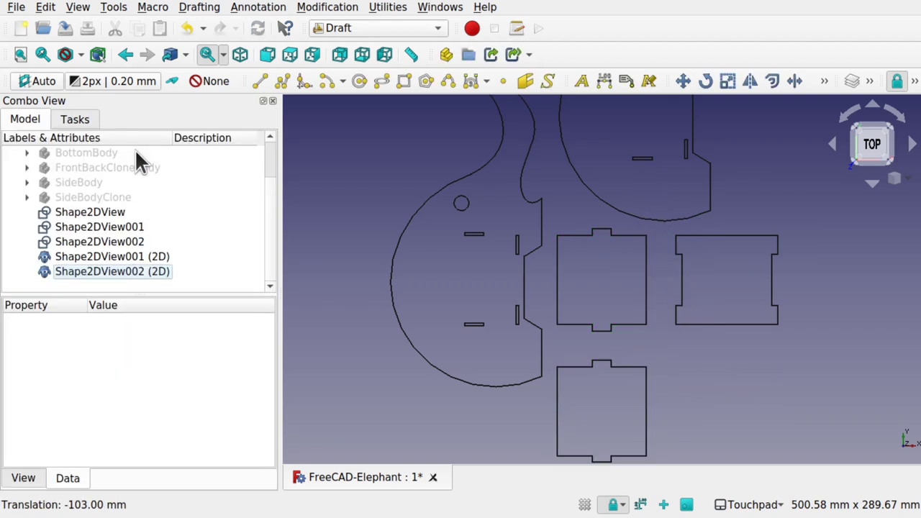
- Zoom and pan the top view to inspect all five flat part outlines
scroll(600, 299, "down", 2)
scroll(600, 299, "down", 1)
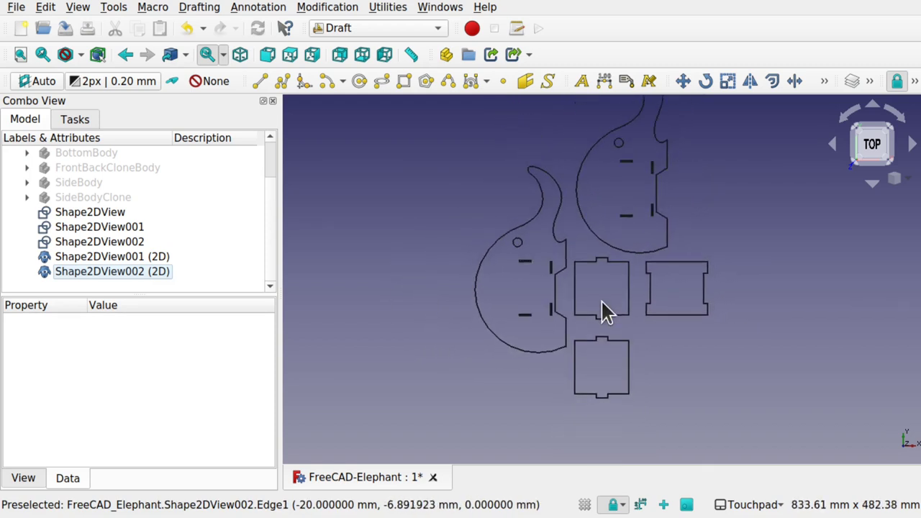
left_click_drag(601, 299, 576, 358, "shift")
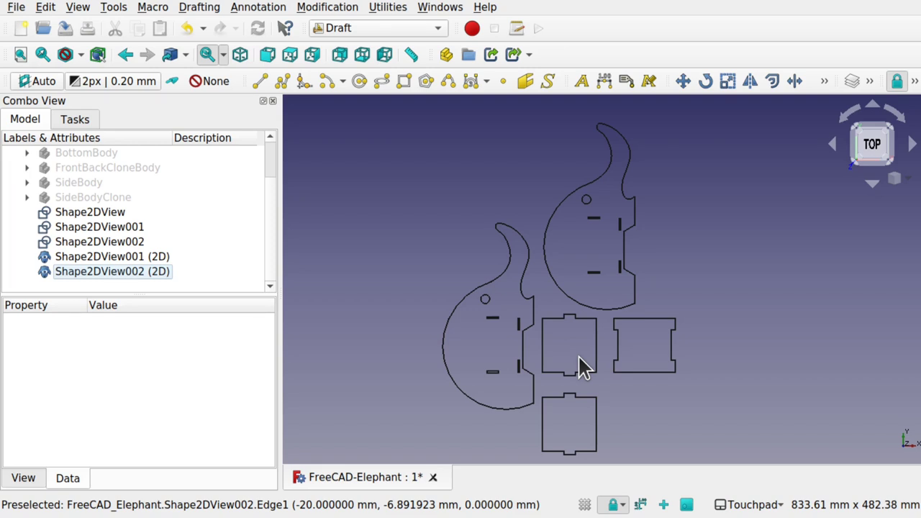
scroll(469, 390, "up", 1)
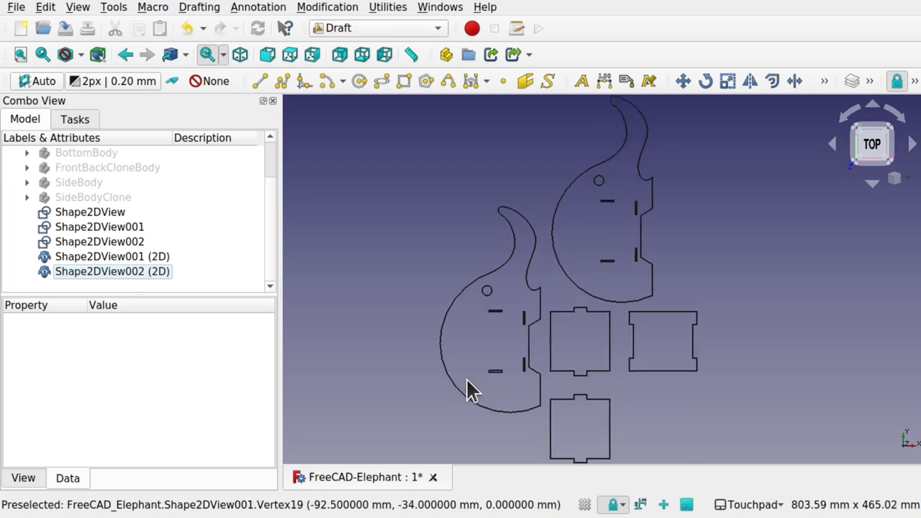
scroll(467, 381, "up", 5)
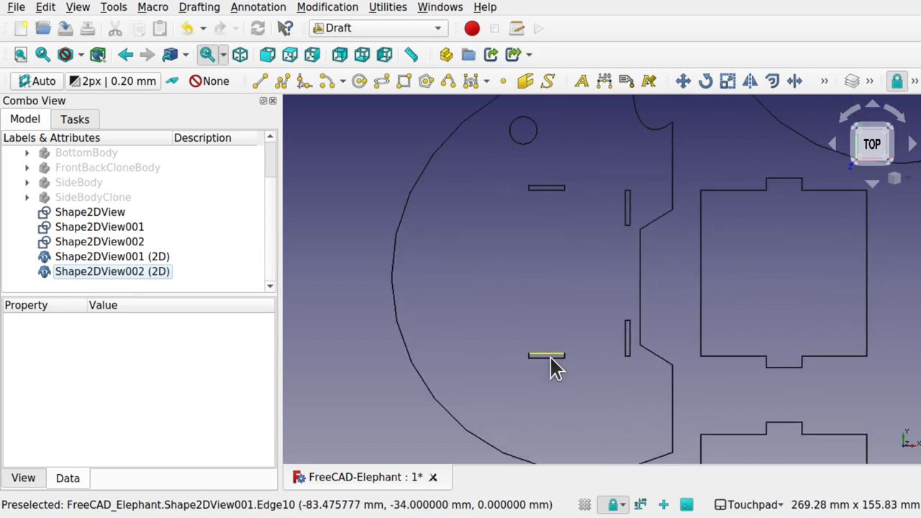
scroll(595, 387, "down", 5)
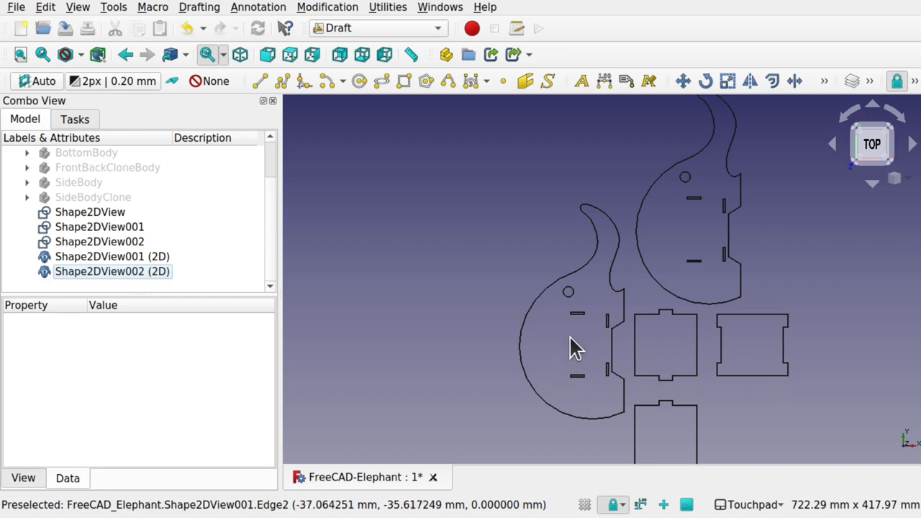
- Save the FreeCAD-Elephant document with Ctrl+S
key("ctrl+s")
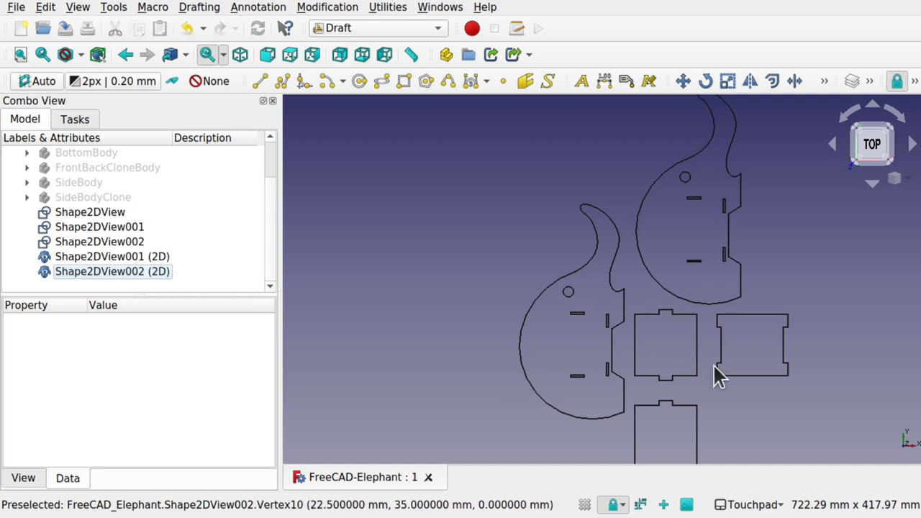
scroll(749, 410, "down", 2)
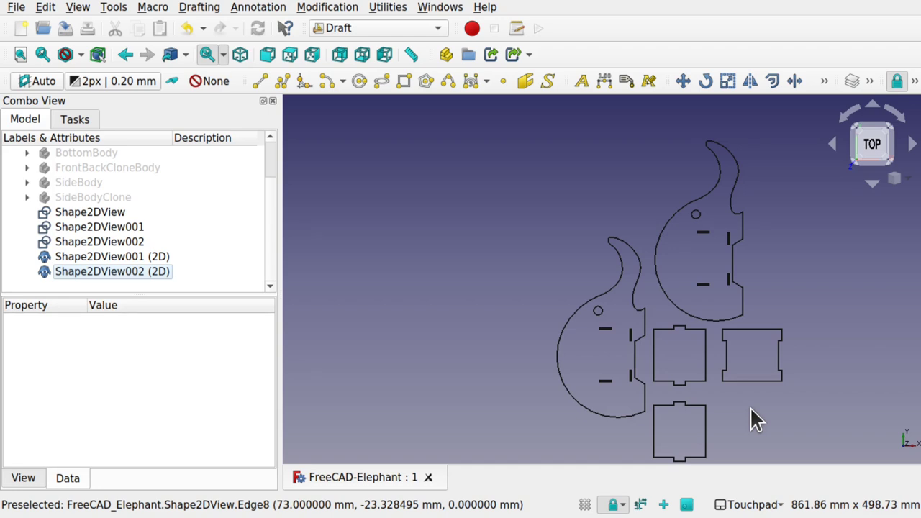
left_click(16, 7)
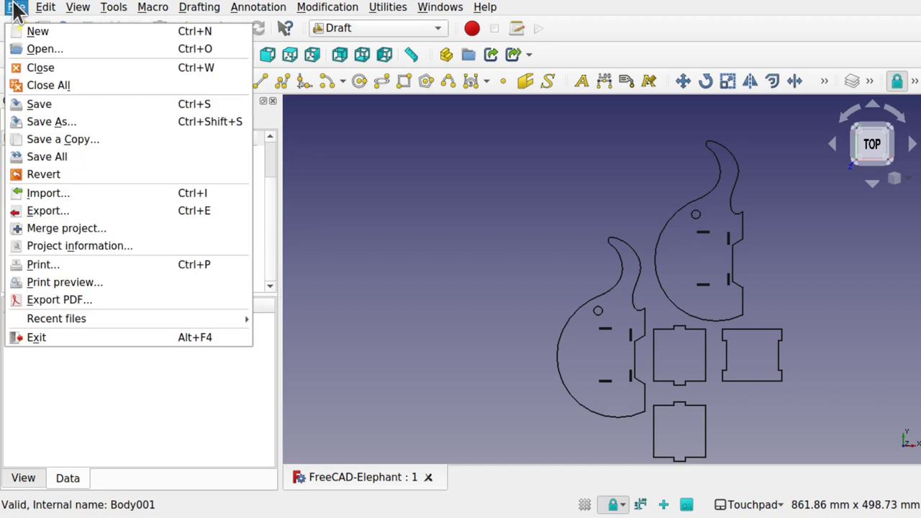
- Dismiss the 'No selection' warning and select Shape2DView through Shape2DView002 (2D) in the tree
left_click(105, 215)
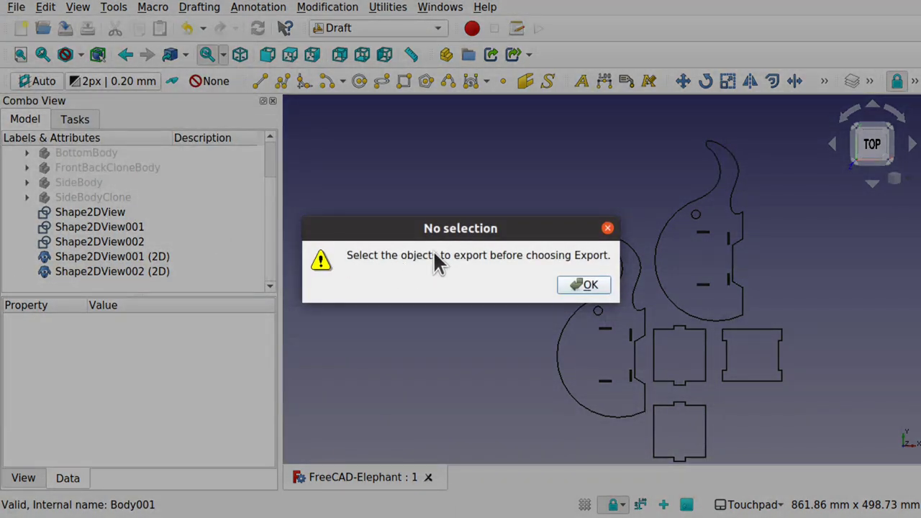
left_click(589, 287)
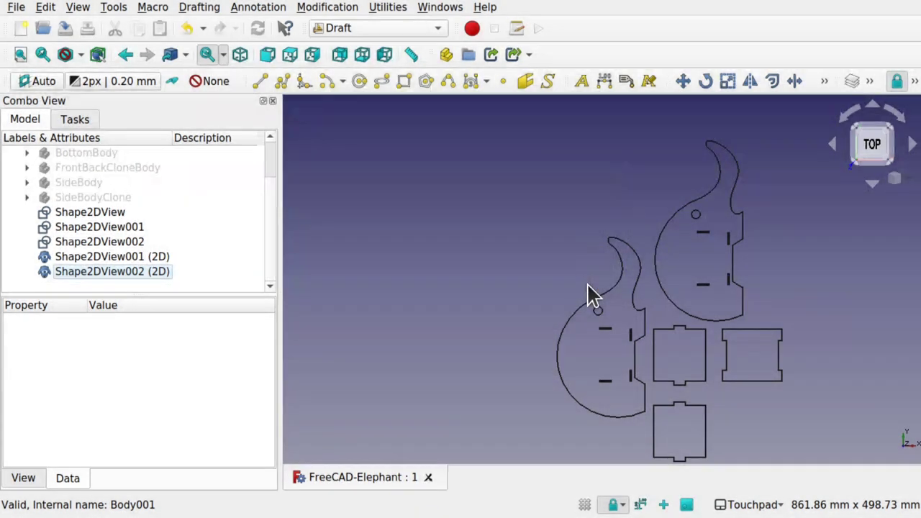
left_click(115, 212)
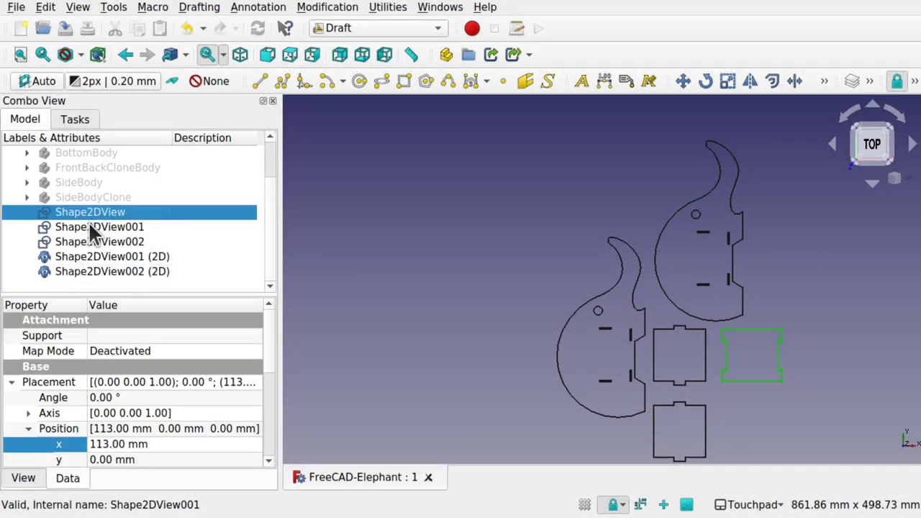
left_click(91, 226)
left_click(114, 245)
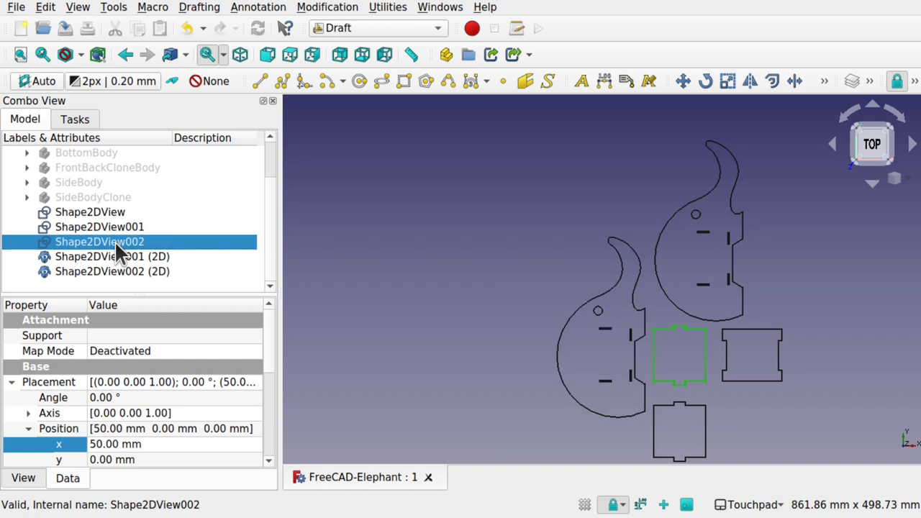
left_click(110, 212)
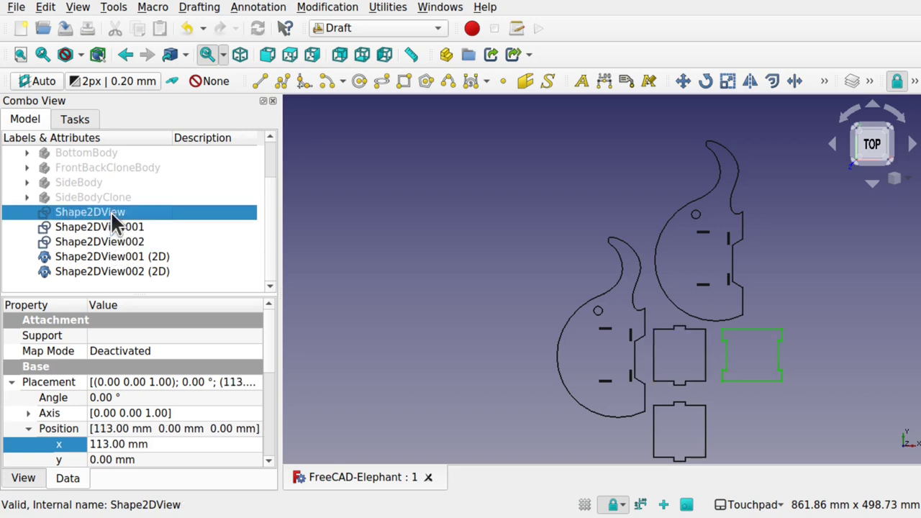
left_click(124, 274, "shift")
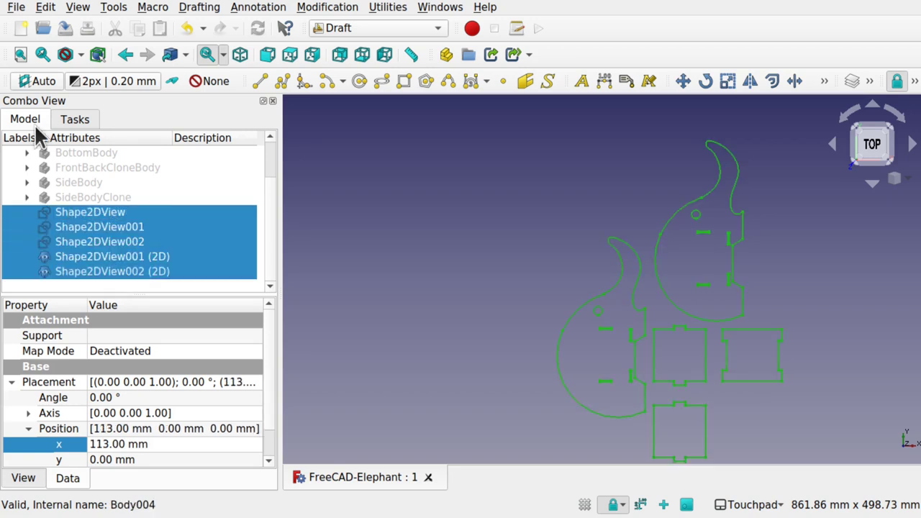
left_click_drag(772, 372, 663, 234, "alt")
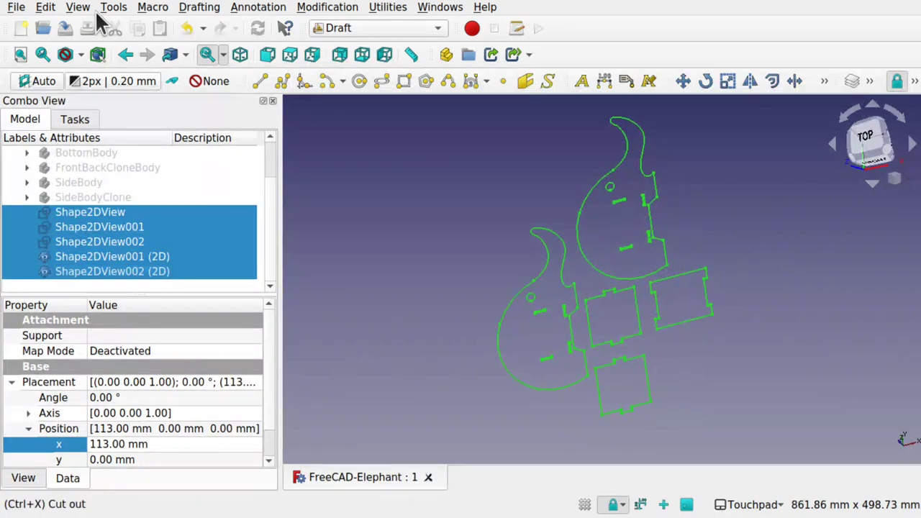
left_click(17, 8)
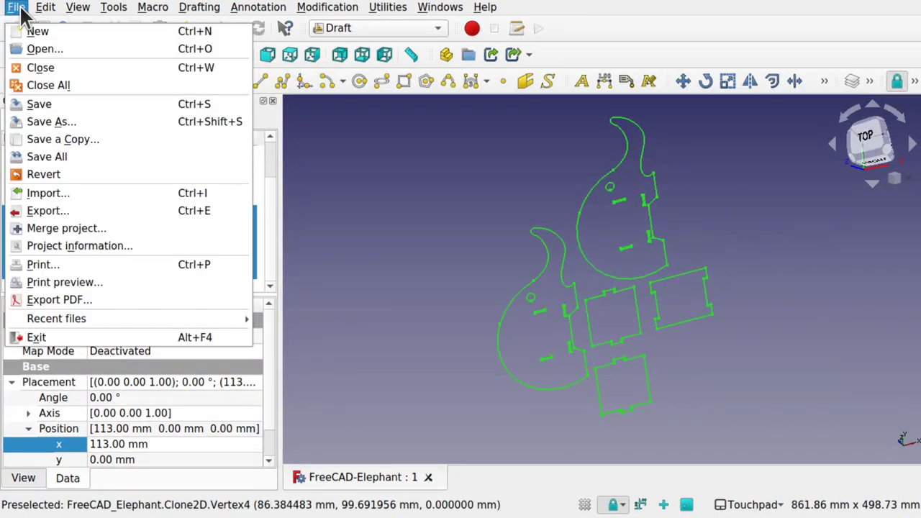
- Export the selected outlines as Autodesk DXF 2D, named FreeCAD-Elephant.dxf
left_click(63, 212)
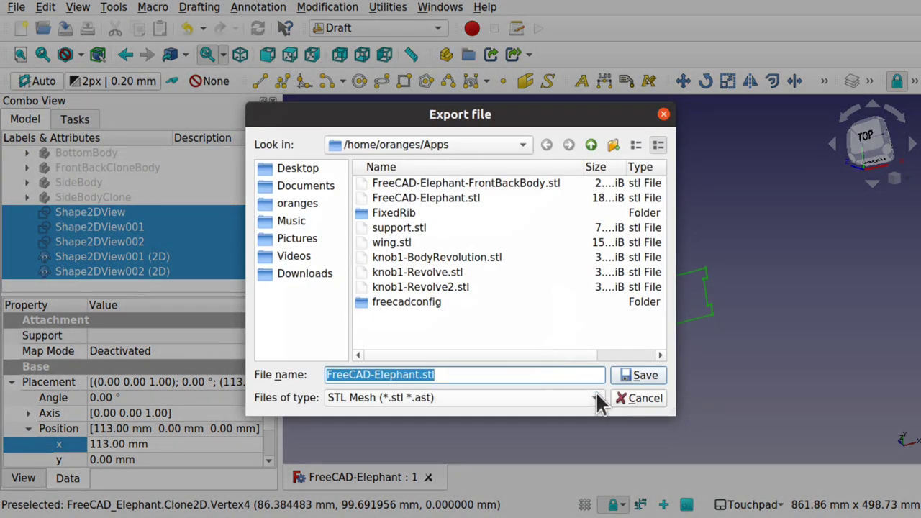
left_click(594, 397)
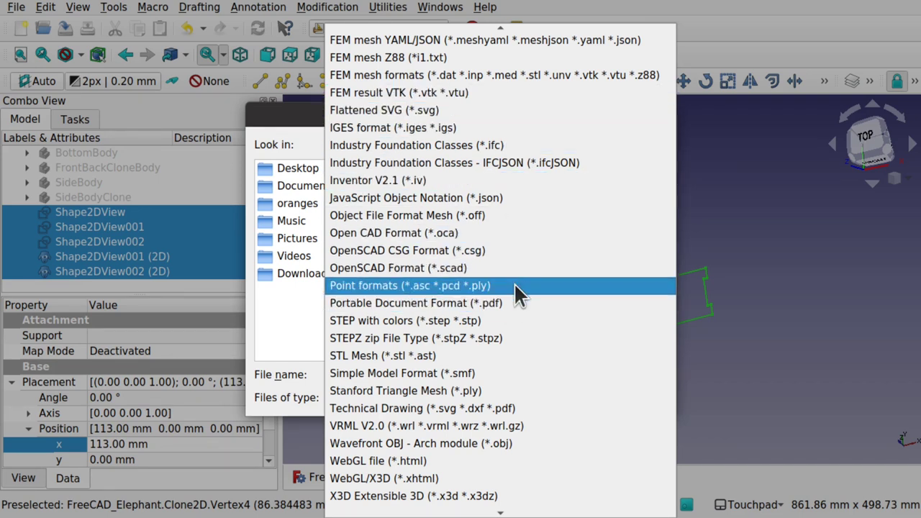
scroll(514, 283, "down", 1)
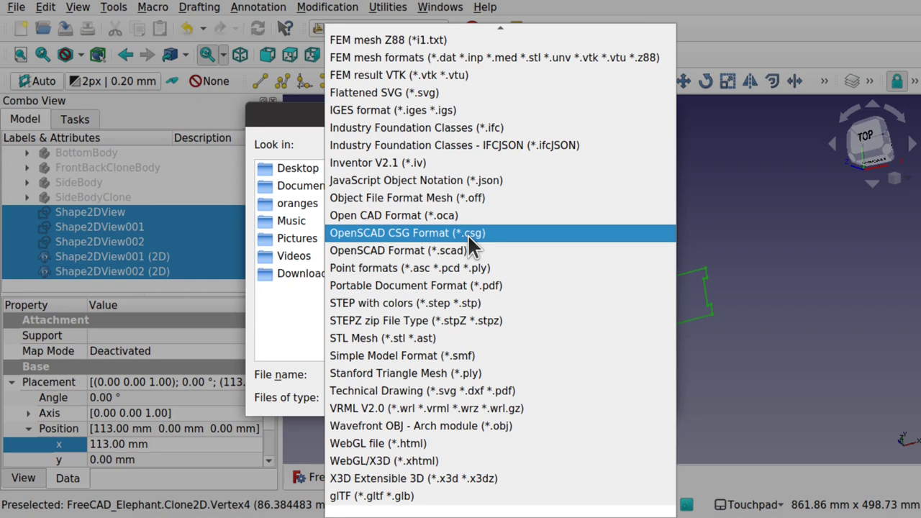
scroll(467, 233, "up", 4)
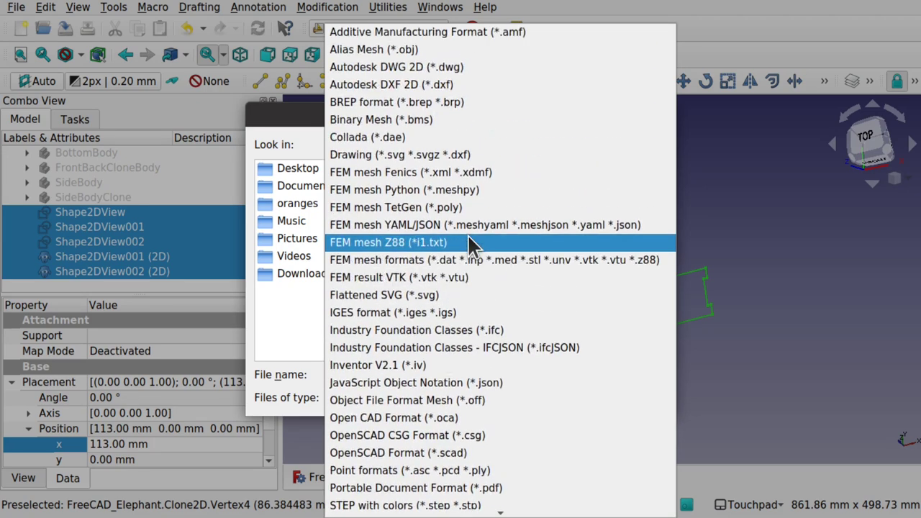
left_click(405, 87)
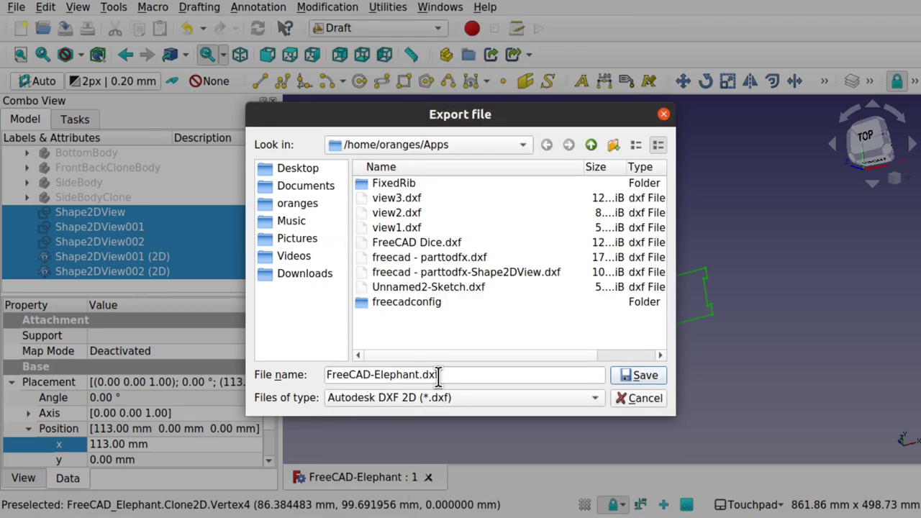
left_click(633, 374)
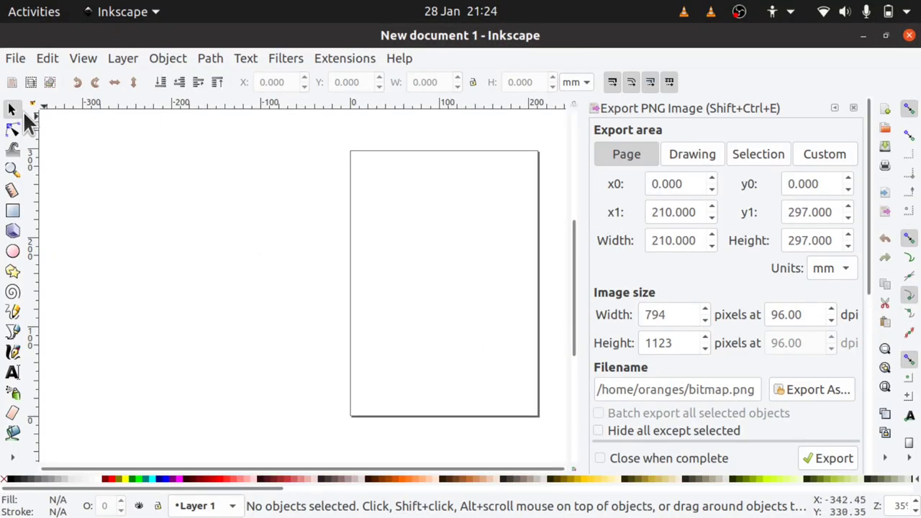
- Import Apps/FreeCAD-Elephant.dxf into New document 1 at manual scale 1.0
left_click(15, 57)
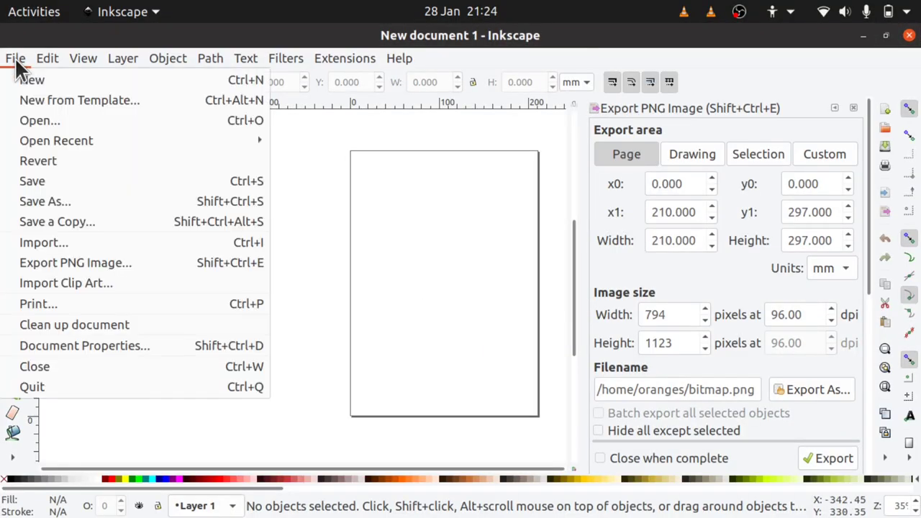
left_click(43, 242)
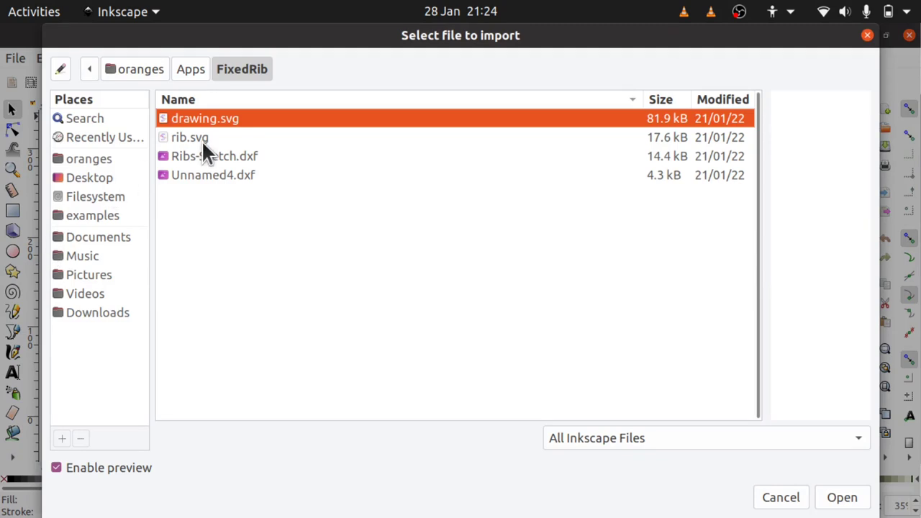
left_click(191, 70)
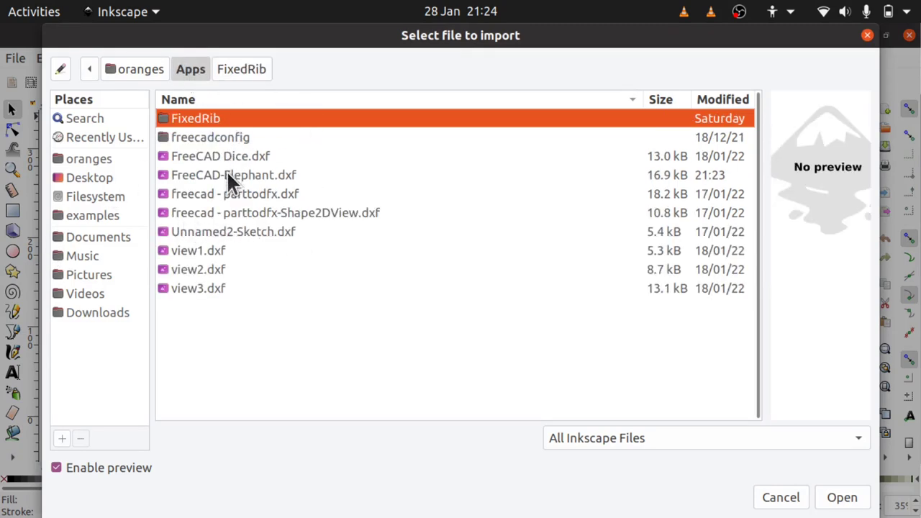
left_click(252, 180)
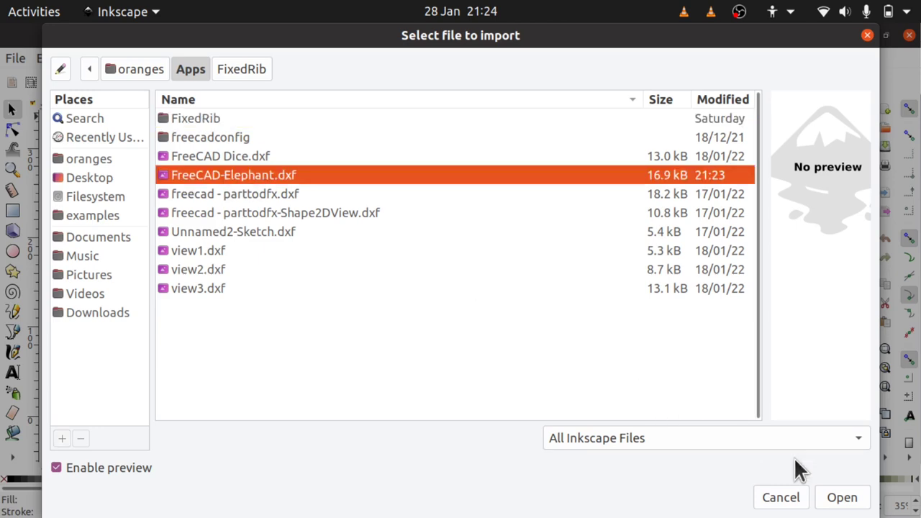
left_click(840, 498)
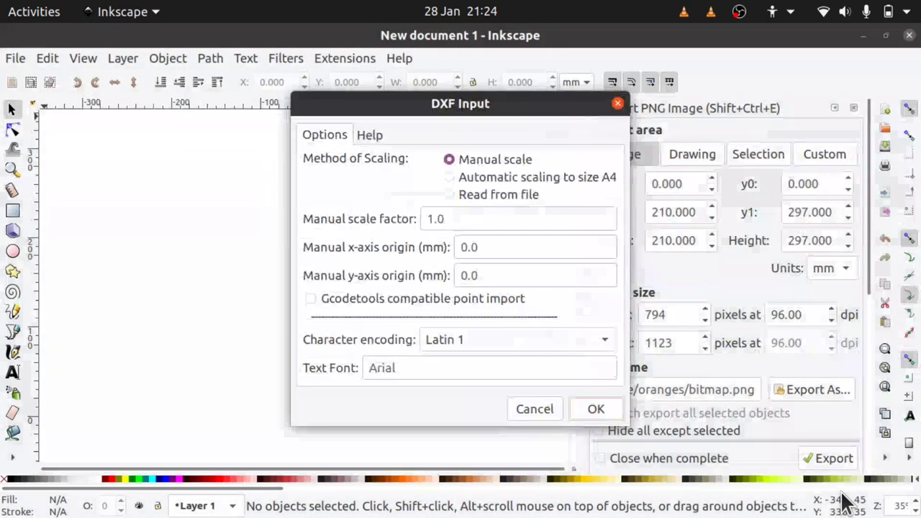
left_click(602, 405)
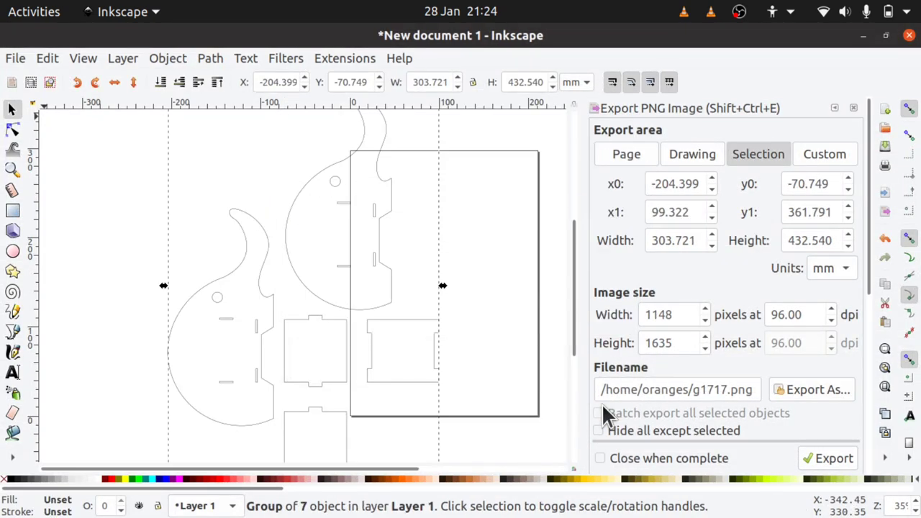
- Enter the imported parts group and select the upper elephant side outline
scroll(349, 334, "down", 3)
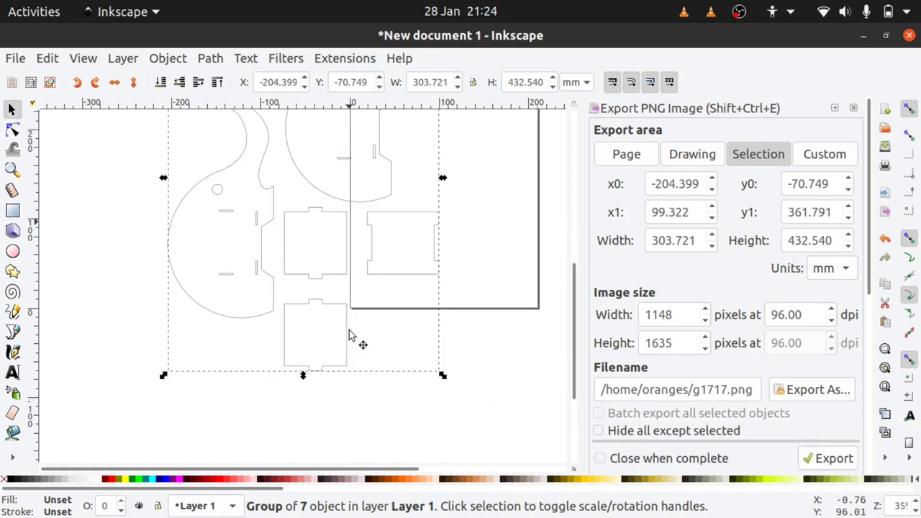
scroll(349, 334, "up", 2)
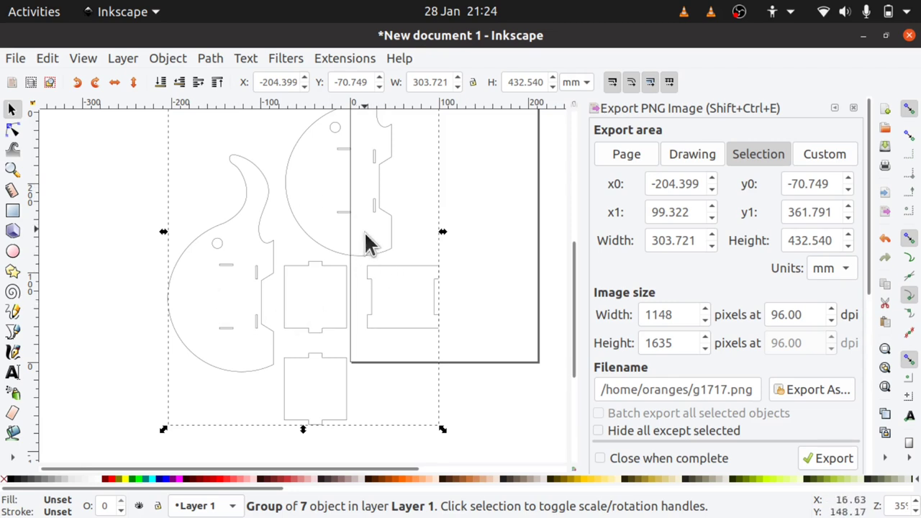
left_click(465, 214)
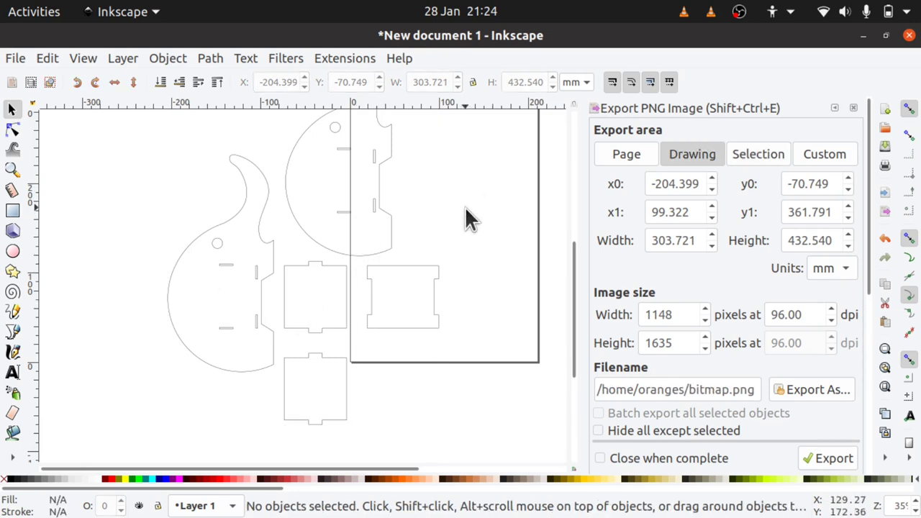
left_click(329, 253)
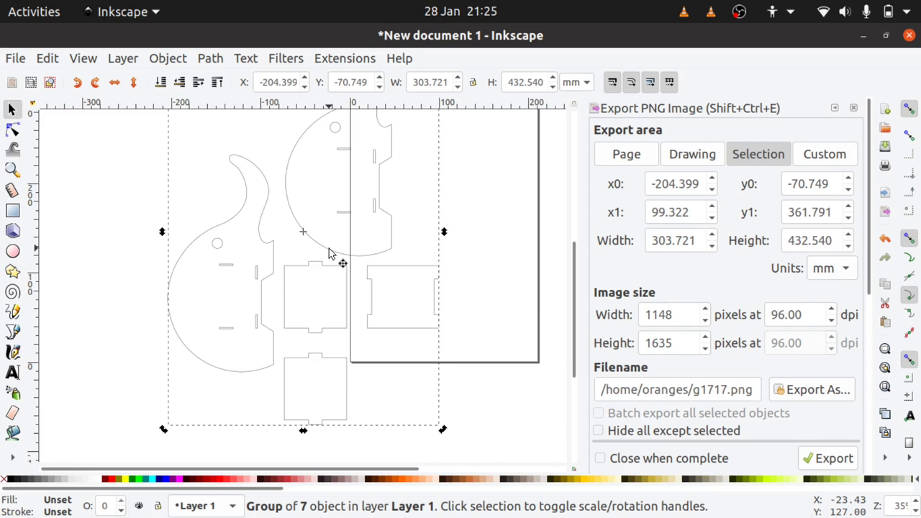
double_click(329, 253)
left_click(328, 253)
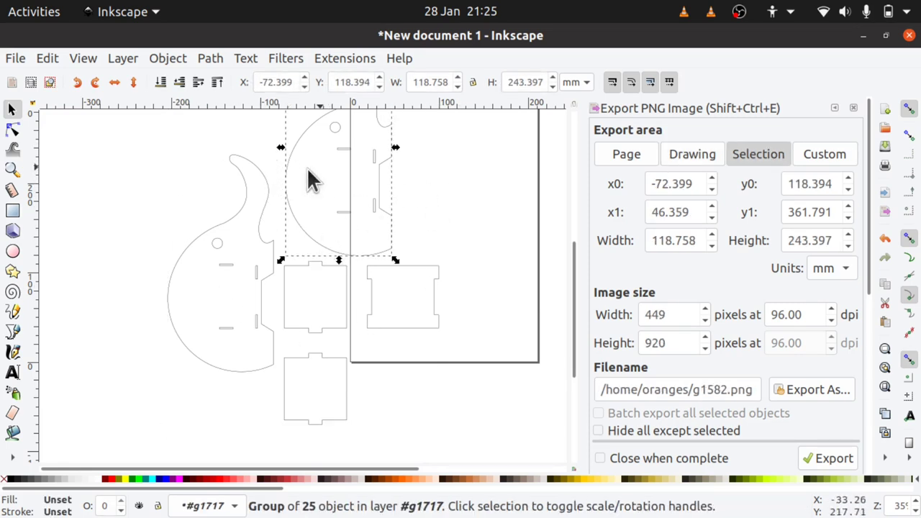
- Show the Objects dialog and switch Inkscape to full screen
left_click(170, 57)
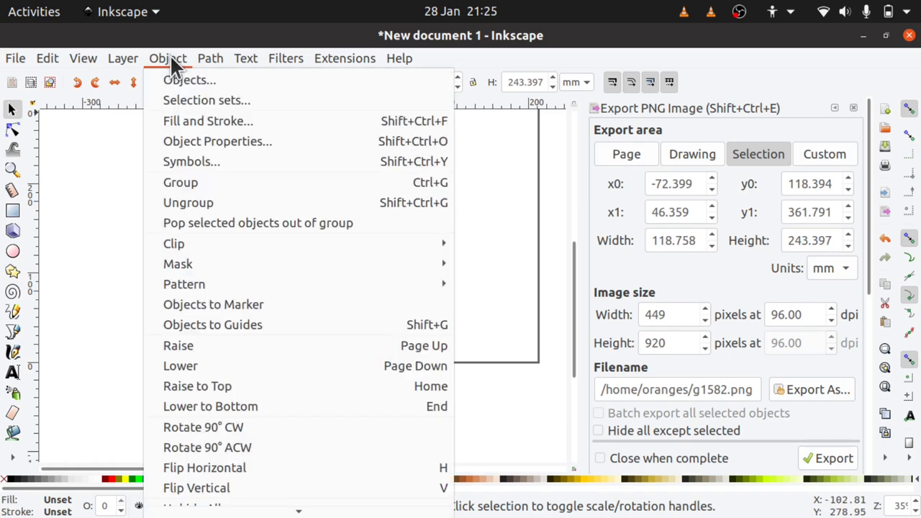
left_click(188, 79)
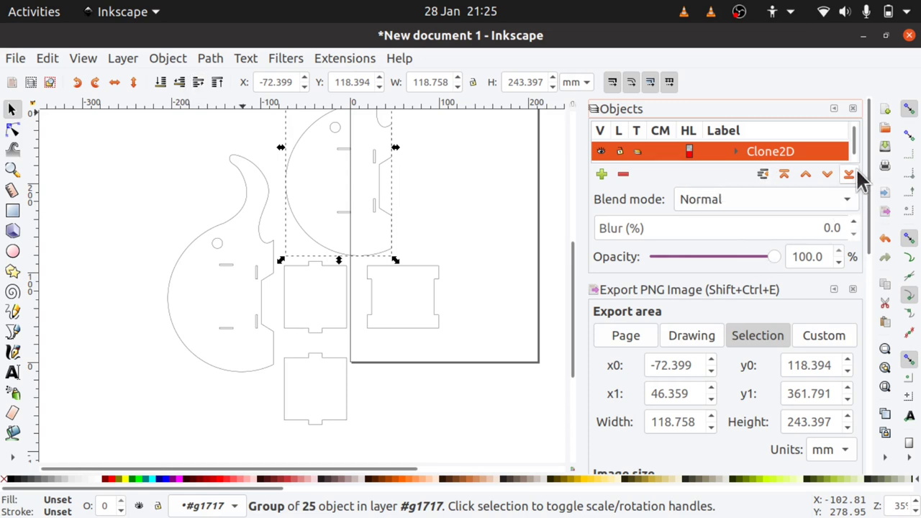
left_click(82, 59)
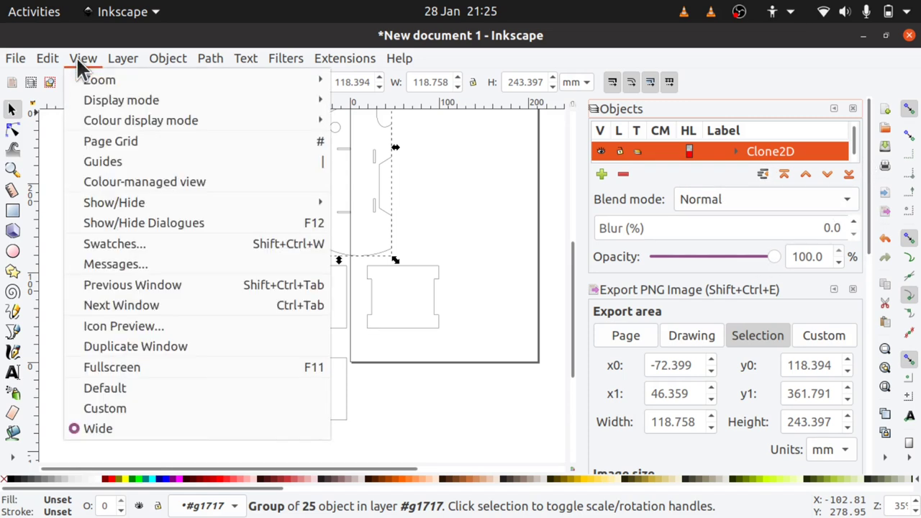
left_click(143, 361)
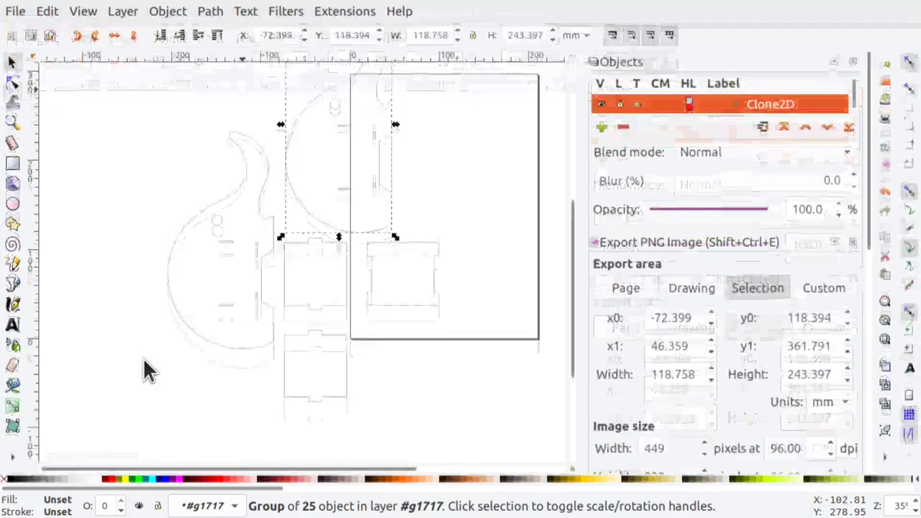
- Close the Export PNG and Fill and Stroke docks and enlarge the Objects list
left_click(852, 242)
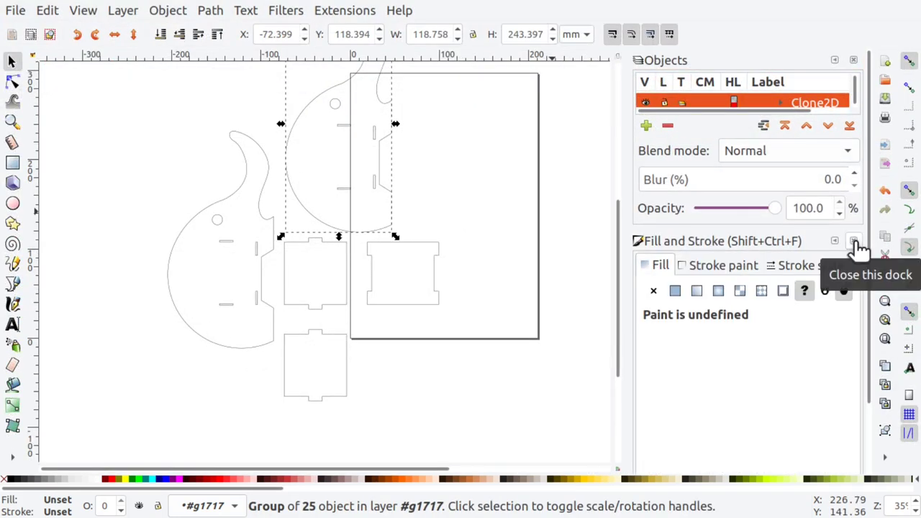
left_click(853, 240)
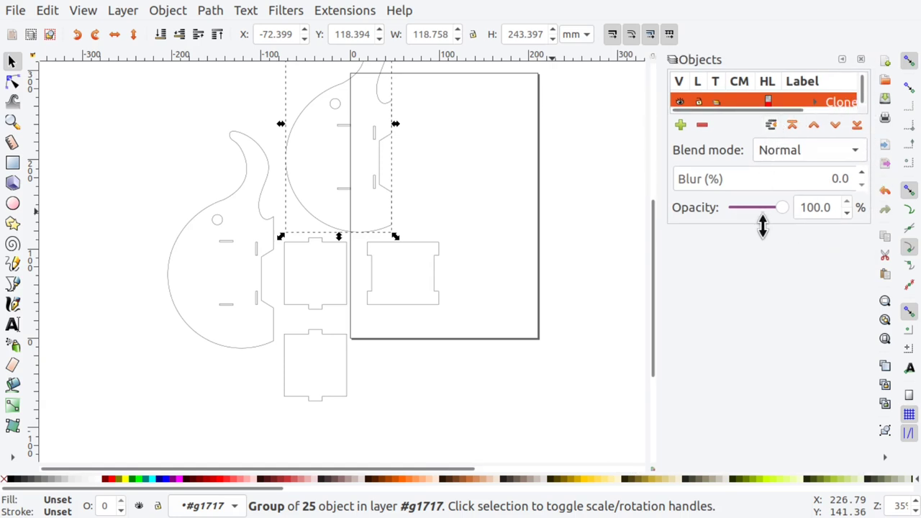
left_click_drag(762, 226, 766, 403)
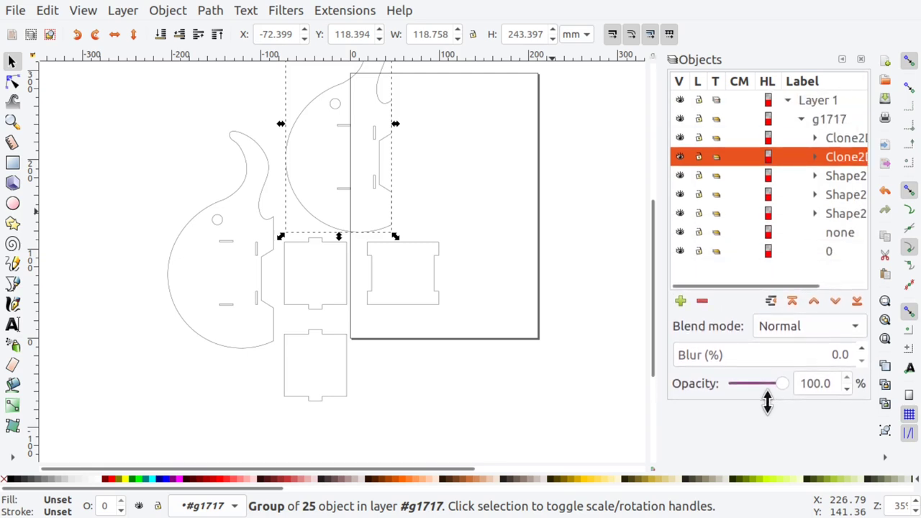
left_click_drag(761, 281, 821, 282)
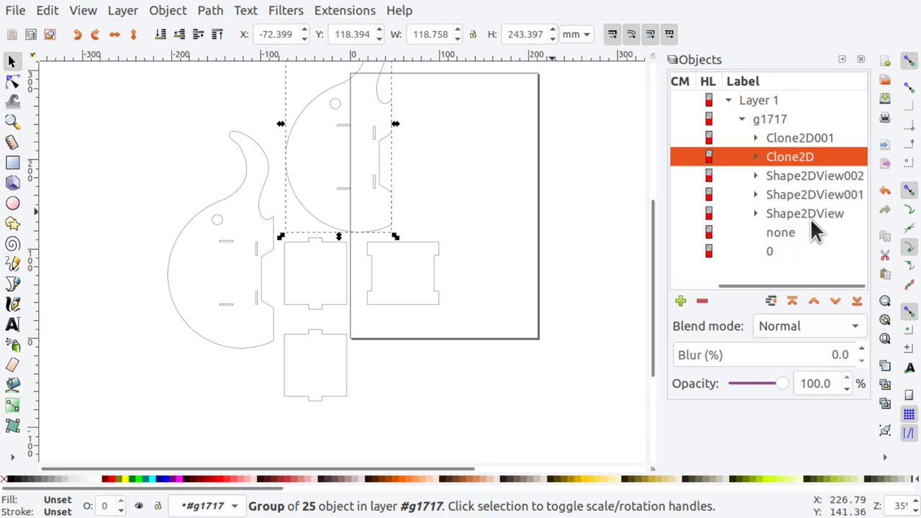
- Select group g1717 and move all parts right toward the page
left_click(796, 135)
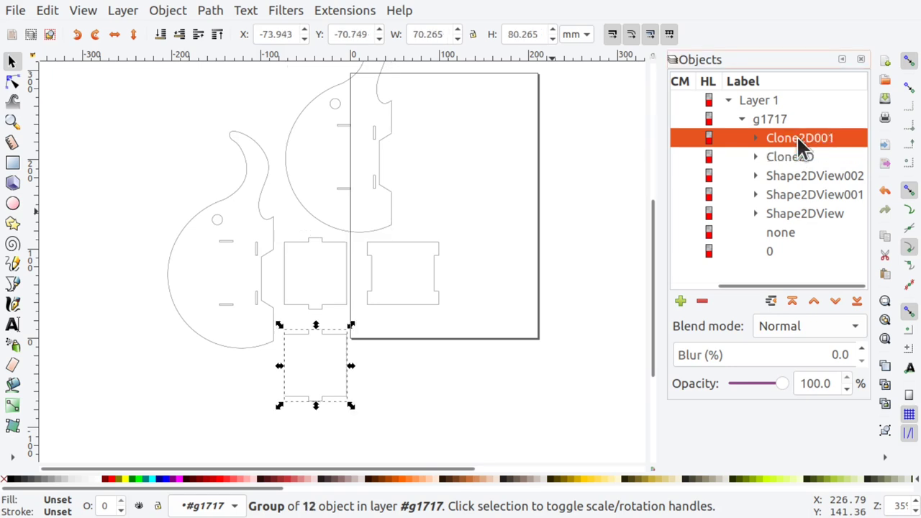
left_click(776, 118)
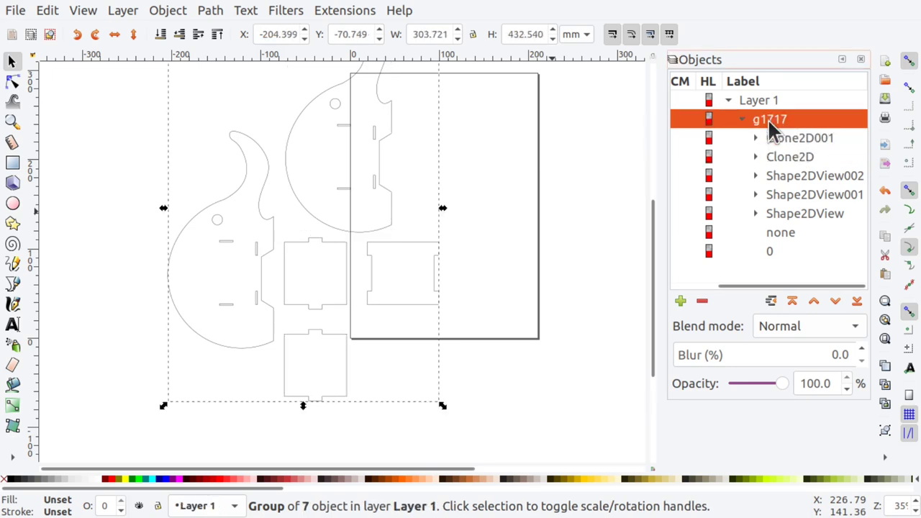
left_click(763, 104)
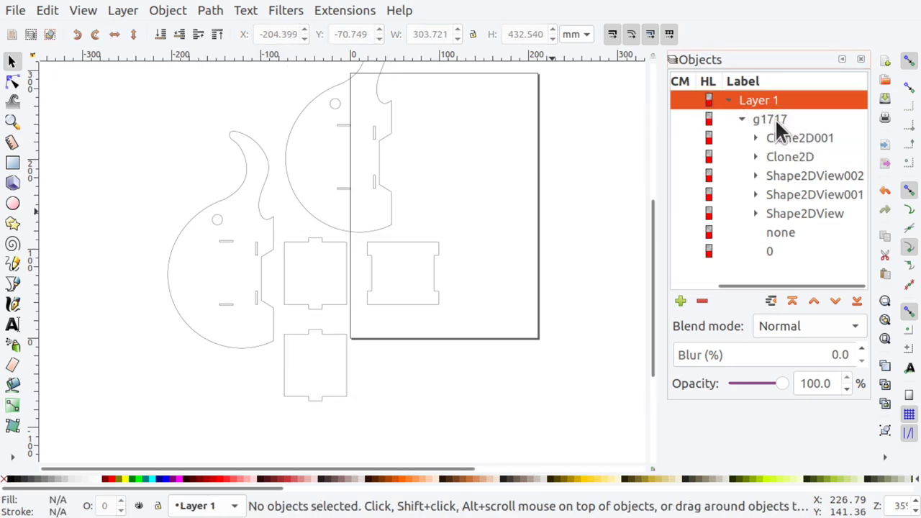
left_click(776, 120)
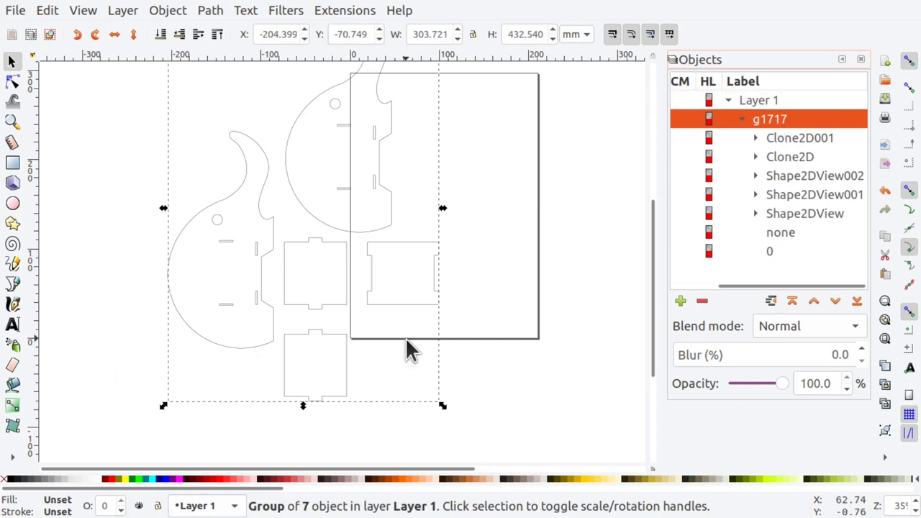
left_click(503, 377)
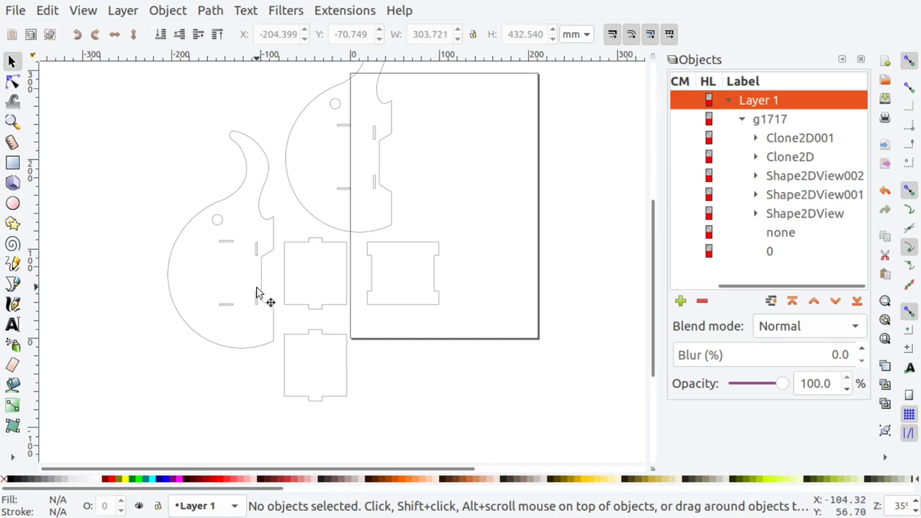
left_click_drag(256, 293, 513, 267)
- Inside the group, place the two box panels at the page's top and left
double_click(201, 314)
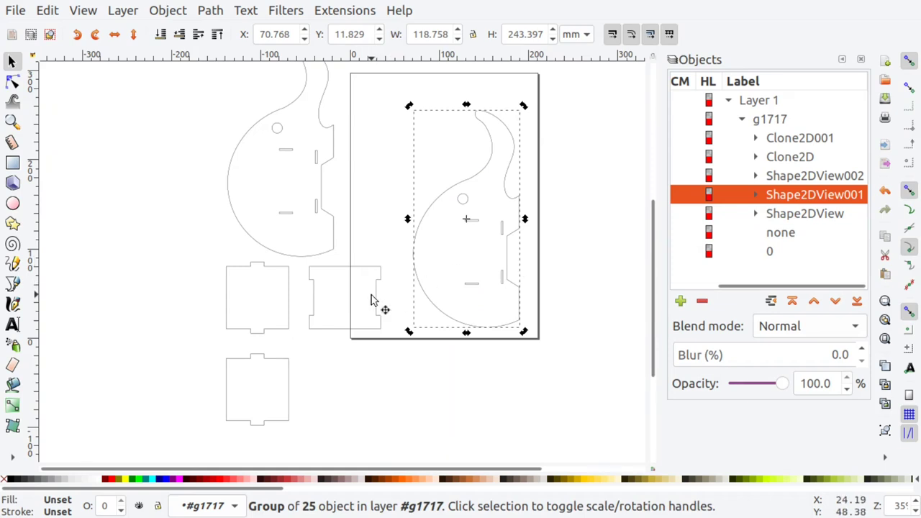
left_click_drag(378, 302, 420, 165)
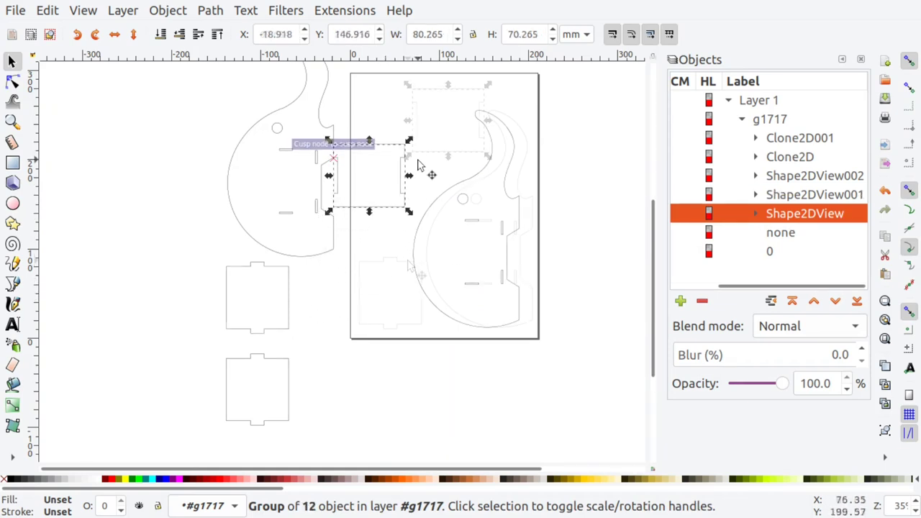
left_click_drag(417, 264, 411, 173)
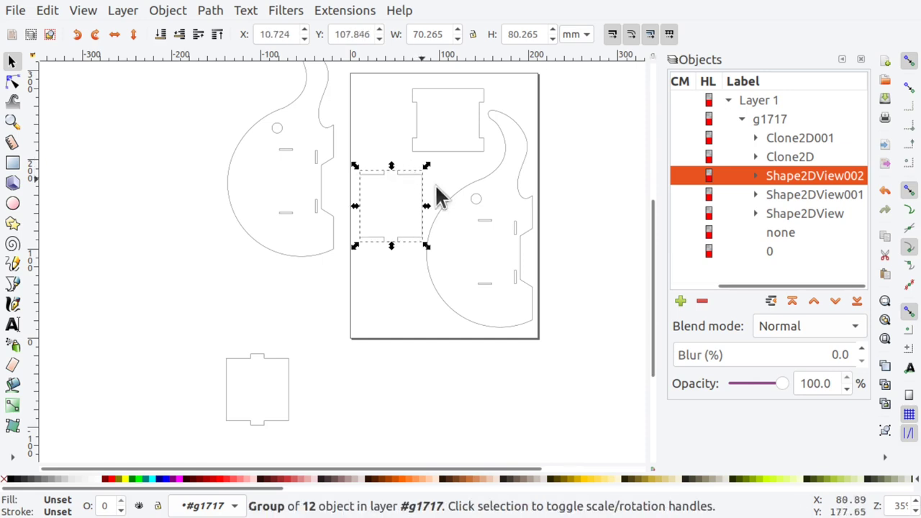
- Delete the duplicate elephant side and the extra box panel outside the page
left_click(325, 320)
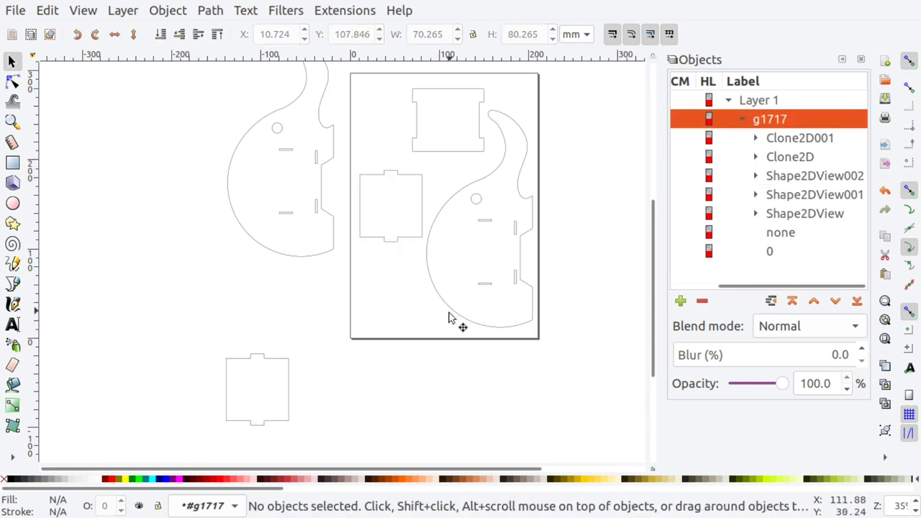
left_click(286, 256)
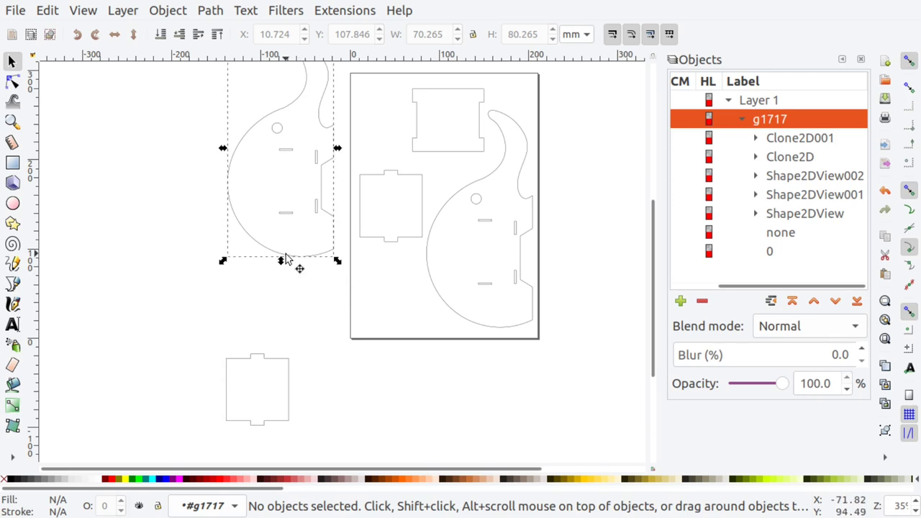
key("Delete")
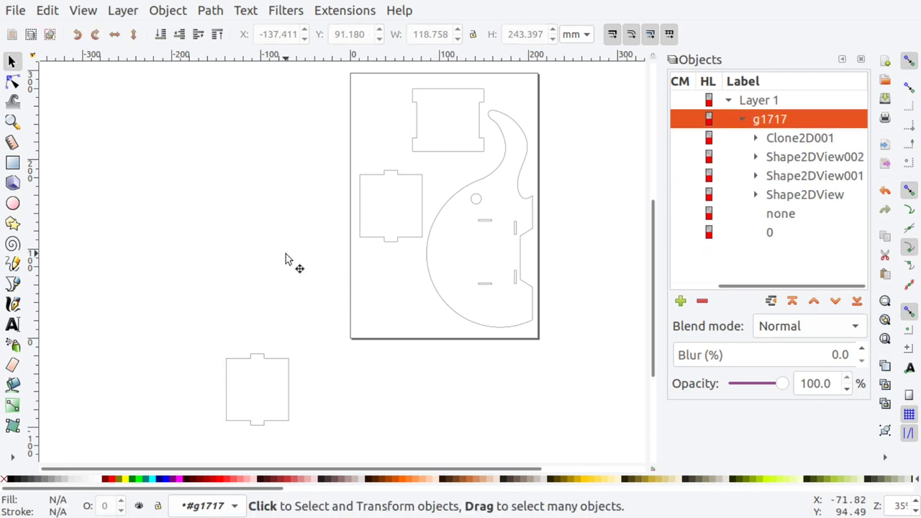
left_click(289, 367)
key("Delete")
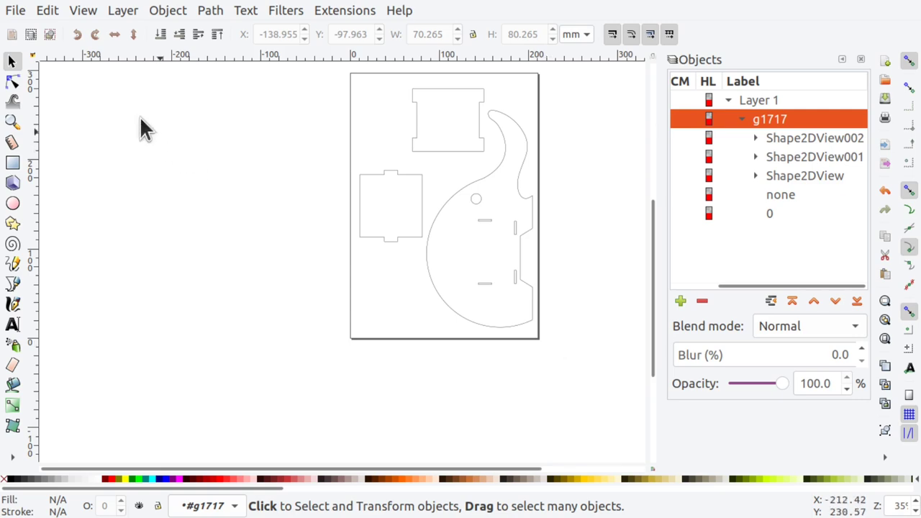
left_click(13, 10)
- Save As freeCAD-Elephant.svg in the home folder's Apps directory
left_click(43, 153)
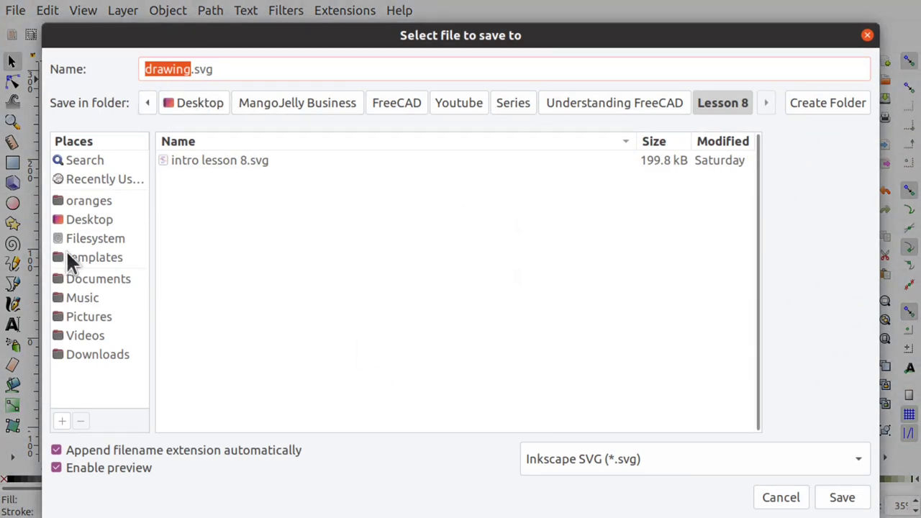
left_click(94, 201)
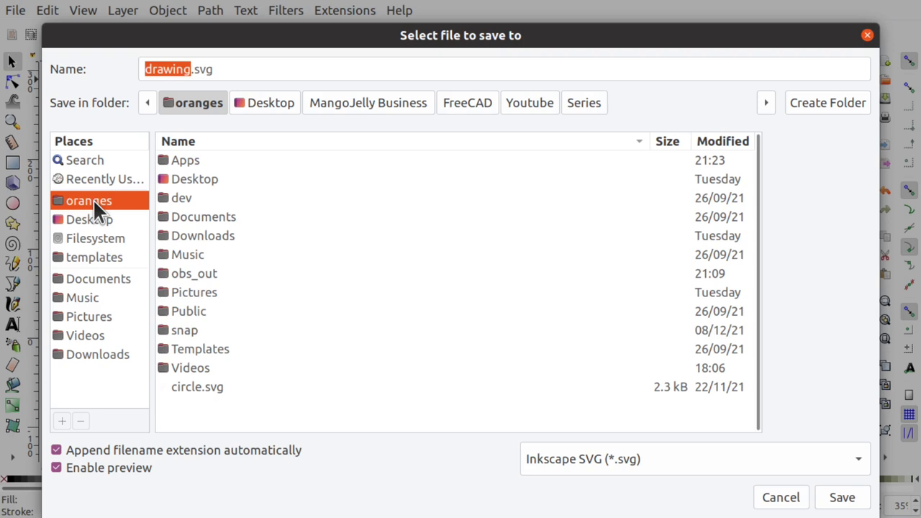
double_click(183, 161)
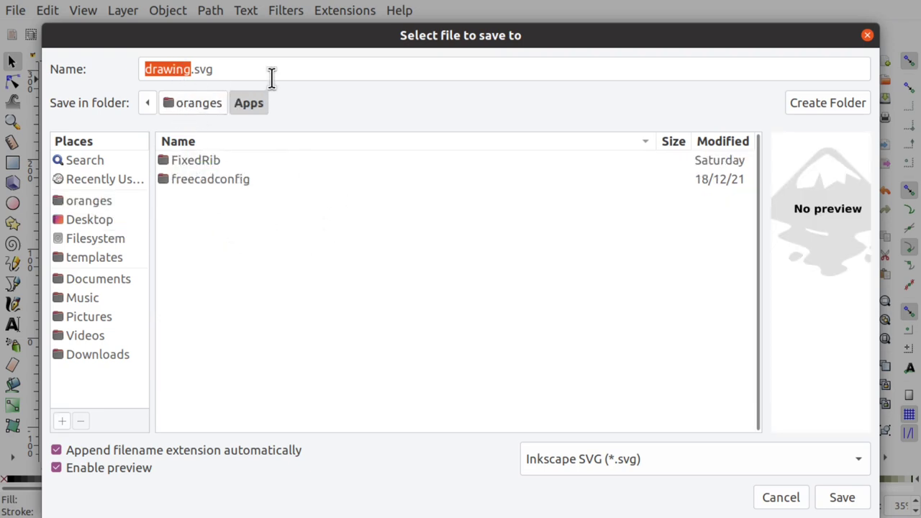
type("freeCAD-Elephant")
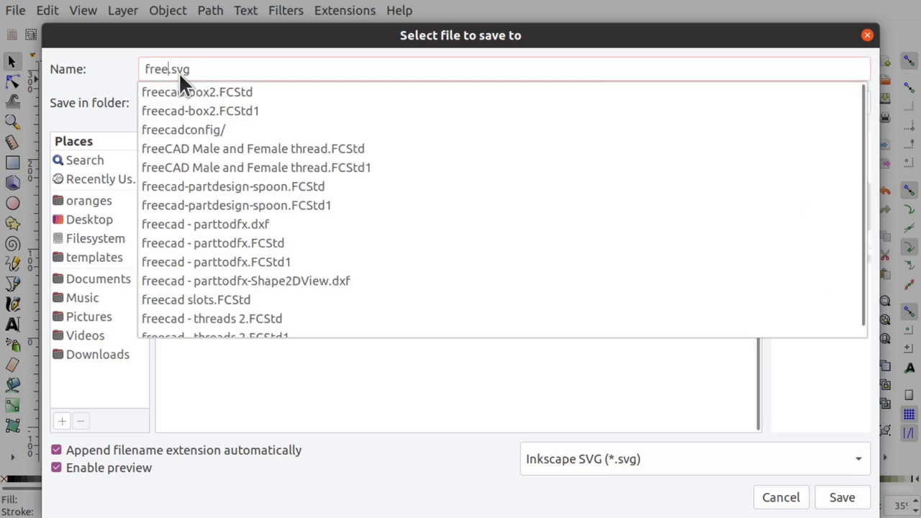
key("Return")
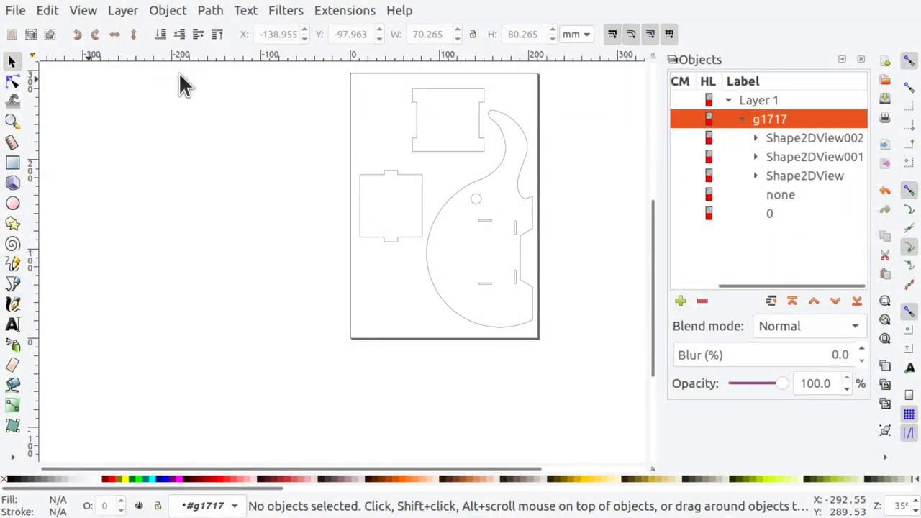